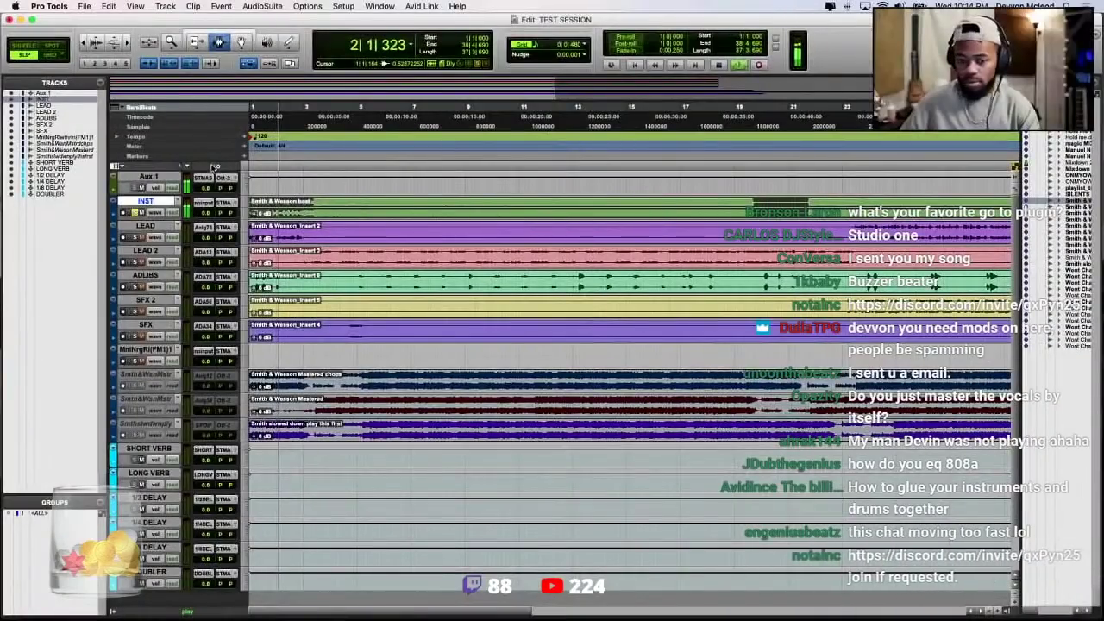
# Lower the INST track's volume to -5.9 dB and audition the beat with LEAD 2 from around 2|3|794
pyautogui.click(200, 211)
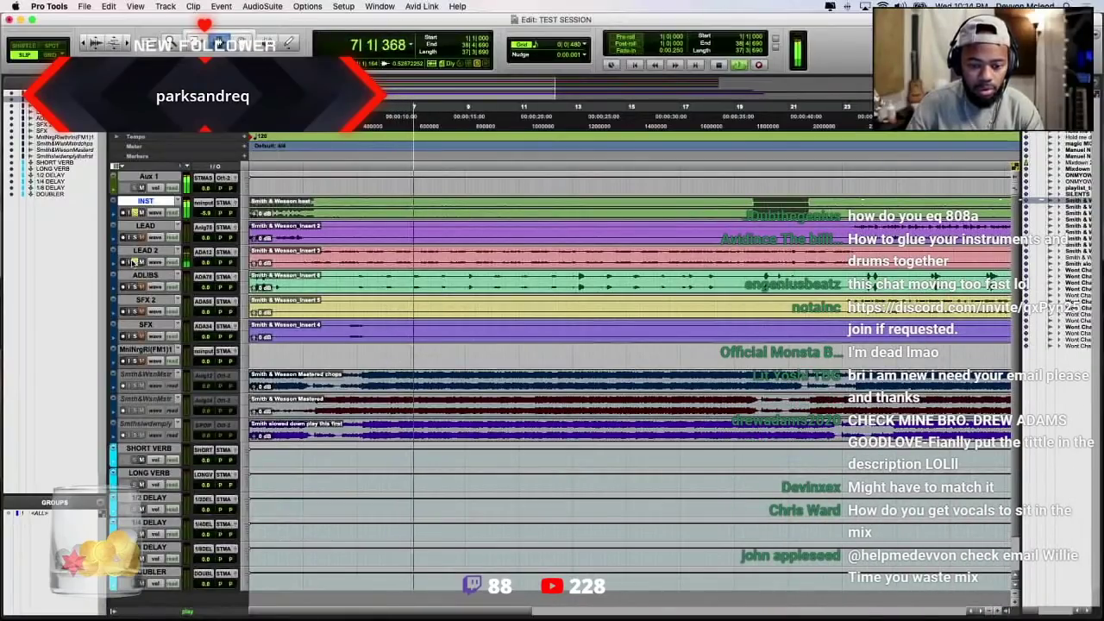
pyautogui.press('space')
pyautogui.click(295, 207)
pyautogui.press('space')
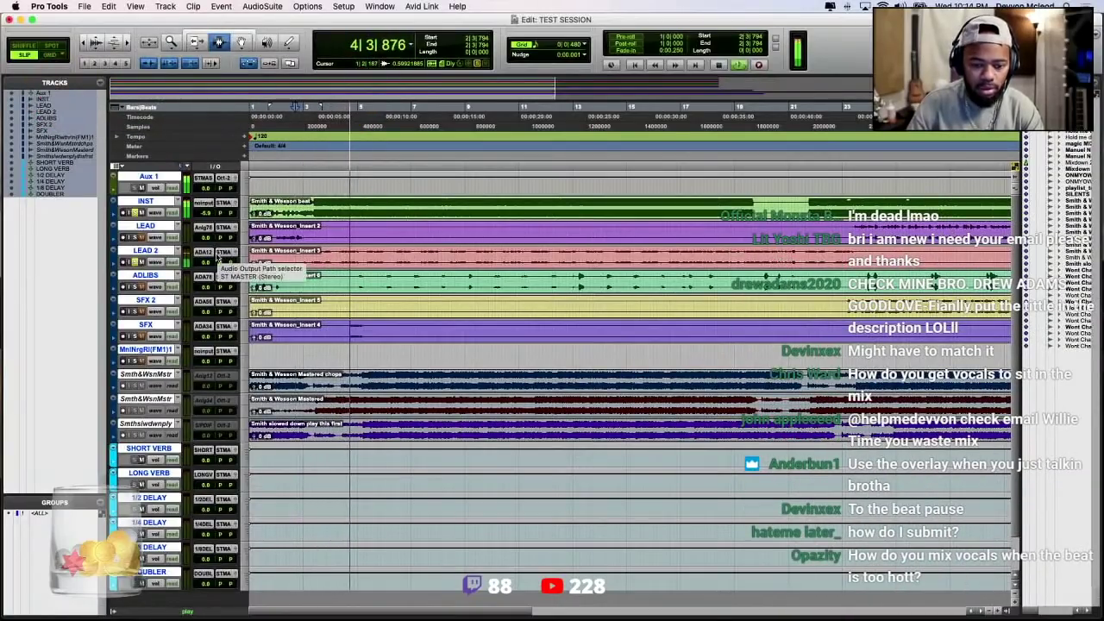
pyautogui.press('space')
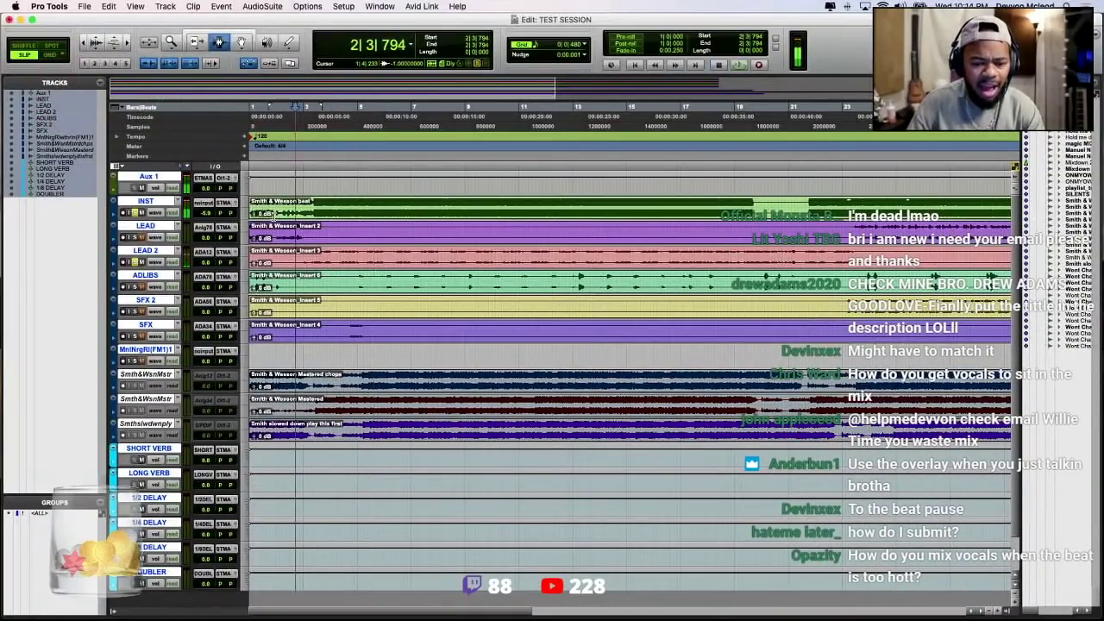
pyautogui.press('space')
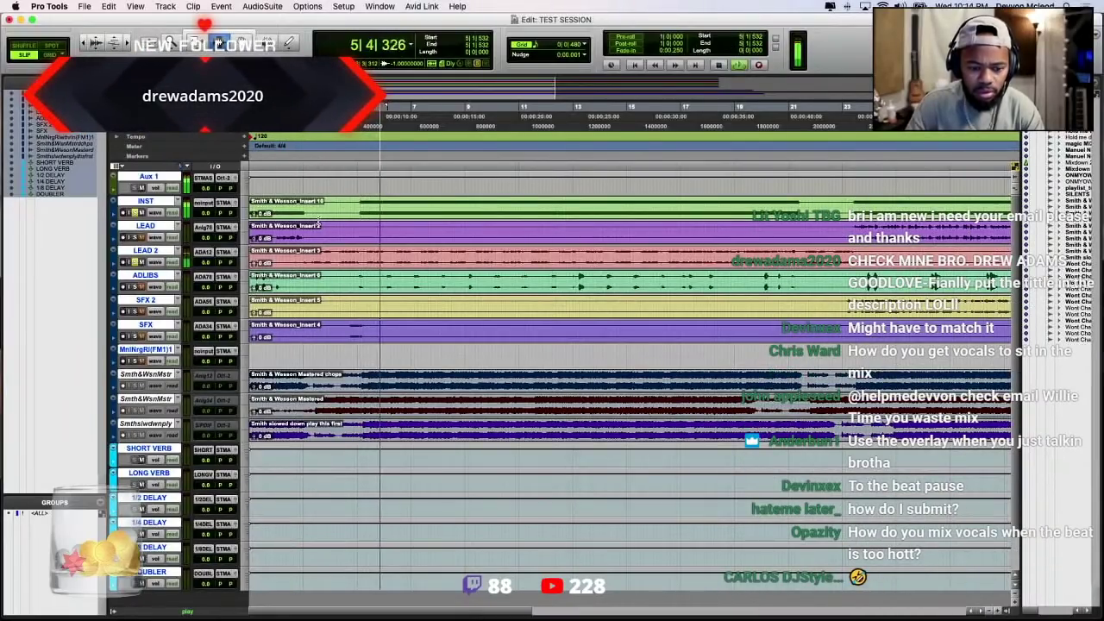
# Try the Smith & Wesson beat clip on INST from around bar 3, then switch back to the Insert 10 clip
pyautogui.click(269, 135)
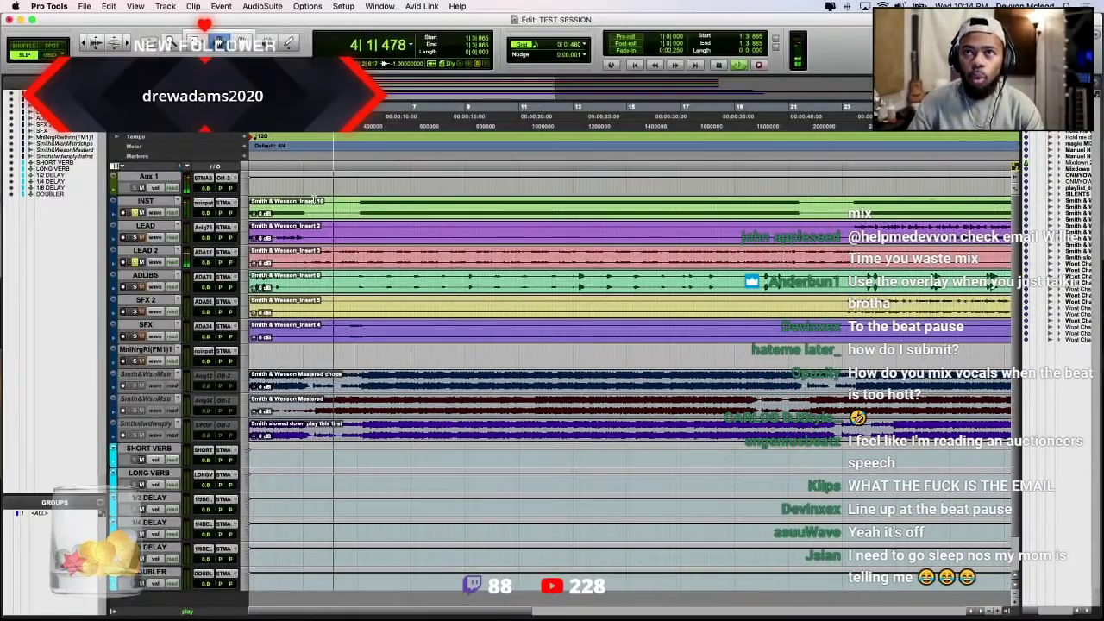
pyautogui.press('space')
pyautogui.click(108, 6)
pyautogui.click(138, 33)
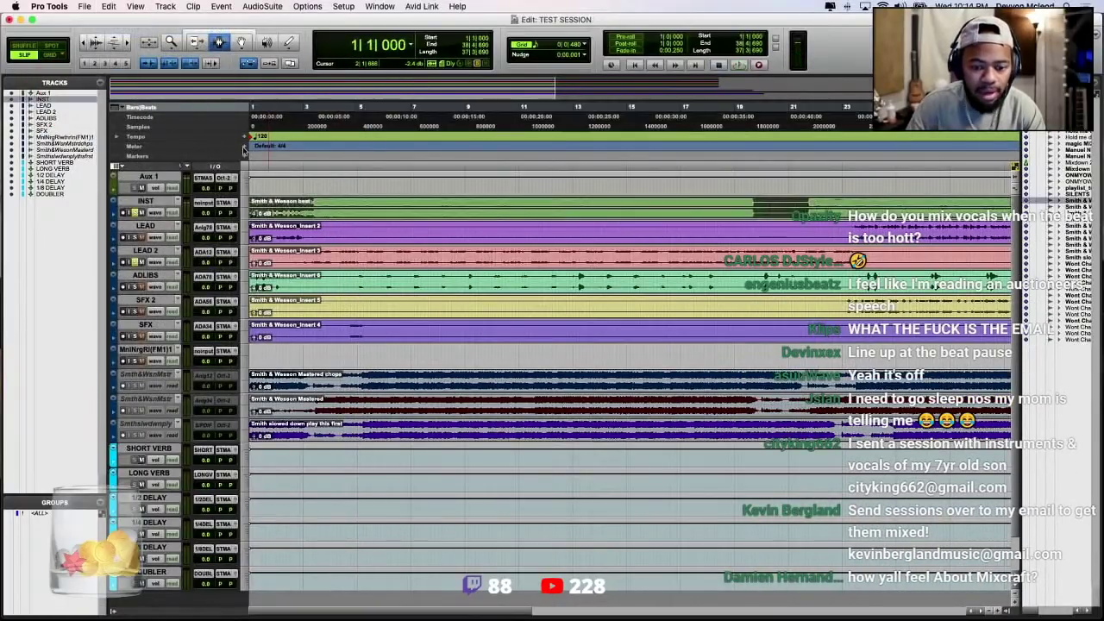
pyautogui.click(304, 207)
pyautogui.press('space')
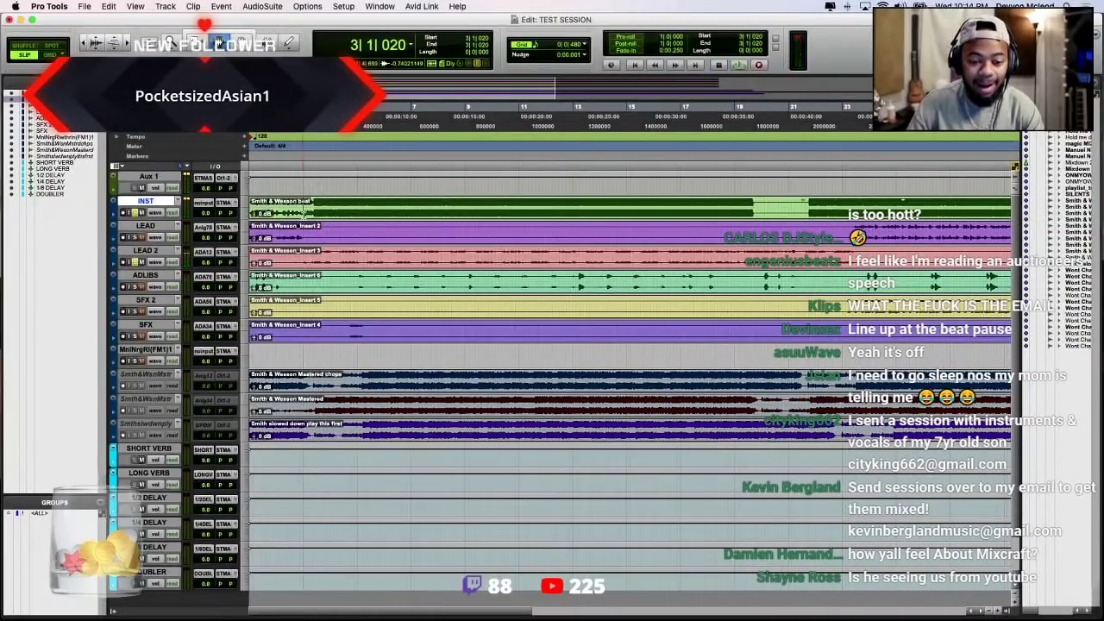
pyautogui.press('super+shift+z')
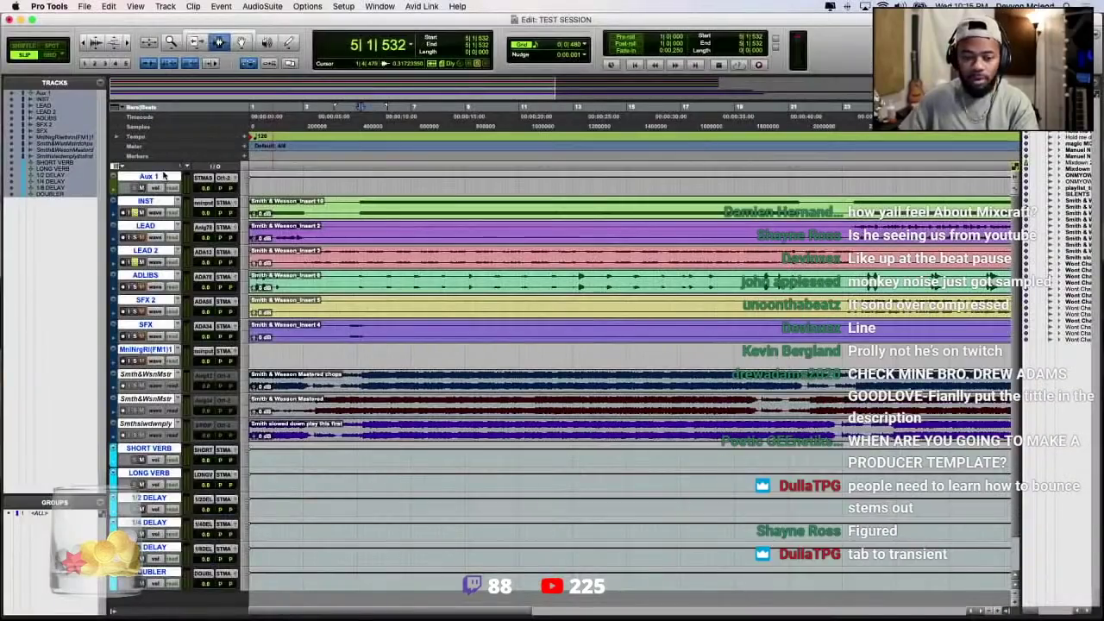
# Create one new stereo audio track between Aux 1 and INST
pyautogui.click(162, 202)
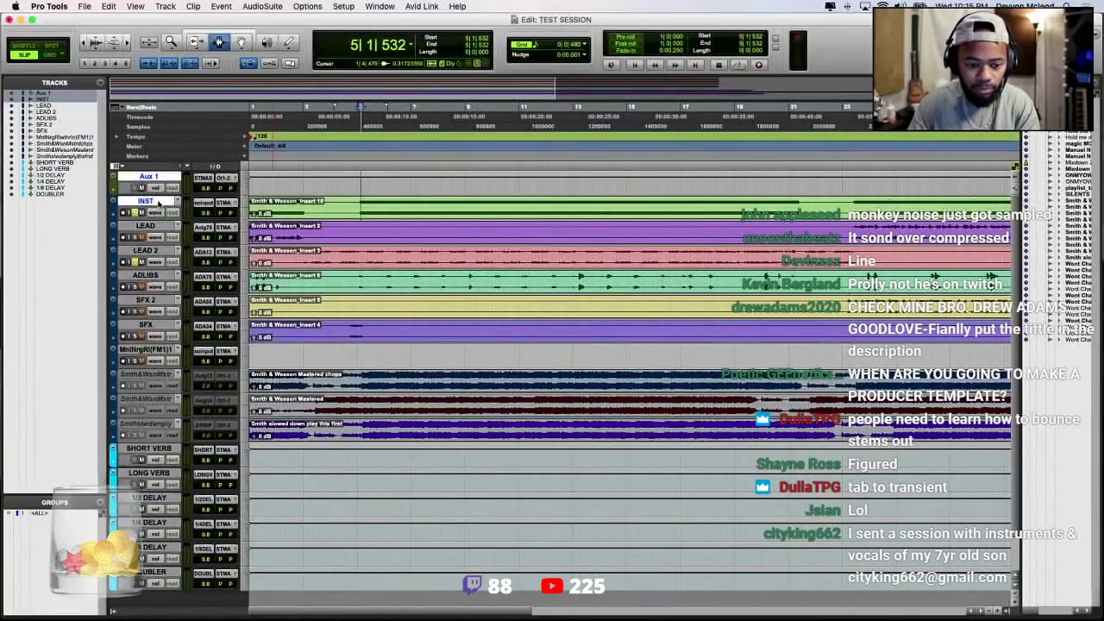
pyautogui.click(156, 226)
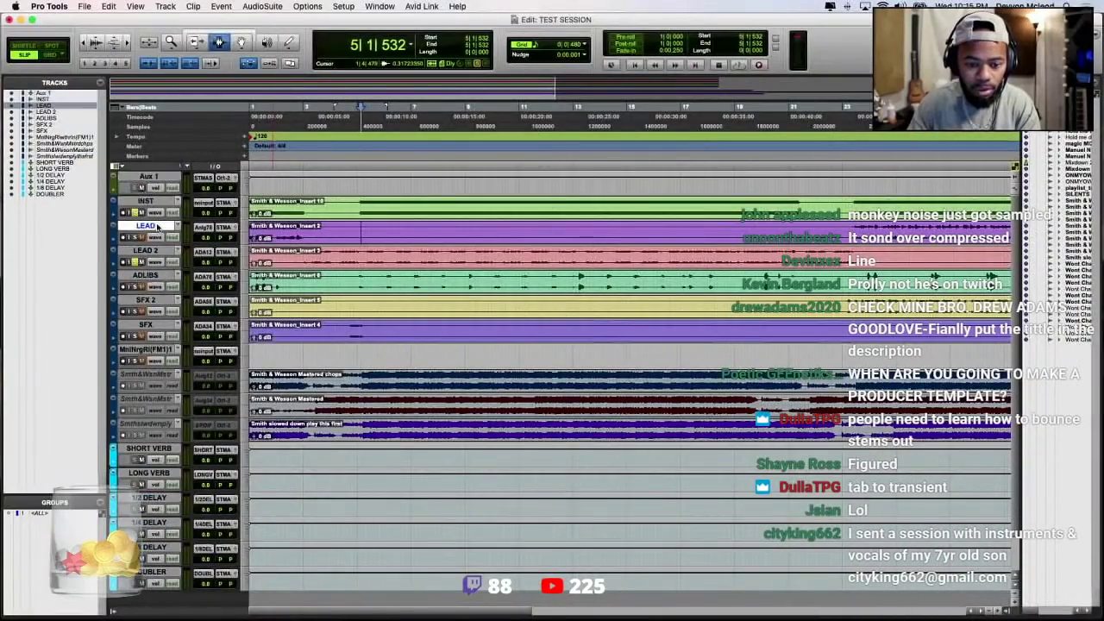
pyautogui.hscroll(3, 1071, 207)
pyautogui.click(1057, 203)
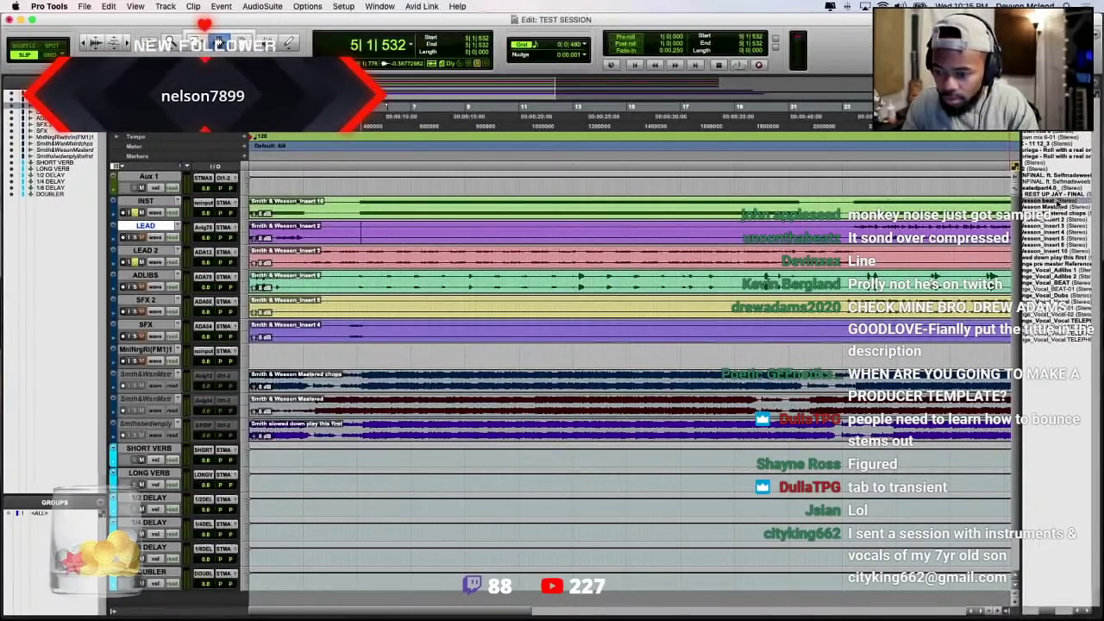
pyautogui.click(160, 202)
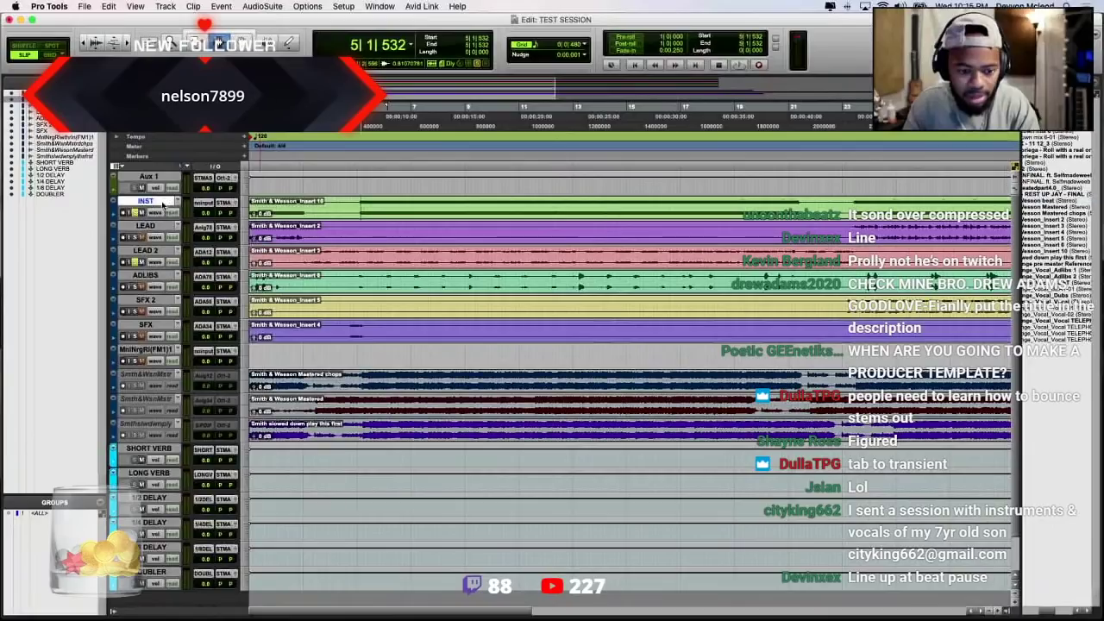
pyautogui.press('super+shift+n')
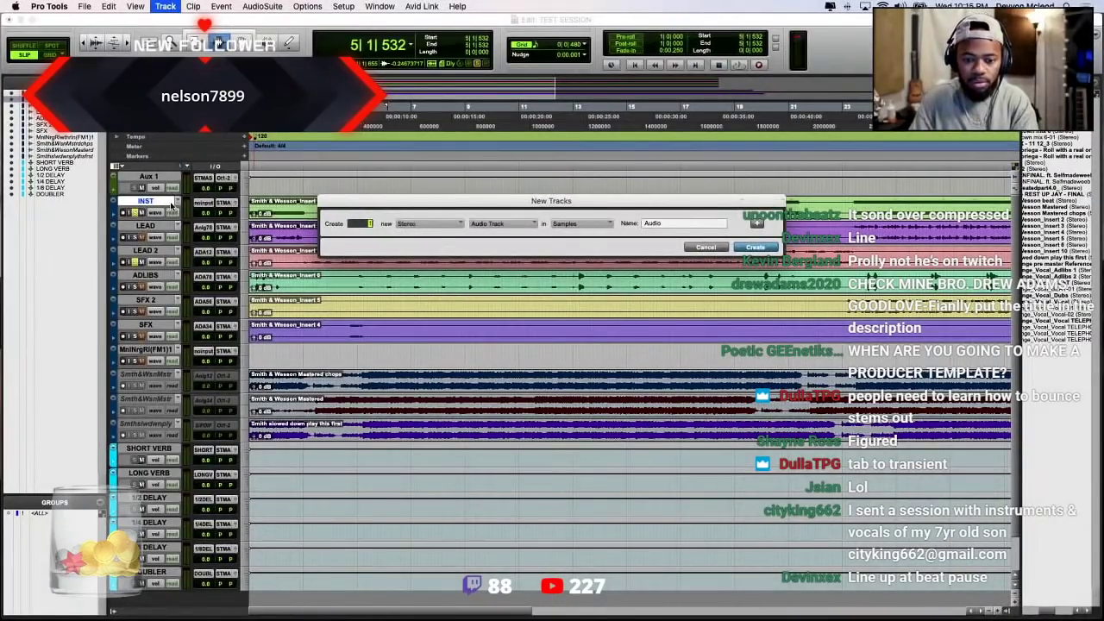
pyautogui.press('Return')
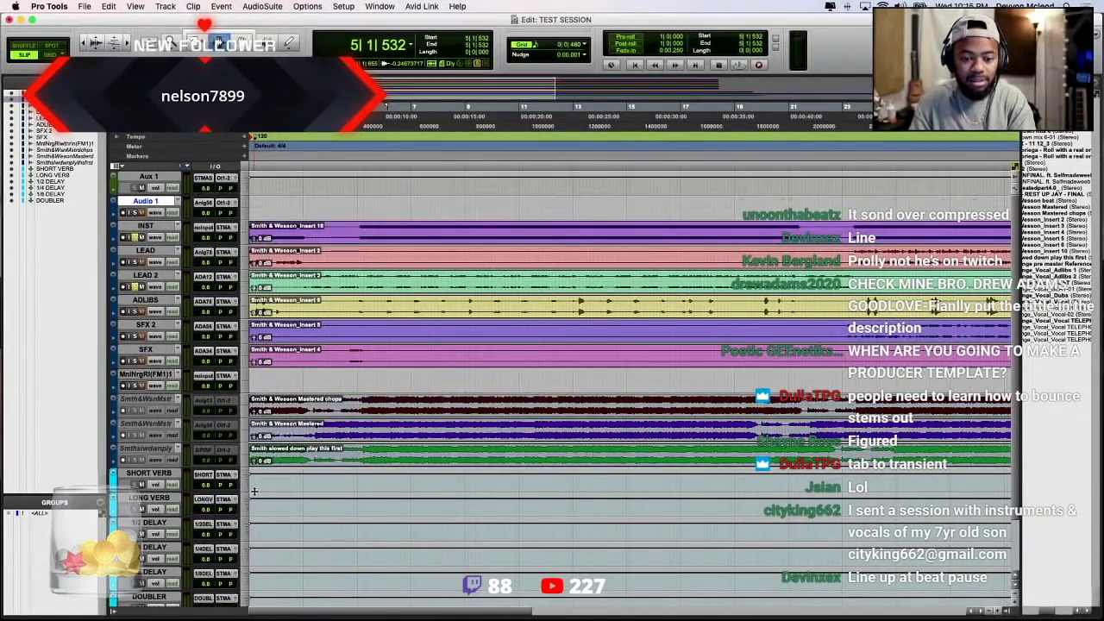
# Import Smith & Wesson beat.mp3 from the Downloads folder onto the new audio track and place its start at 1|1|000
pyautogui.click(161, 614)
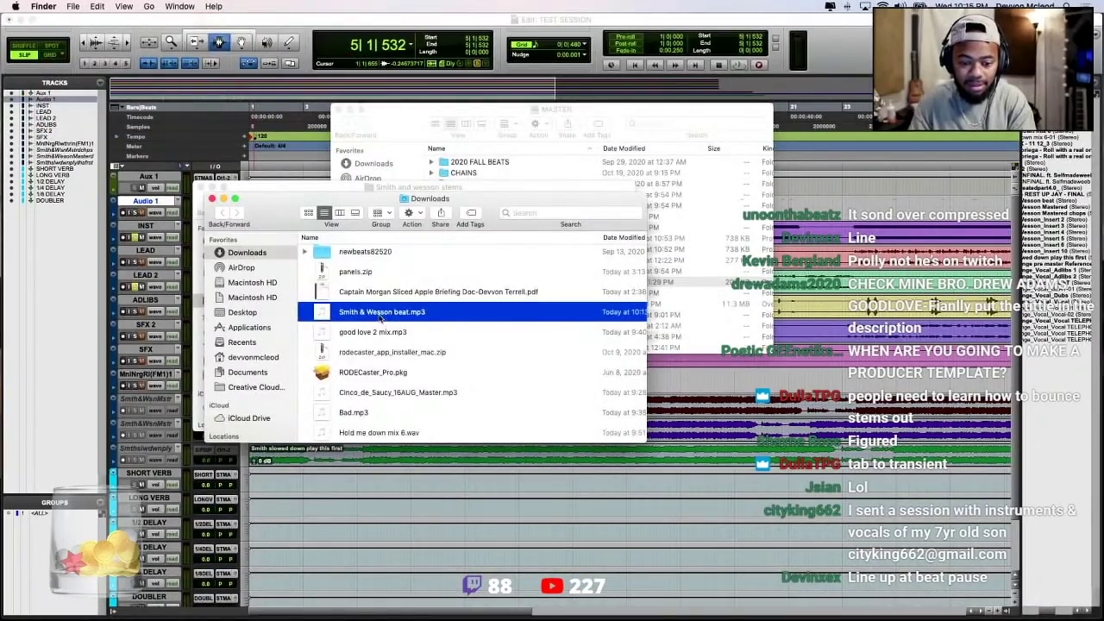
pyautogui.click(338, 109)
pyautogui.moveTo(258, 203); pyautogui.dragTo(254, 309)
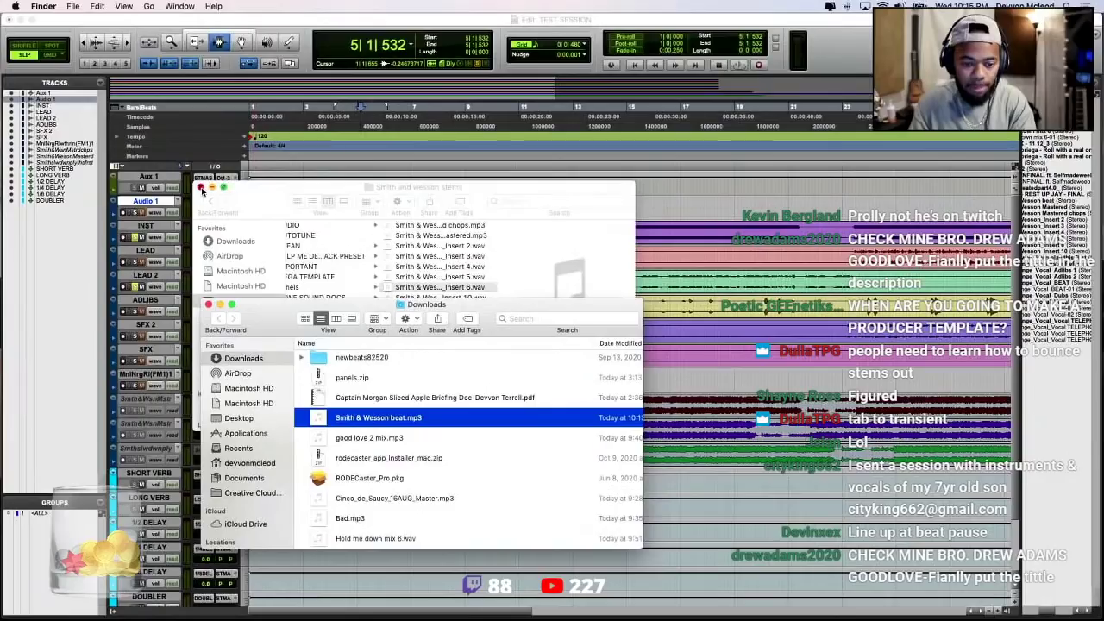
pyautogui.click(201, 187)
pyautogui.moveTo(350, 414); pyautogui.dragTo(290, 200)
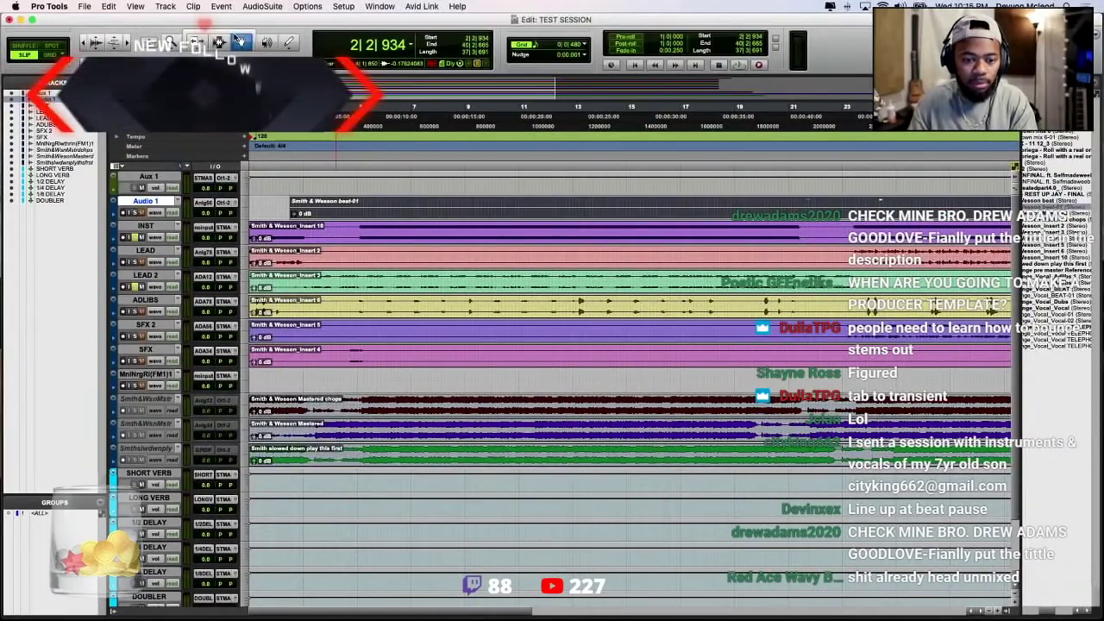
pyautogui.moveTo(395, 213); pyautogui.dragTo(264, 211)
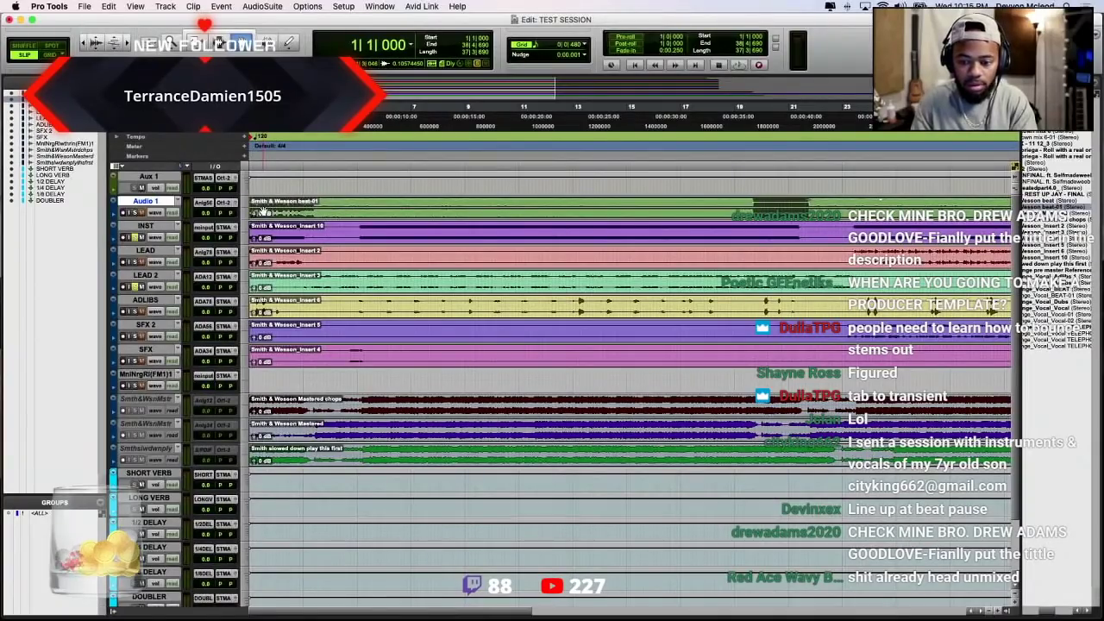
# Split the Audio 1 clip at the beat drop at 3|2|647 and the INST clip where its beat re-enters at 5|1|476
pyautogui.press('super+bracketright')
pyautogui.press('super+bracketleft')
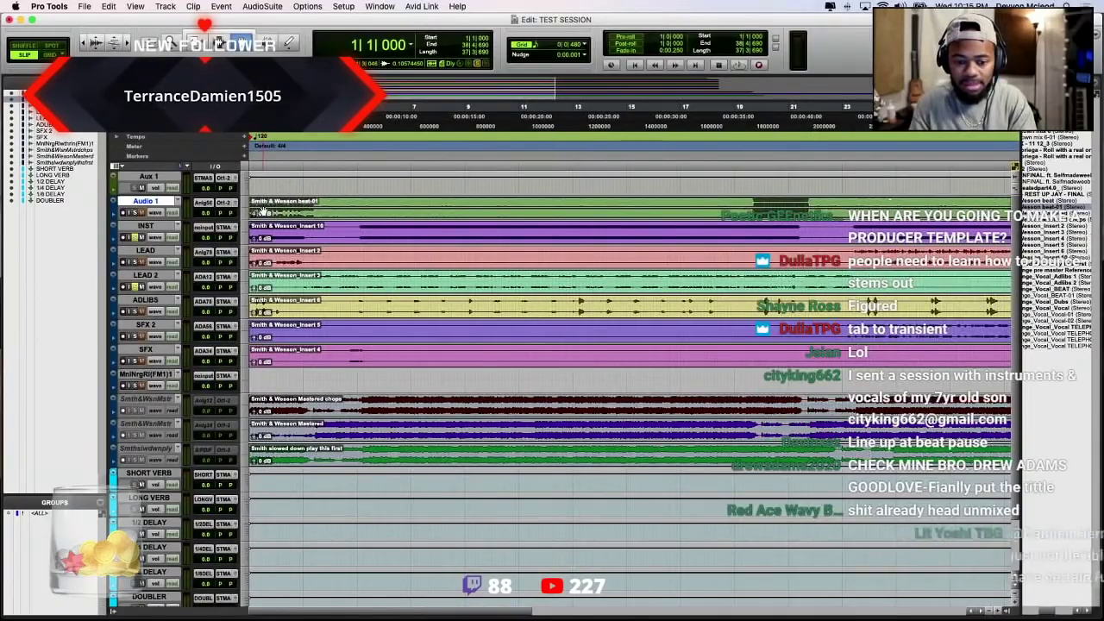
pyautogui.press('super+bracketright')
pyautogui.press('super+bracketright')
pyautogui.press('super+bracketright')
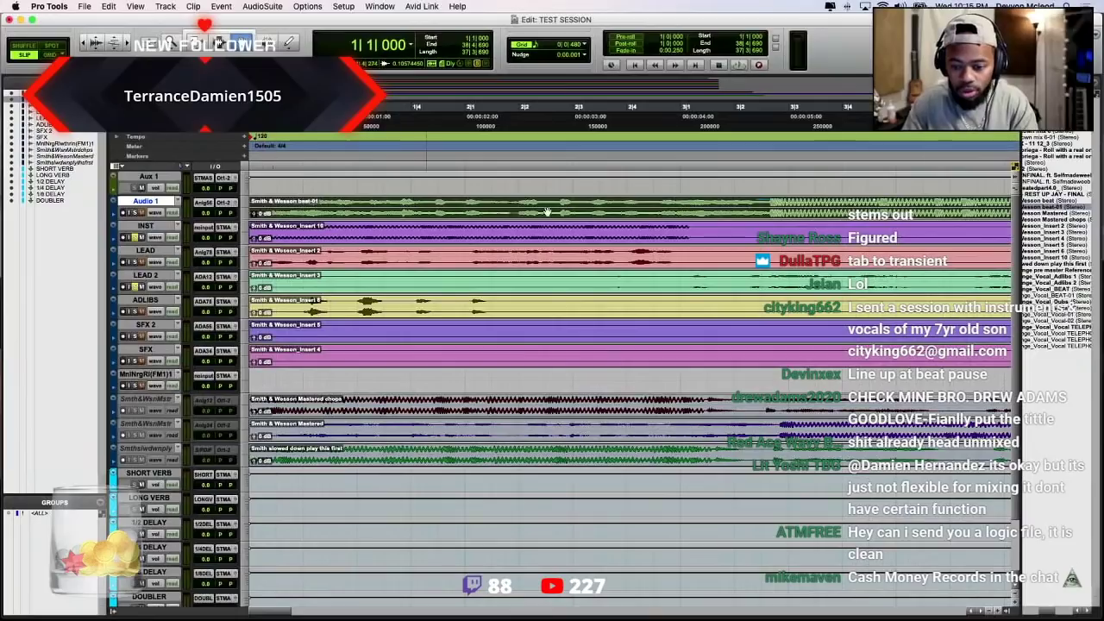
pyautogui.click(145, 227)
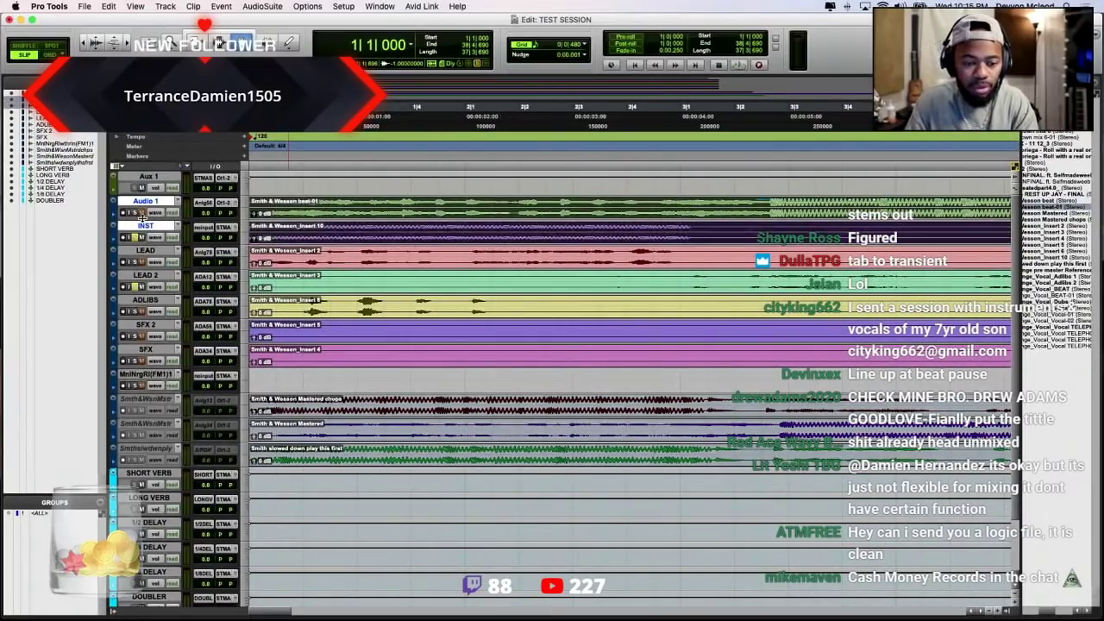
pyautogui.hotkey('ctrl', 'Up')
pyautogui.hotkey('ctrl', 'Up')
pyautogui.hotkey('ctrl', 'Up')
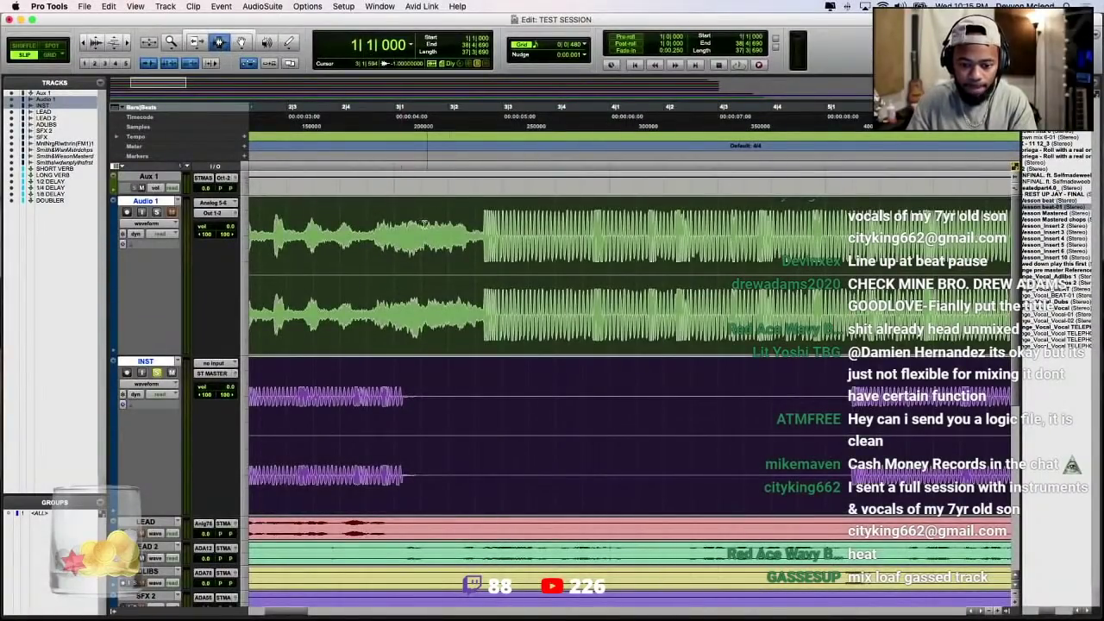
pyautogui.click(457, 240)
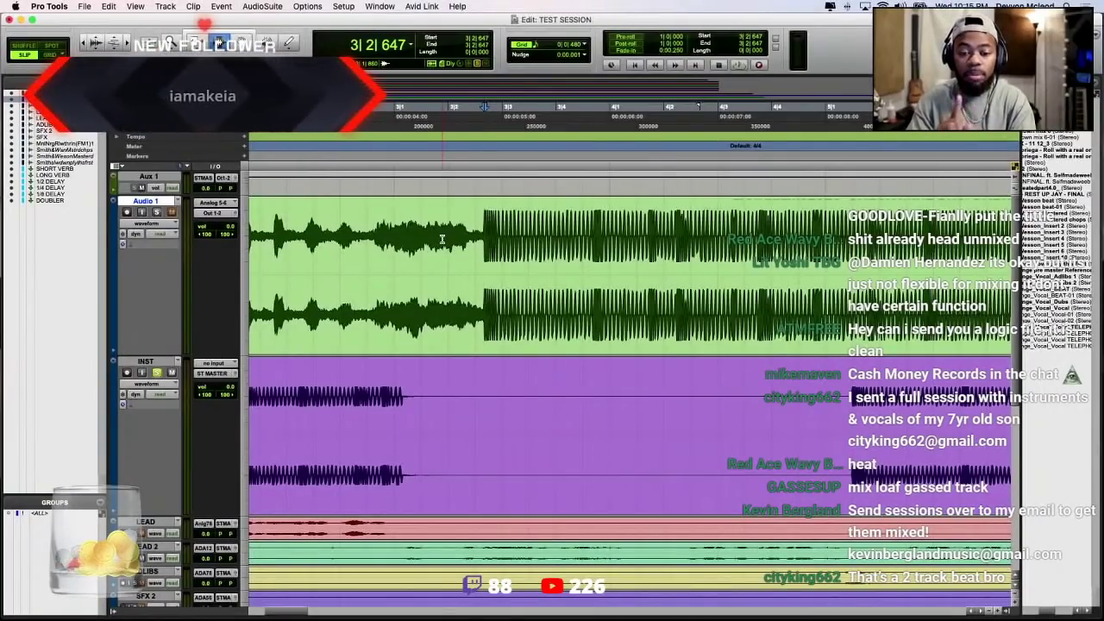
pyautogui.click(806, 429)
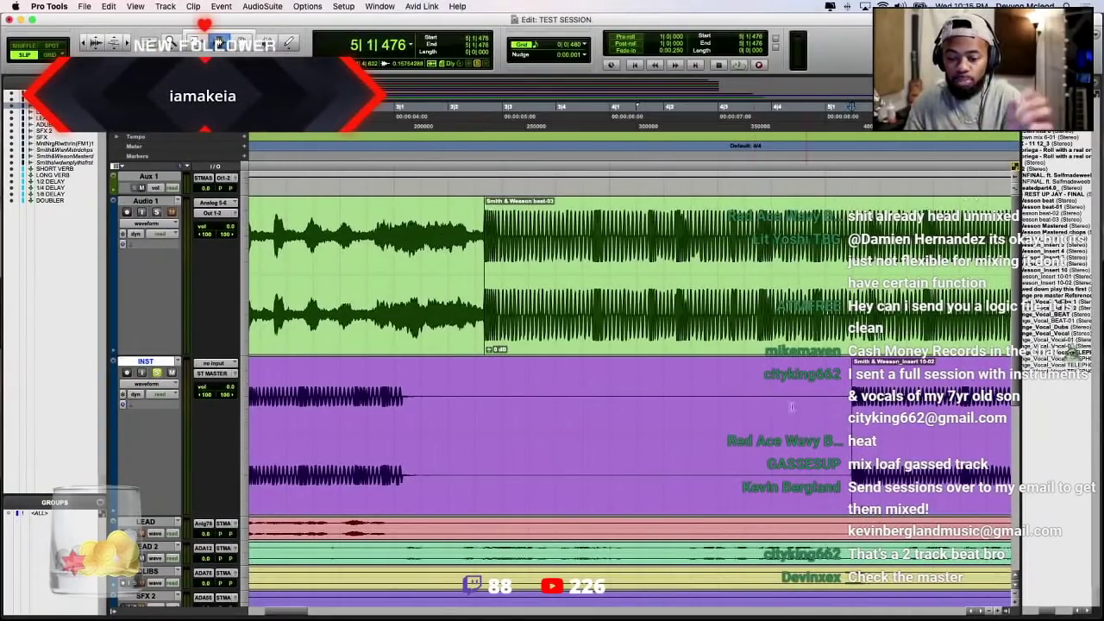
# Move the beat clip after the split on Audio 1 to about bar 5, near the split on INST
pyautogui.doubleClick(692, 263)
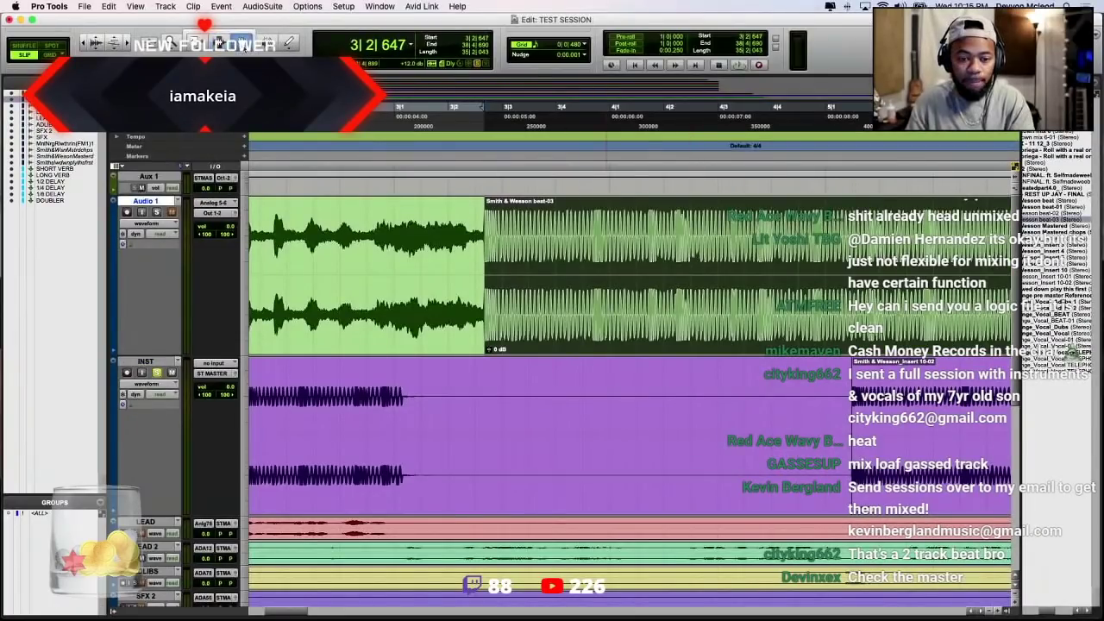
pyautogui.hscroll(2, 510, 316)
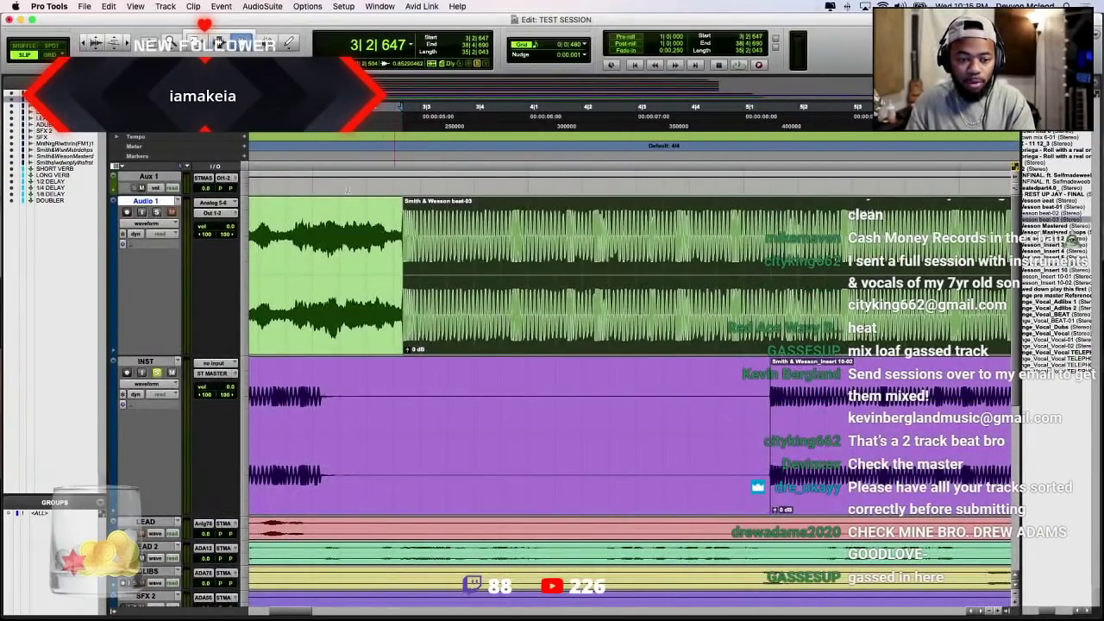
pyautogui.moveTo(491, 334); pyautogui.dragTo(859, 322)
pyautogui.press('space')
# Fine-align the start of the moved Audio 1 beat clip with the INST split at 5|1|476
pyautogui.press('super+bracketright')
pyautogui.press('super+bracketright')
pyautogui.press('super+bracketright')
pyautogui.press('super+bracketright')
pyautogui.press('super+bracketright')
pyautogui.press('super+bracketright')
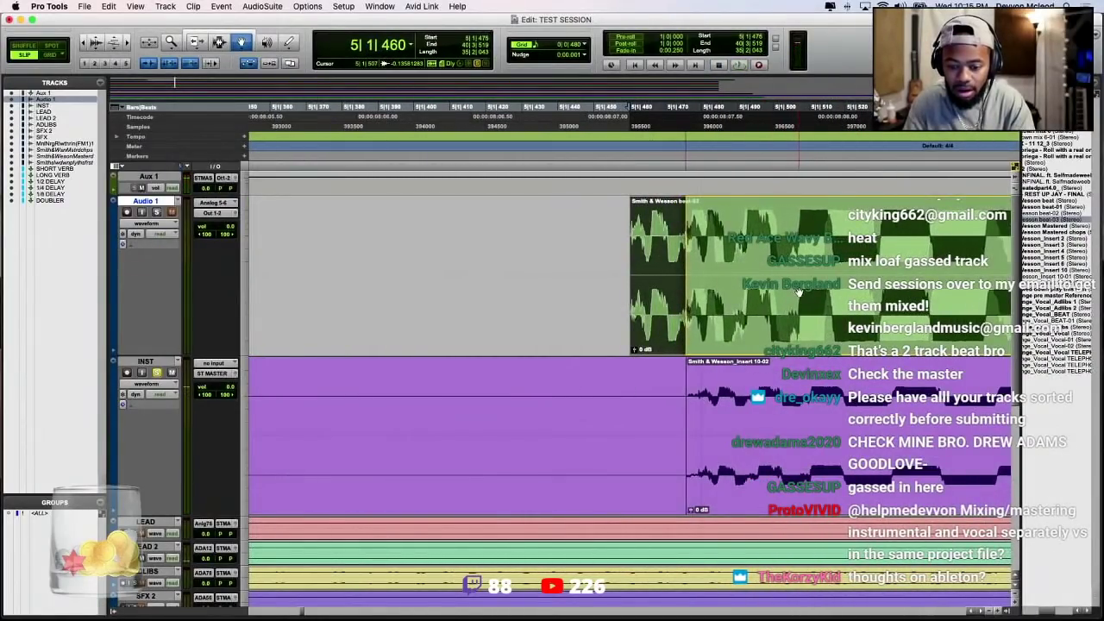
pyautogui.press('super+bracketright')
pyautogui.press('super+bracketleft')
pyautogui.press('super+bracketleft')
pyautogui.press('super+bracketleft')
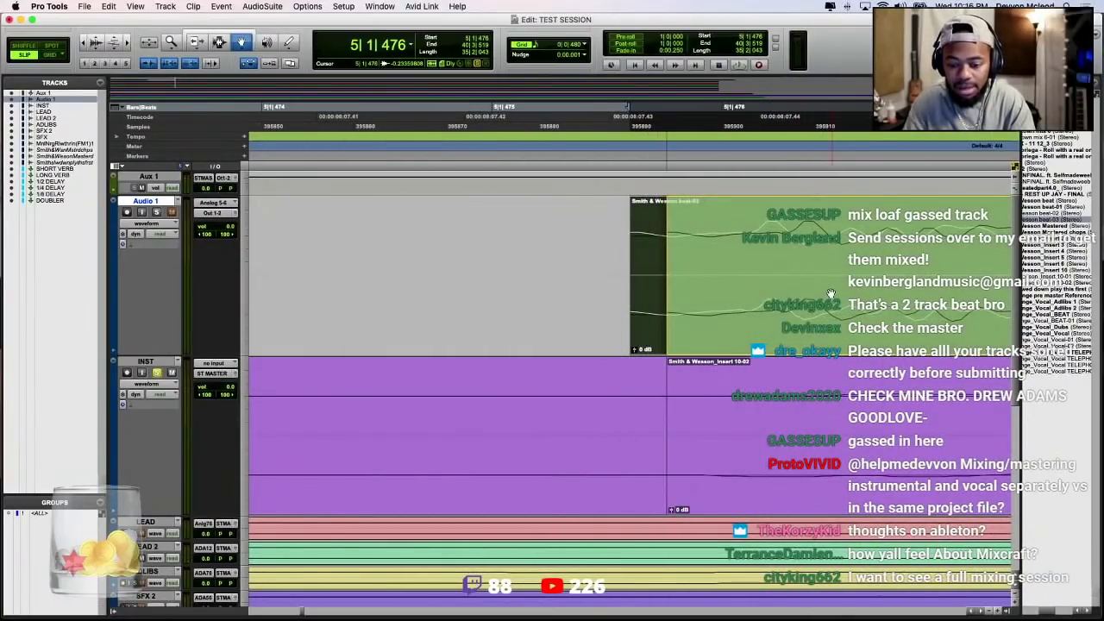
pyautogui.press('super+bracketleft')
pyautogui.press('super+bracketleft')
pyautogui.press('super+bracketleft')
pyautogui.press('super+bracketleft')
pyautogui.press('super+bracketleft')
pyautogui.press('super+bracketleft')
pyautogui.press('super+bracketleft')
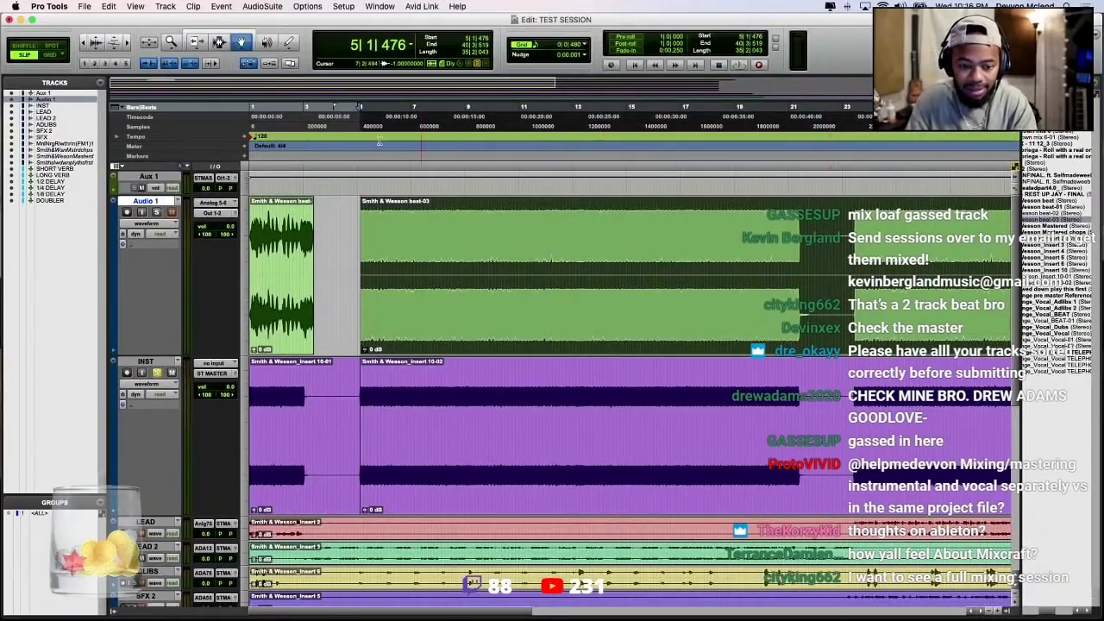
# Extend the start of the aligned Audio 1 beat clip back to 2|3|789 and delete the leftover intro clip before it
pyautogui.click(376, 248)
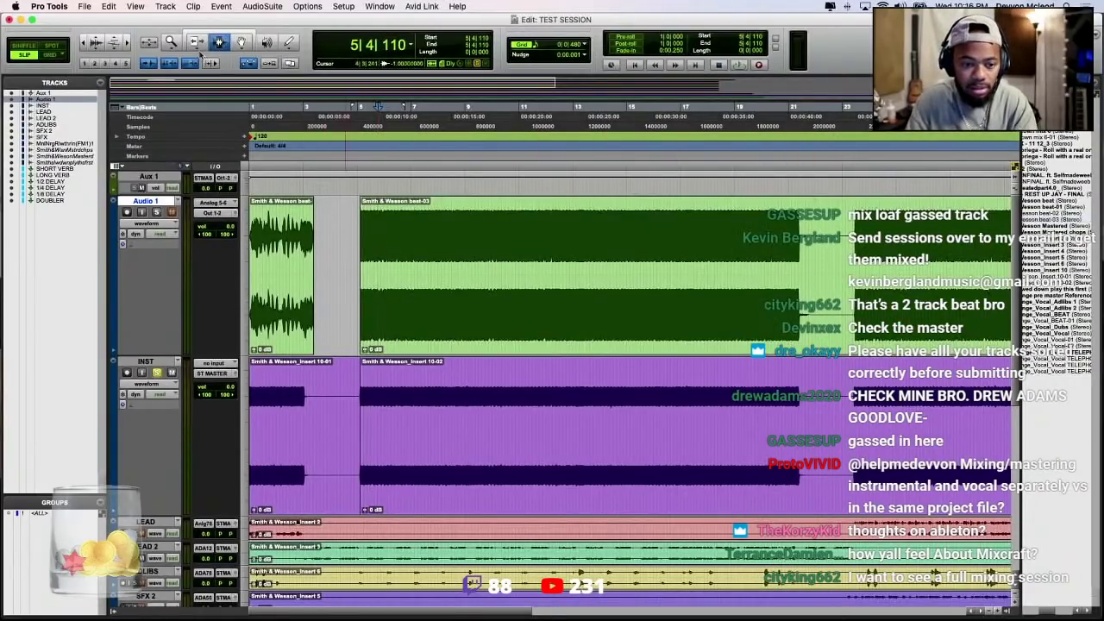
pyautogui.moveTo(377, 248); pyautogui.dragTo(312, 248)
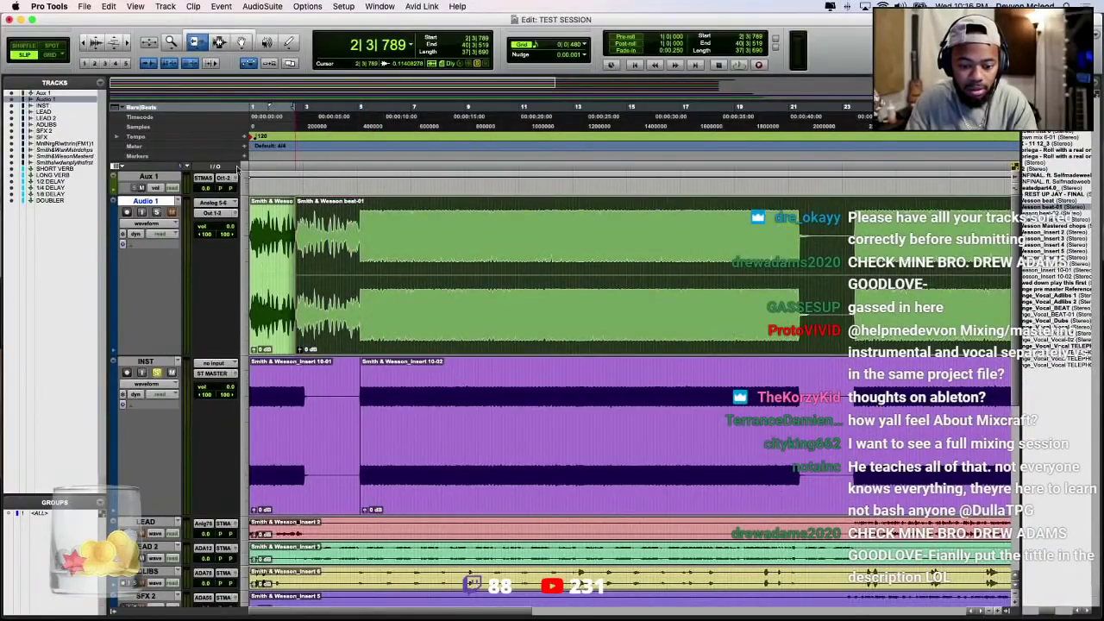
pyautogui.press('super+z')
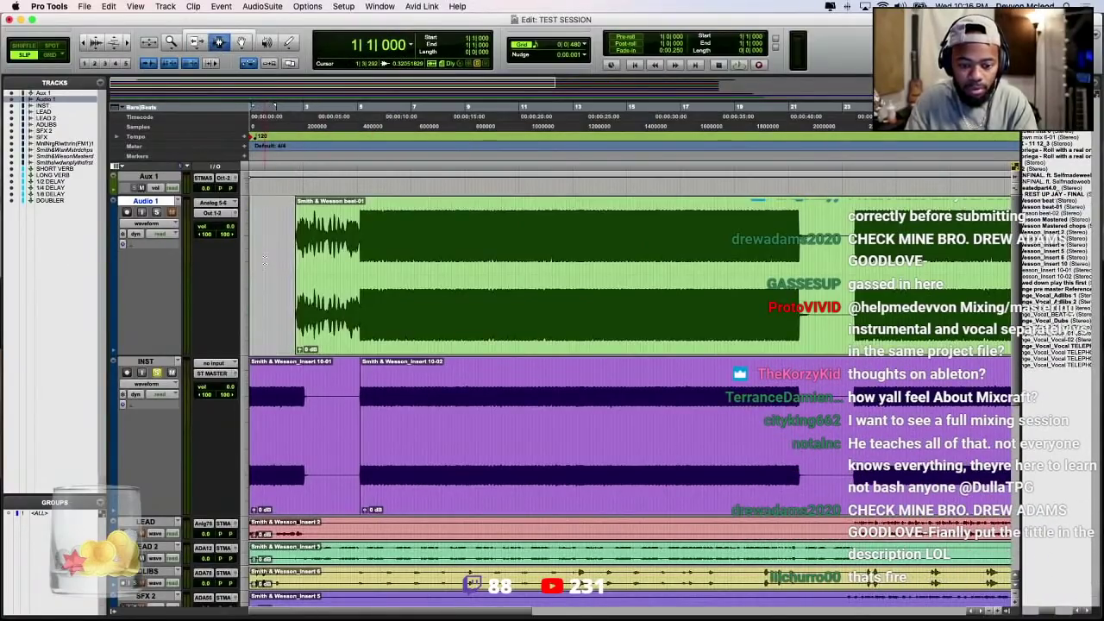
# Set the playback position to 4|4|387, just before the aligned beats enter at bar 5
pyautogui.press('super+]')
pyautogui.press('super+]')
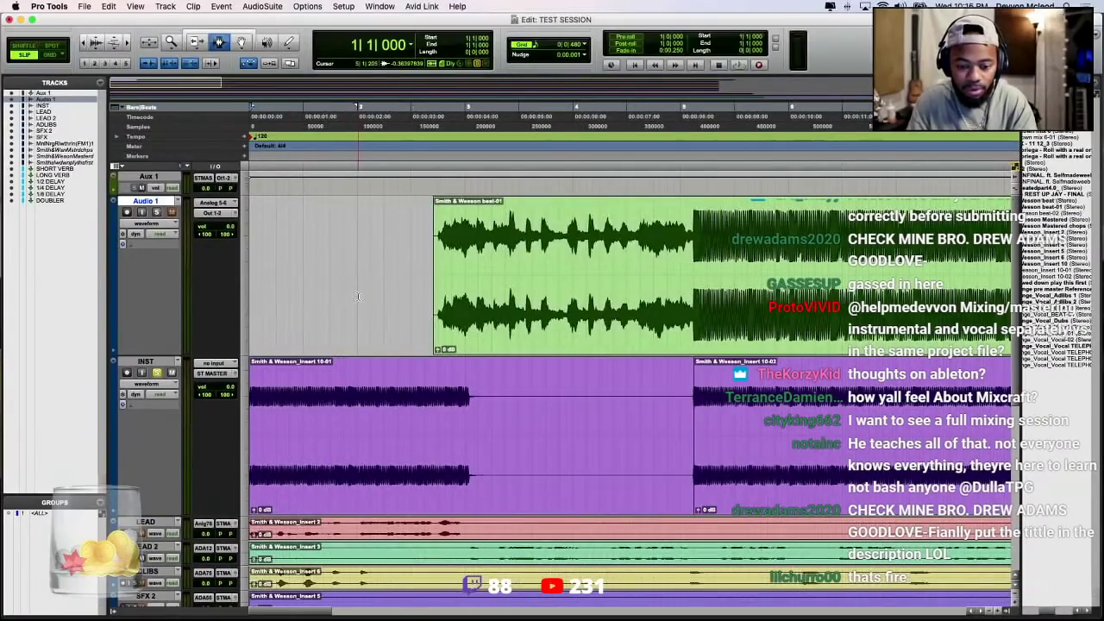
pyautogui.click(666, 156)
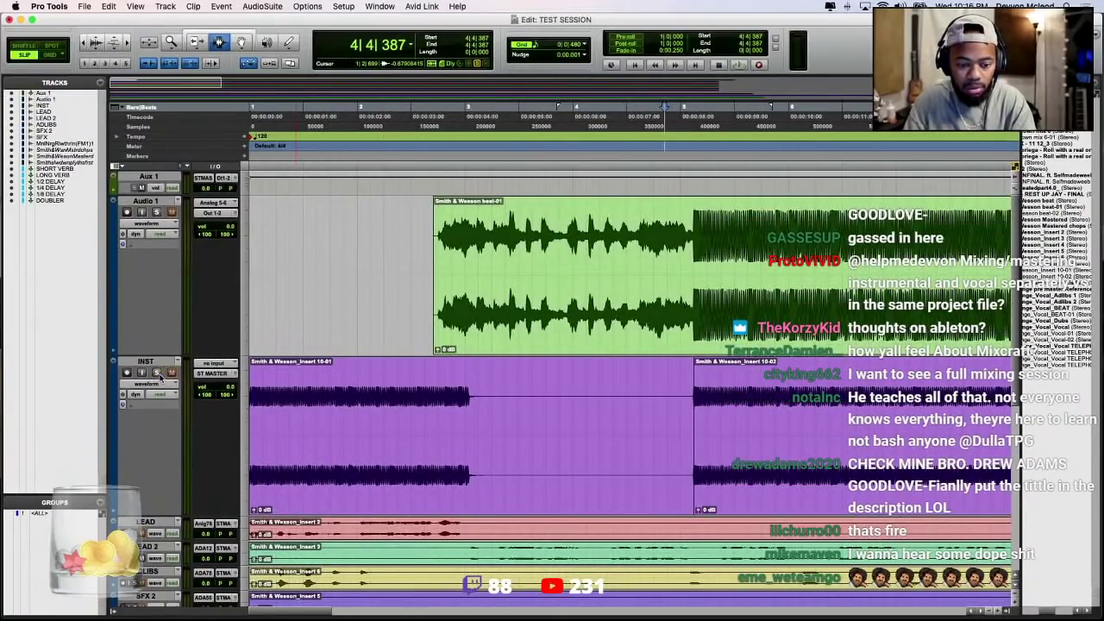
# Lower the Audio 1 track volume to -6.6 dB and route its output to the ST MASTER bus
pyautogui.click(216, 229)
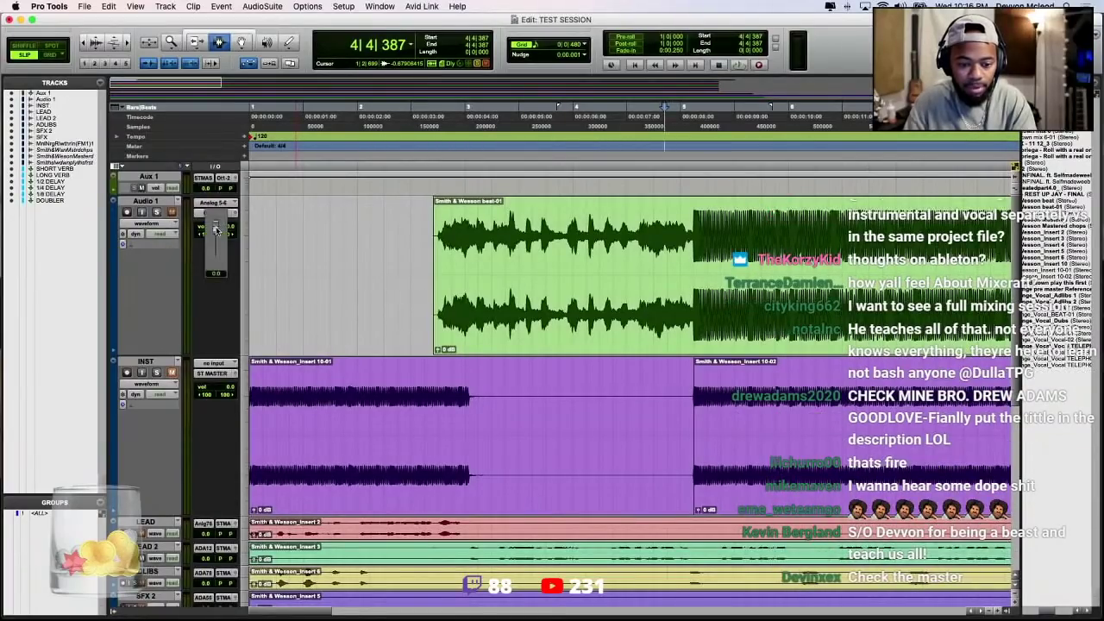
pyautogui.click(216, 216)
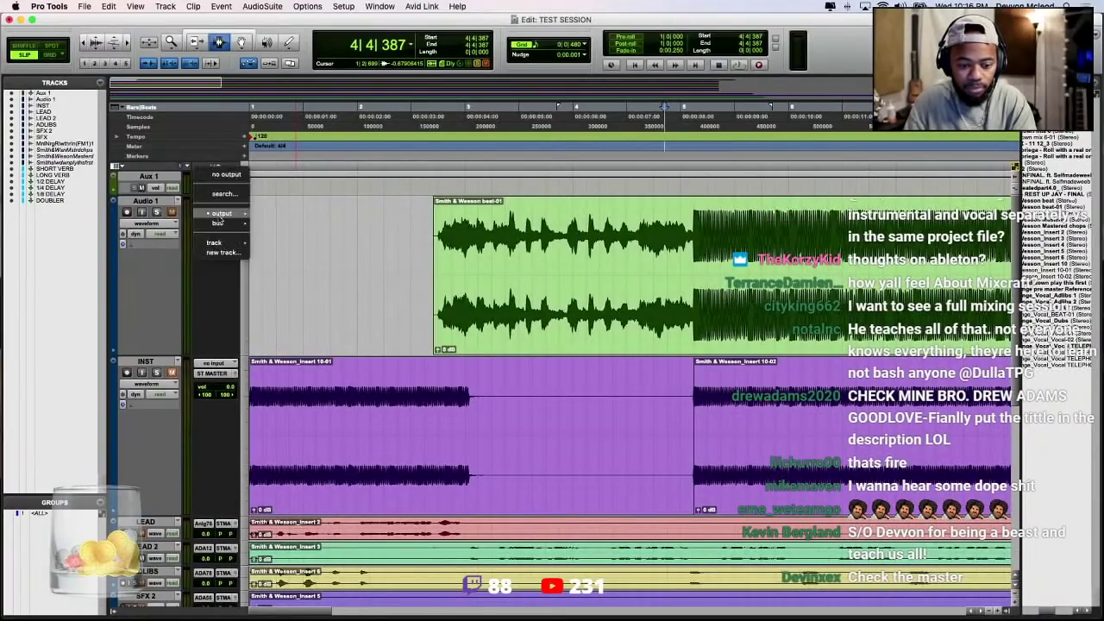
pyautogui.moveTo(227, 226)
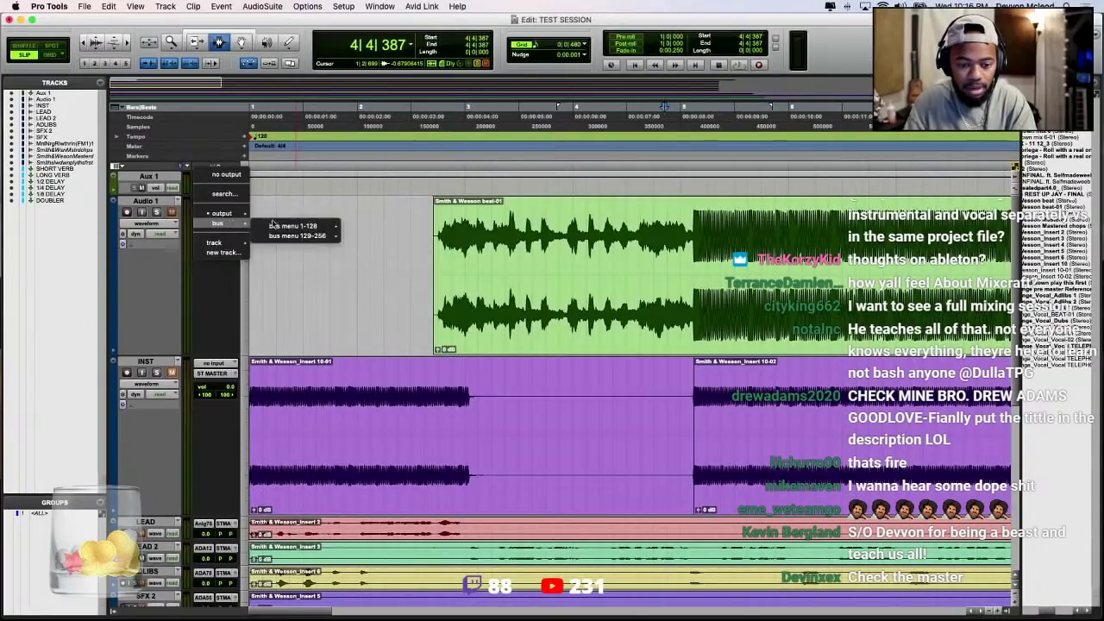
pyautogui.moveTo(293, 226)
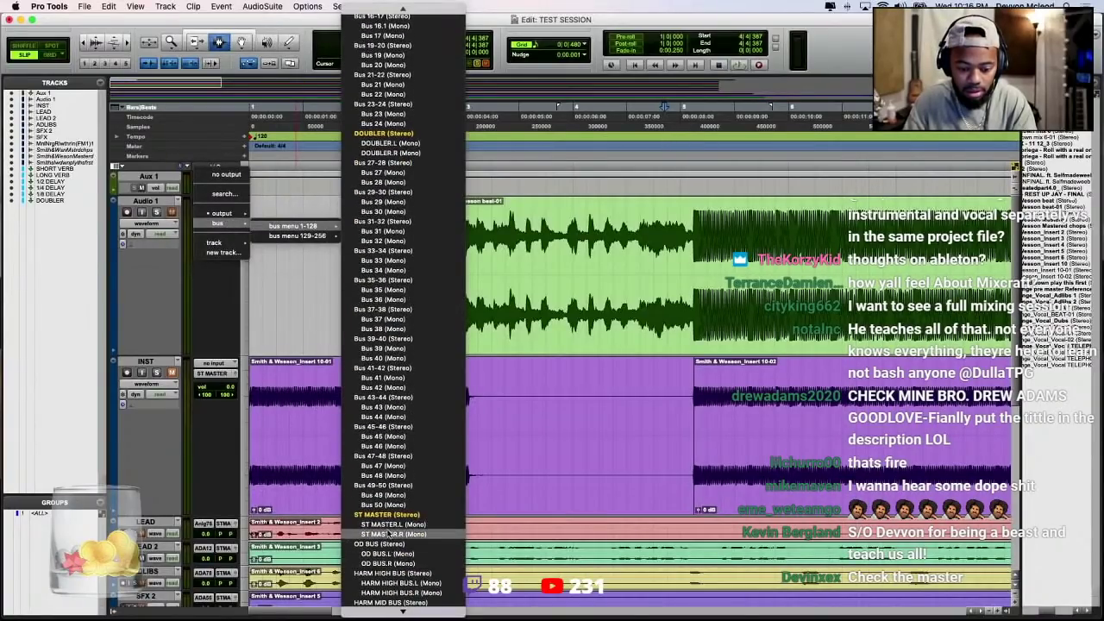
pyautogui.click(451, 328)
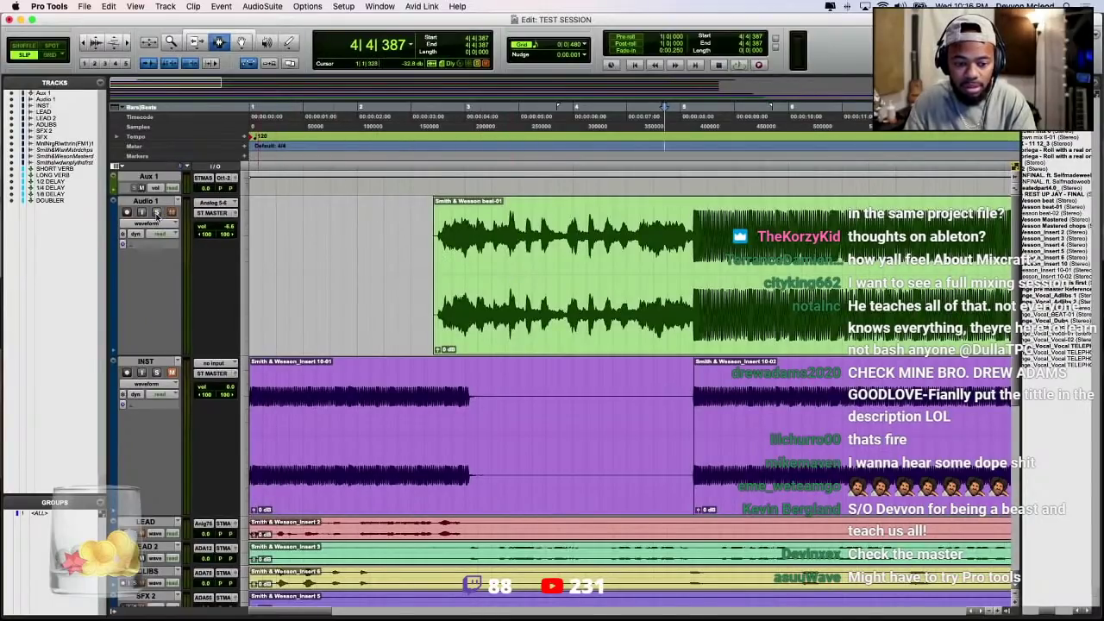
# Play the session from 4|4|387 to check the imported beat's entry and level
pyautogui.press('space')
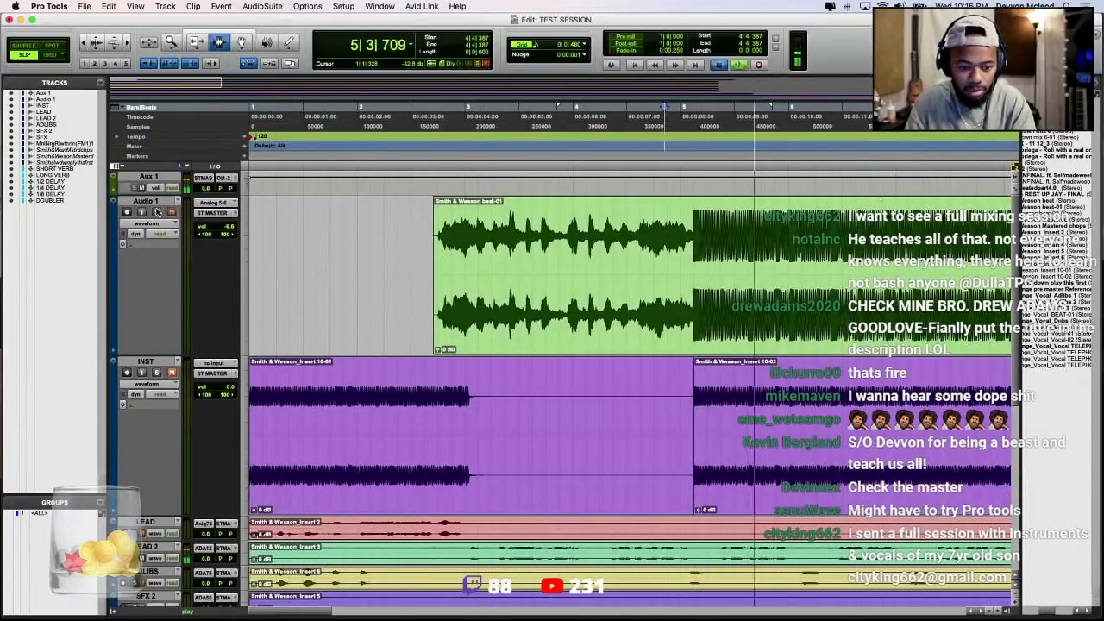
pyautogui.press('space')
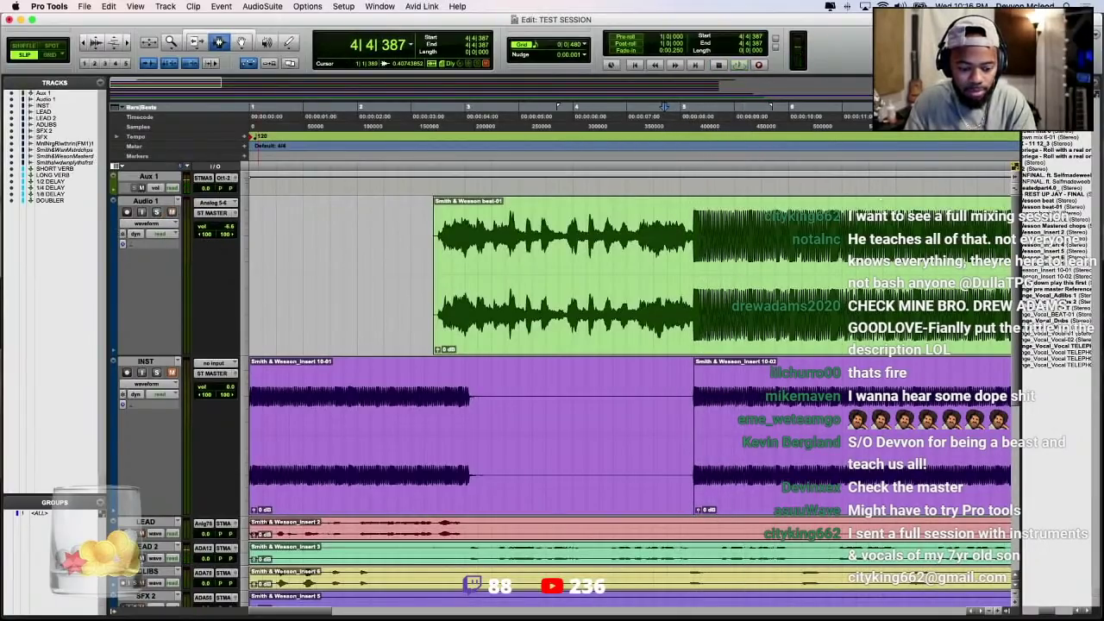
pyautogui.press('space')
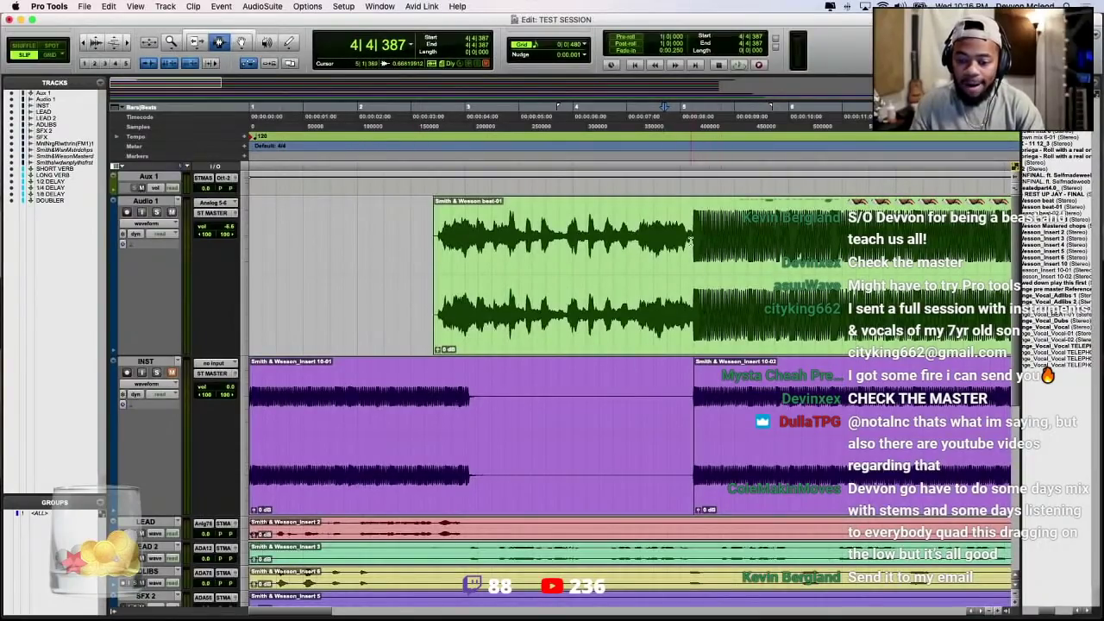
# Move the Smith & Wesson beat clip from Audio 1 to the INST track, keeping its timing, and delete the old INST clips
pyautogui.click(244, 263)
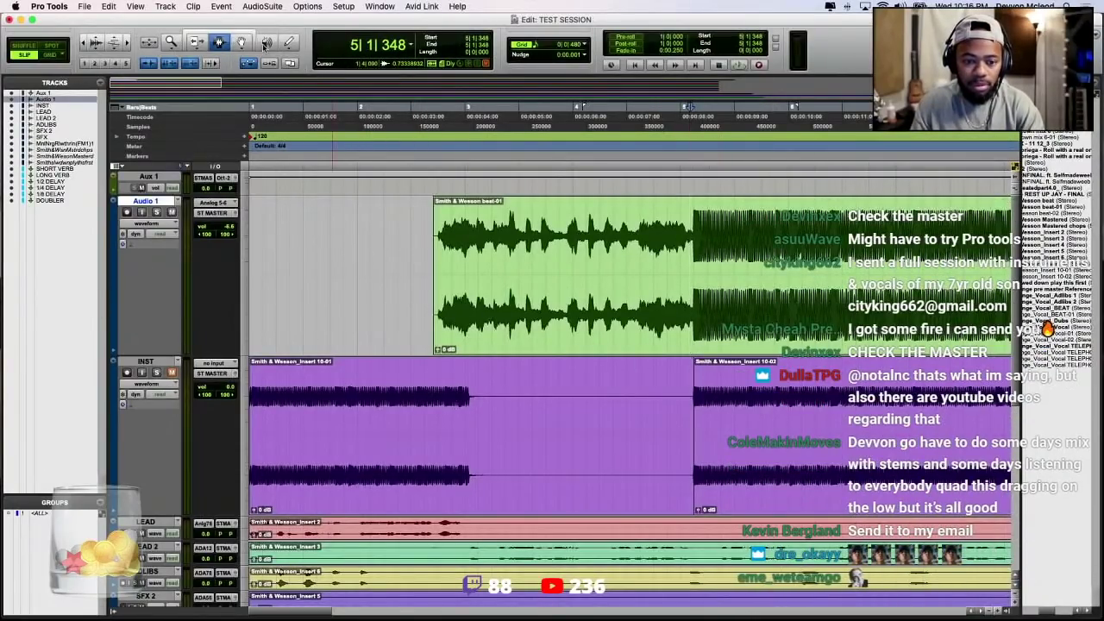
pyautogui.moveTo(604, 285); pyautogui.dragTo(494, 396)
pyautogui.click(337, 386)
pyautogui.press('Delete')
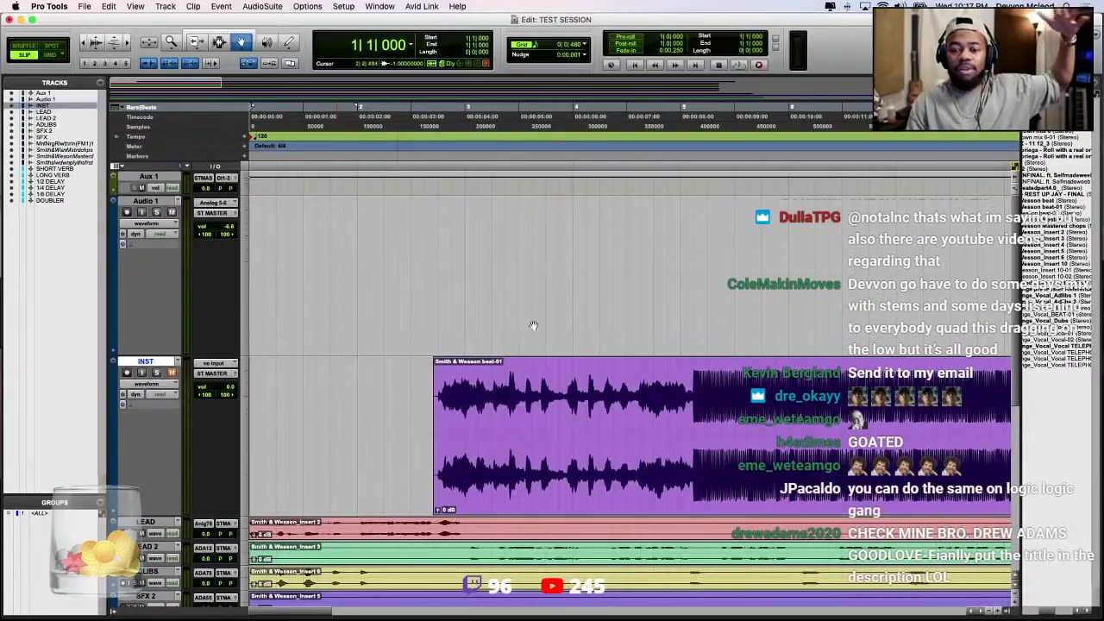
# Reduce the Audio 1 and INST tracks to a small height and set the playback position to 5|1|369
pyautogui.click(682, 129)
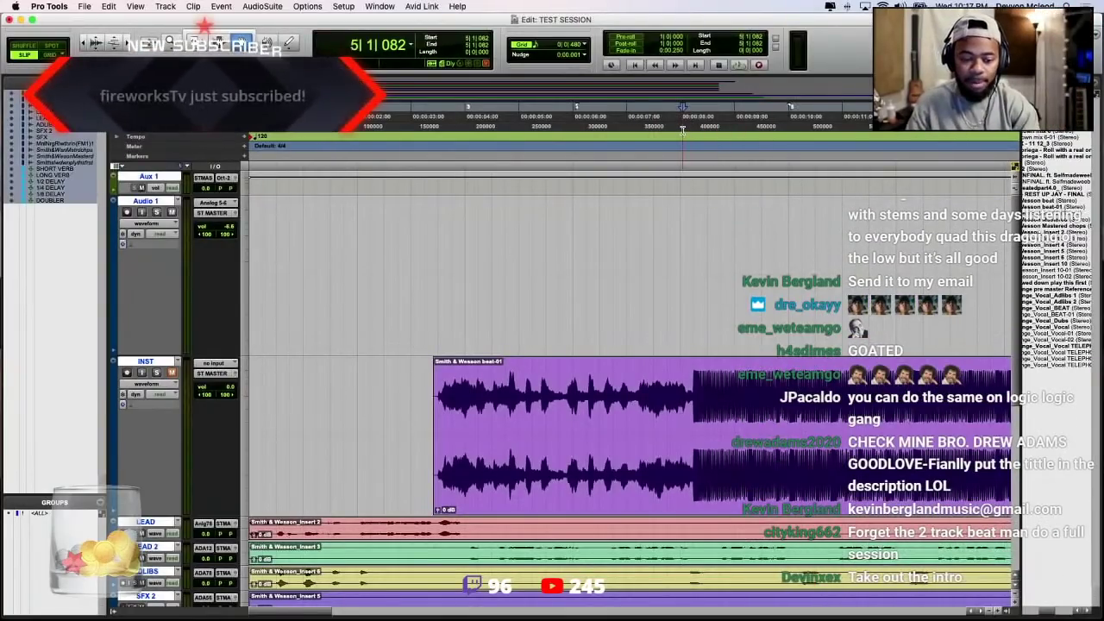
pyautogui.moveTo(163, 355); pyautogui.dragTo(169, 220)
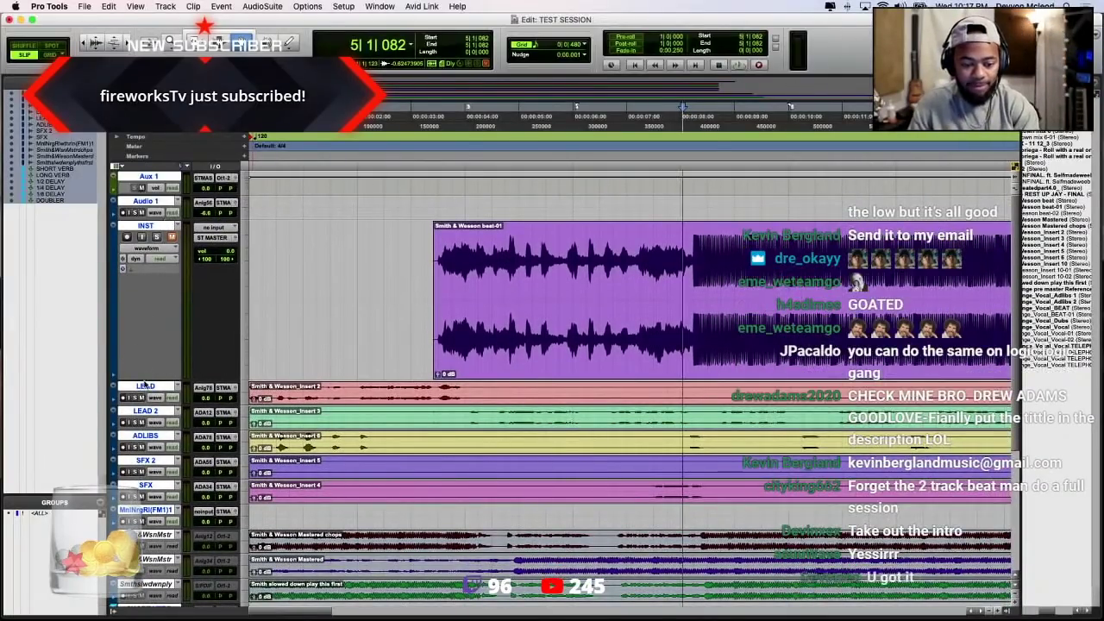
pyautogui.moveTo(143, 381); pyautogui.dragTo(145, 250)
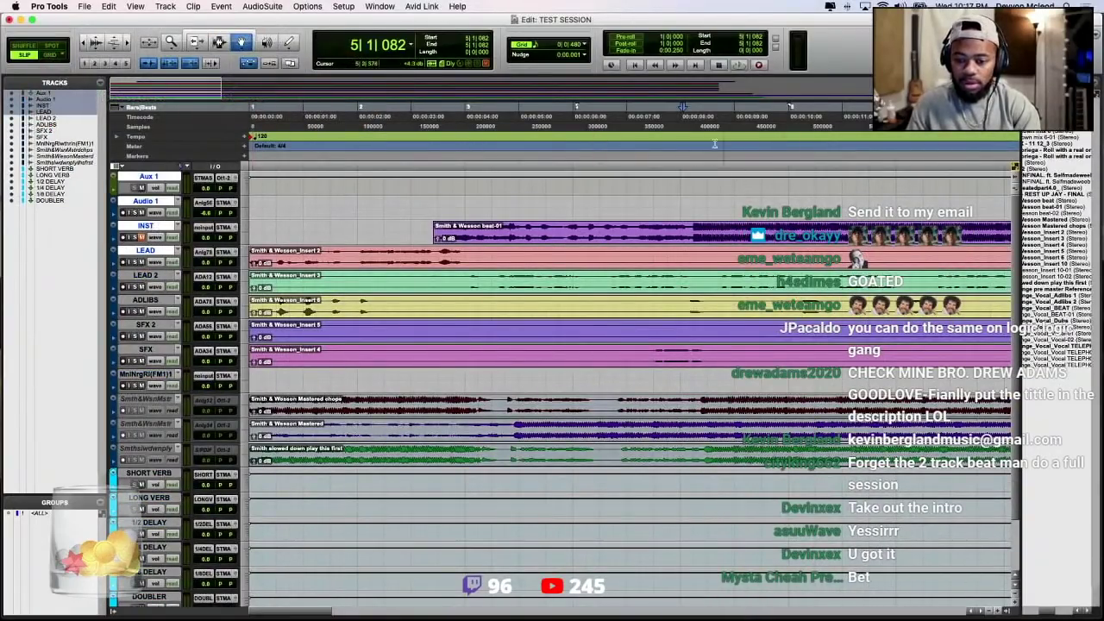
pyautogui.click(690, 121)
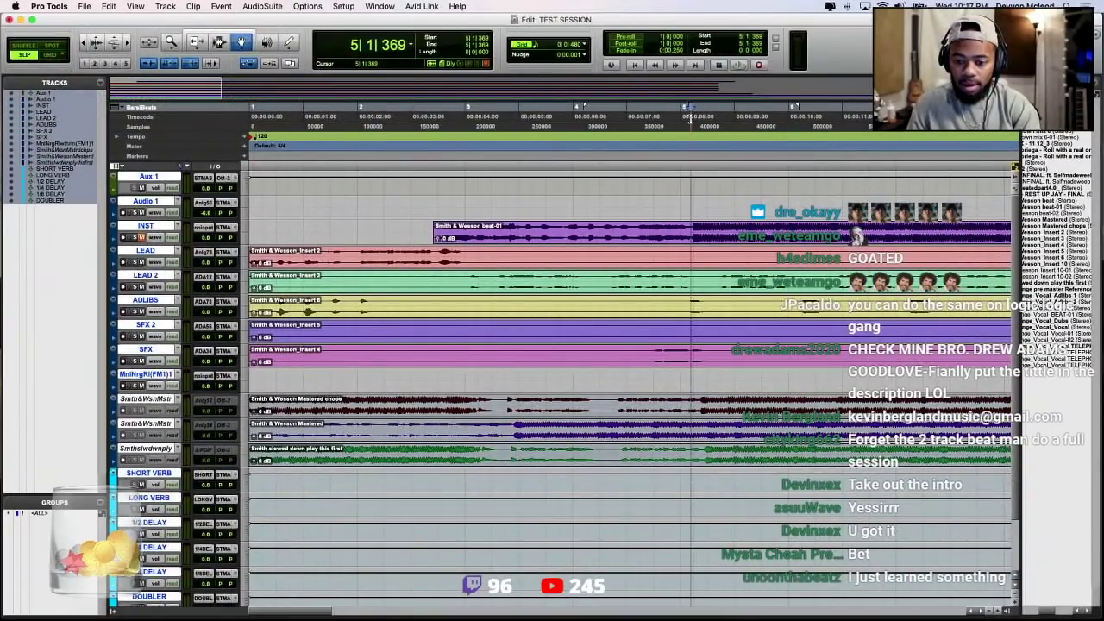
# Solo and unmute the INST track in the mixer, and try its fader at -11.5 dB
pyautogui.click(153, 275)
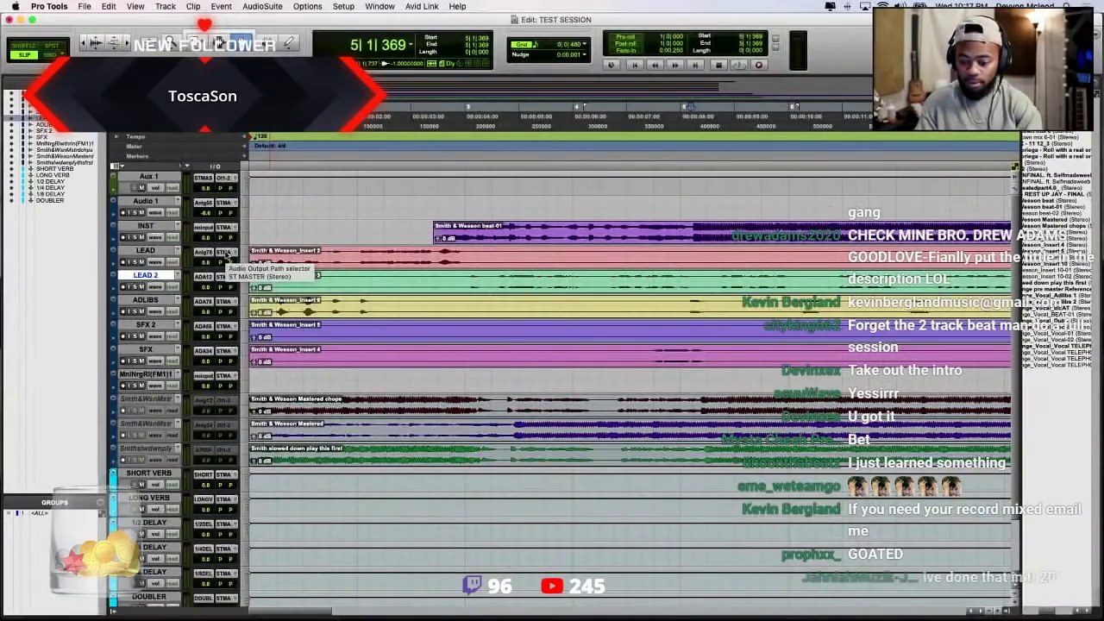
pyautogui.press('super+equal')
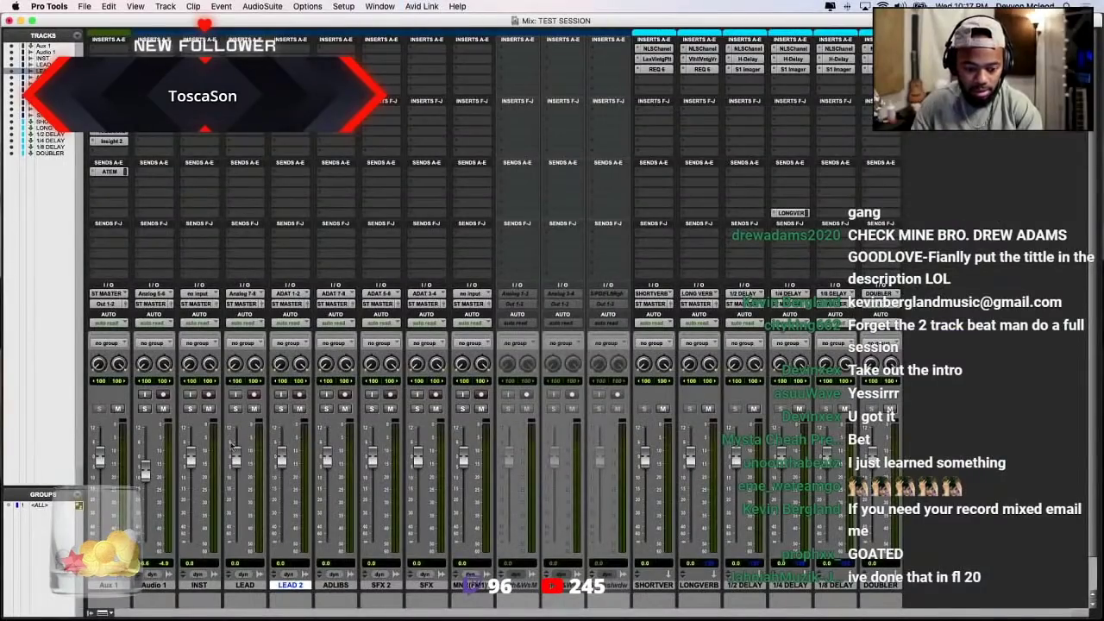
pyautogui.click(190, 409)
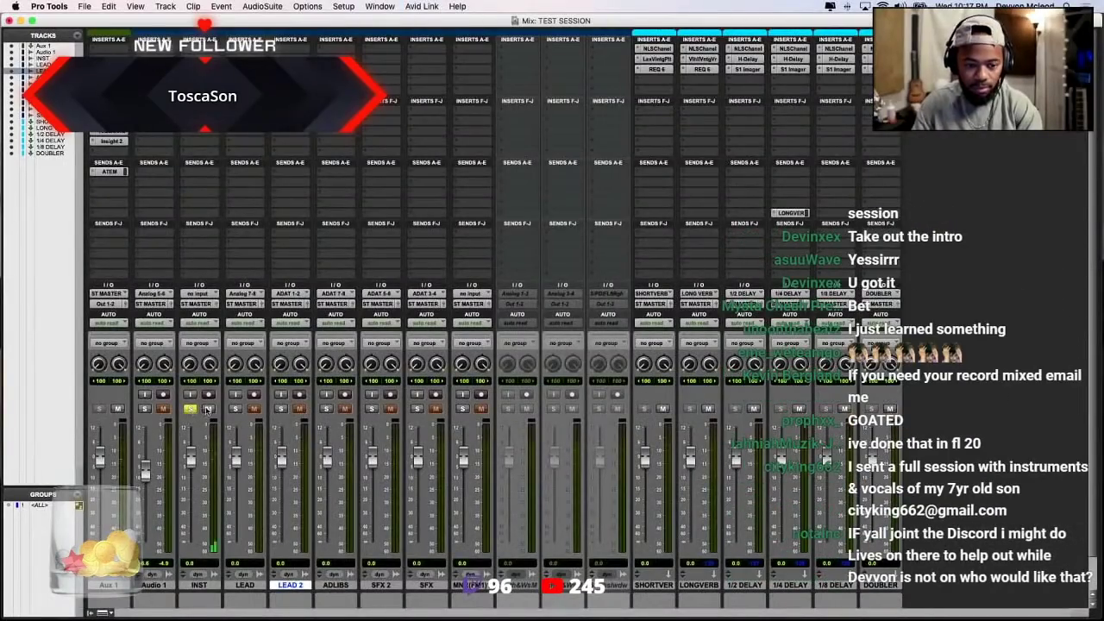
pyautogui.press('super+equal')
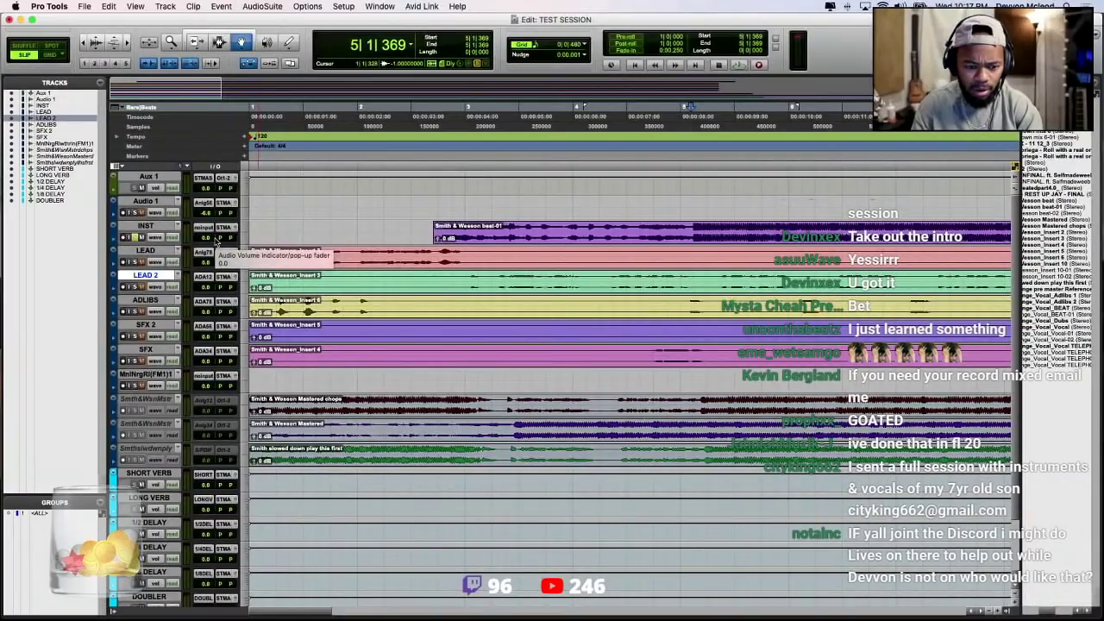
pyautogui.press('super+equal')
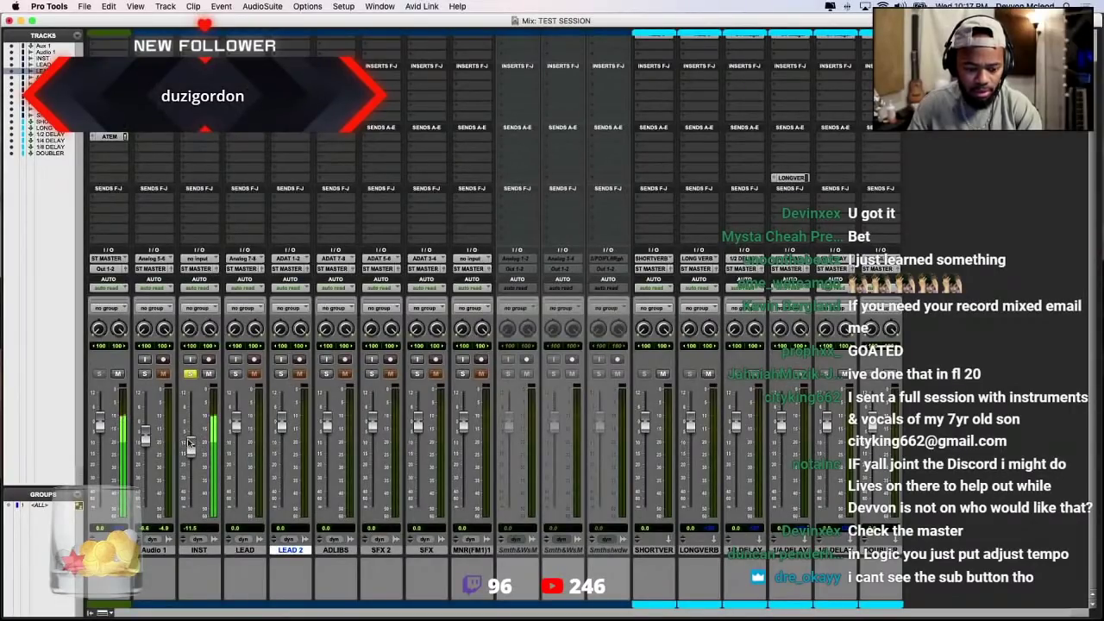
pyautogui.press('super+equal')
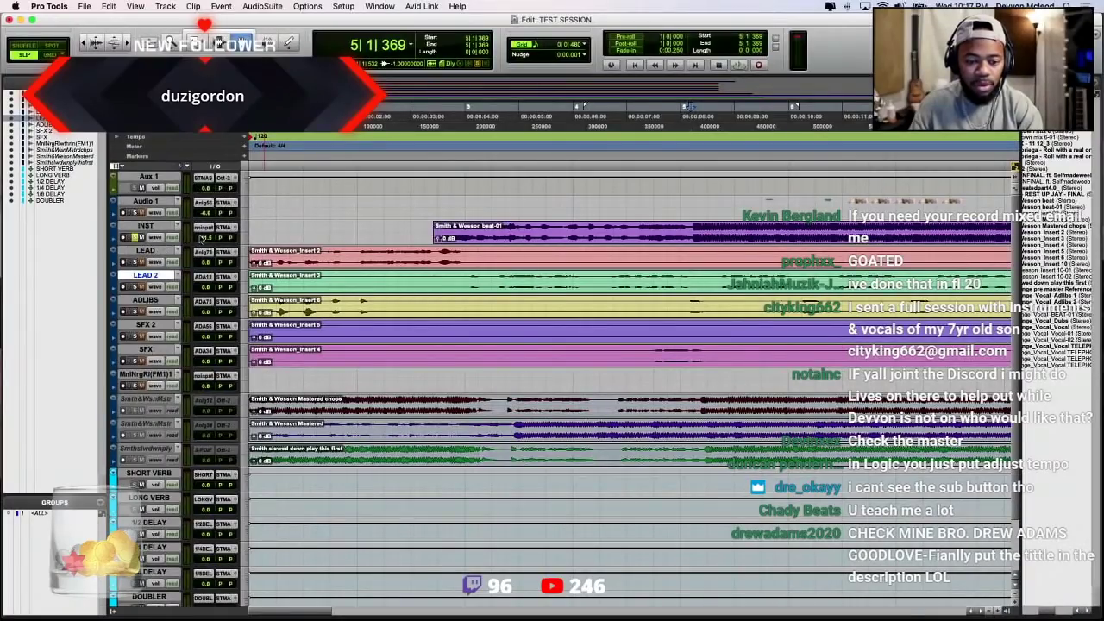
# Return the INST fader to 0.0 dB and lower the beat clip's gain to -6.6 dB, checking the level in the mixer
pyautogui.click(439, 239)
pyautogui.moveTo(438, 240); pyautogui.dragTo(438, 244)
pyautogui.press('super+equal')
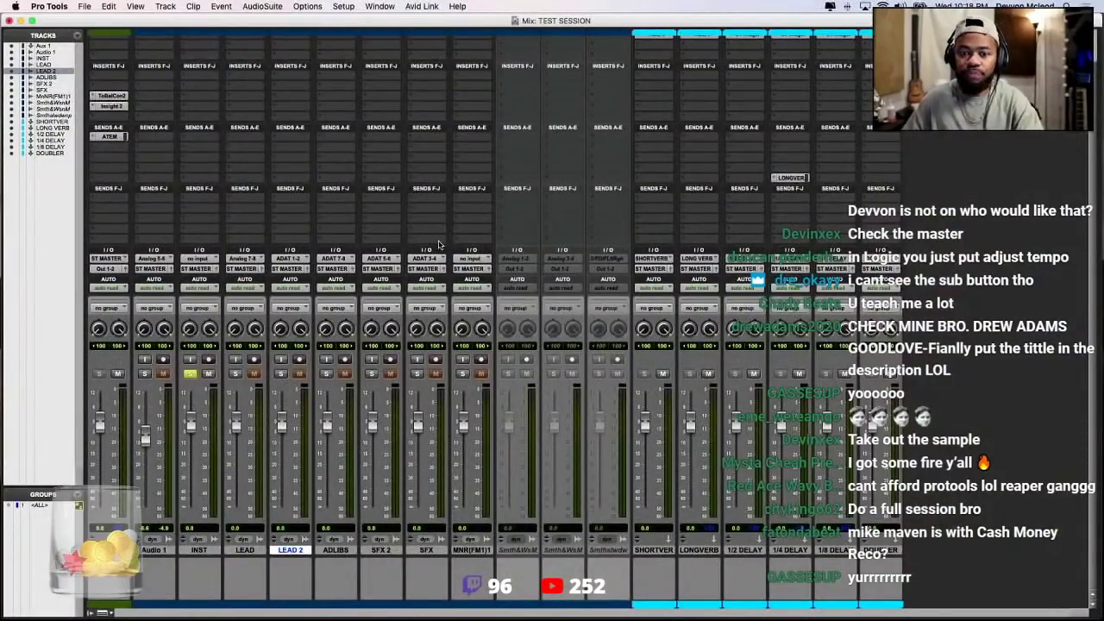
pyautogui.scroll(2, 438, 245)
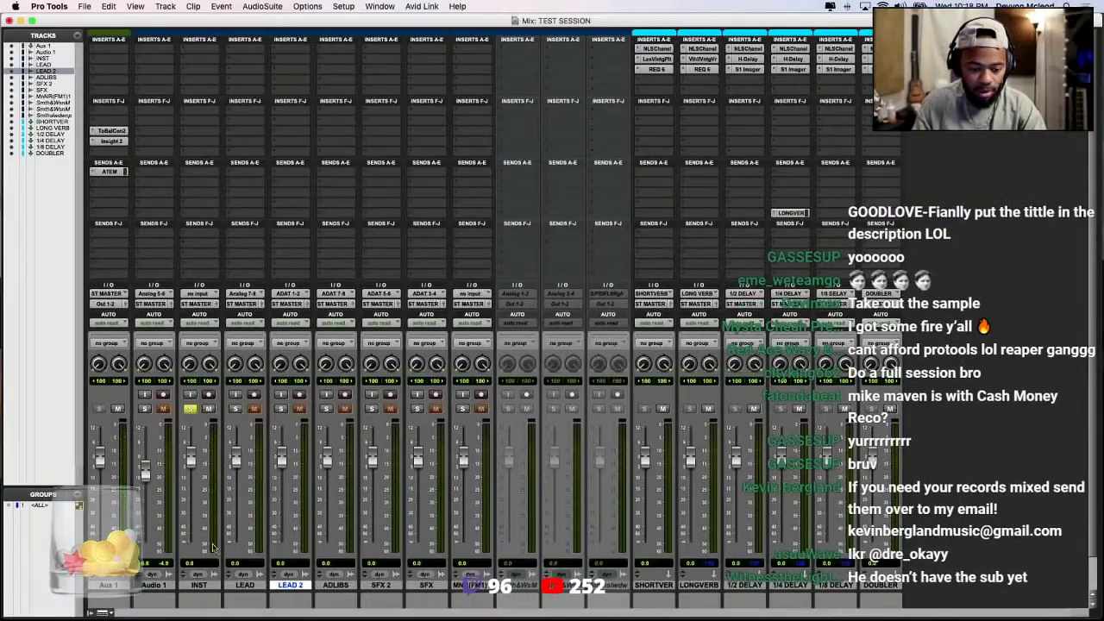
pyautogui.scroll(-2, 213, 547)
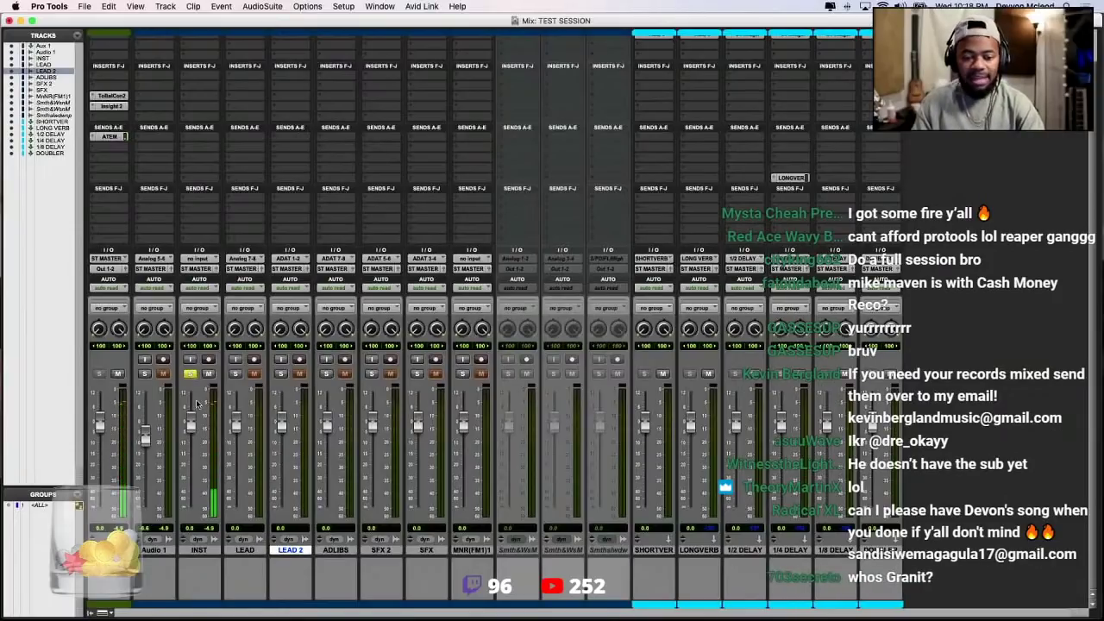
pyautogui.press('super+equal')
pyautogui.click(437, 240)
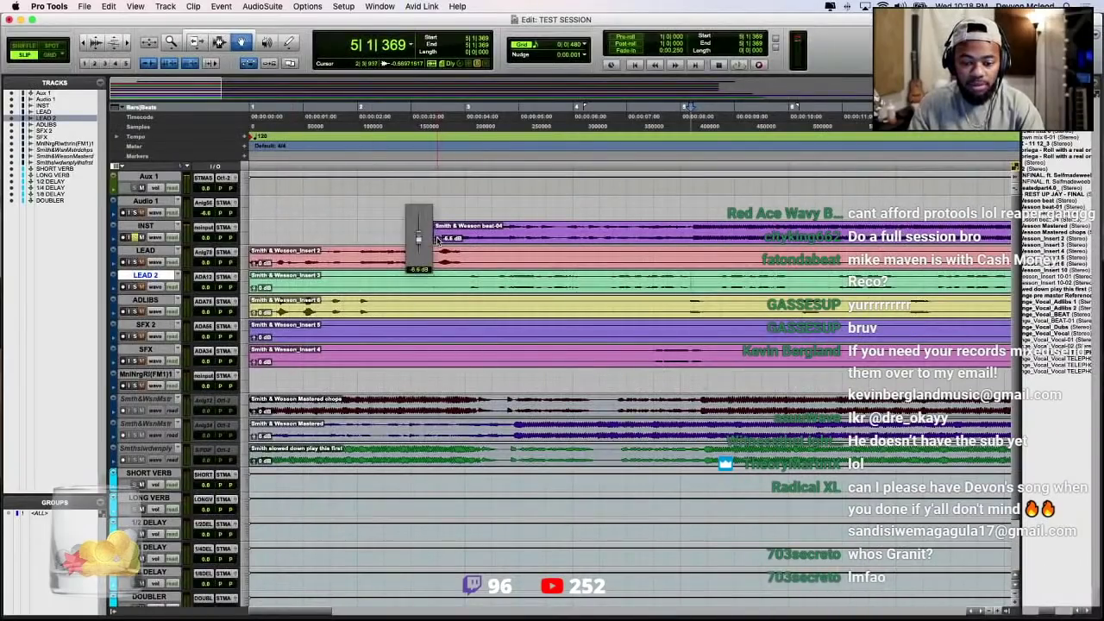
pyautogui.press('super+equal')
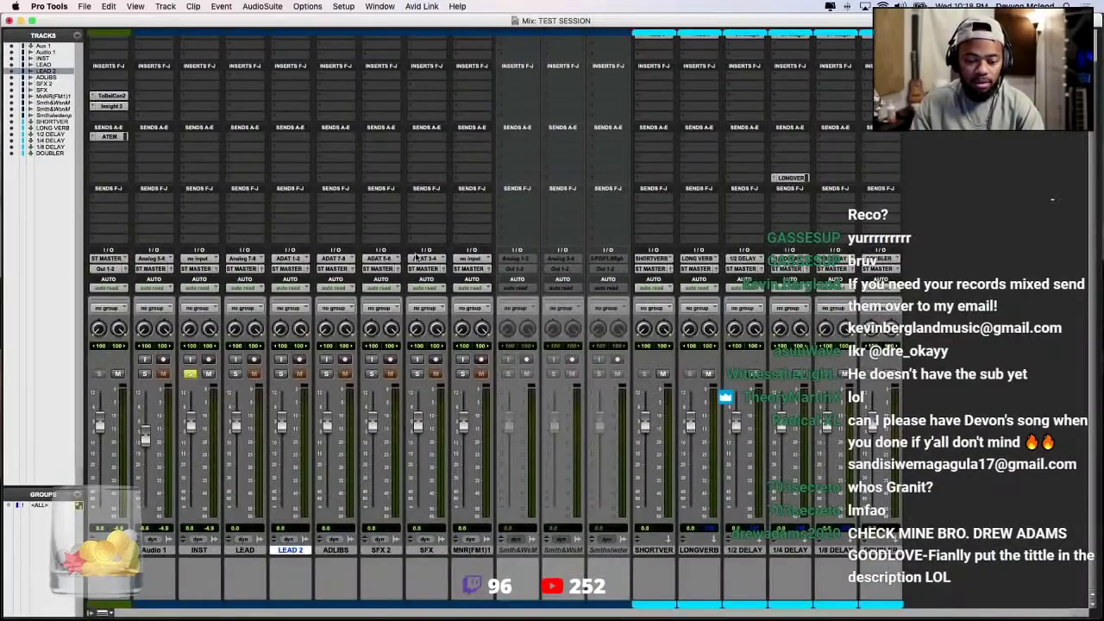
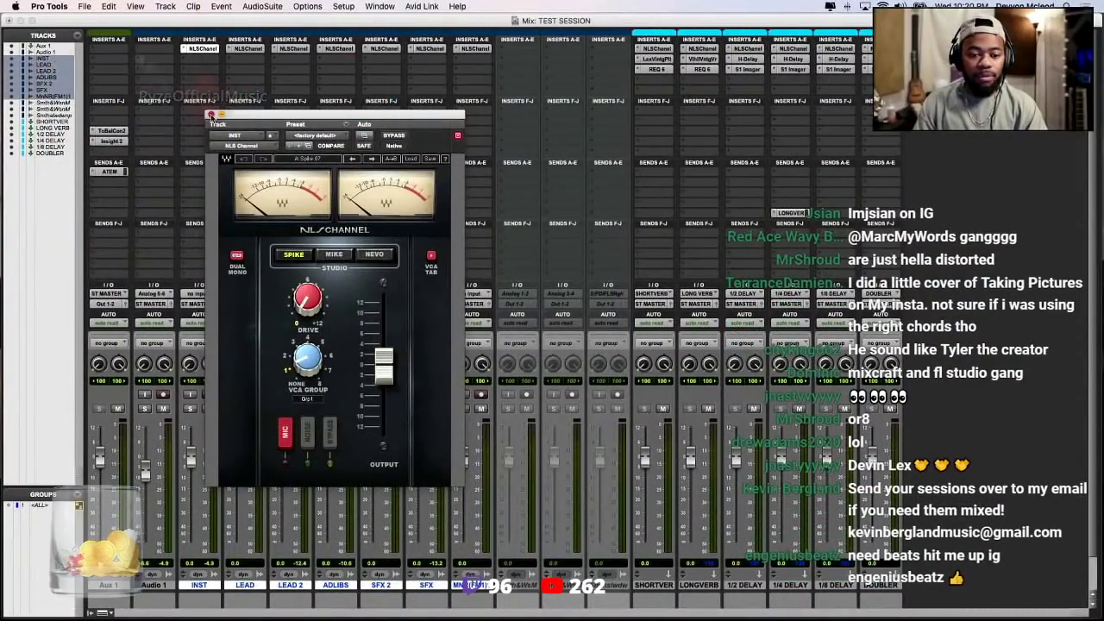
# Close the NLS Channel plug-in and search for "eq" plug-ins for the INST track's second insert slot
pyautogui.click(200, 48)
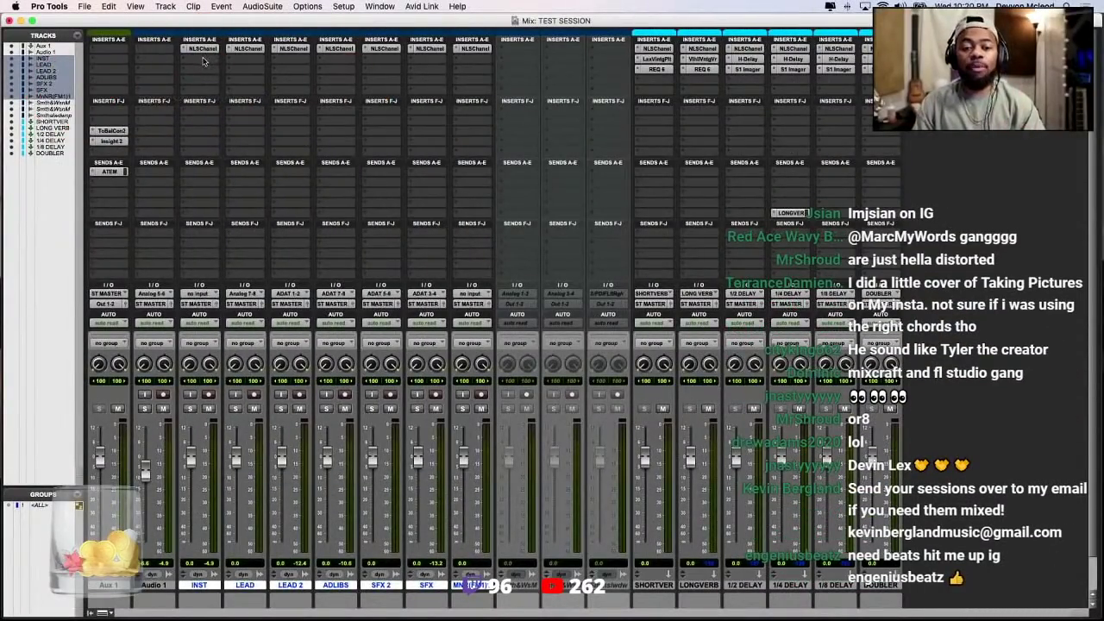
pyautogui.click(204, 59)
pyautogui.click(226, 42)
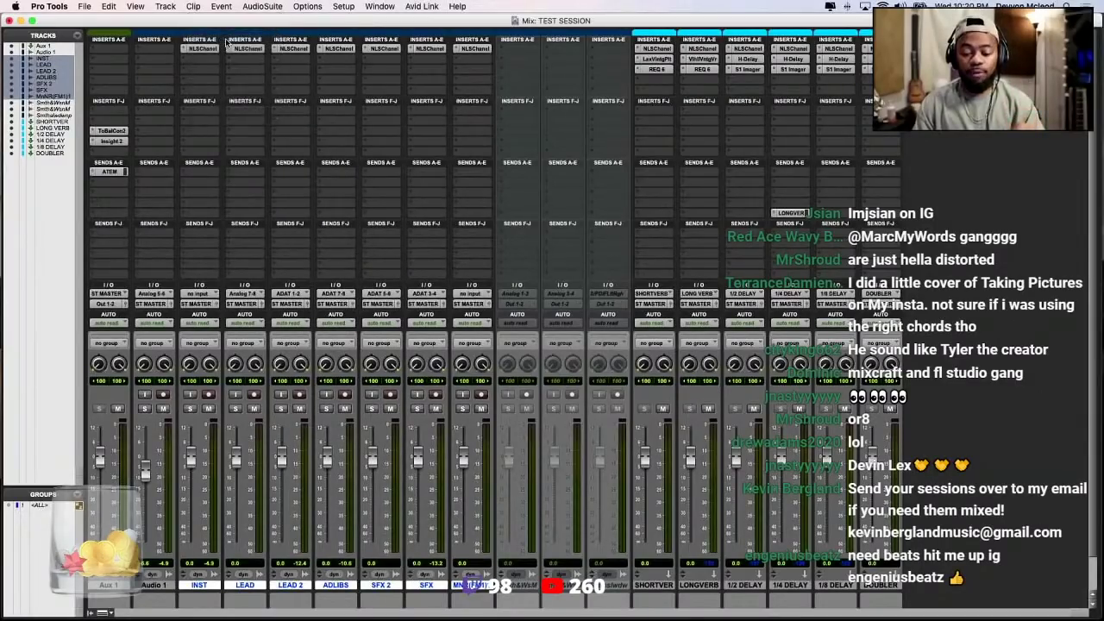
pyautogui.write('eq')
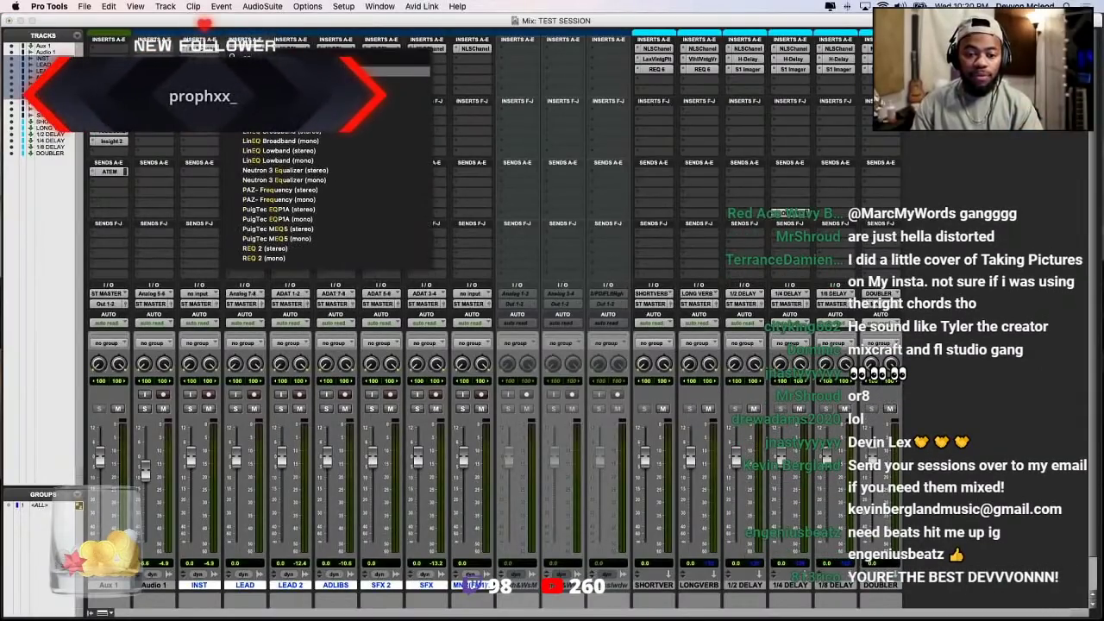
pyautogui.press('Down')
pyautogui.press('Down')
pyautogui.press('Down')
pyautogui.press('Down')
pyautogui.press('Down')
pyautogui.press('Down')
pyautogui.press('Down')
pyautogui.press('Down')
pyautogui.press('Down')
pyautogui.press('Up')
pyautogui.press('Up')
pyautogui.press('Up')
pyautogui.press('Up')
pyautogui.press('Up')
pyautogui.press('Up')
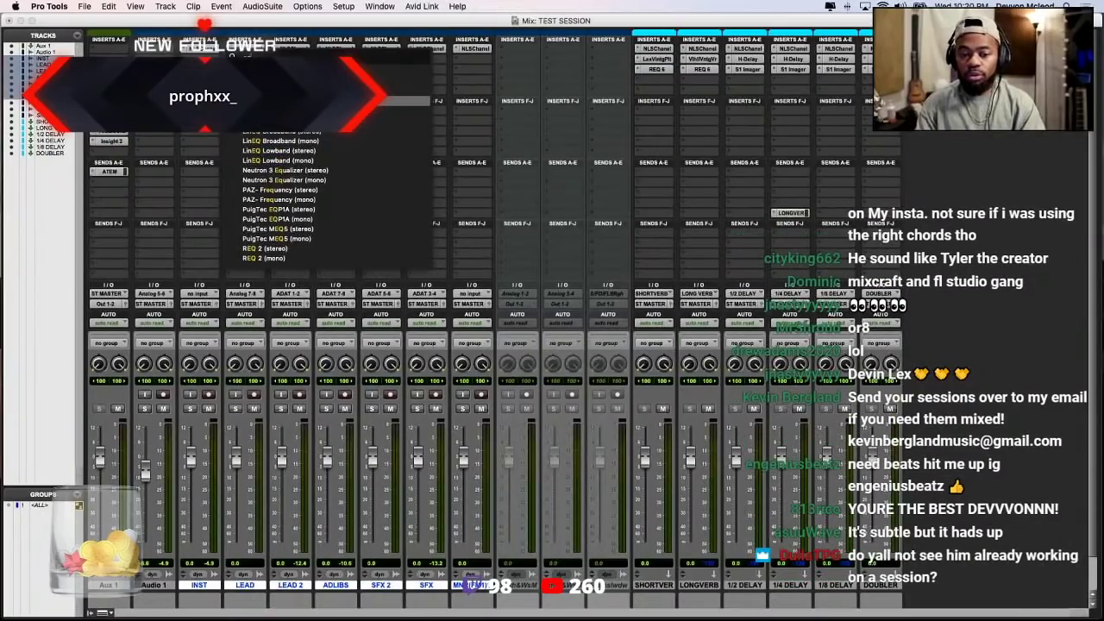
# Search for "rta" instead, insert the F6 equalizer in the INST track's second slot, and select its band 4
pyautogui.press('BackSpace')
pyautogui.press('BackSpace')
pyautogui.write('rta')
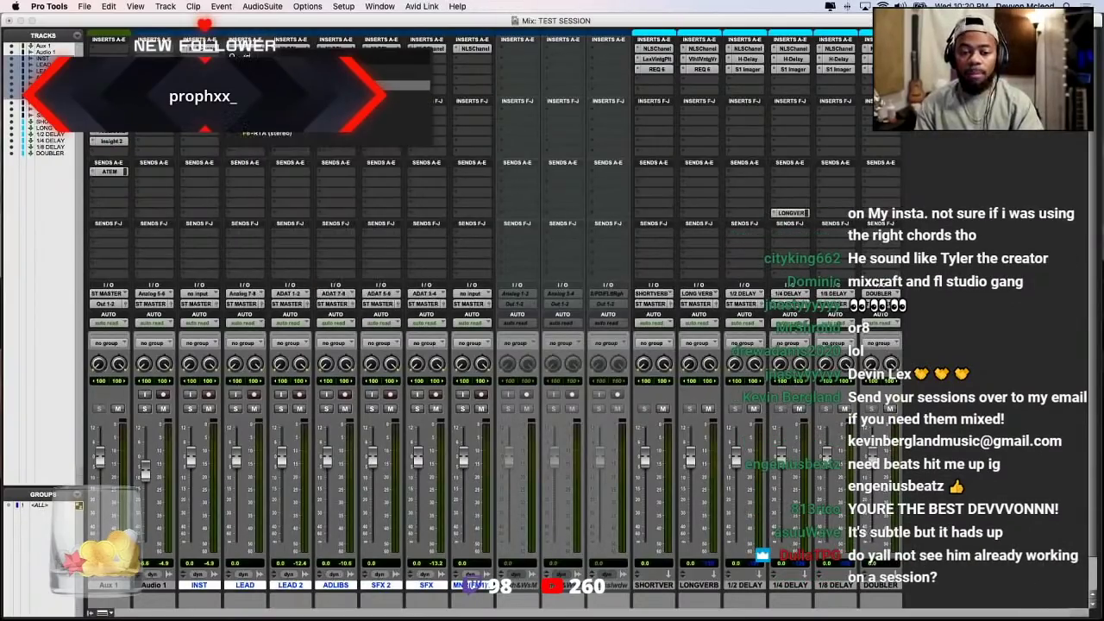
pyautogui.press('Return')
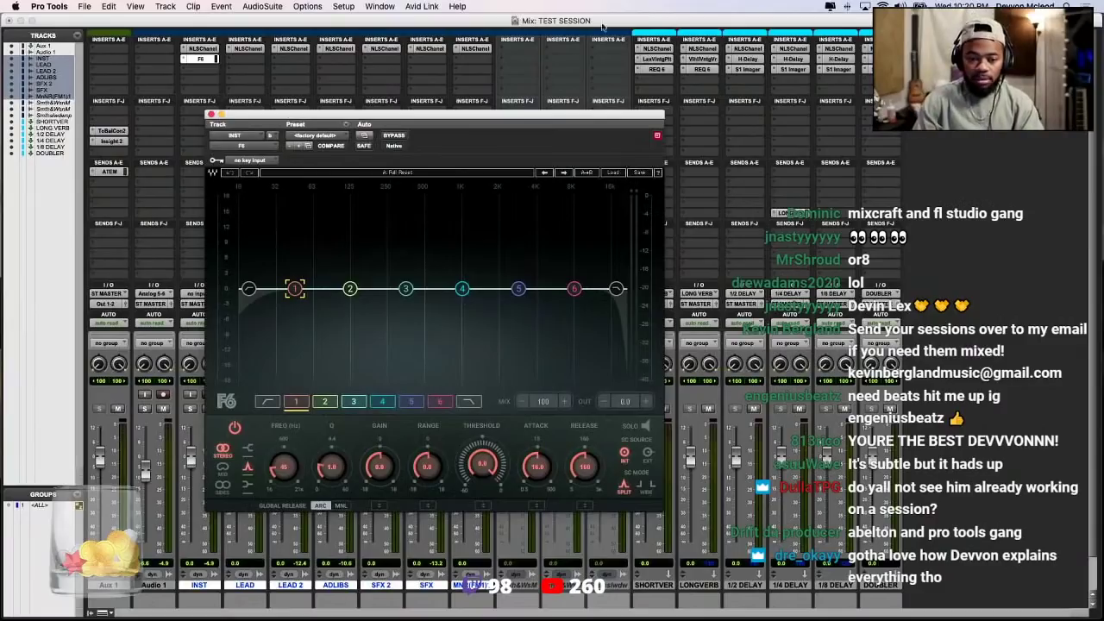
pyautogui.click(463, 290)
pyautogui.moveTo(306, 129); pyautogui.dragTo(425, 121)
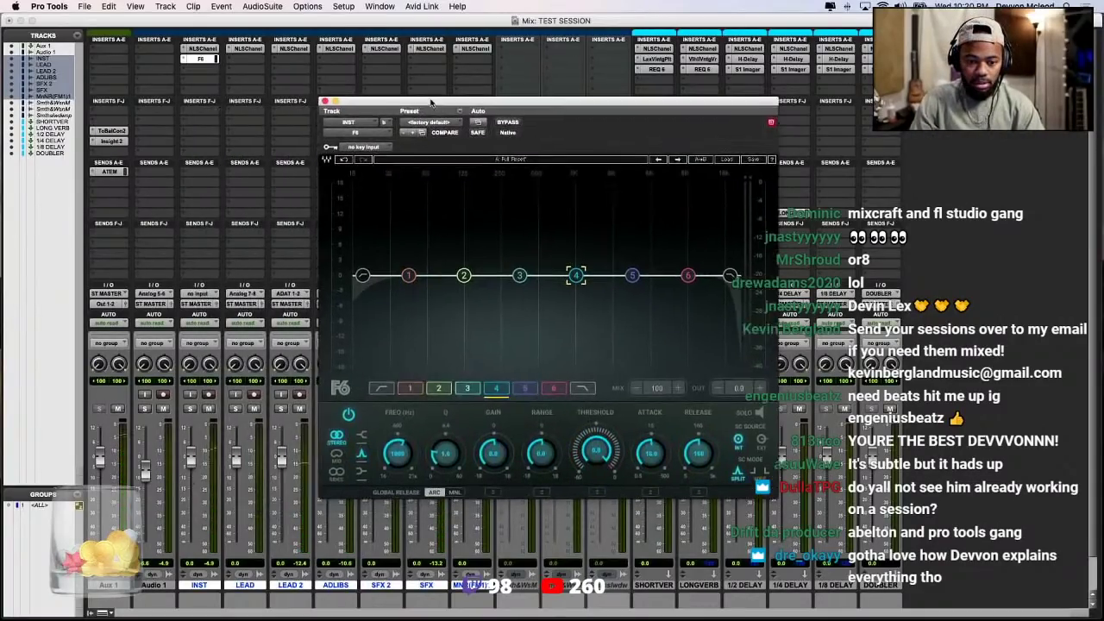
# Solo the INST track and play the session with its F6 equalizer open
pyautogui.click(191, 409)
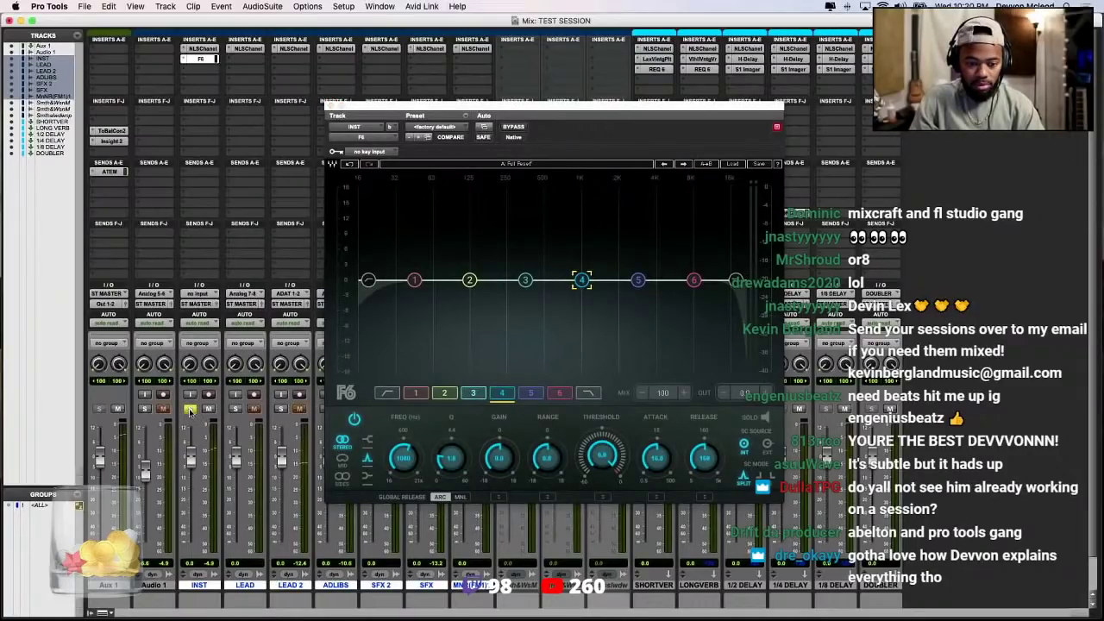
pyautogui.scroll(-2, 207, 400)
pyautogui.press('space')
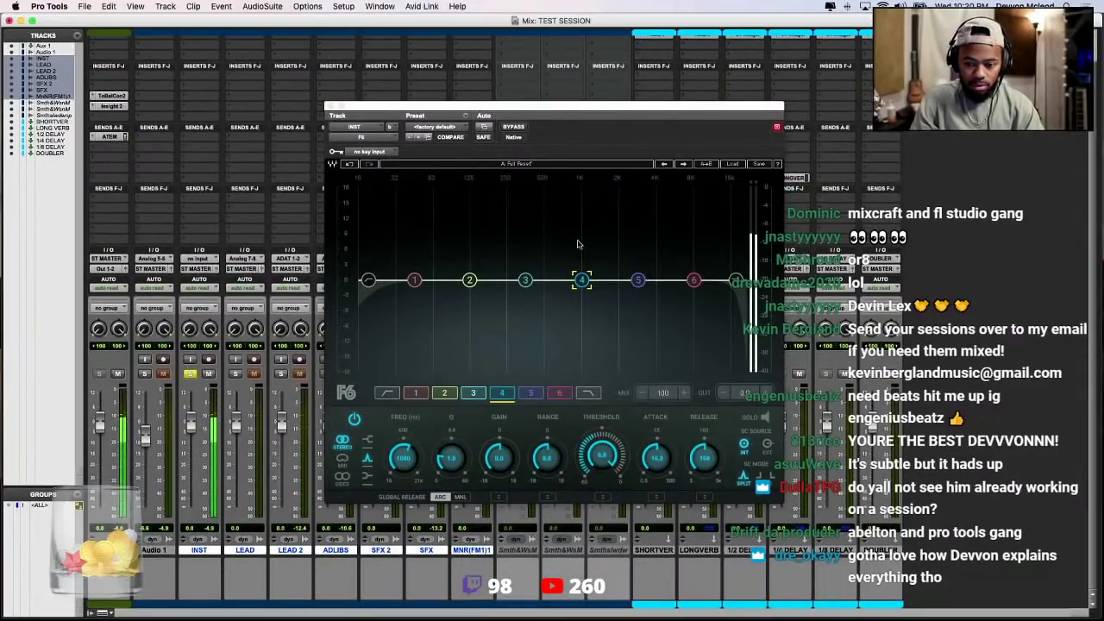
pyautogui.scroll(2, 205, 203)
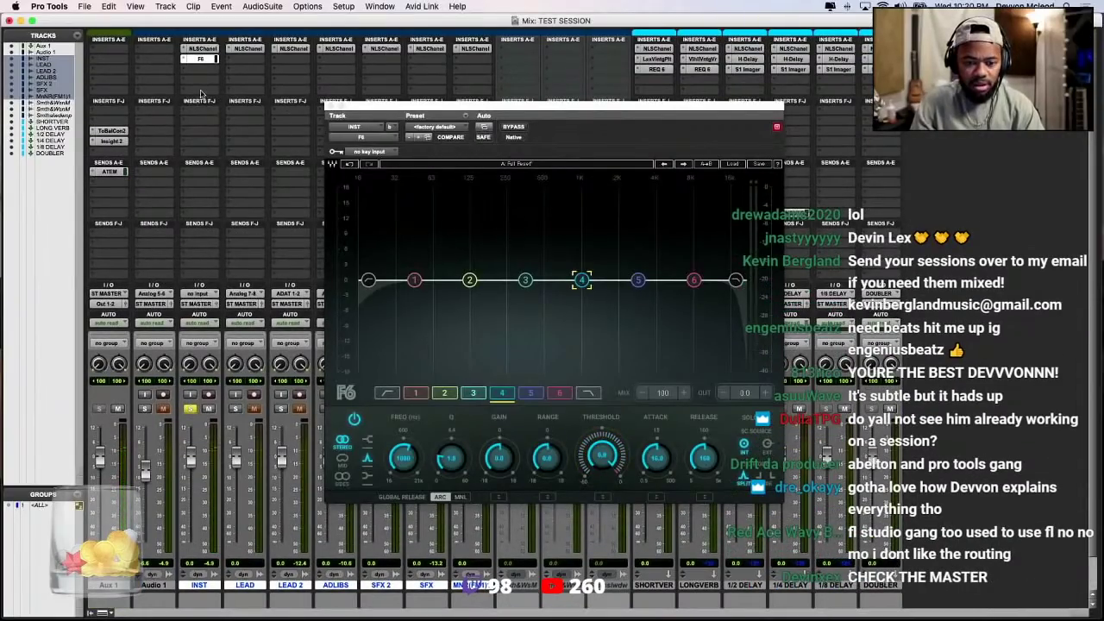
# Replace the INST track's F6 with the stereo F6-RTA equalizer and move its plug-in window aside
pyautogui.click(184, 60)
pyautogui.moveTo(345, 130)
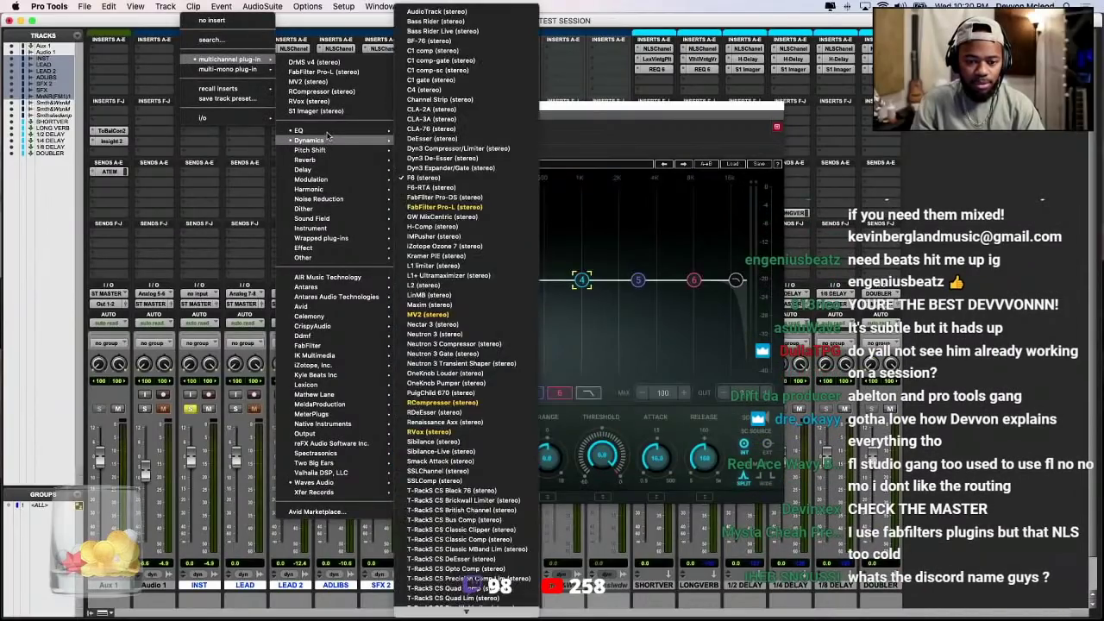
pyautogui.click(425, 211)
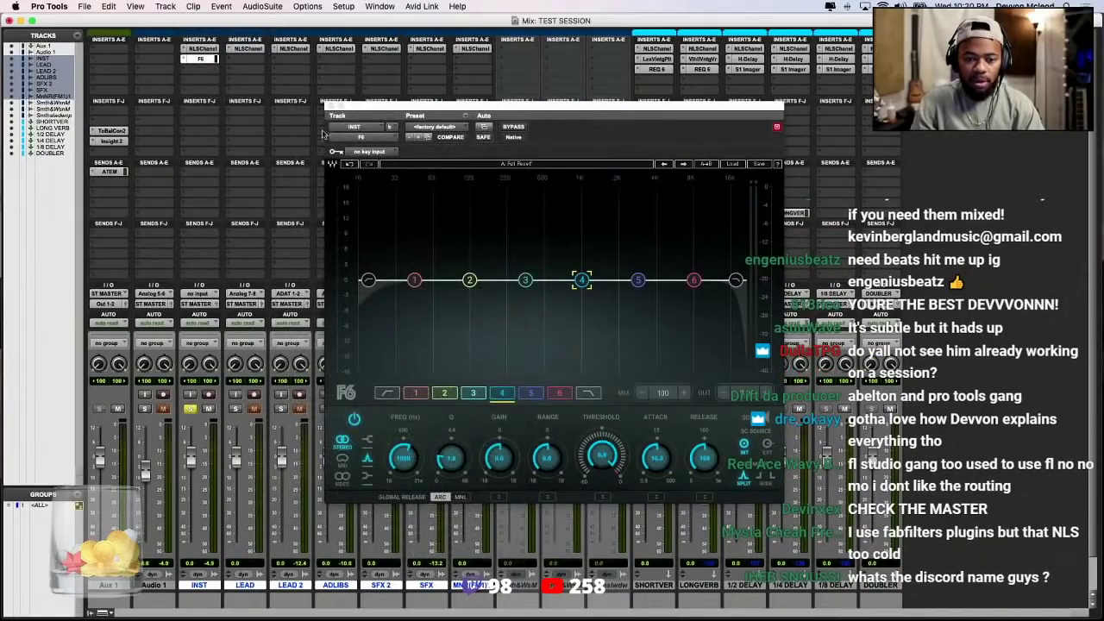
pyautogui.moveTo(397, 110); pyautogui.dragTo(328, 98)
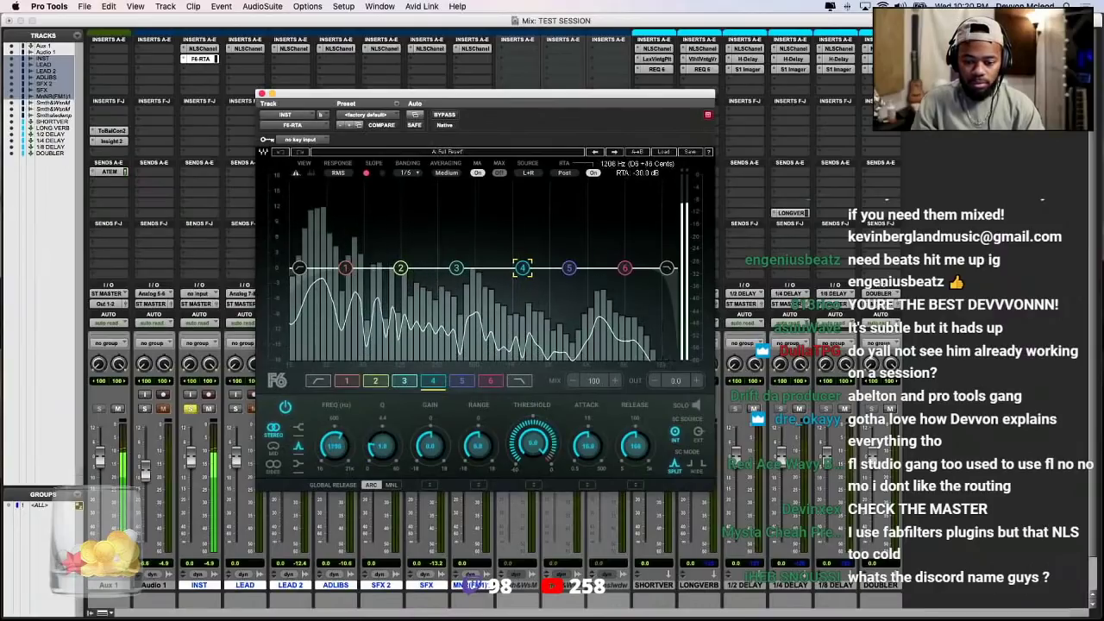
# Dip F6-RTA band 4 slightly at about 1181 Hz, enable a 19 Hz low cut at 24 dB/oct, and close the plug-in
pyautogui.moveTo(530, 270); pyautogui.dragTo(520, 279)
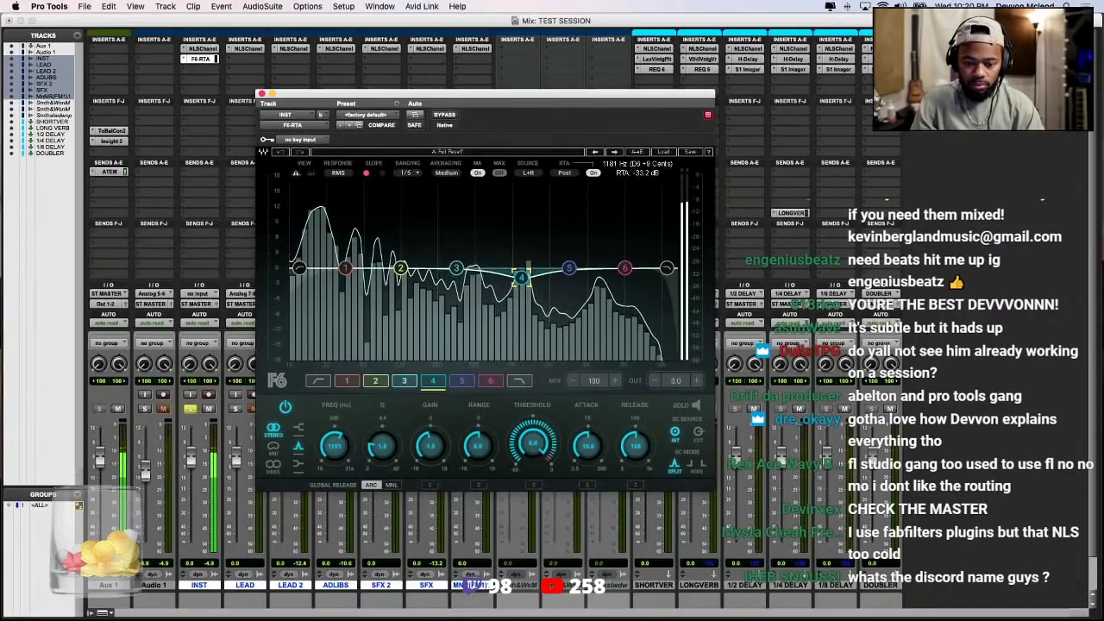
pyautogui.click(299, 267)
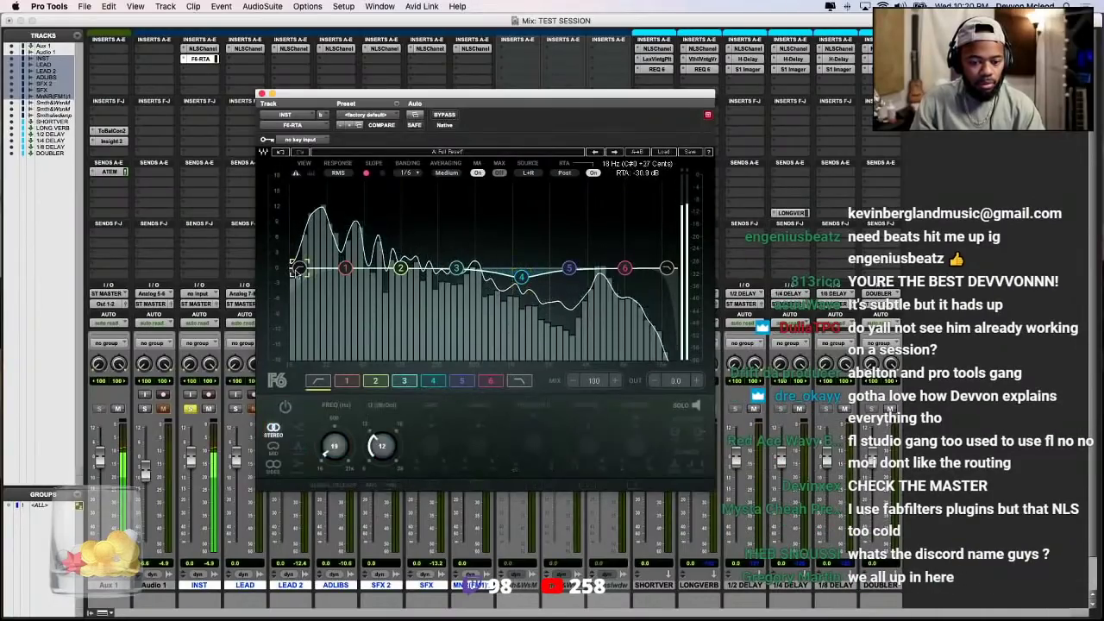
pyautogui.moveTo(381, 447); pyautogui.dragTo(382, 438)
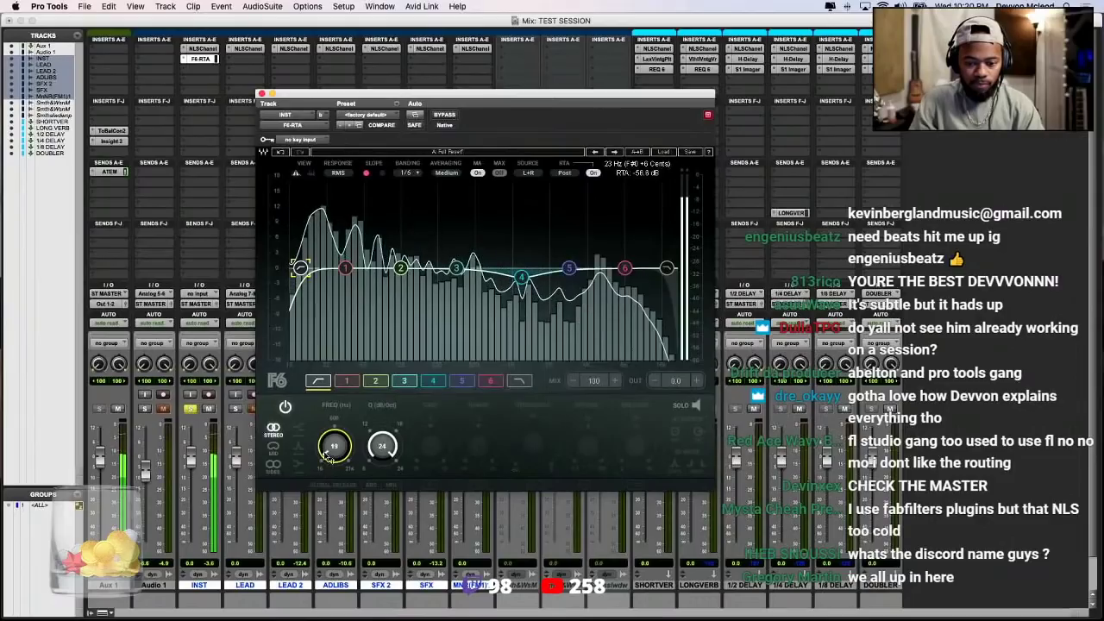
pyautogui.press('space')
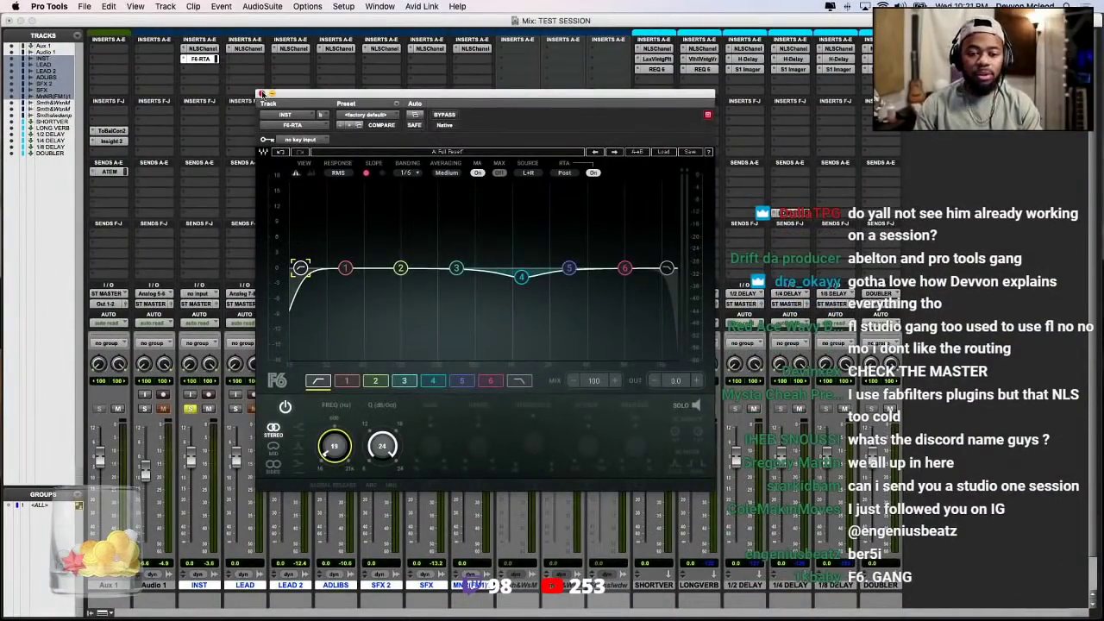
pyautogui.click(262, 93)
# Select the LEAD track, solo it alongside INST and start playback
pyautogui.scroll(-2, 294, 431)
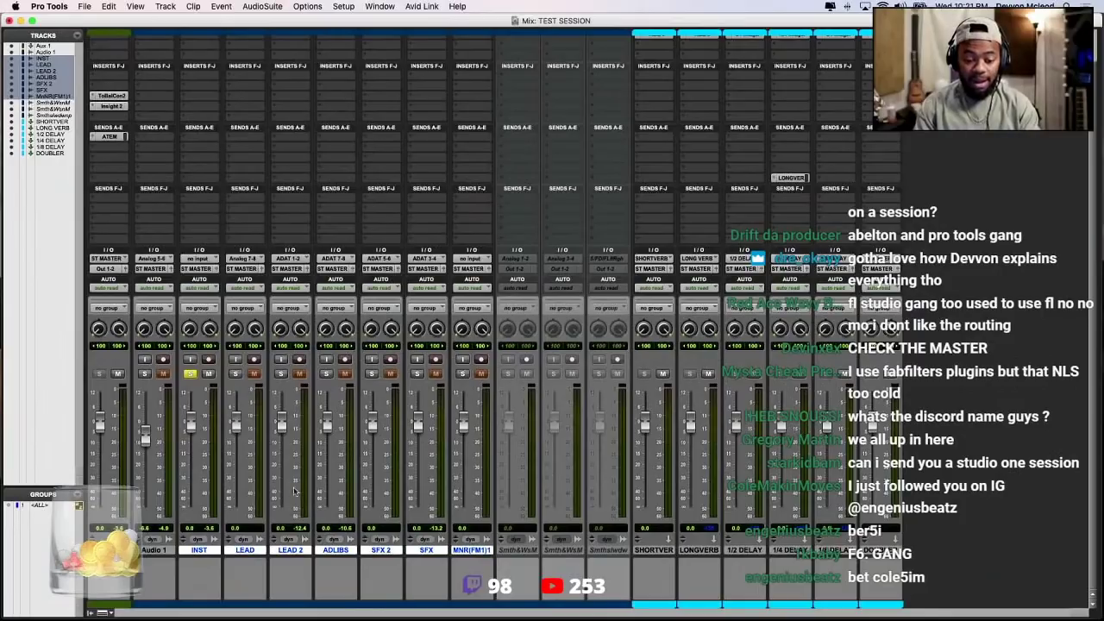
pyautogui.click(253, 551)
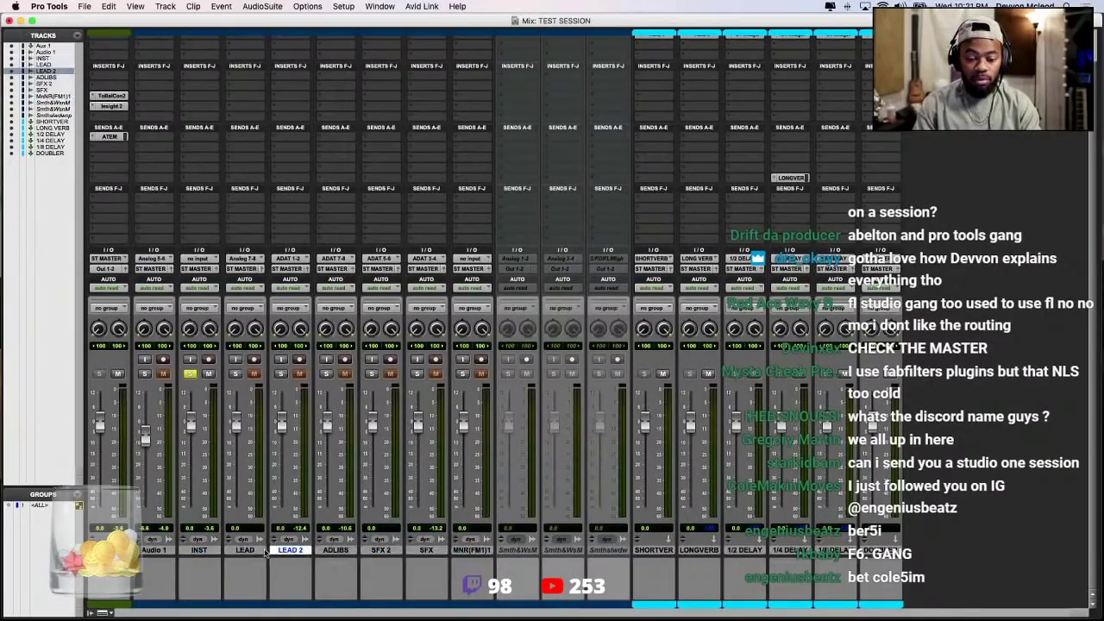
pyautogui.press('space')
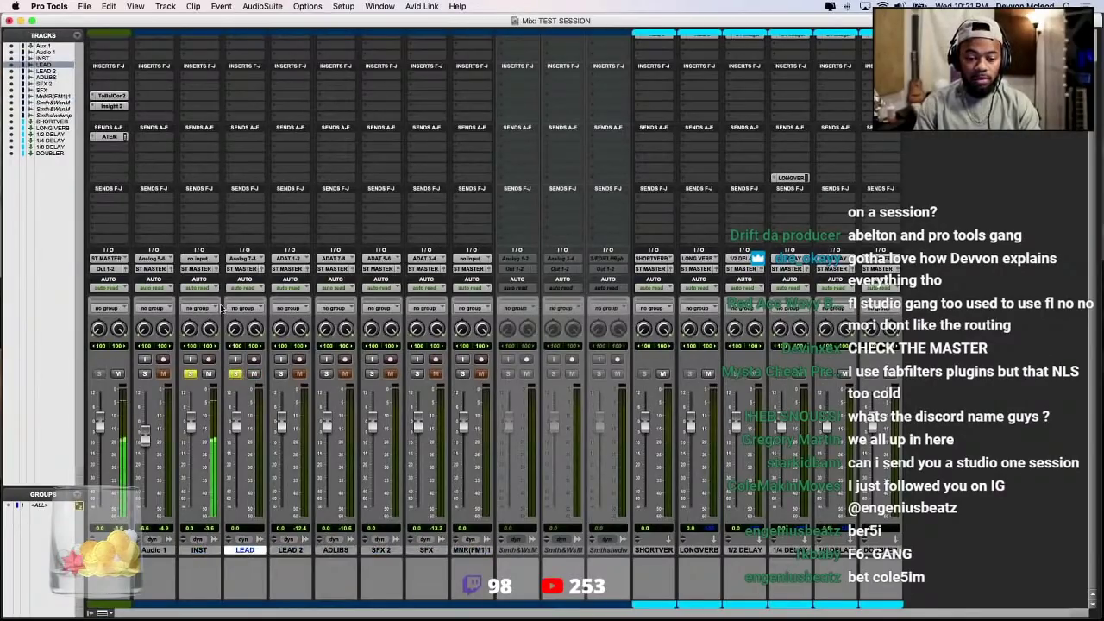
# Enlarge the waveforms in the Edit window and set the playback position where the LEAD vocal ends
pyautogui.press('super+equal')
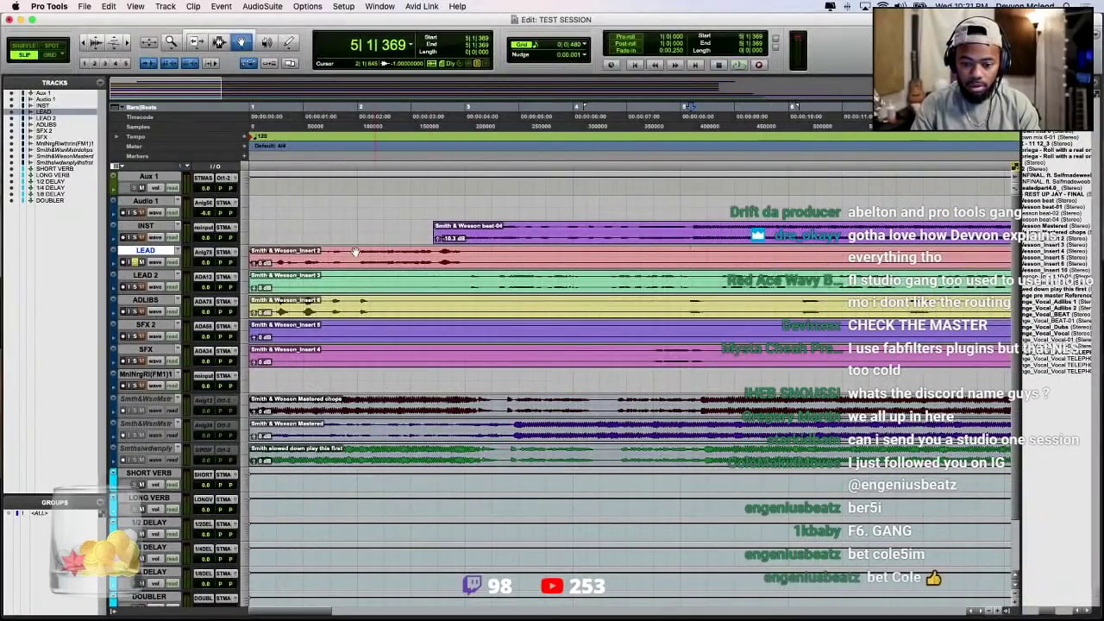
pyautogui.click(94, 42)
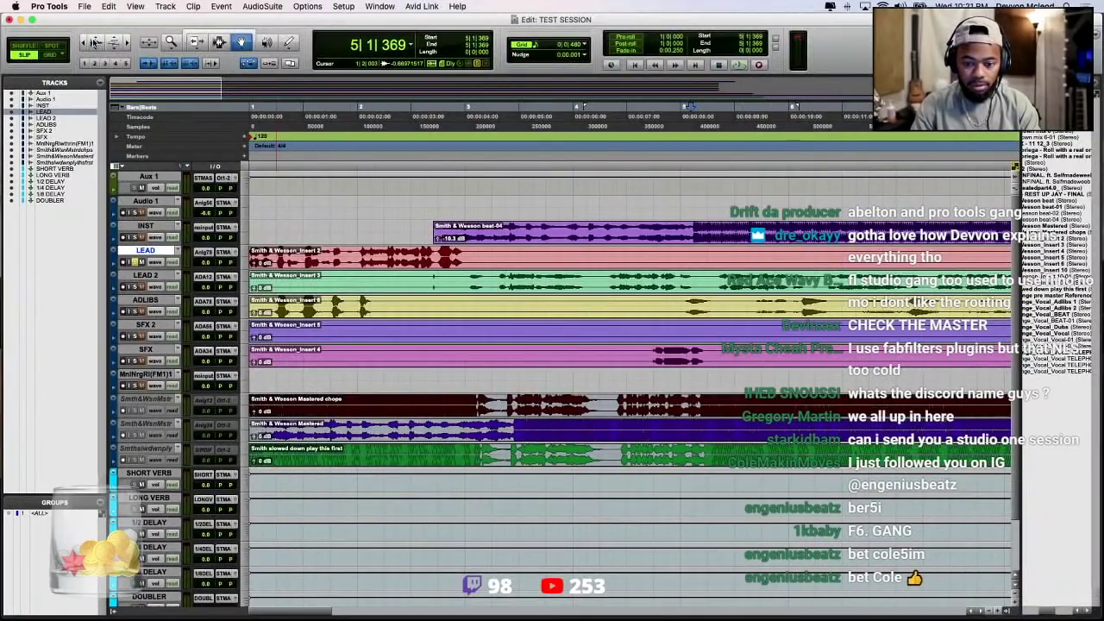
pyautogui.click(464, 256)
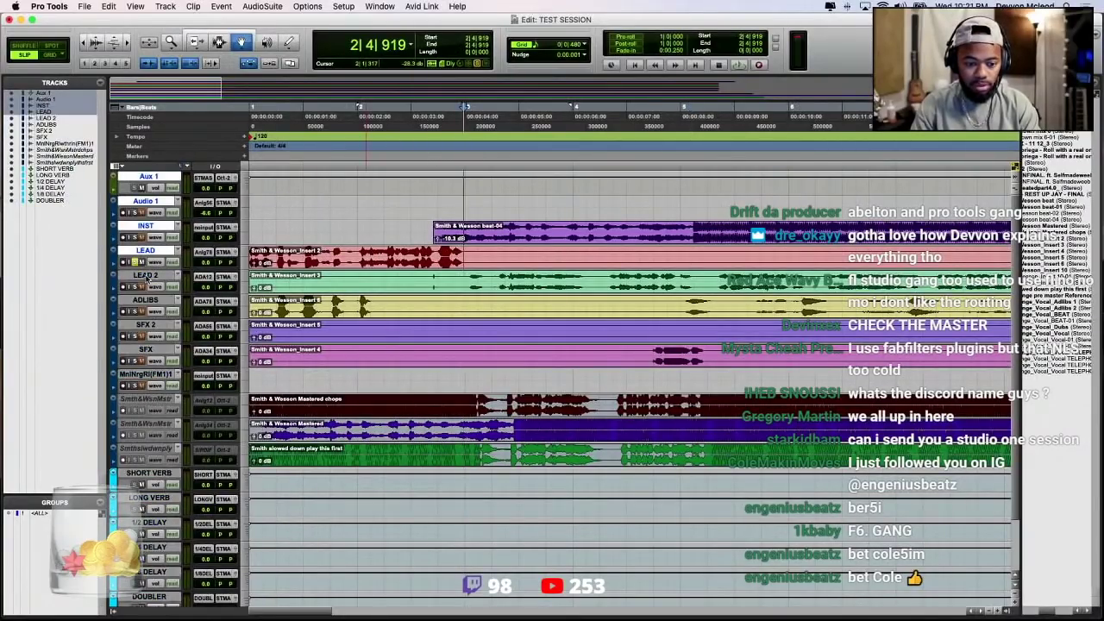
# Move the LEAD 2 track above LEAD, solo only LEAD 2 and play it with the mixer showing
pyautogui.moveTo(145, 278); pyautogui.dragTo(171, 267)
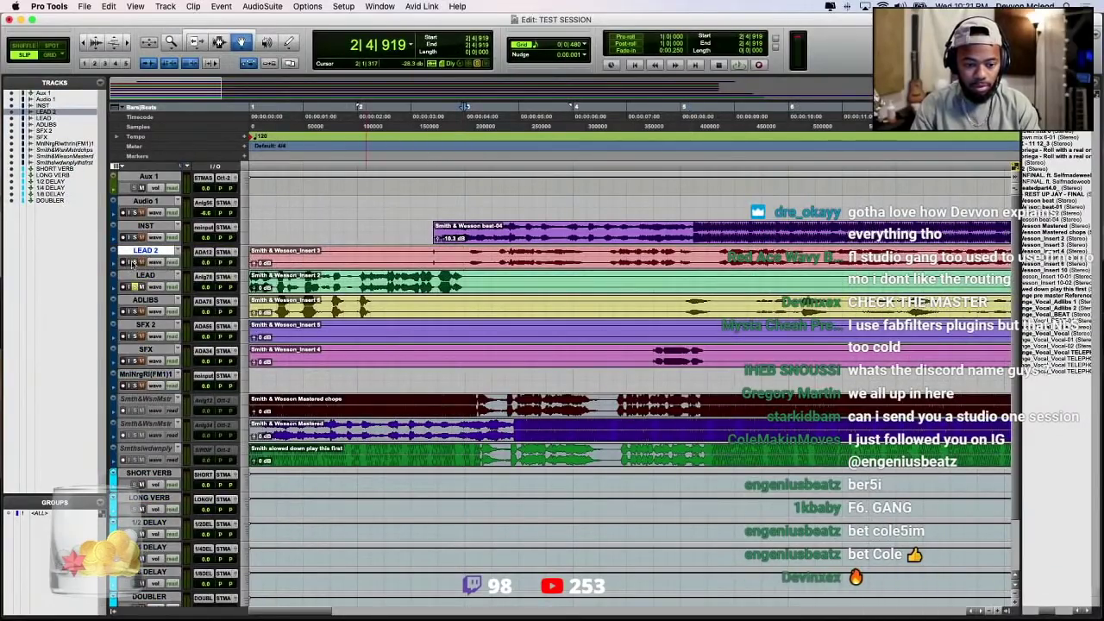
pyautogui.press('space')
pyautogui.press('super+equal')
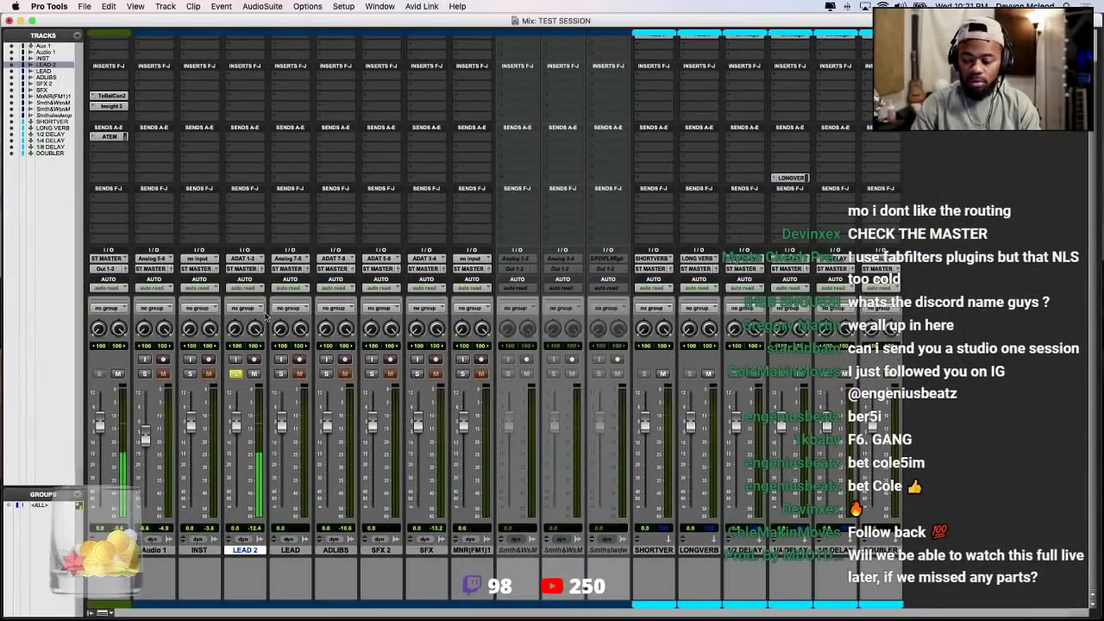
# Insert the stereo F6-RTA equalizer in LEAD 2's second insert slot and move its window aside
pyautogui.scroll(2, 259, 317)
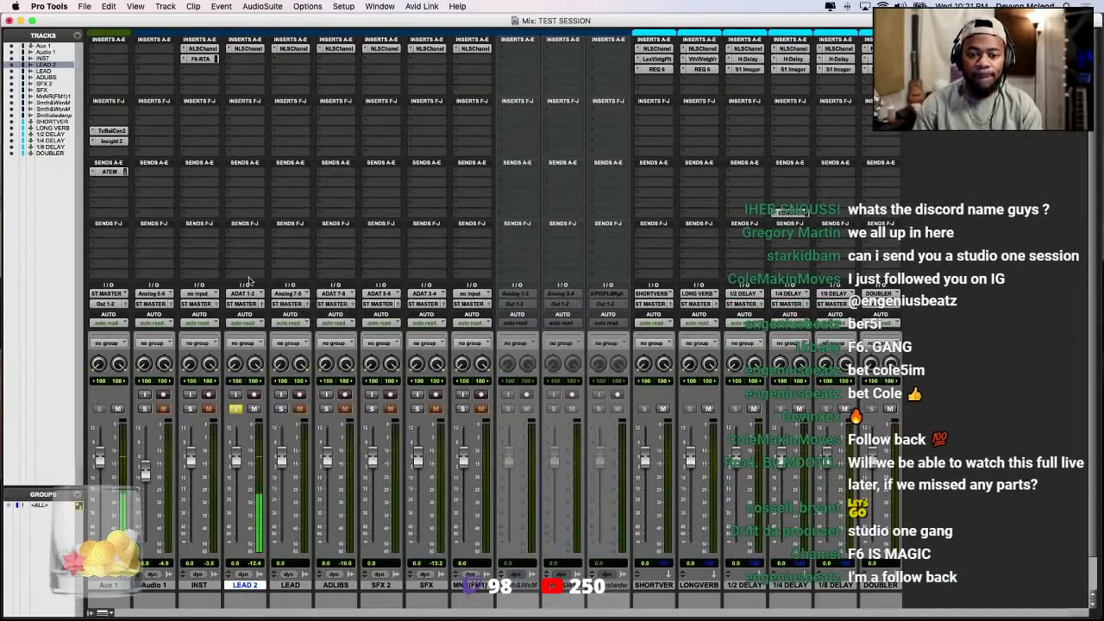
pyautogui.click(247, 57)
pyautogui.moveTo(285, 59)
pyautogui.moveTo(388, 130)
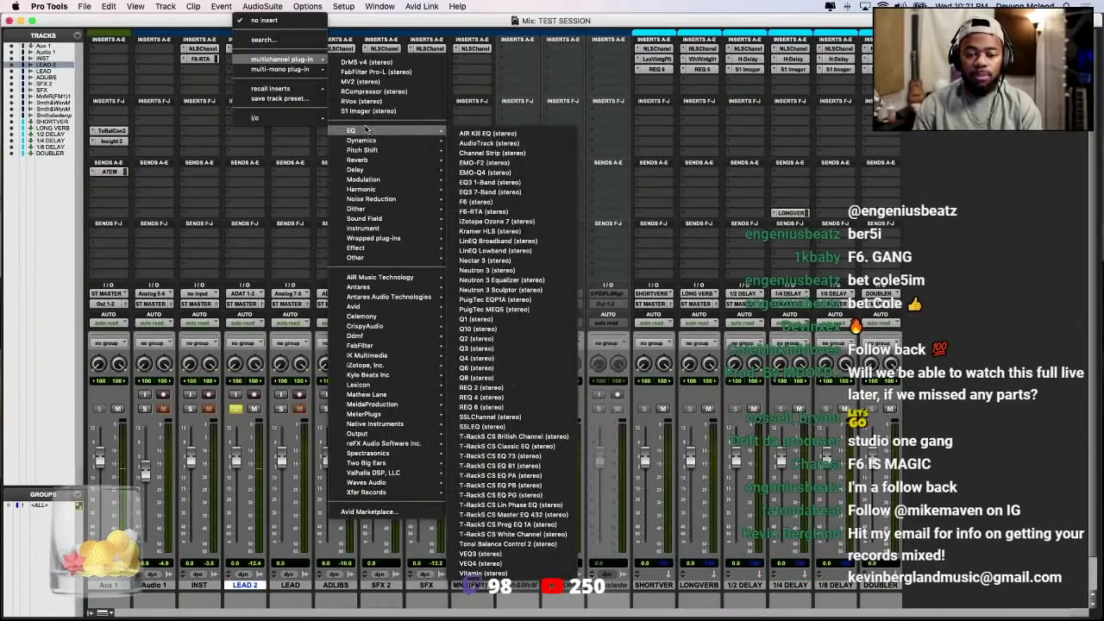
pyautogui.click(520, 212)
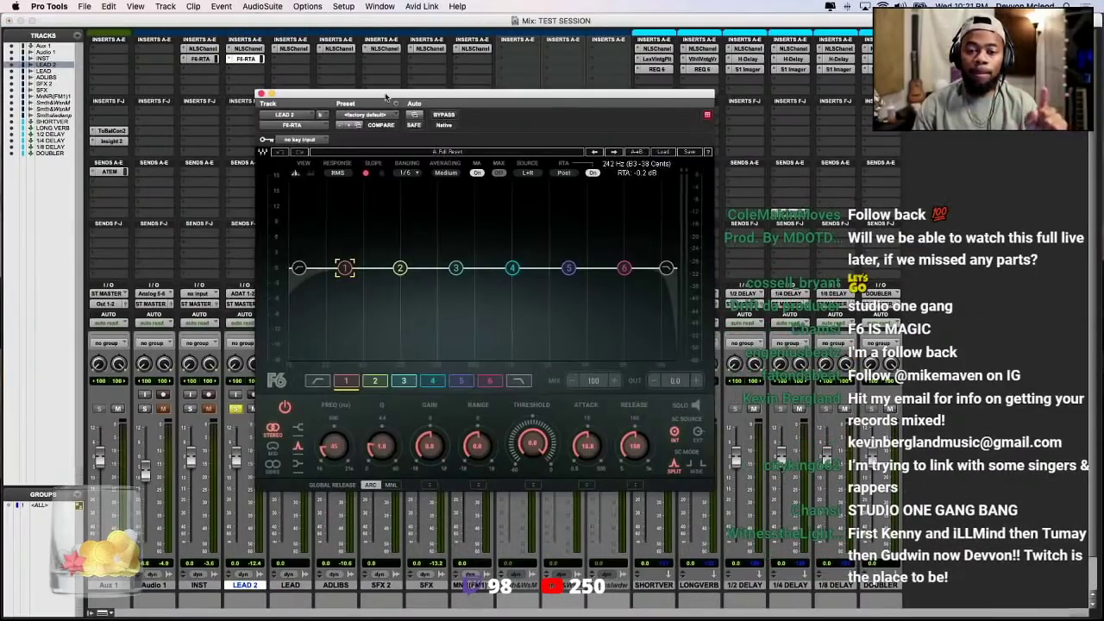
pyautogui.moveTo(394, 97); pyautogui.dragTo(319, 96)
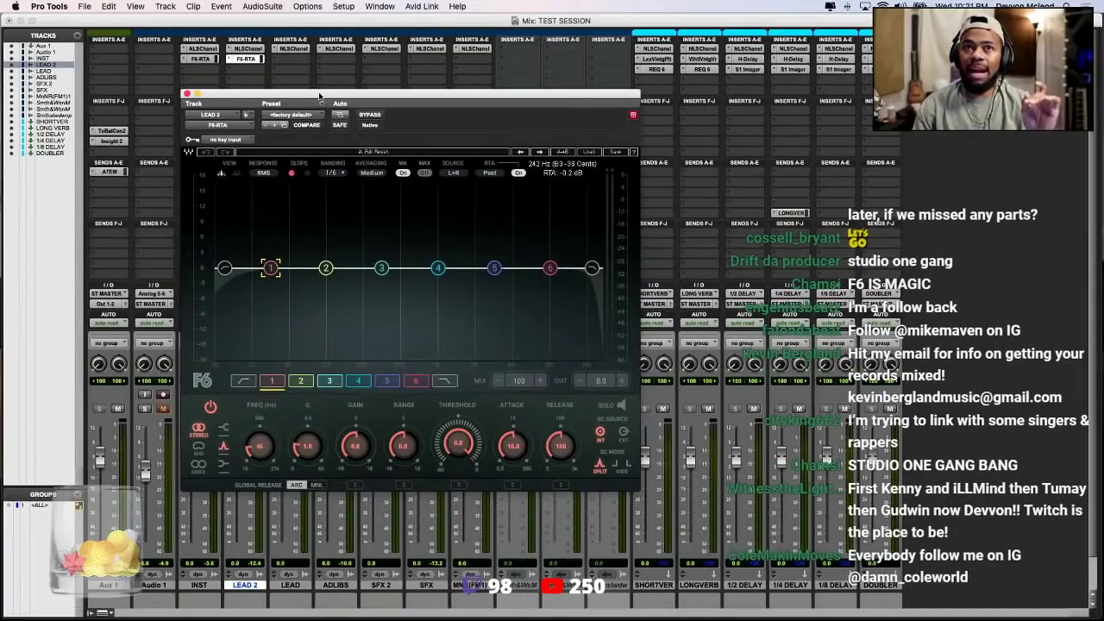
# Enable the low cut on LEAD 2's F6-RTA at about 100 Hz with an 18 dB/oct slope during playback
pyautogui.click(224, 269)
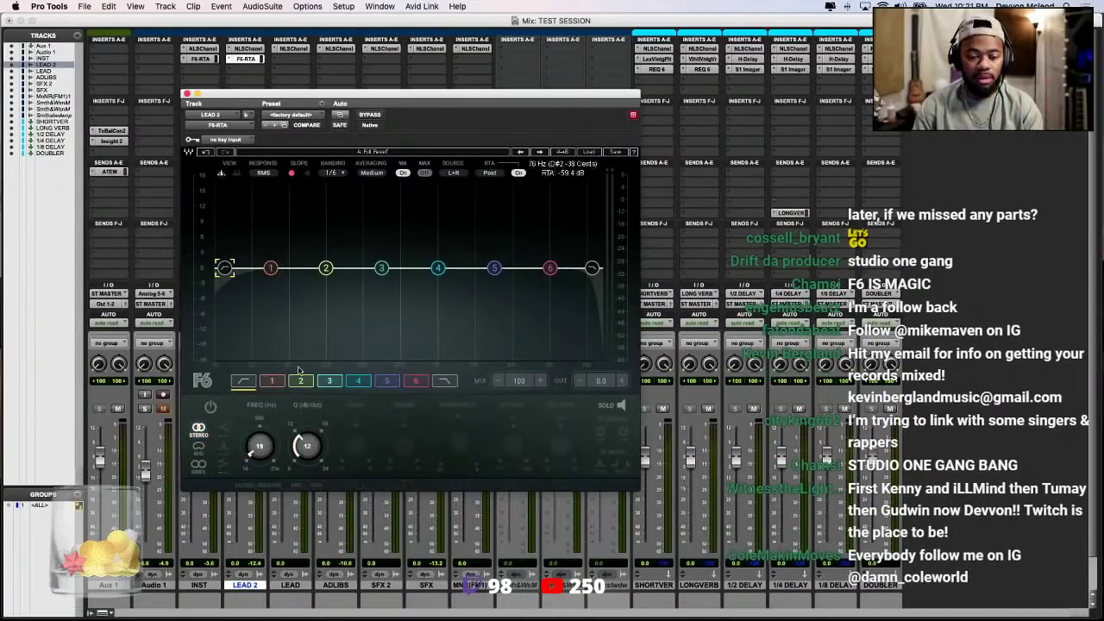
pyautogui.click(260, 448)
pyautogui.press('space')
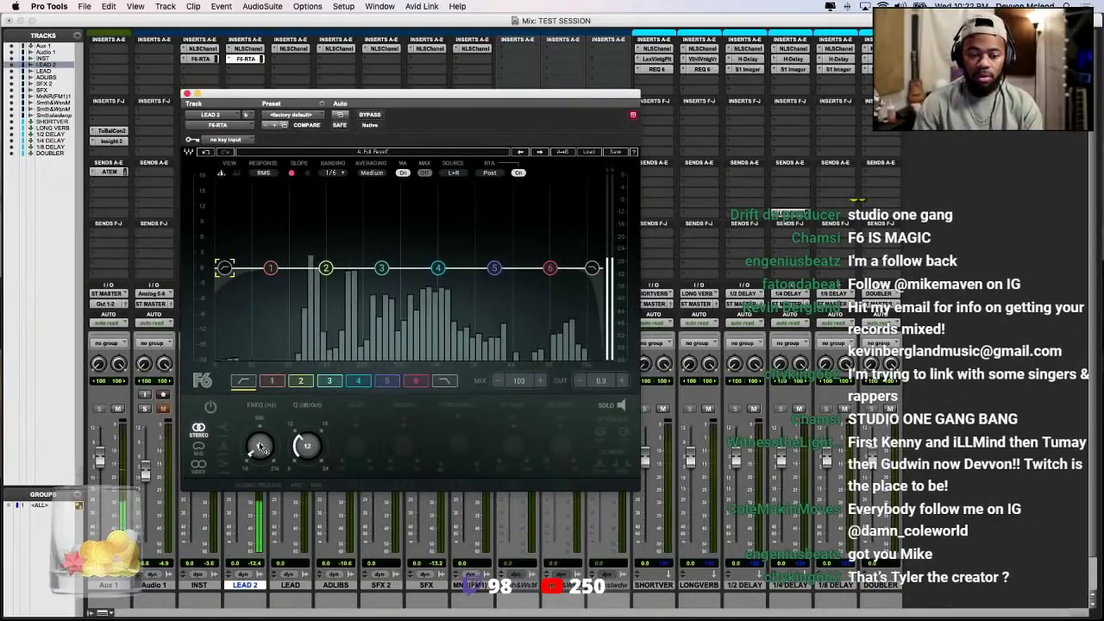
pyautogui.moveTo(296, 445); pyautogui.dragTo(260, 422)
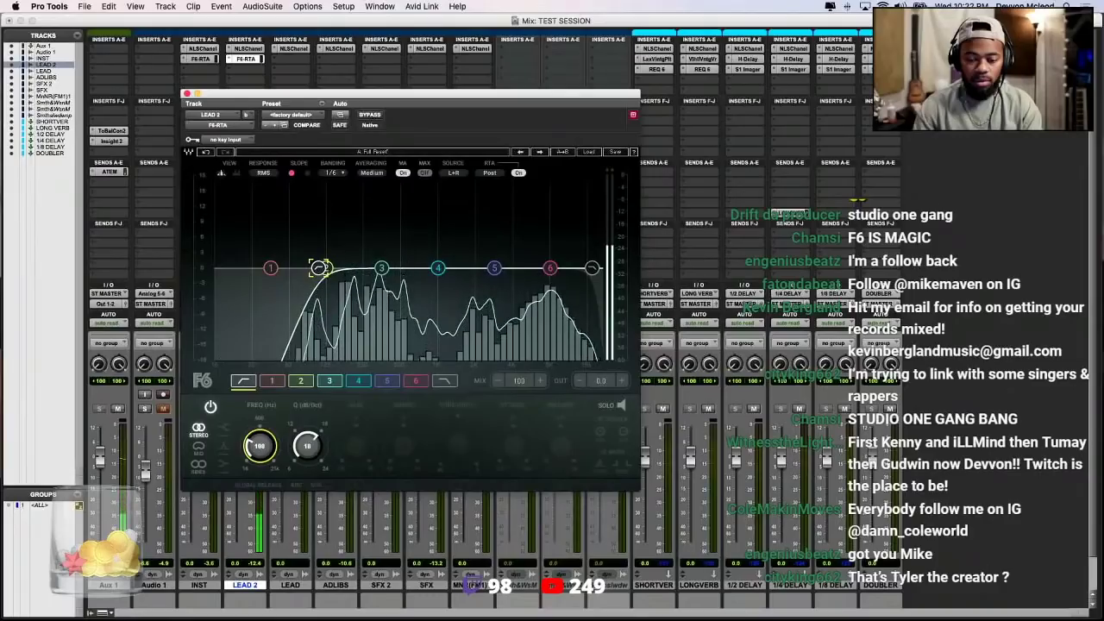
# Sweep band 5 as a narrow boost to 511 Hz, and cut it there to -2.2 dB with a Q of about 11.2
pyautogui.moveTo(494, 271); pyautogui.dragTo(476, 268)
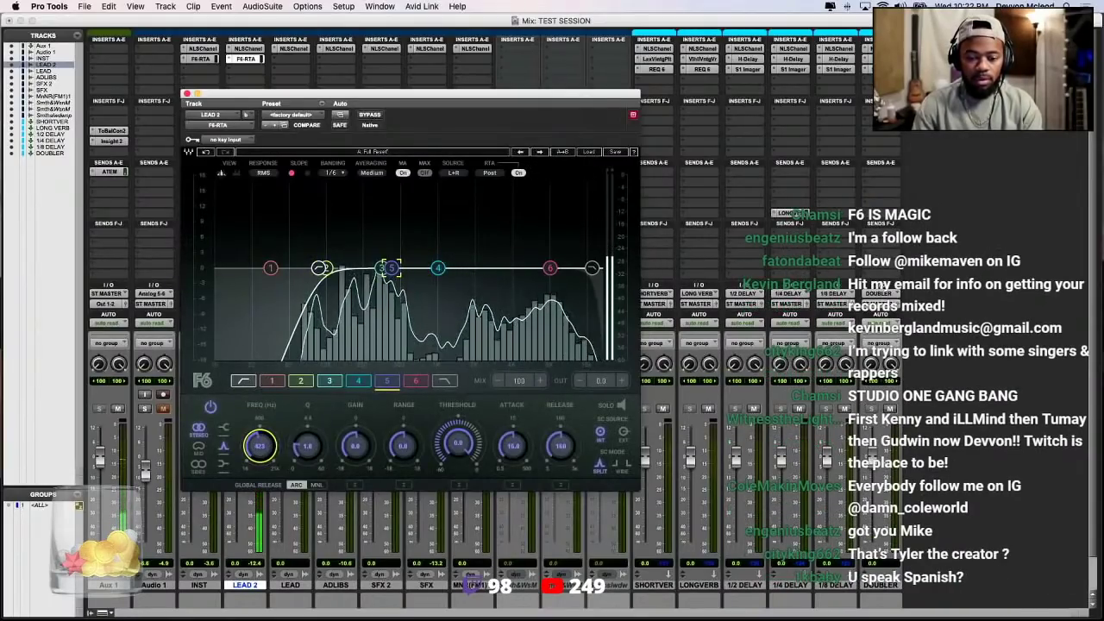
pyautogui.press('space')
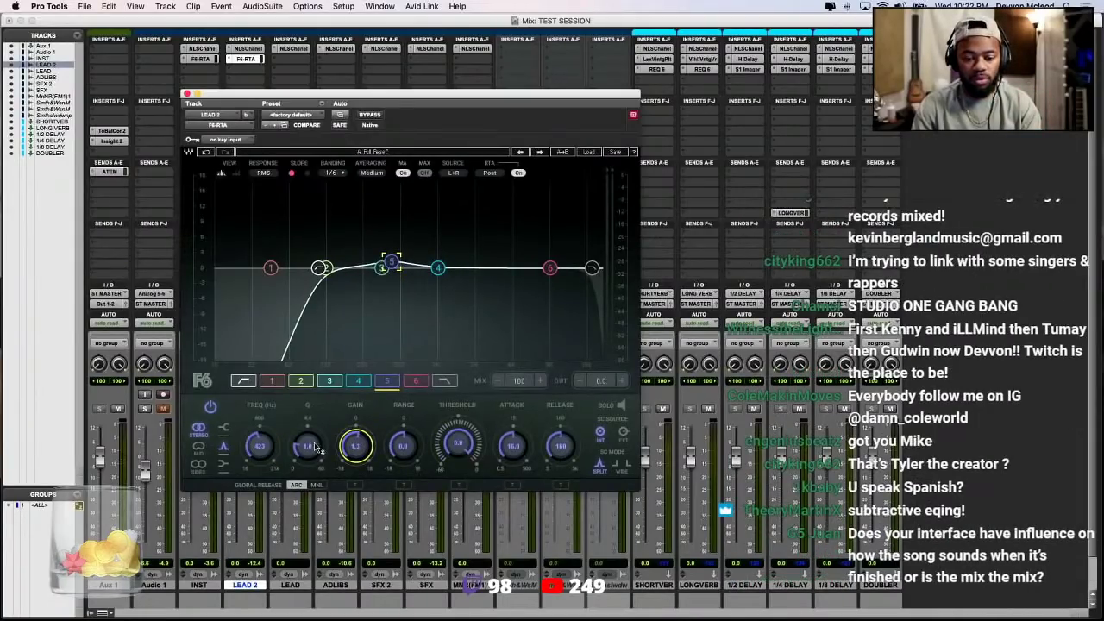
pyautogui.moveTo(356, 446); pyautogui.dragTo(355, 405)
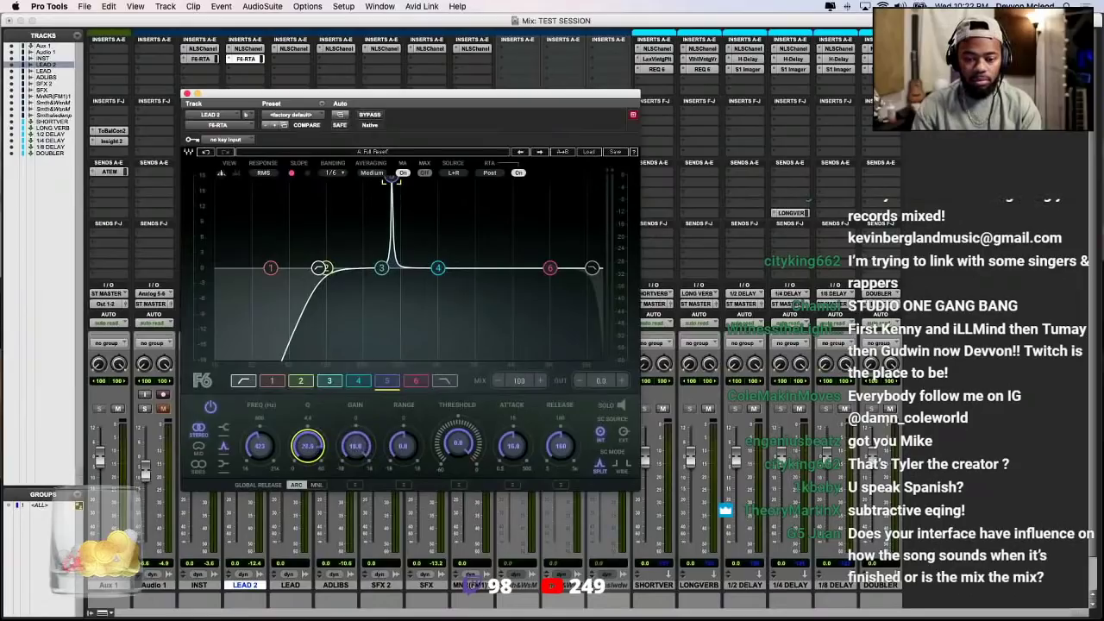
pyautogui.press('space')
pyautogui.moveTo(263, 446); pyautogui.dragTo(263, 441)
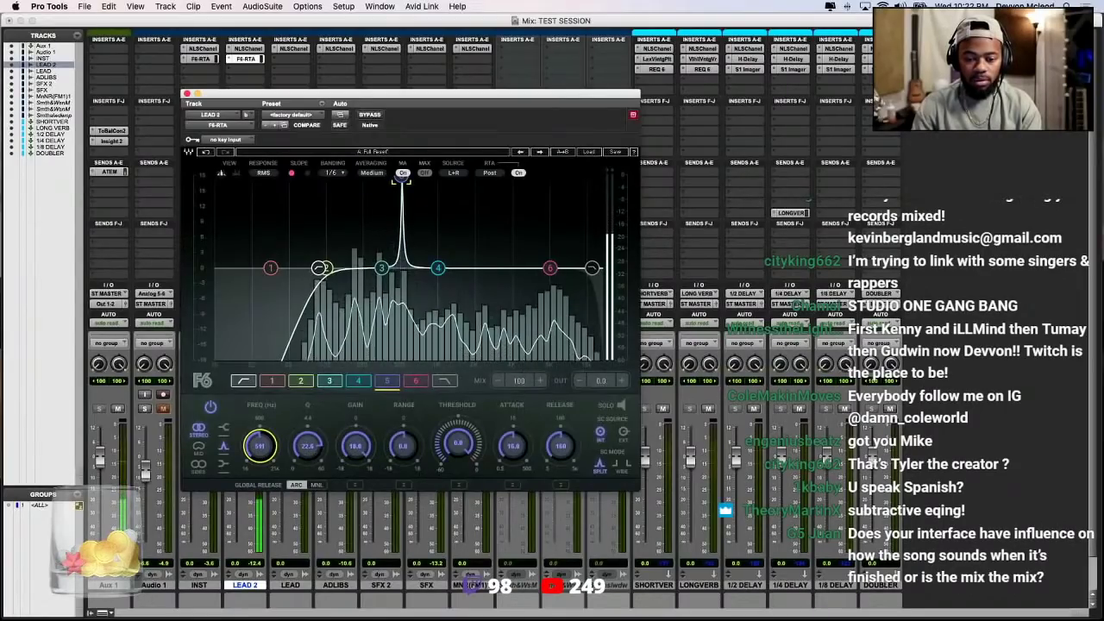
pyautogui.moveTo(351, 448); pyautogui.dragTo(355, 468)
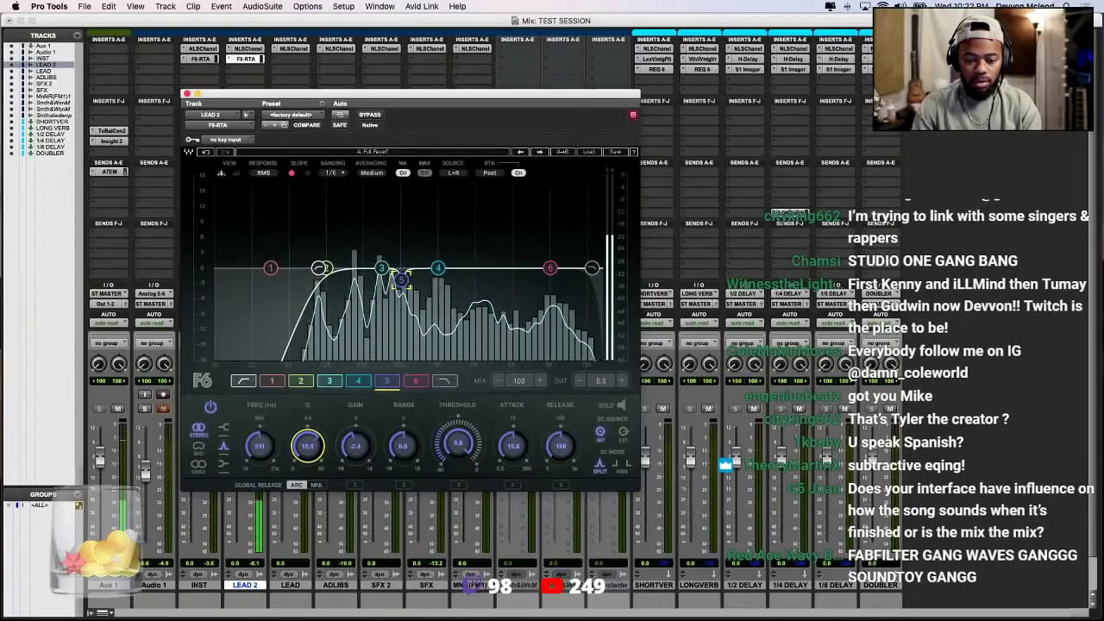
pyautogui.moveTo(355, 446); pyautogui.dragTo(355, 443)
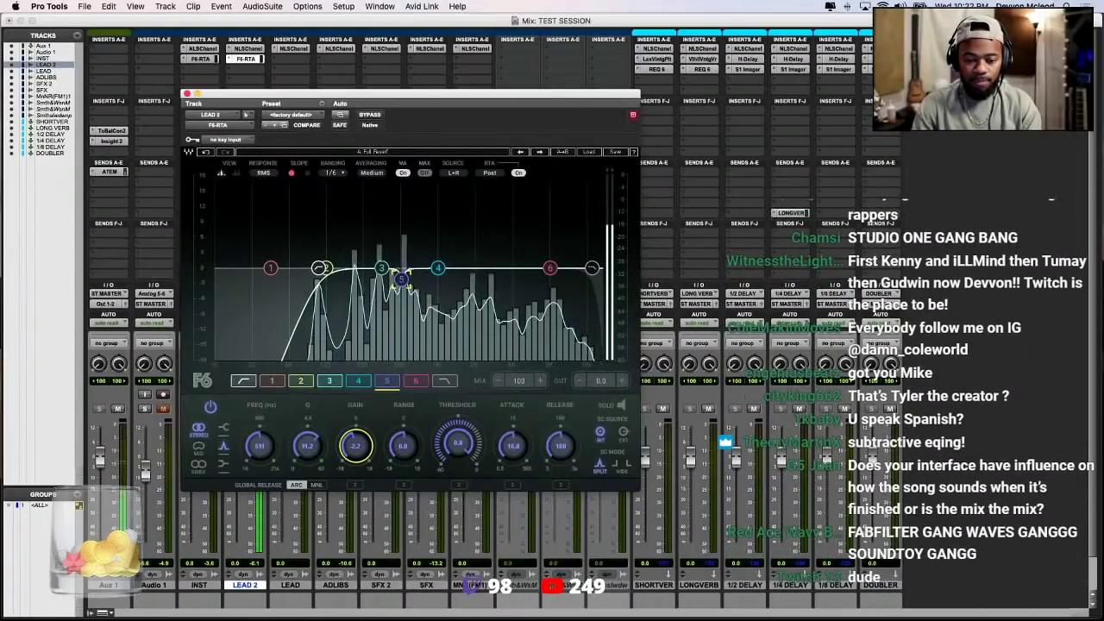
# Sweep band 6 as a narrow boost to about 8175 Hz, and cut it there by about 3.6 dB with a narrow Q
pyautogui.click(549, 268)
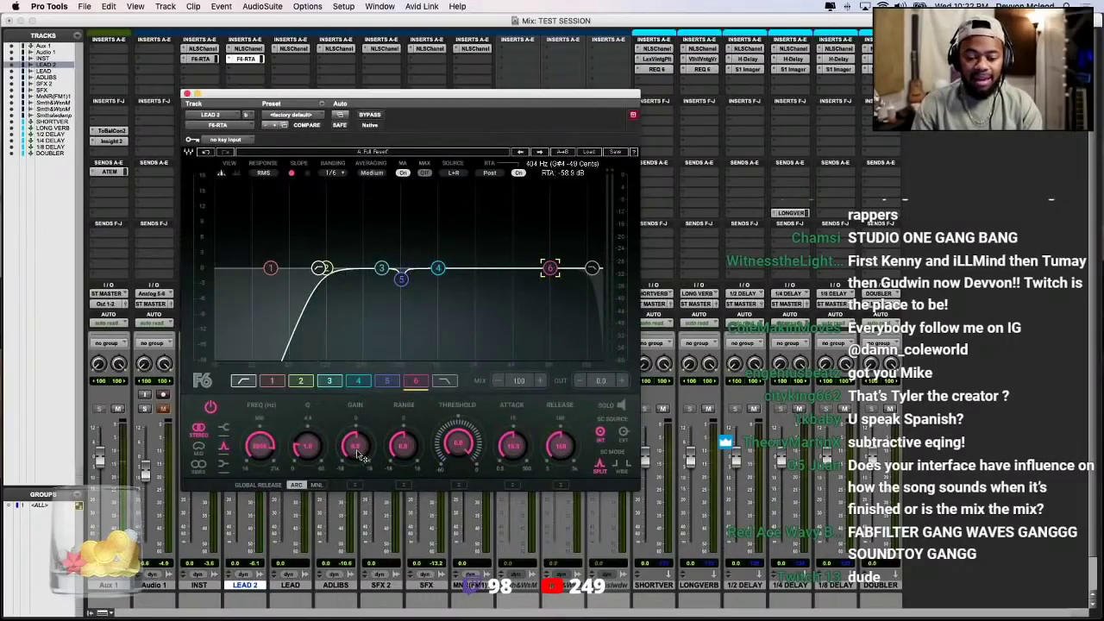
pyautogui.moveTo(355, 446); pyautogui.dragTo(327, 454)
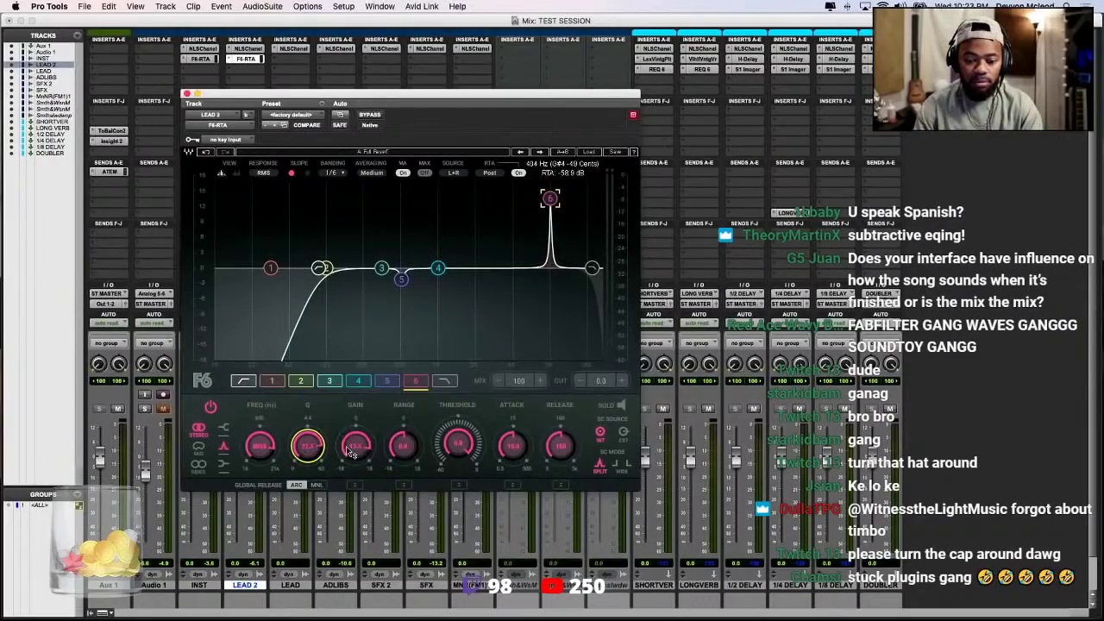
pyautogui.press('space')
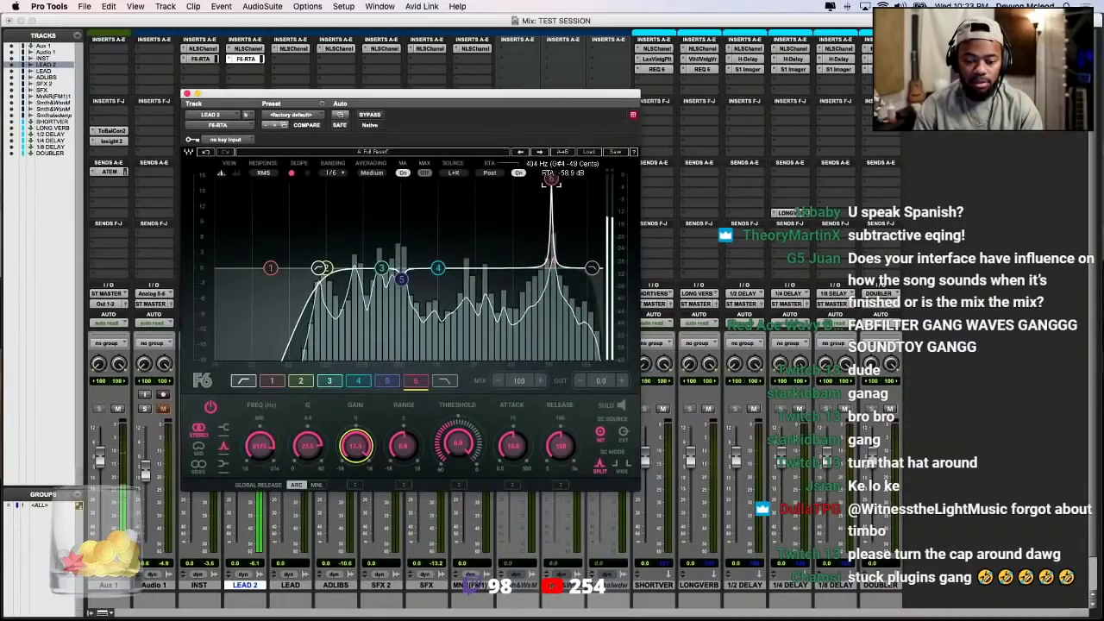
pyautogui.scroll(-15, 356, 445)
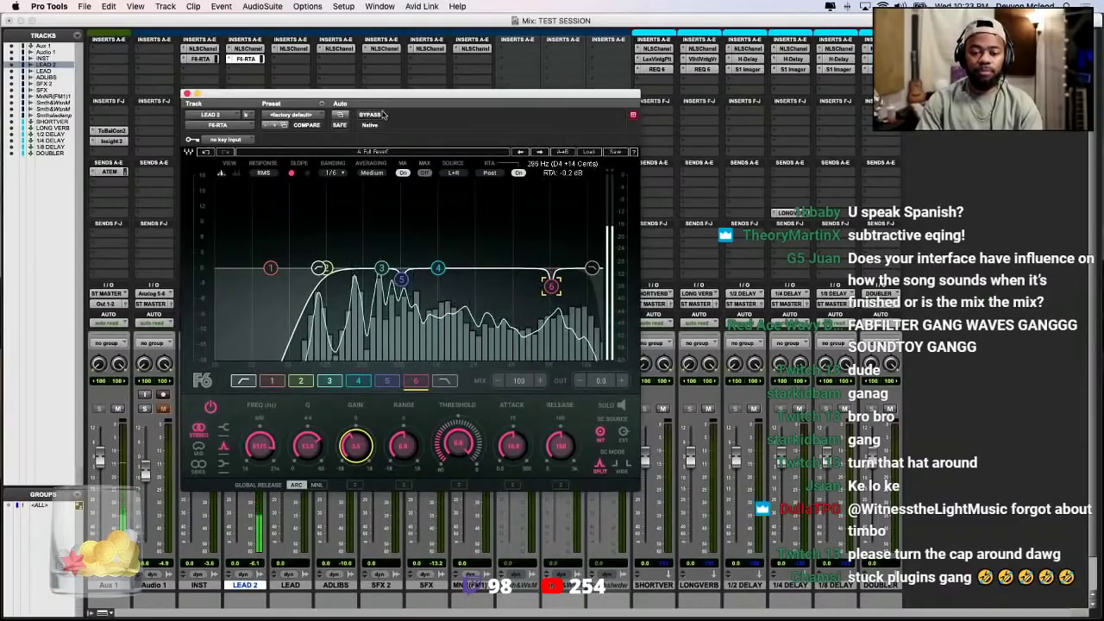
# Cut band 2 of LEAD 2's F6-RTA by 2.3 dB at about 228 Hz with a Q of 2.6 during playback
pyautogui.click(324, 269)
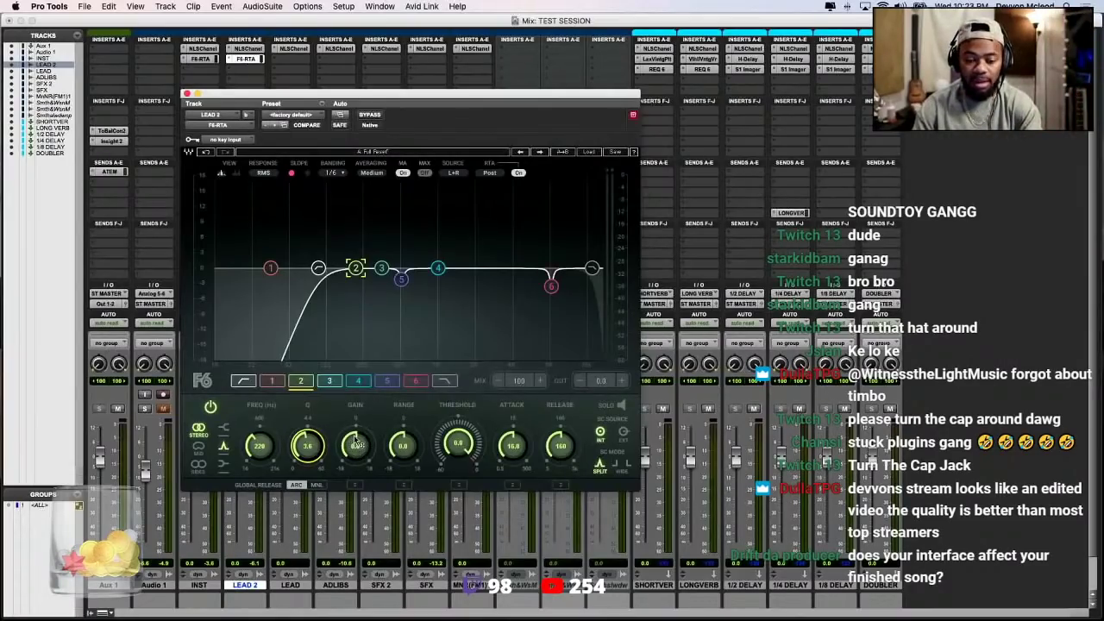
pyautogui.moveTo(355, 439); pyautogui.dragTo(355, 457)
pyautogui.press('space')
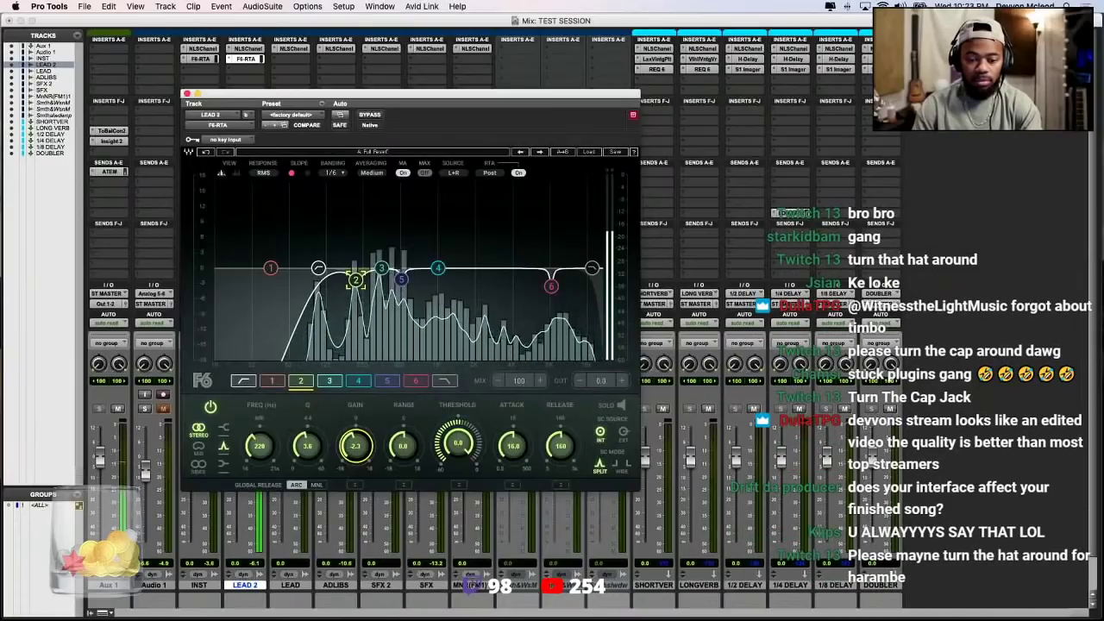
pyautogui.moveTo(259, 444); pyautogui.dragTo(259, 452)
pyautogui.click(308, 445)
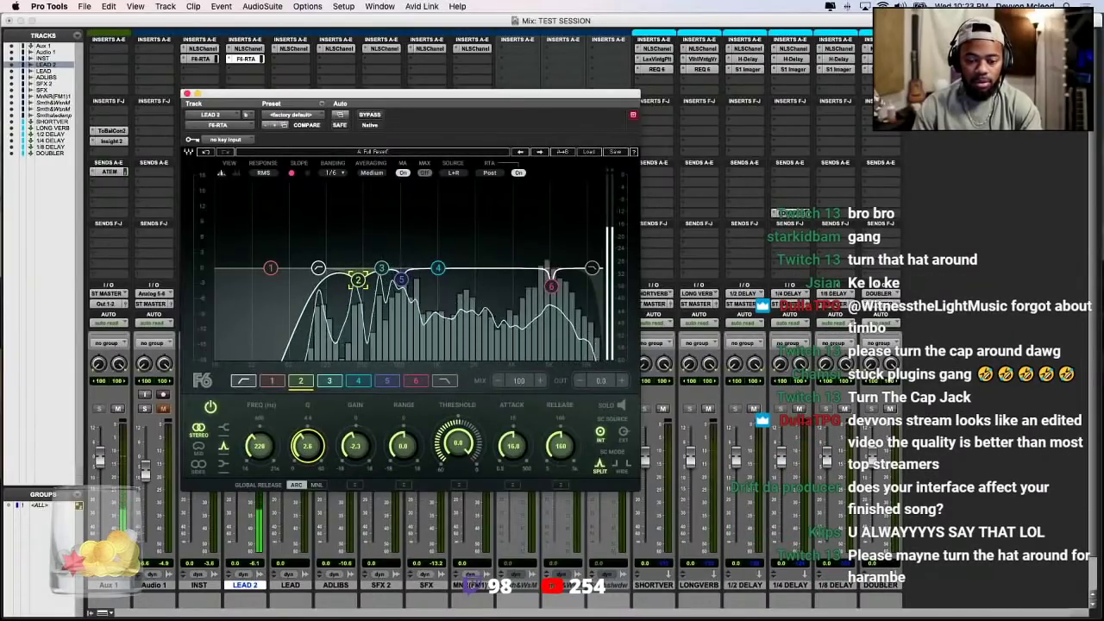
pyautogui.click(355, 445)
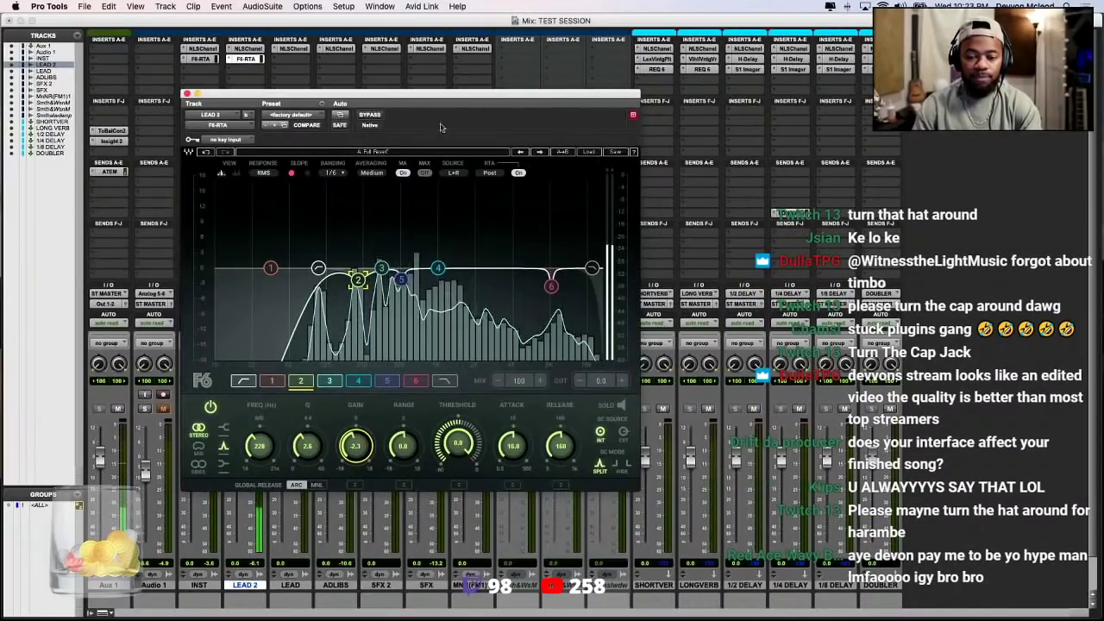
# Compare LEAD 2 with the F6-RTA bypassed and active during playback, and close the equalizer's window
pyautogui.click(370, 115)
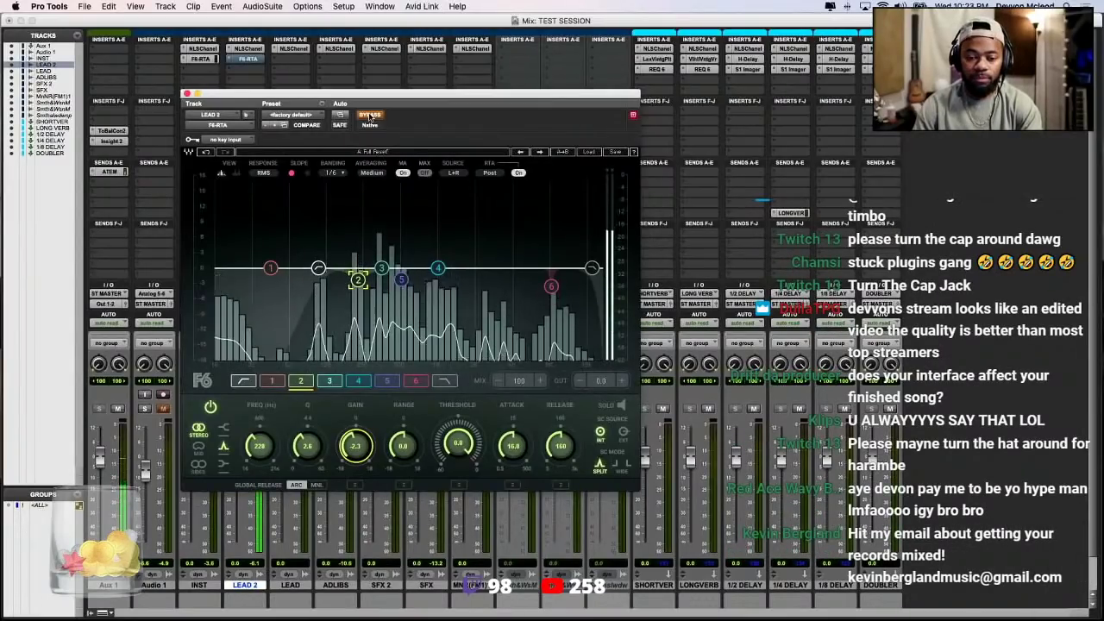
pyautogui.click(371, 116)
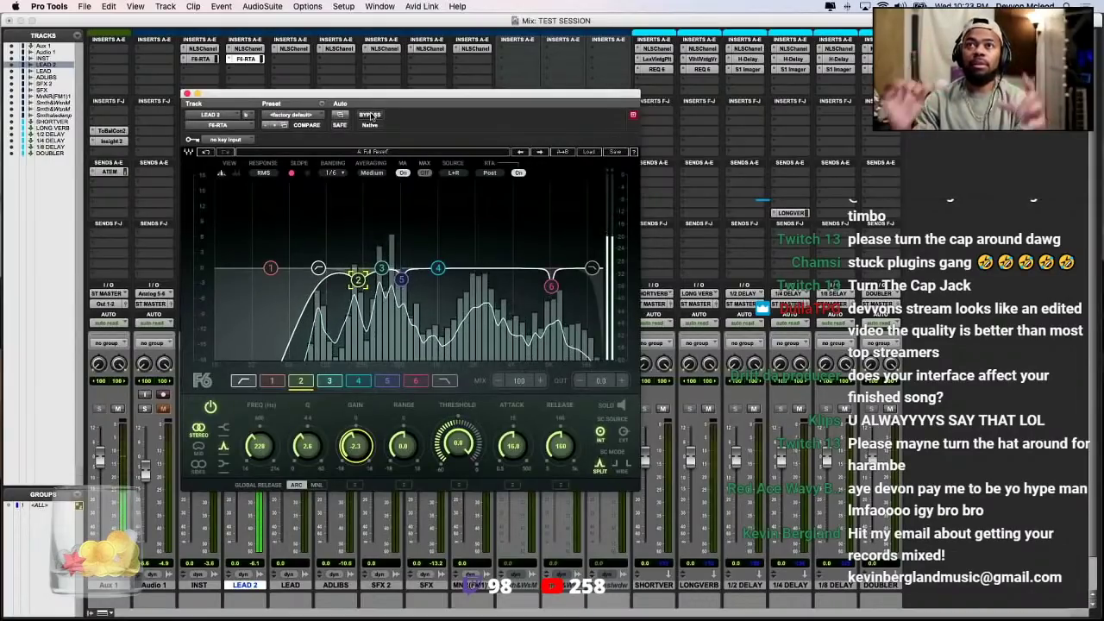
pyautogui.click(370, 114)
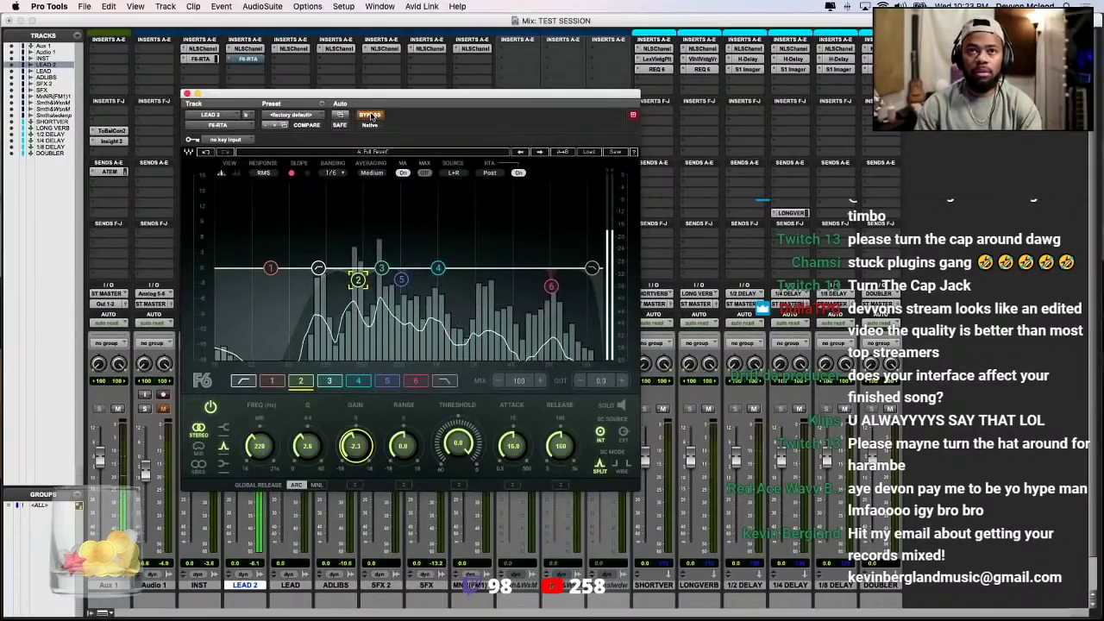
pyautogui.click(371, 116)
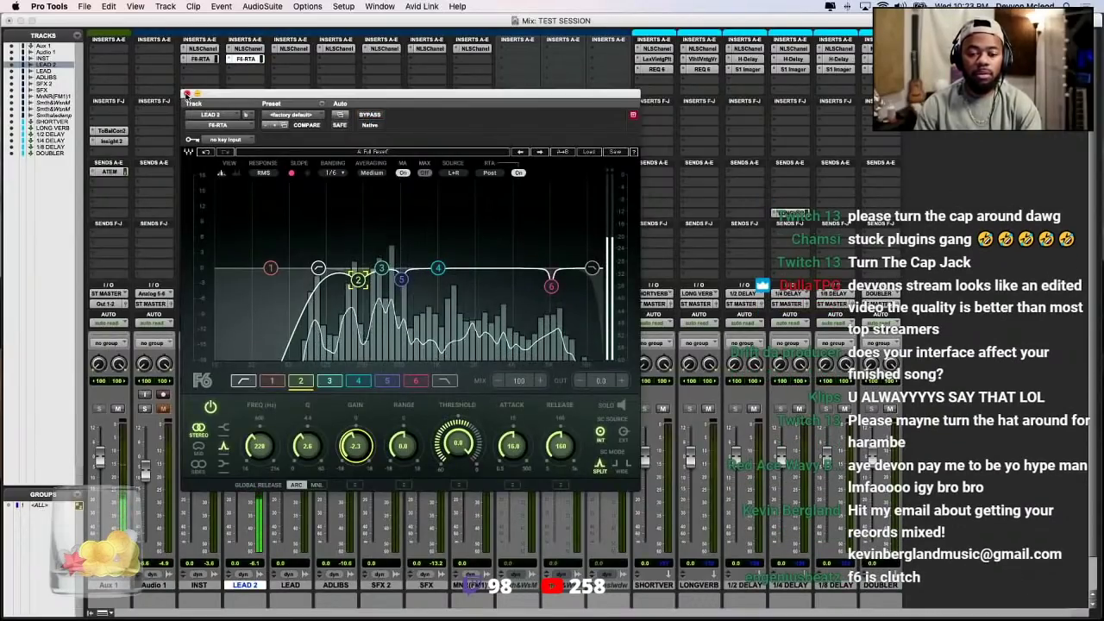
pyautogui.click(186, 93)
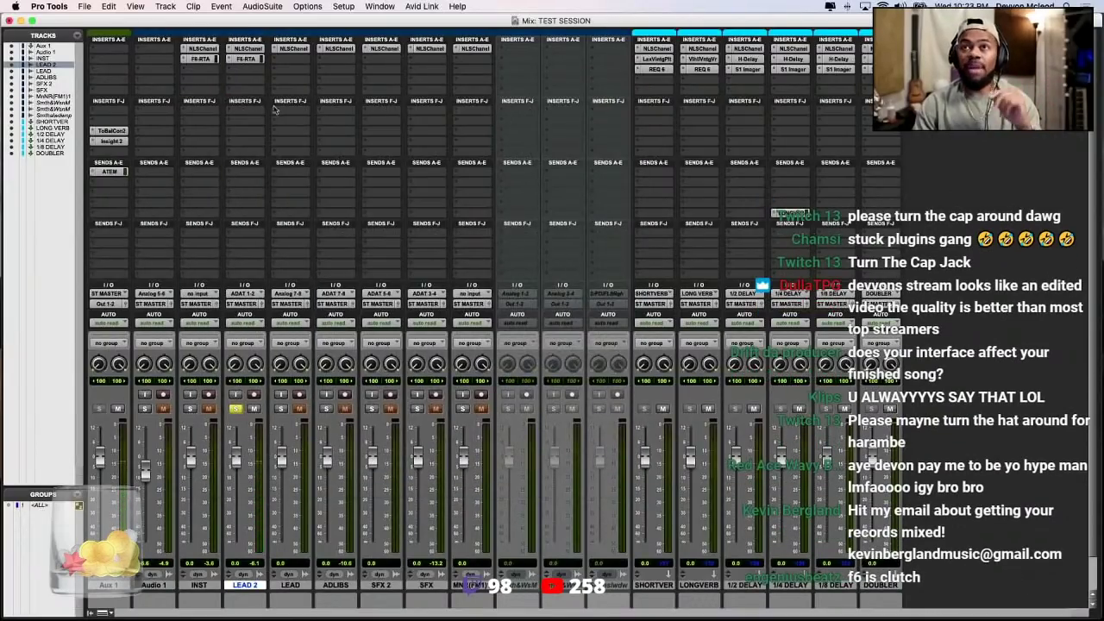
# Insert the stereo RDeEsser in LEAD 2's third insert slot and move its window clear of the inserts
pyautogui.click(234, 68)
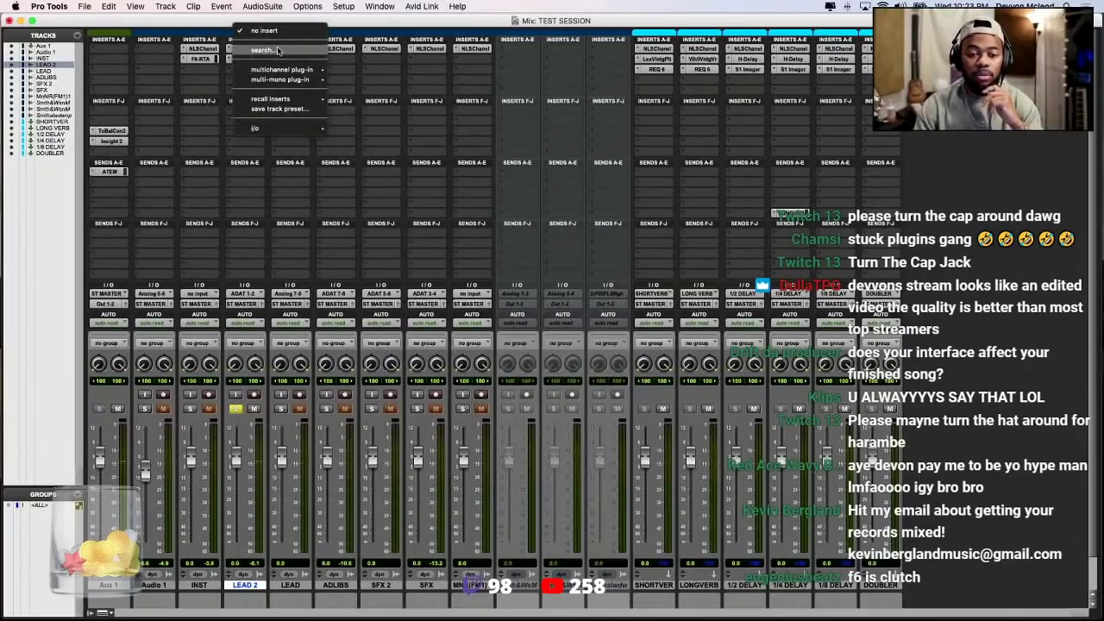
pyautogui.write('r')
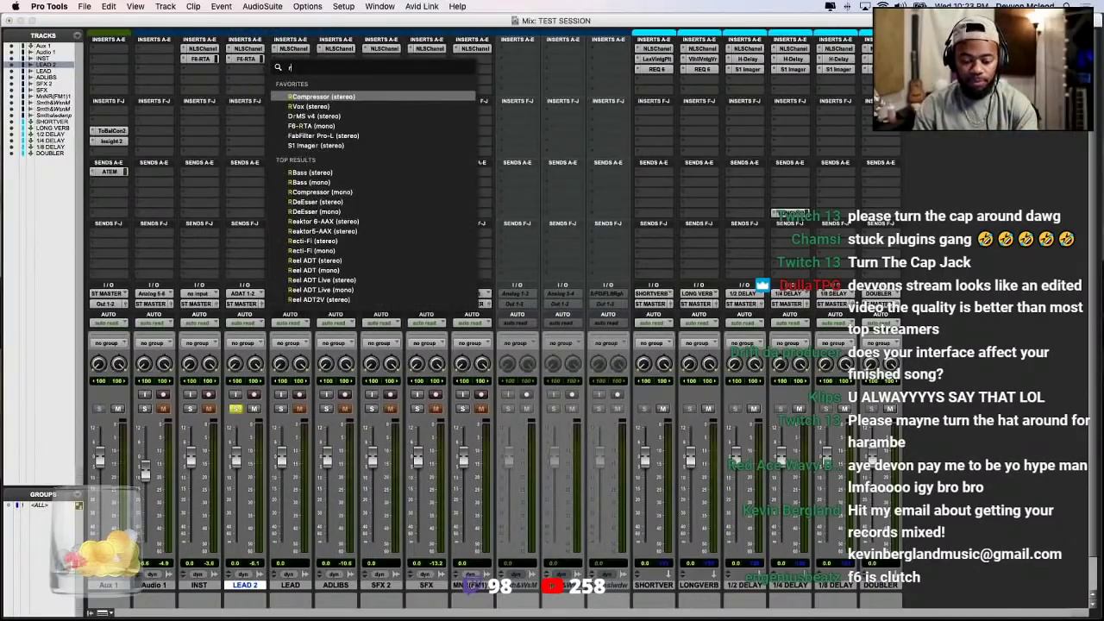
pyautogui.write('d')
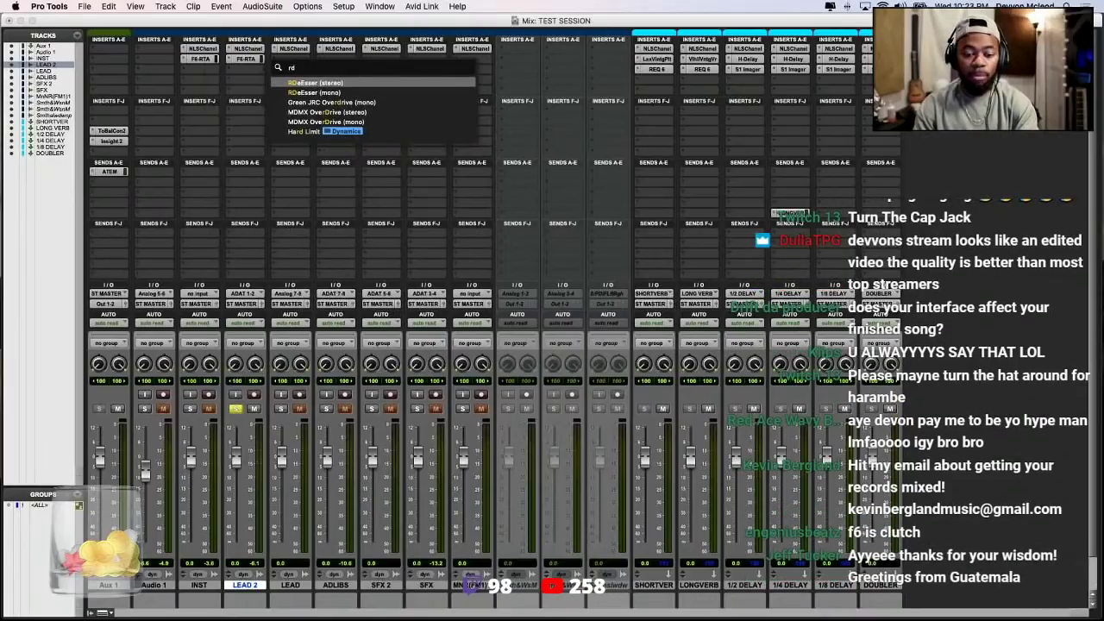
pyautogui.press('Return')
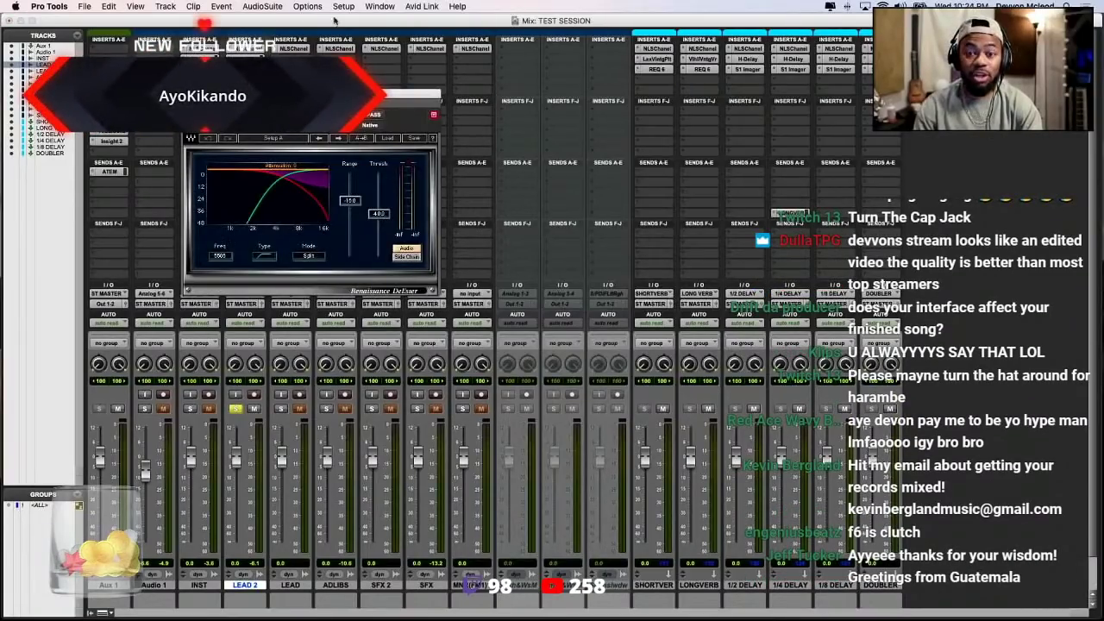
pyautogui.moveTo(304, 97); pyautogui.dragTo(315, 199)
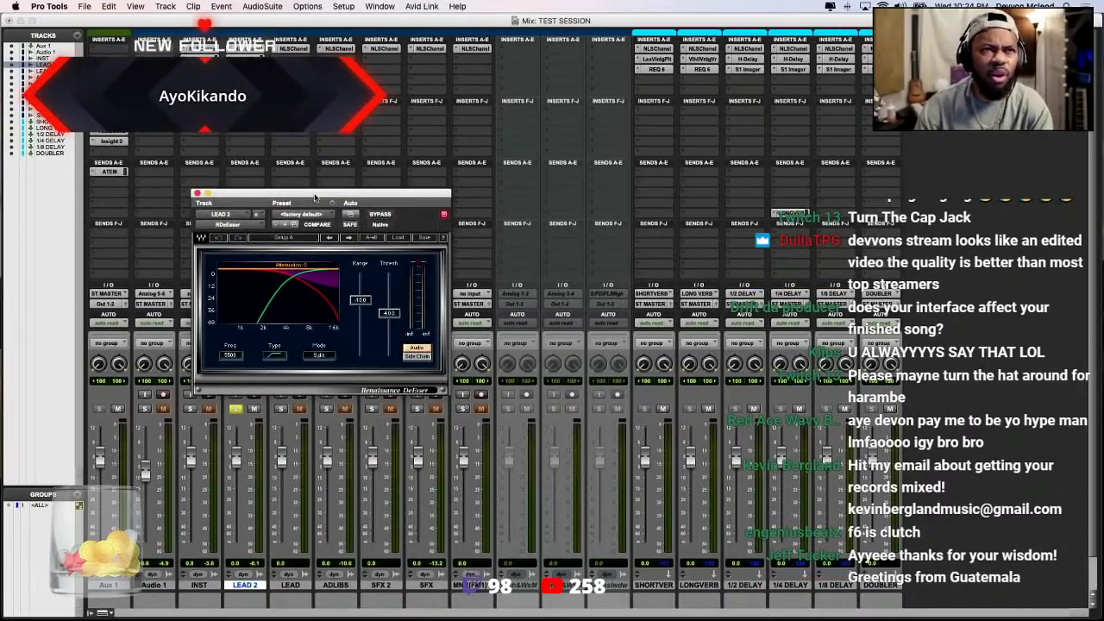
# Load the 3Khz Killer preset in LEAD 2's RDeEsser and take the plug-in out of bypass
pyautogui.click(310, 214)
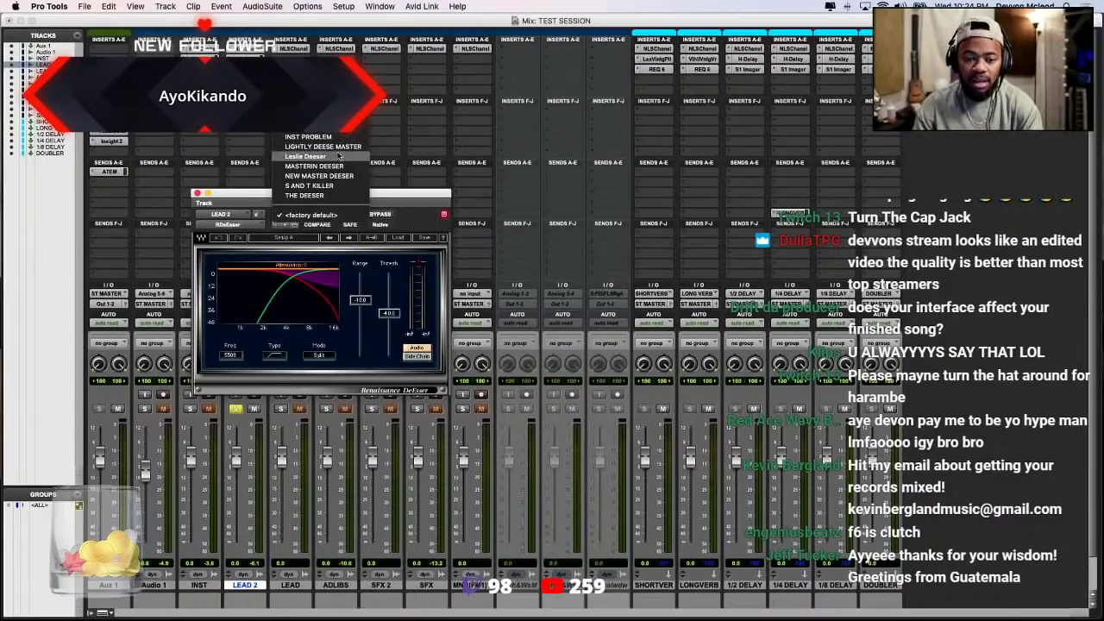
pyautogui.click(362, 119)
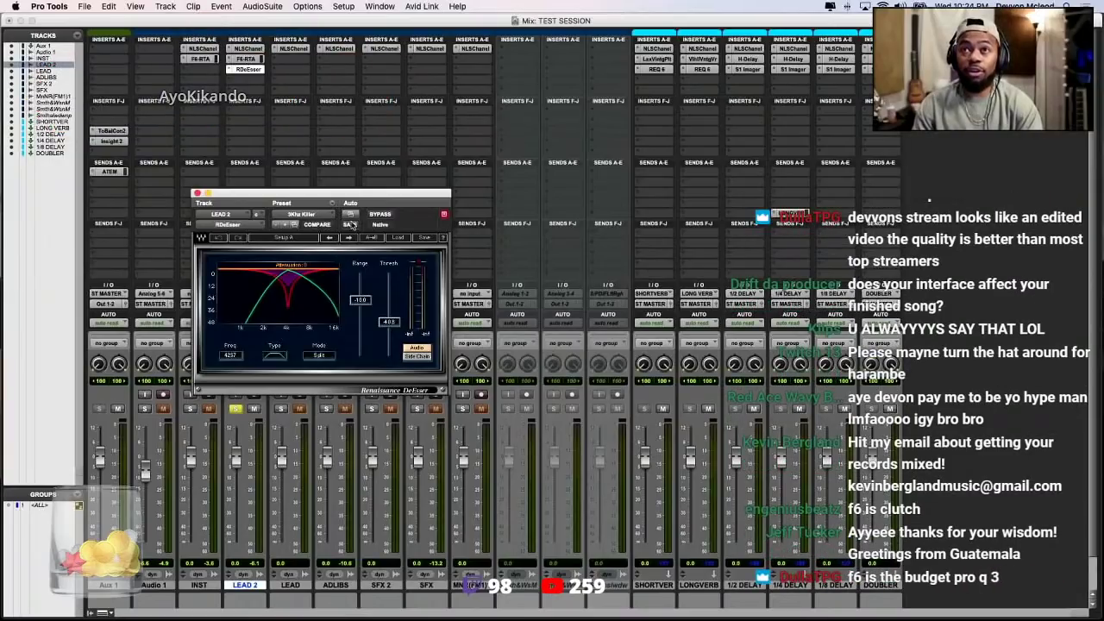
pyautogui.moveTo(317, 195); pyautogui.dragTo(323, 193)
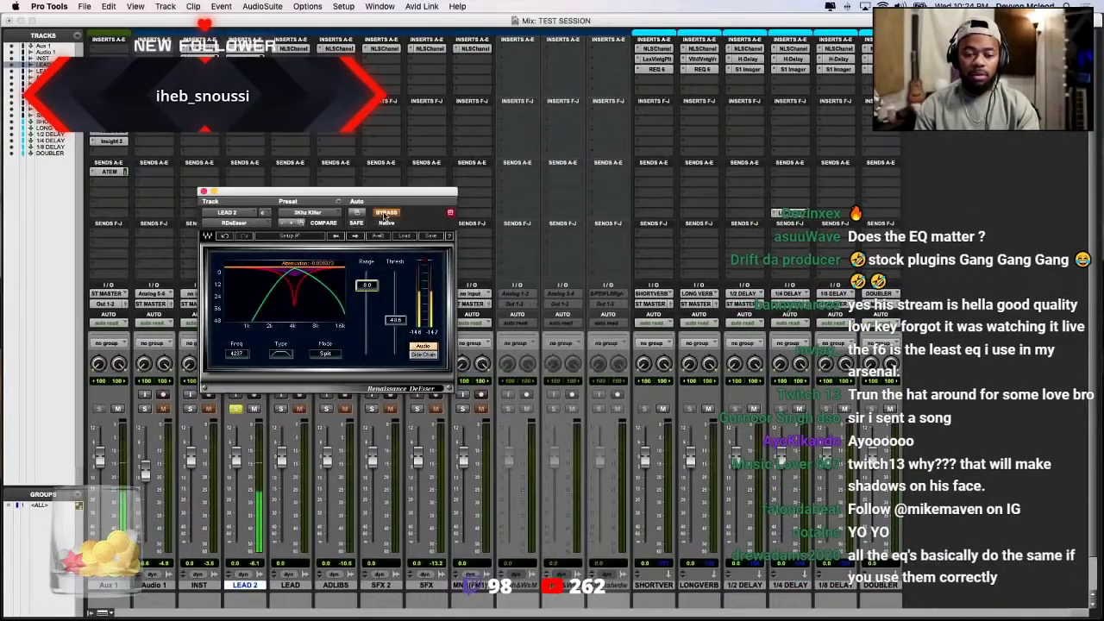
pyautogui.click(385, 212)
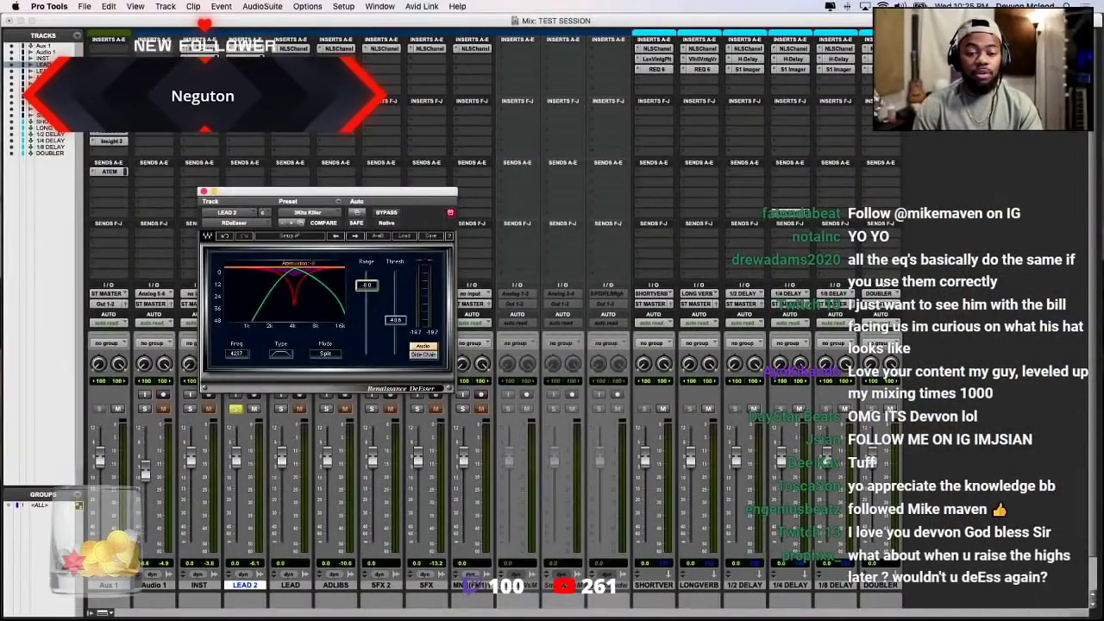
# Insert the stereo SSLChannel in LEAD 2's fourth insert slot and load its Clean That Vocal preset
pyautogui.click(246, 49)
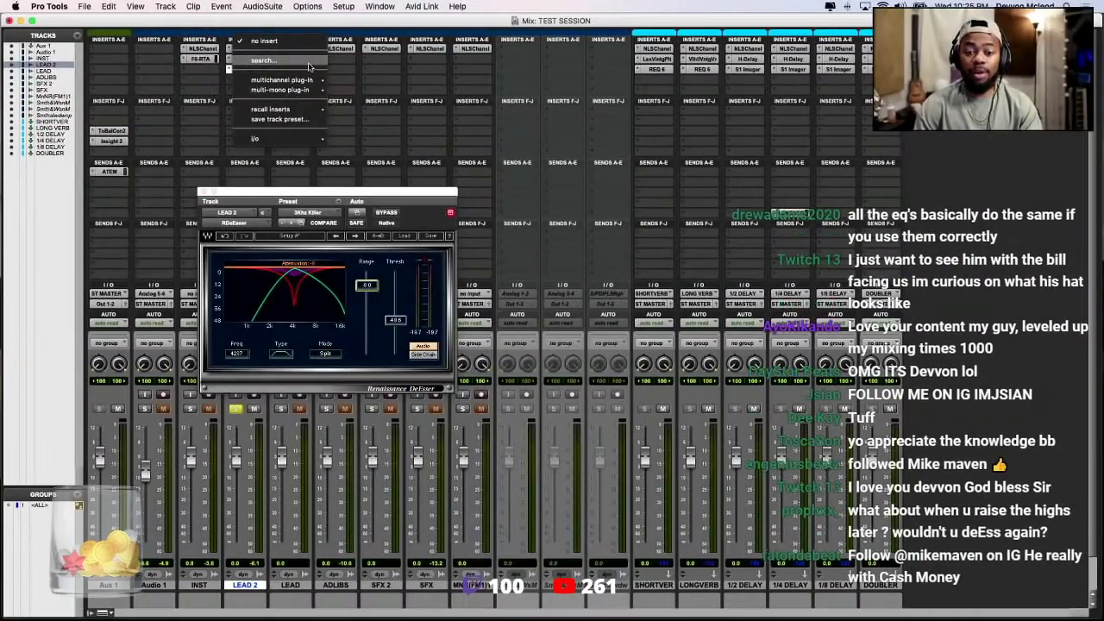
pyautogui.moveTo(311, 79)
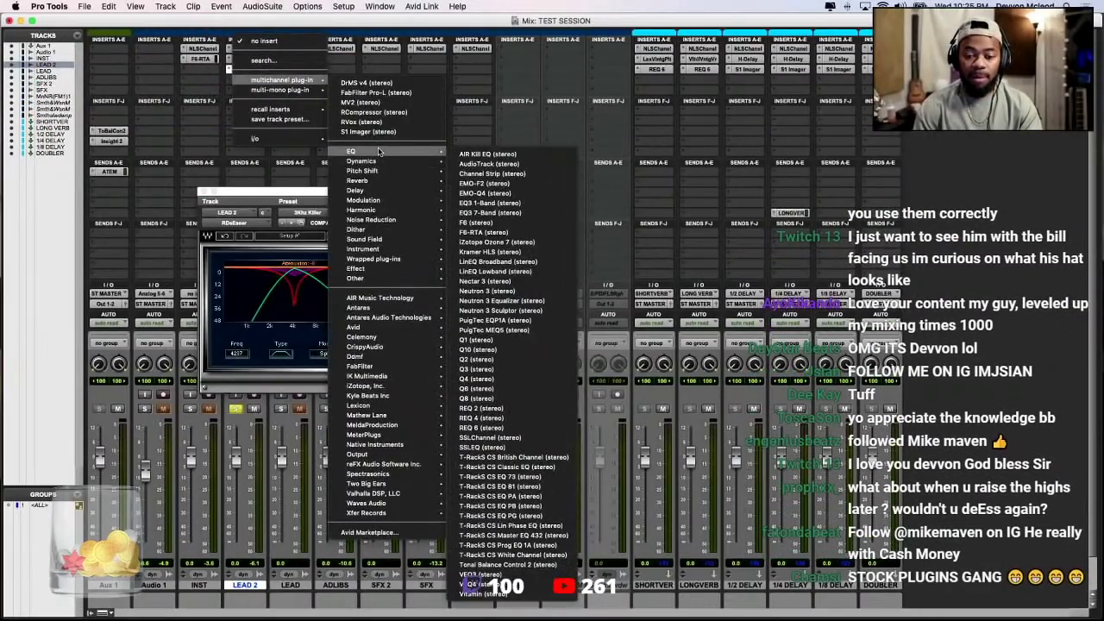
pyautogui.click(263, 61)
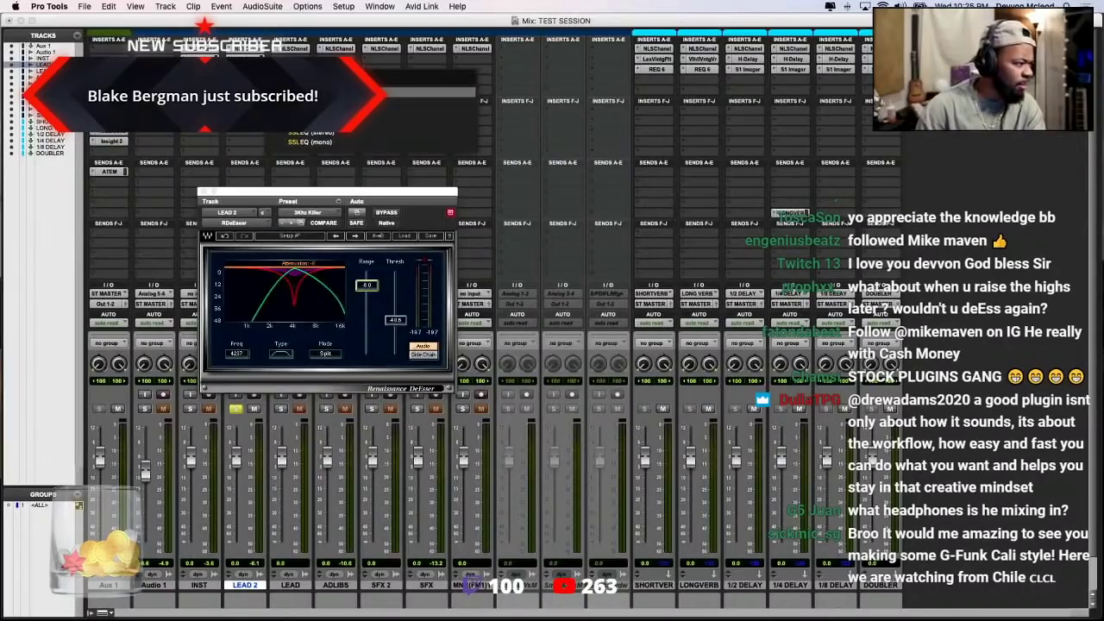
pyautogui.press('Return')
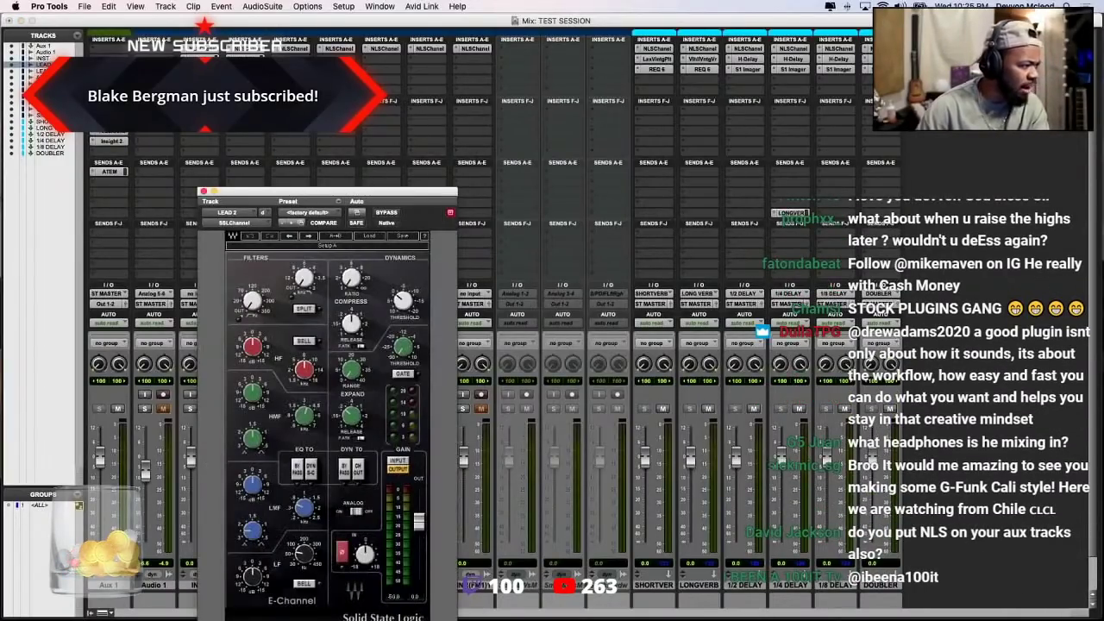
pyautogui.moveTo(296, 189); pyautogui.dragTo(294, 97)
pyautogui.click(325, 121)
pyautogui.click(324, 103)
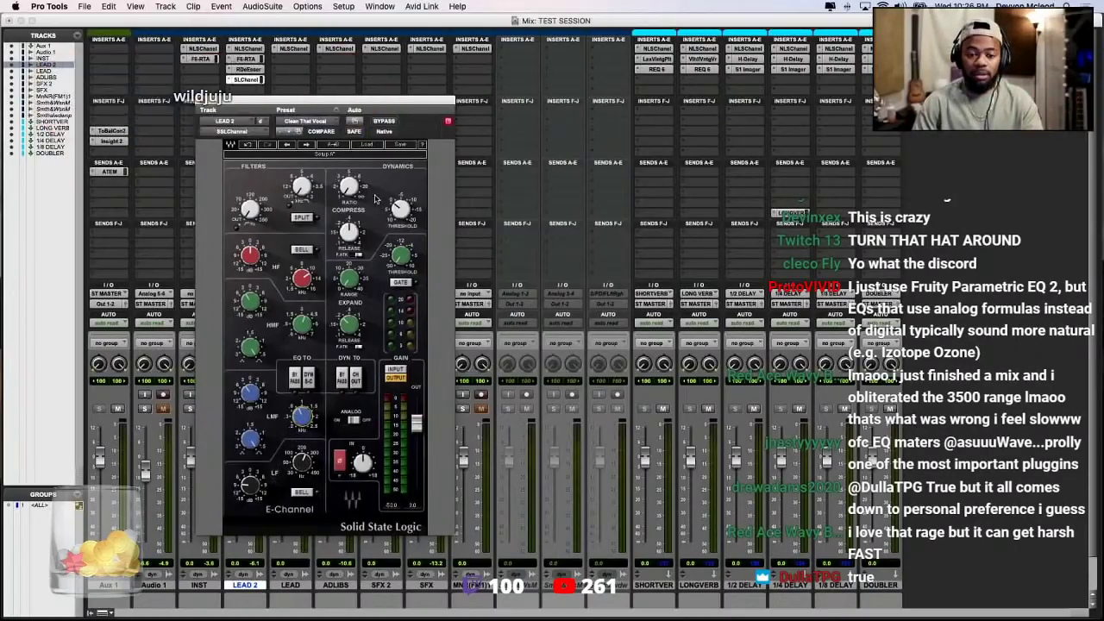
# Compare LEAD 2 with the SSLChannel bypassed and active during playback, leaving the plug-in active
pyautogui.moveTo(393, 107); pyautogui.dragTo(428, 102)
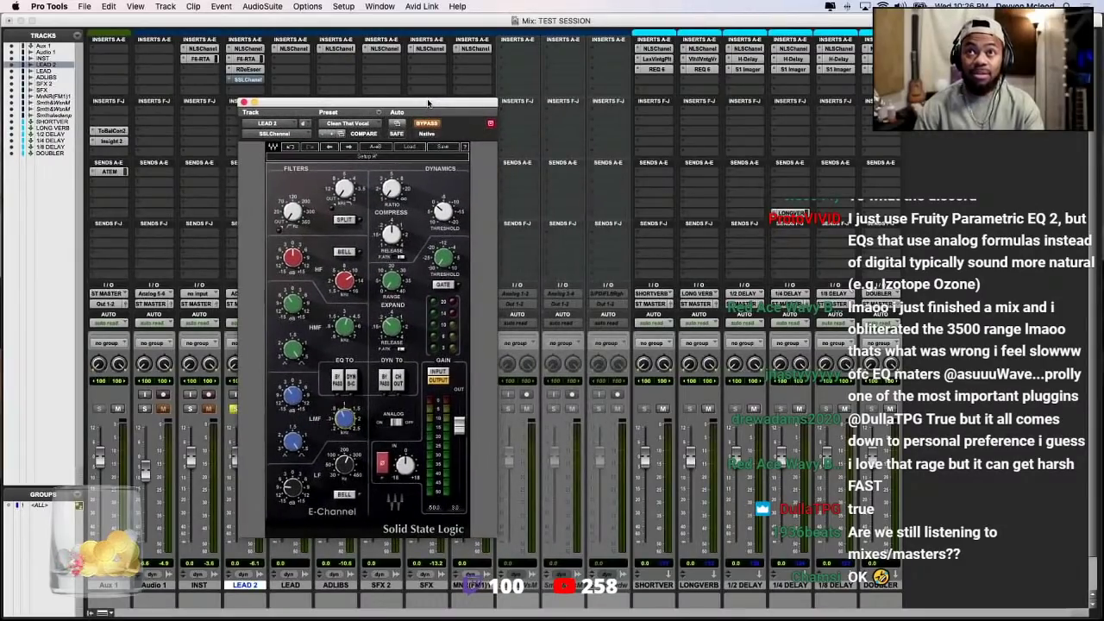
pyautogui.click(428, 124)
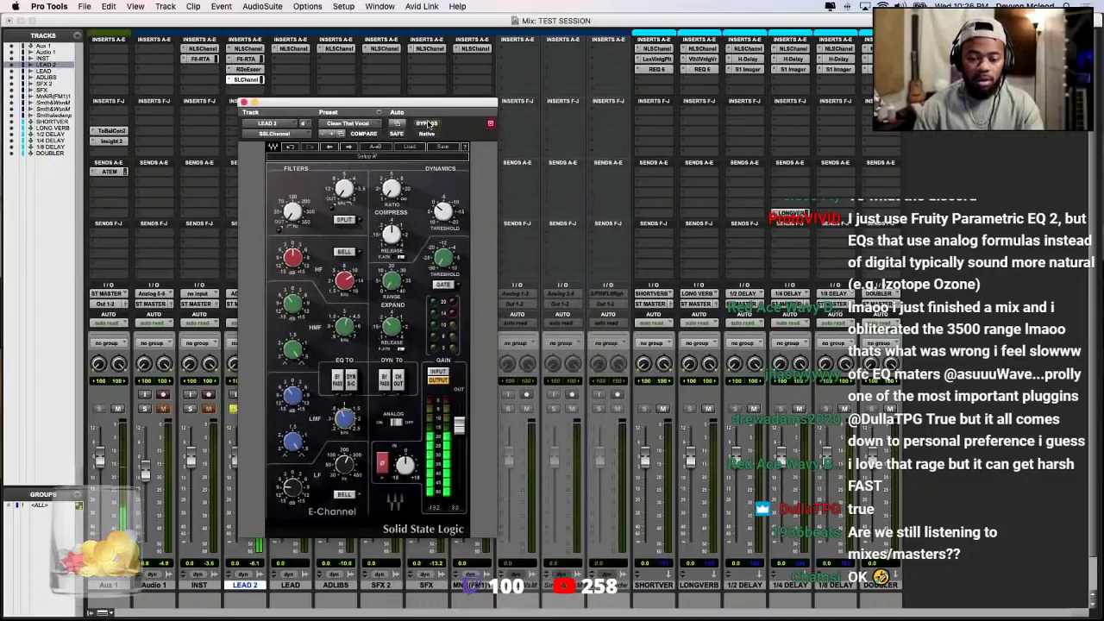
pyautogui.click(428, 124)
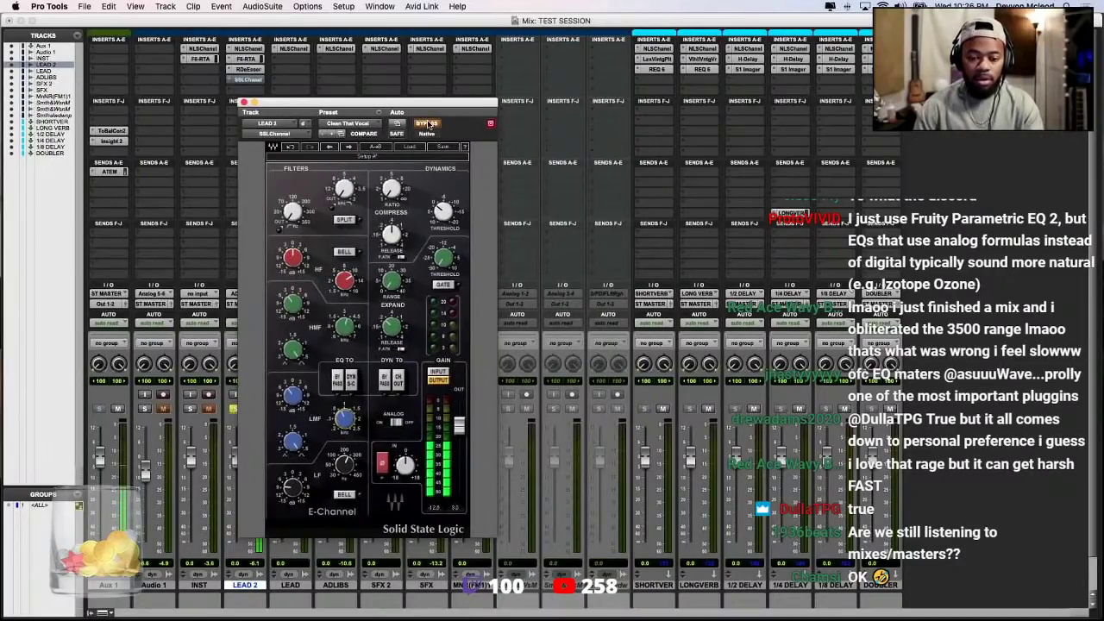
pyautogui.click(426, 124)
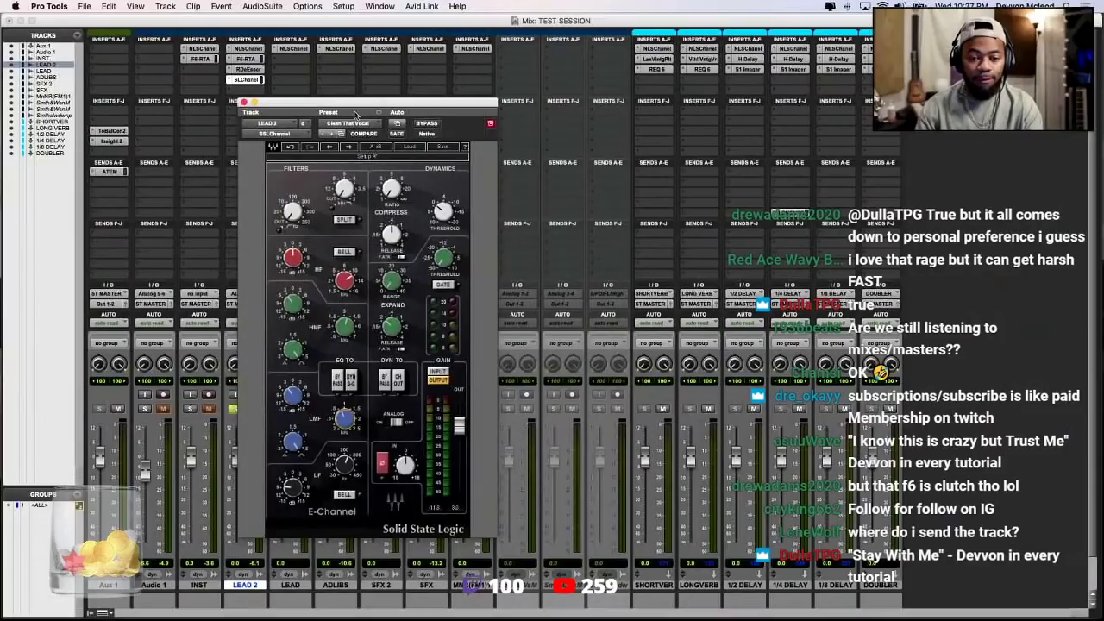
# Solo INST along with LEAD 2, and show the Edit window with the SSLChannel window moved off the tracks
pyautogui.moveTo(352, 105); pyautogui.dragTo(412, 111)
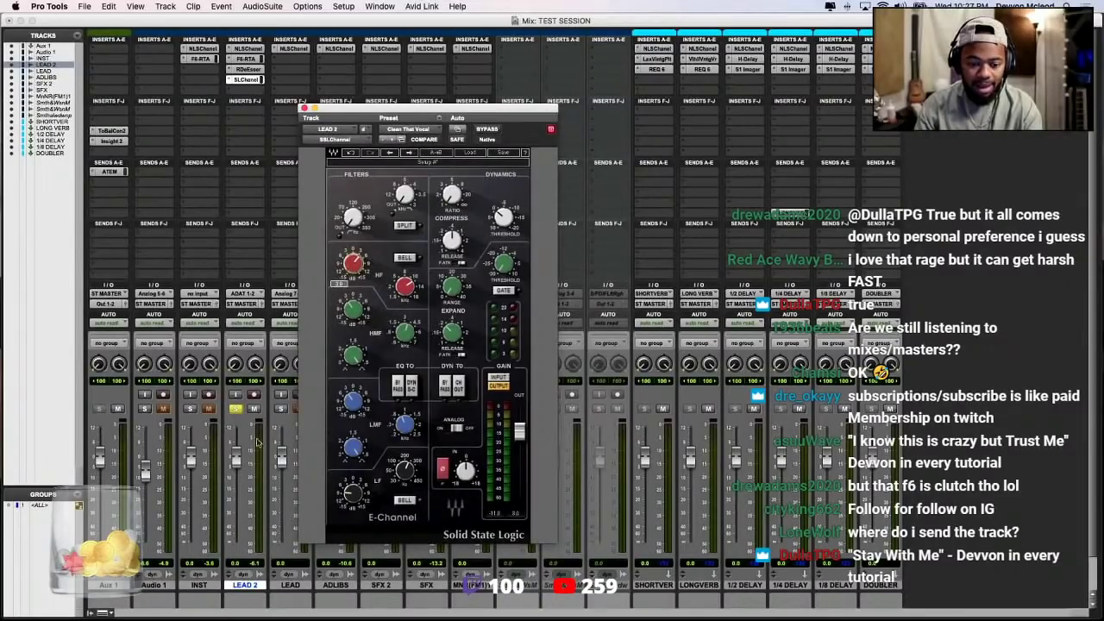
pyautogui.click(191, 408)
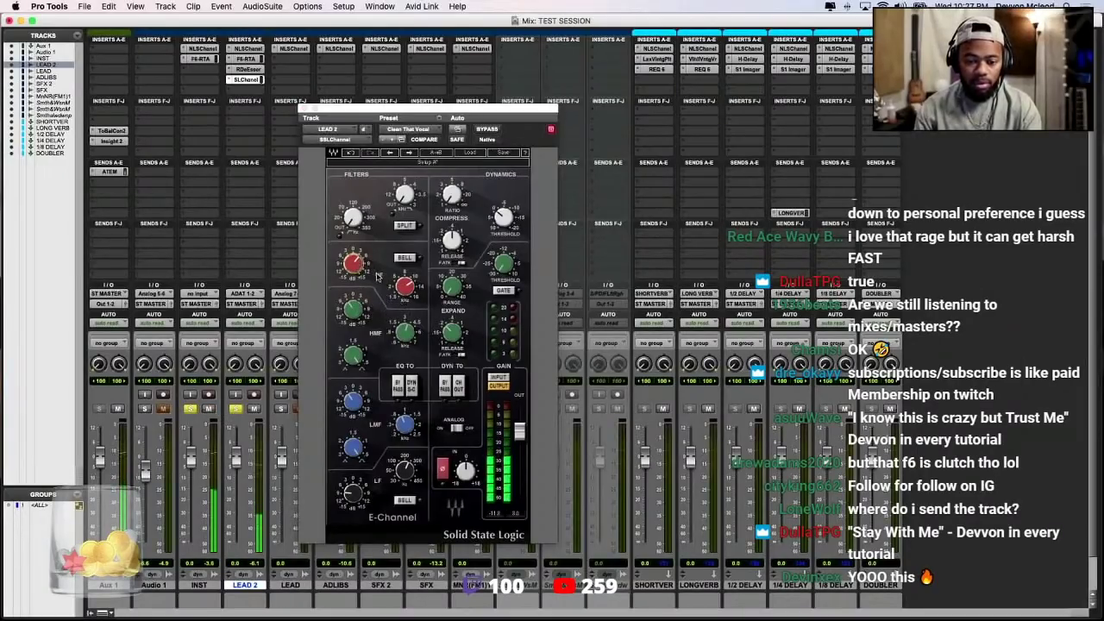
pyautogui.press('super+equal')
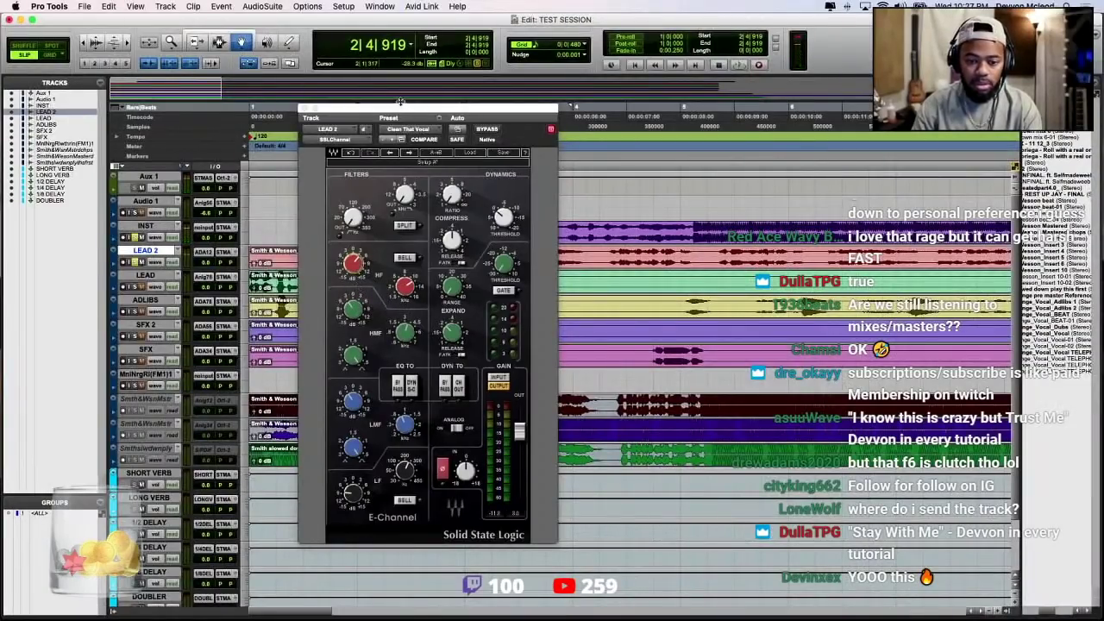
pyautogui.moveTo(400, 102); pyautogui.dragTo(704, 129)
# Audition INST and LEAD 2 together from bar 5 with the SSLChannel window in view, and stop playback
pyautogui.hscroll(5, 490, 309)
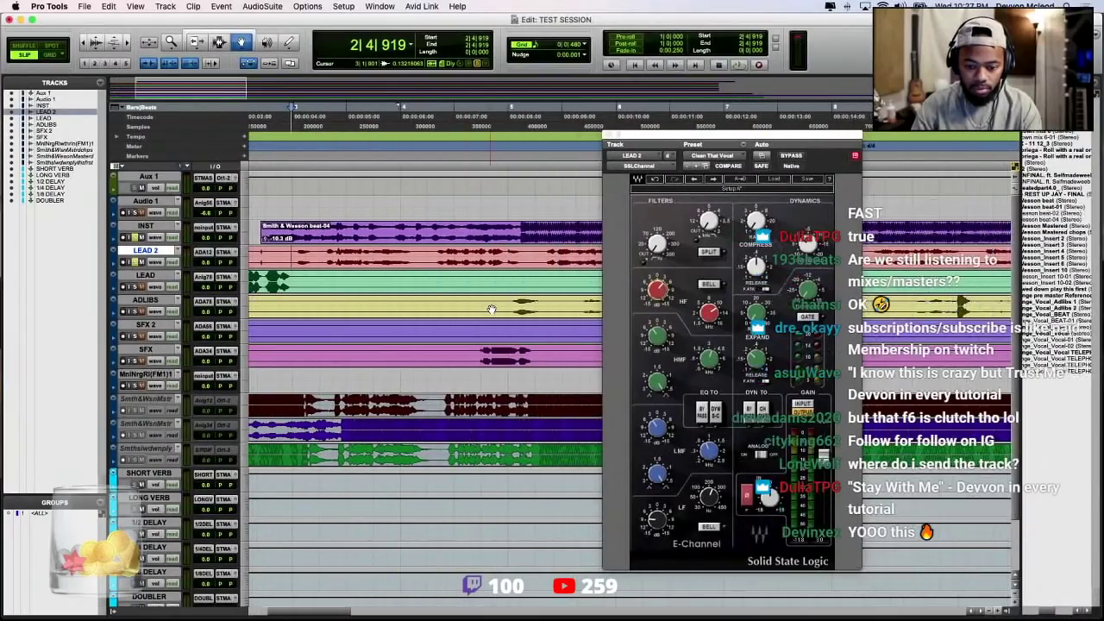
pyautogui.click(336, 134)
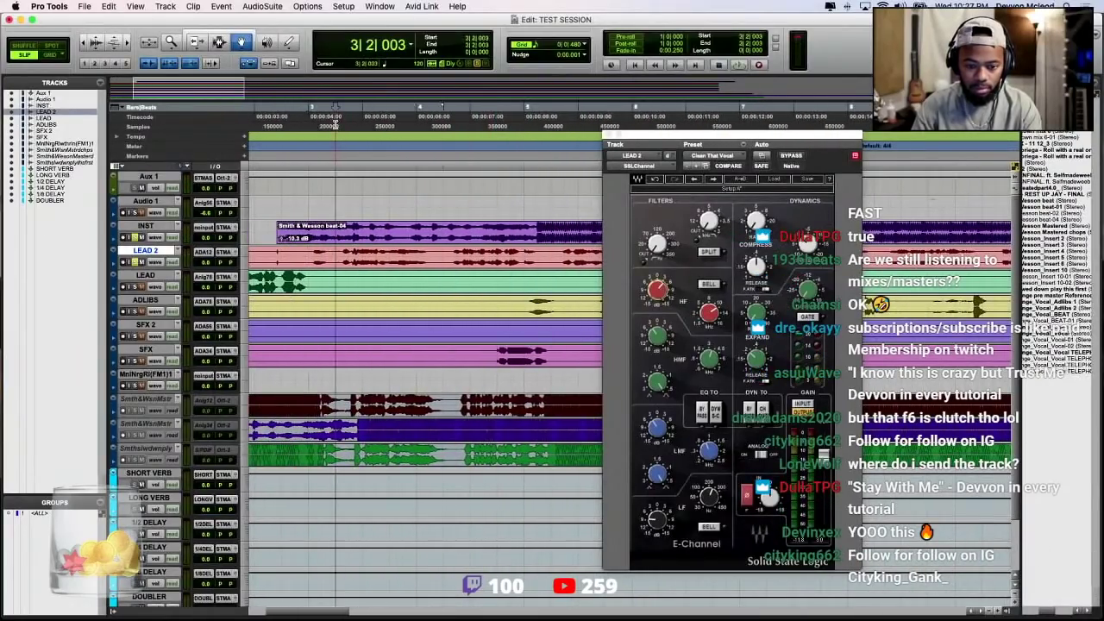
pyautogui.click(579, 134)
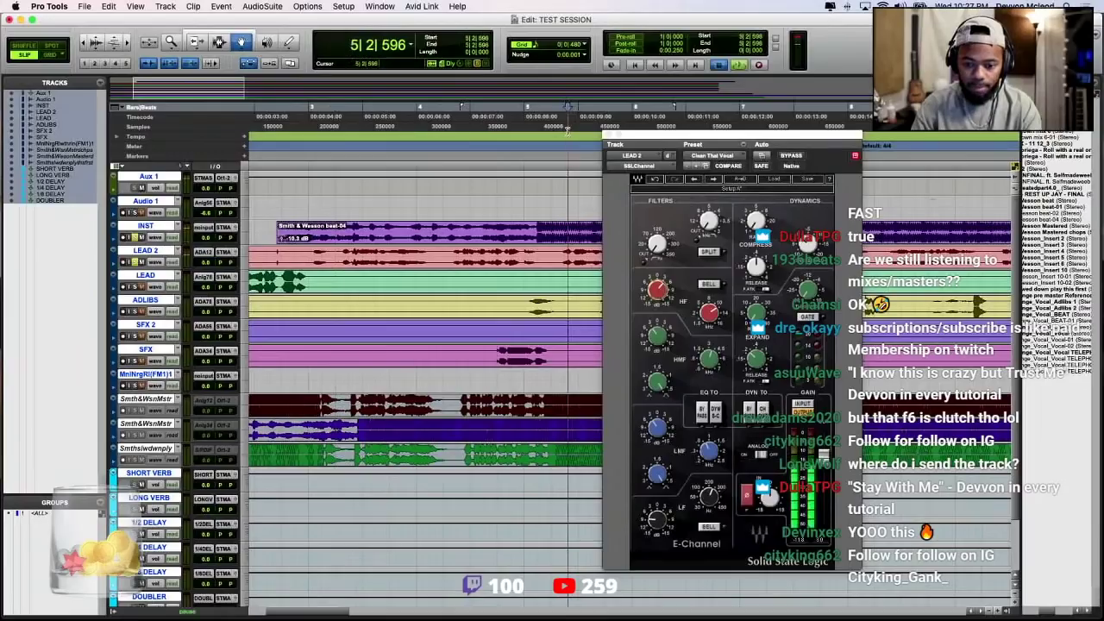
pyautogui.press('space')
pyautogui.moveTo(655, 138); pyautogui.dragTo(376, 136)
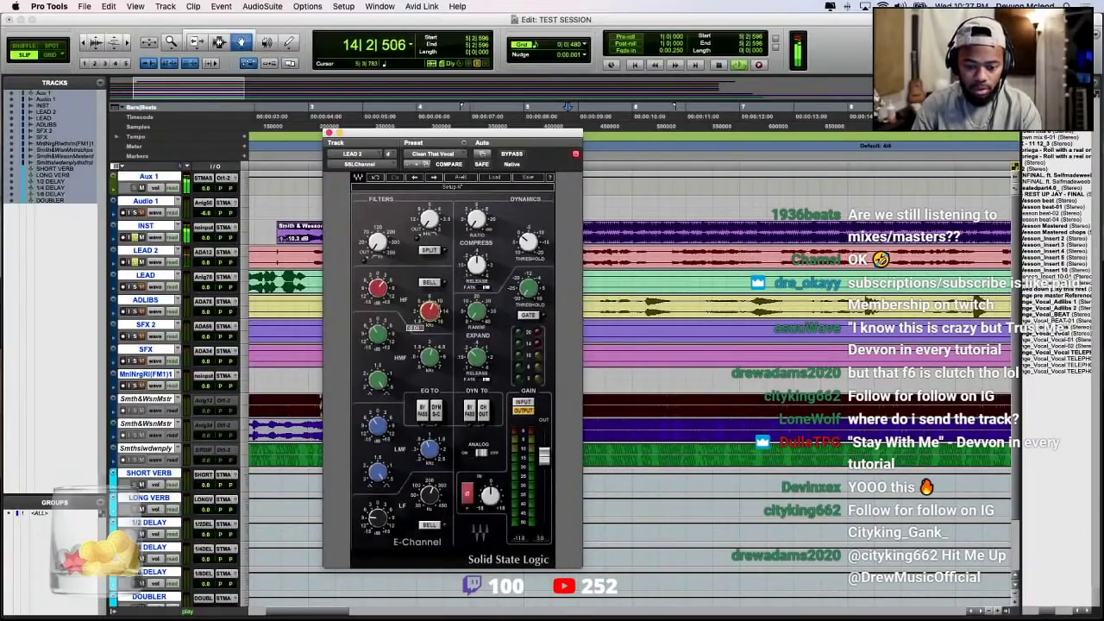
pyautogui.press('space')
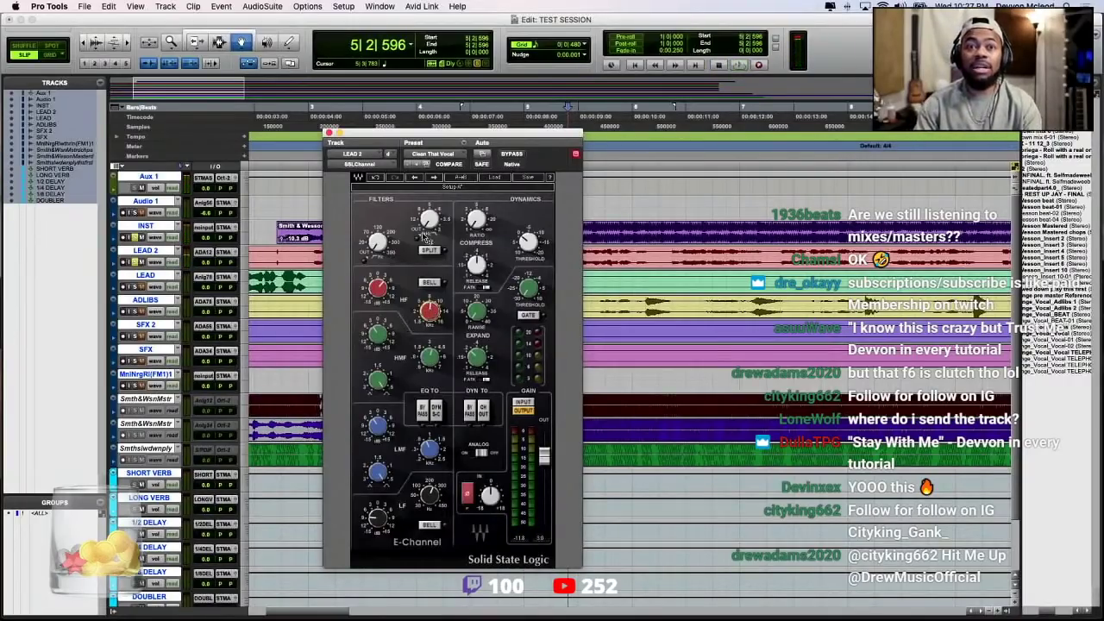
# Close LEAD 2's SSLChannel window and switch from the Edit window to the Mix window
pyautogui.click(328, 133)
pyautogui.press('super+equal')
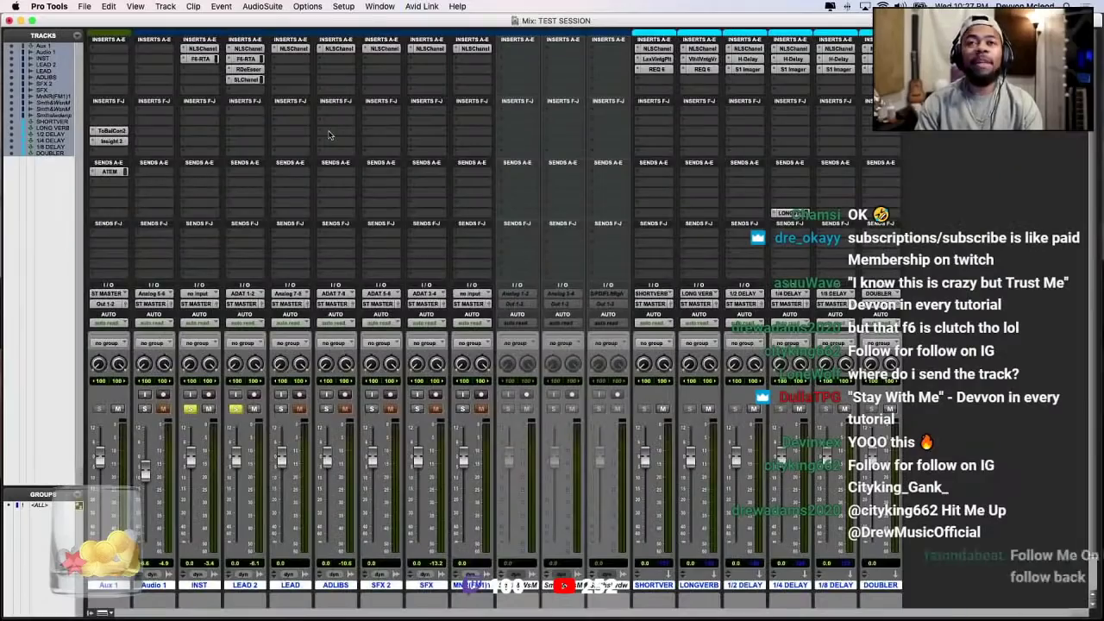
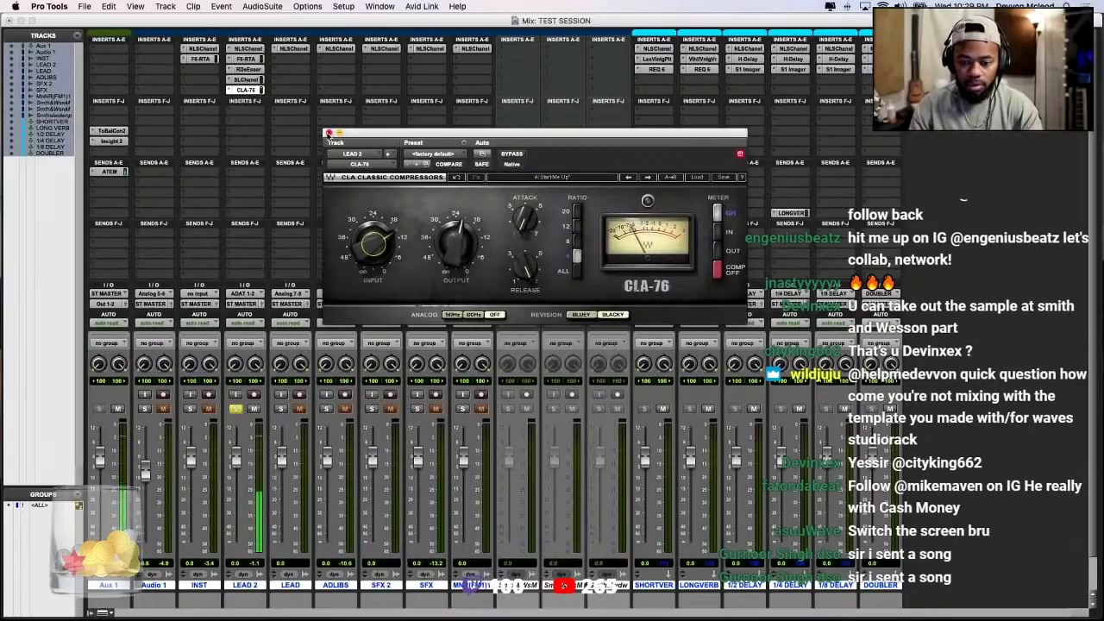
# Reopen LEAD 2's CLA-76 window and compare the soloed vocal with the compressor bypassed and active during playback
pyautogui.click(327, 134)
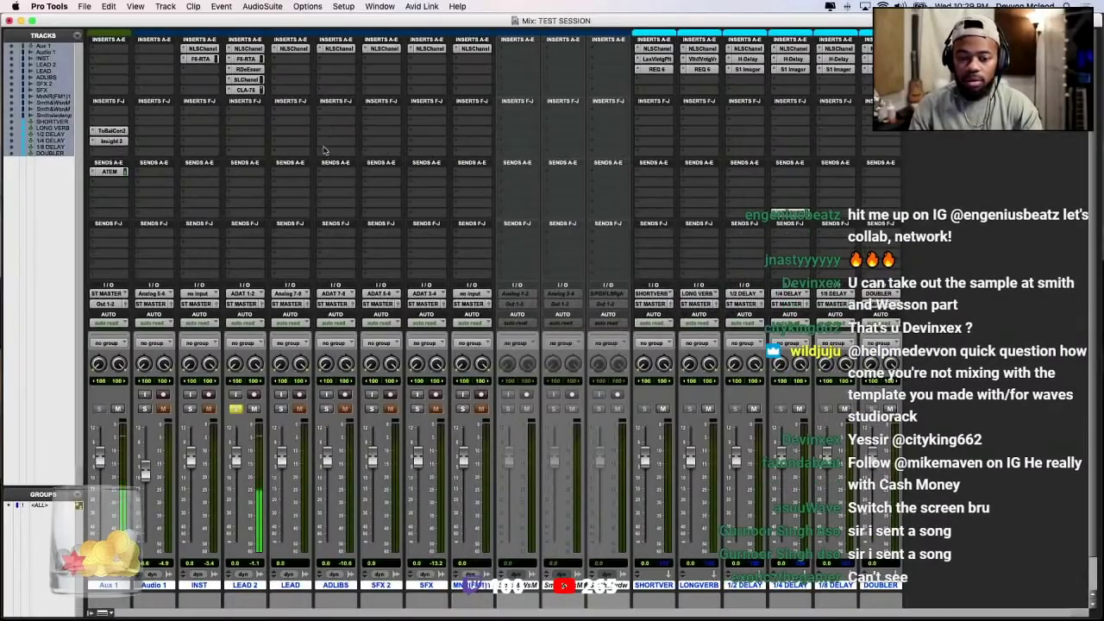
pyautogui.click(247, 89)
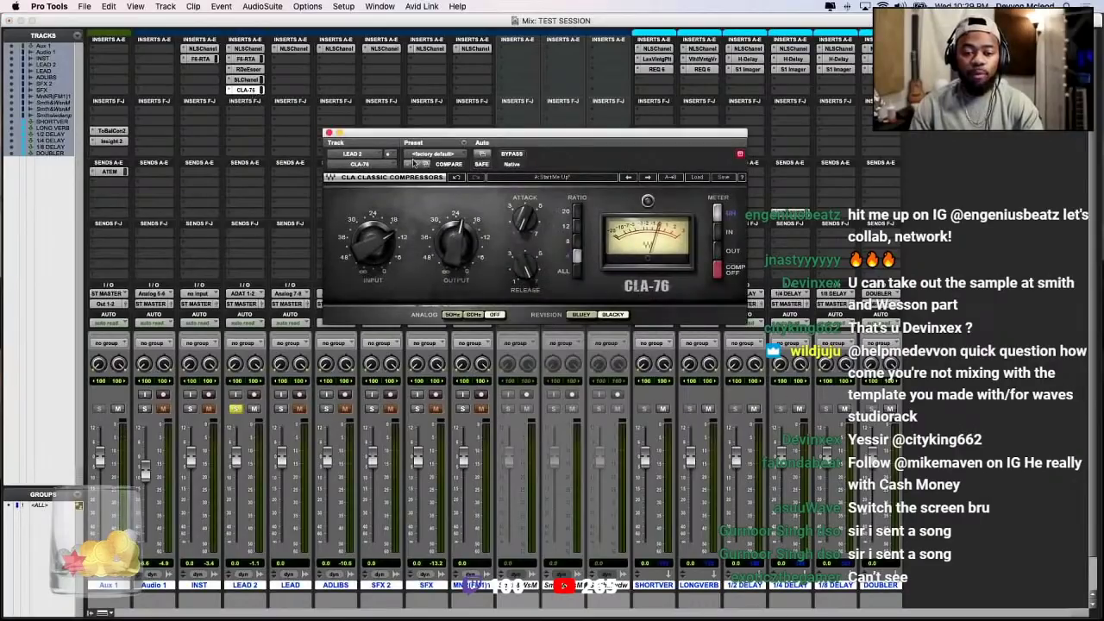
pyautogui.click(512, 154)
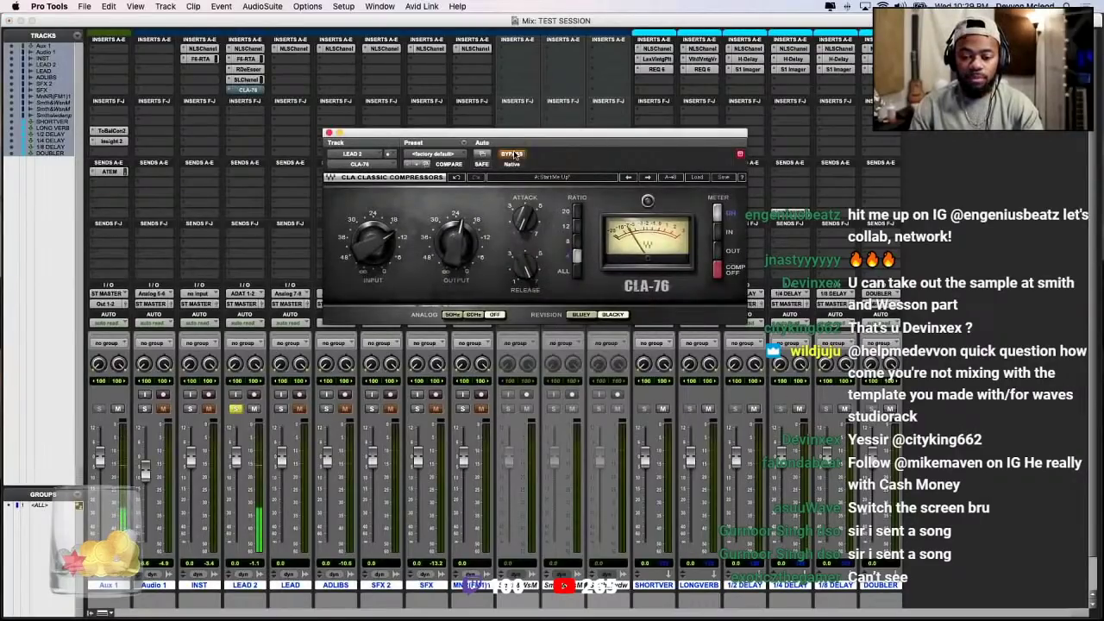
pyautogui.click(513, 154)
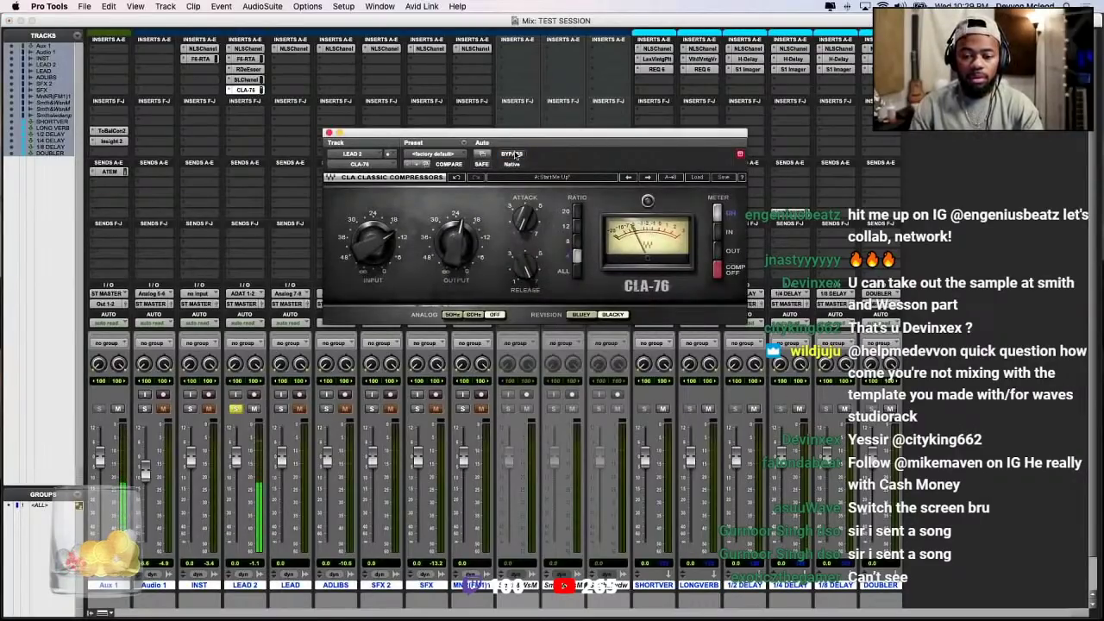
# Compare the Bluey and Blacky revisions of LEAD 2's CLA-76 during playback, leaving Blacky selected
pyautogui.click(582, 316)
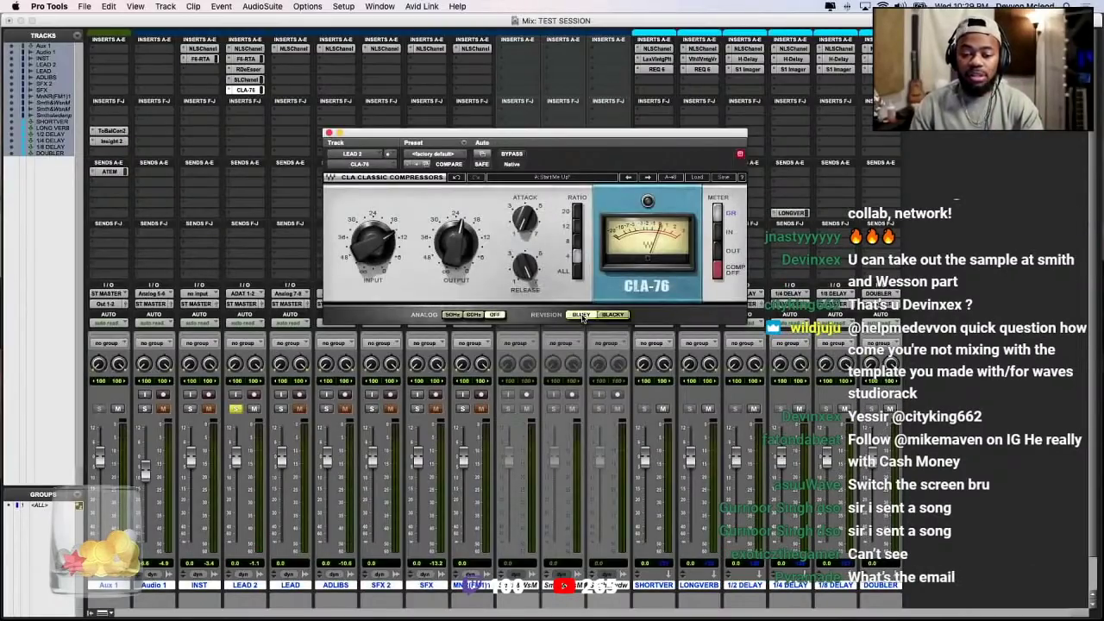
pyautogui.moveTo(465, 133); pyautogui.dragTo(398, 174)
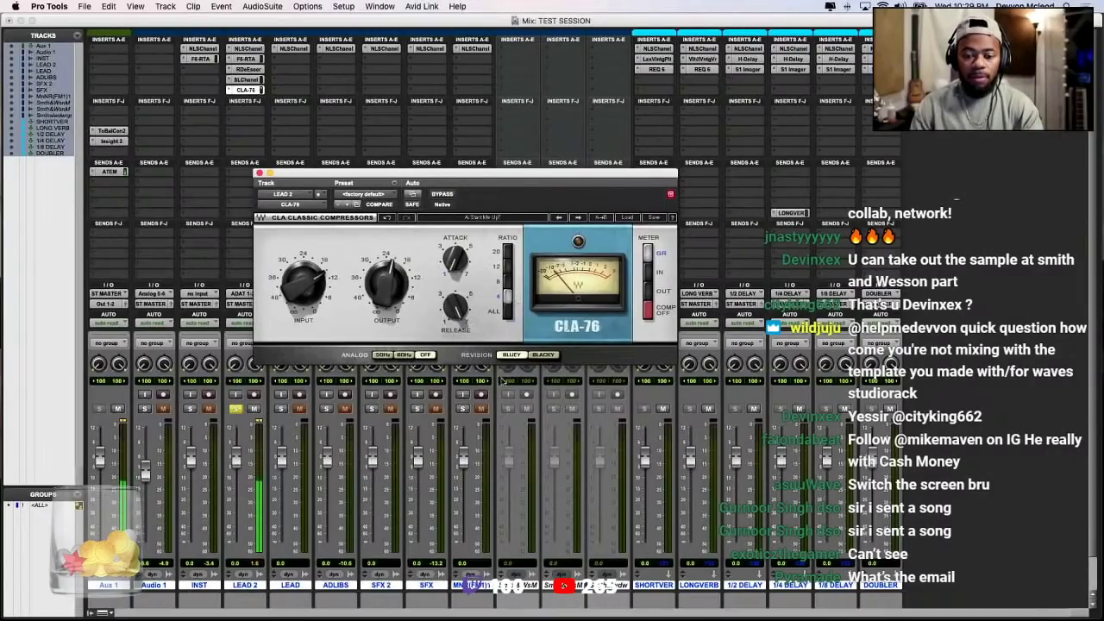
pyautogui.click(542, 356)
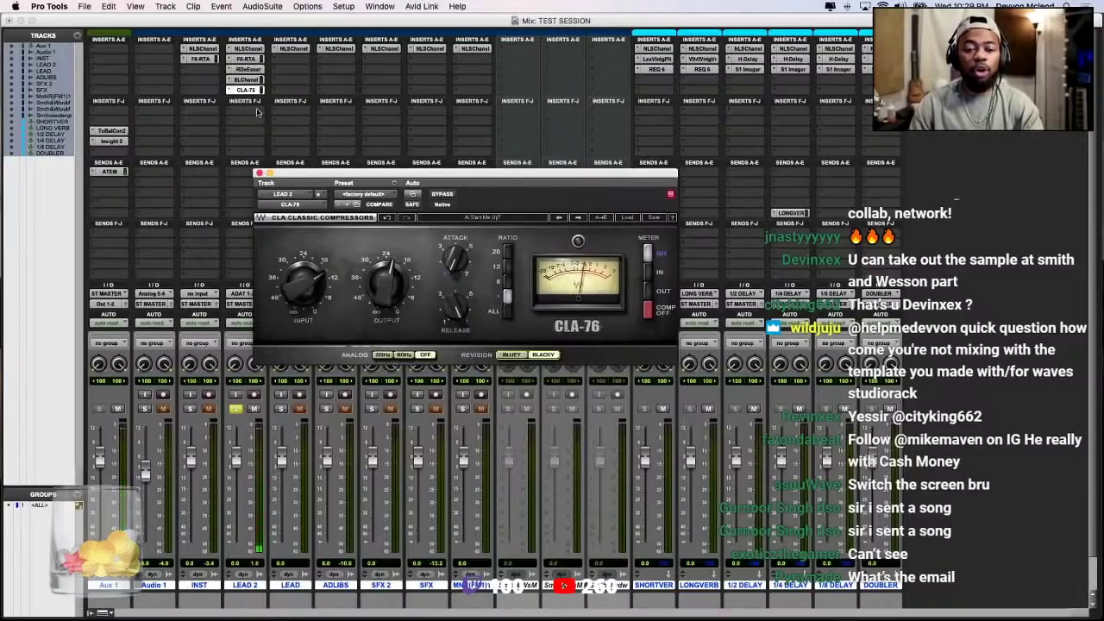
# Solo INST along with LEAD 2 and lower LEAD 2's fader to about -3.7 dB
pyautogui.moveTo(283, 175); pyautogui.dragTo(332, 120)
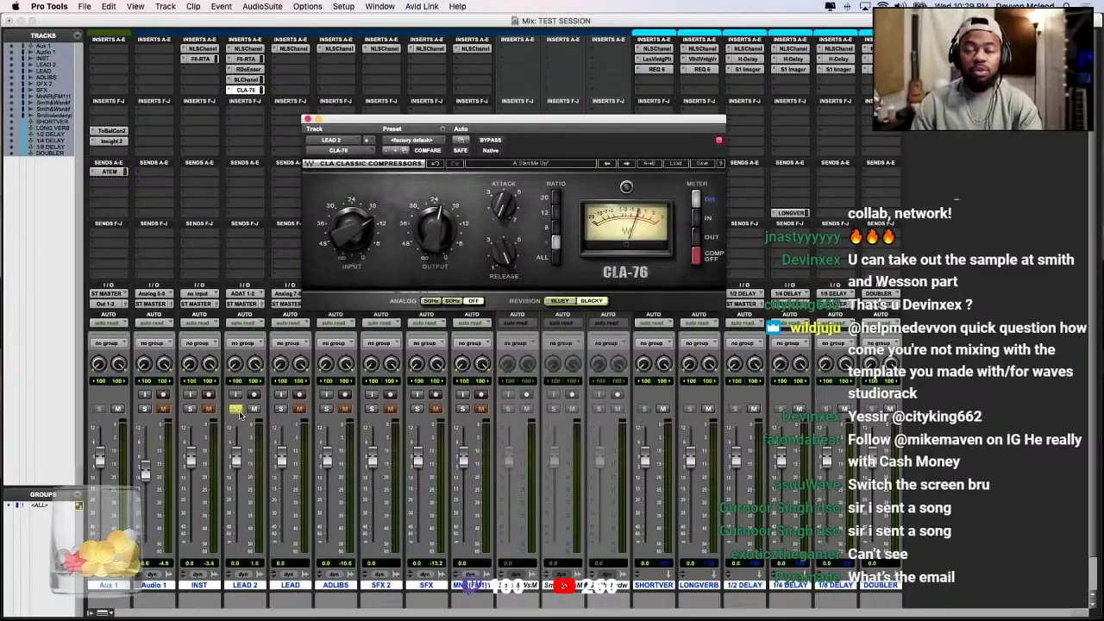
pyautogui.click(189, 408)
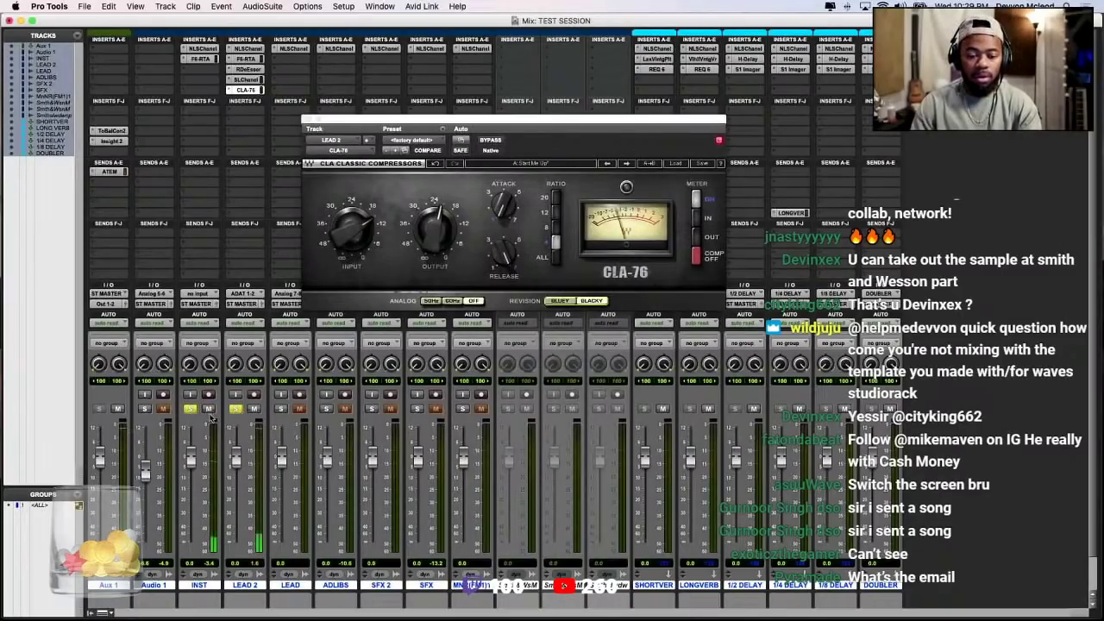
pyautogui.moveTo(235, 462); pyautogui.dragTo(240, 485)
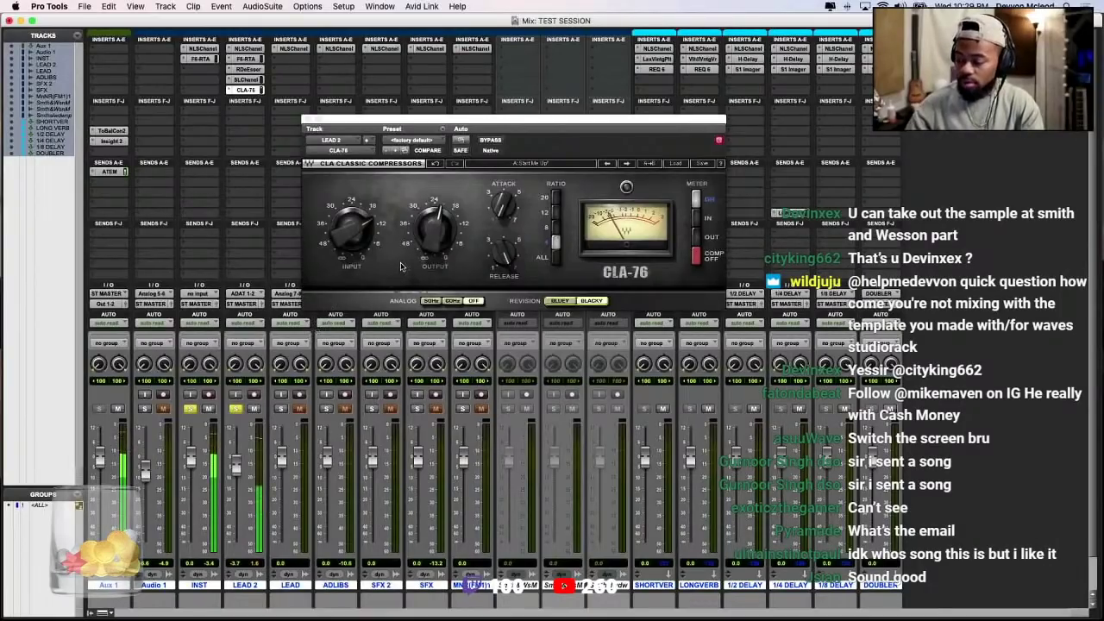
# Compare LEAD 2 against INST with the CLA-76 bypassed and active, and move its window clear of LEAD 2's inserts
pyautogui.click(491, 141)
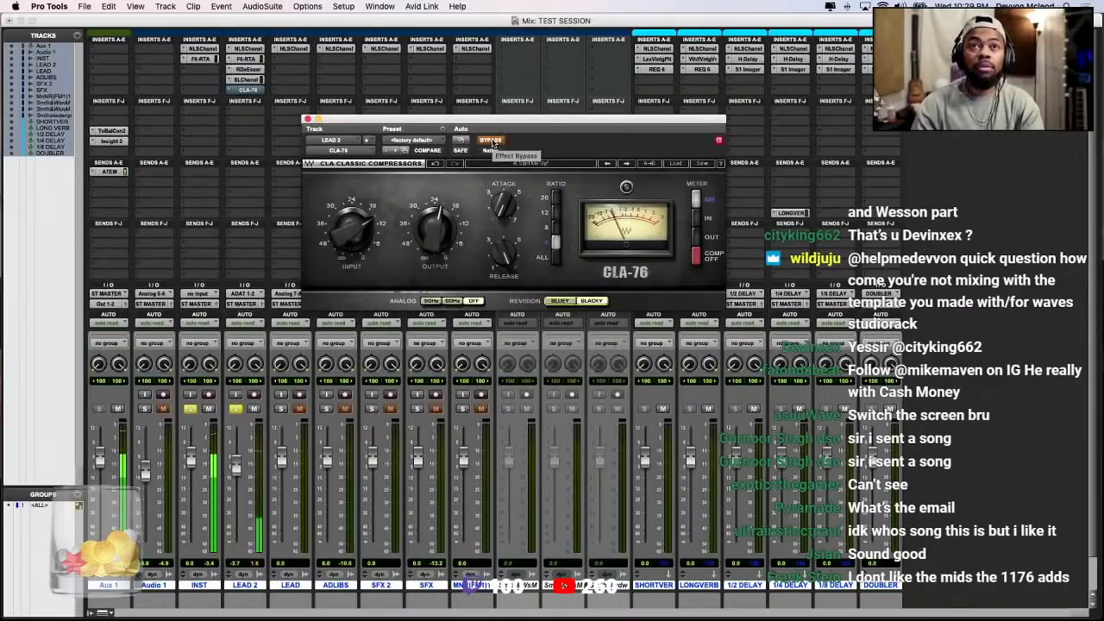
pyautogui.click(490, 141)
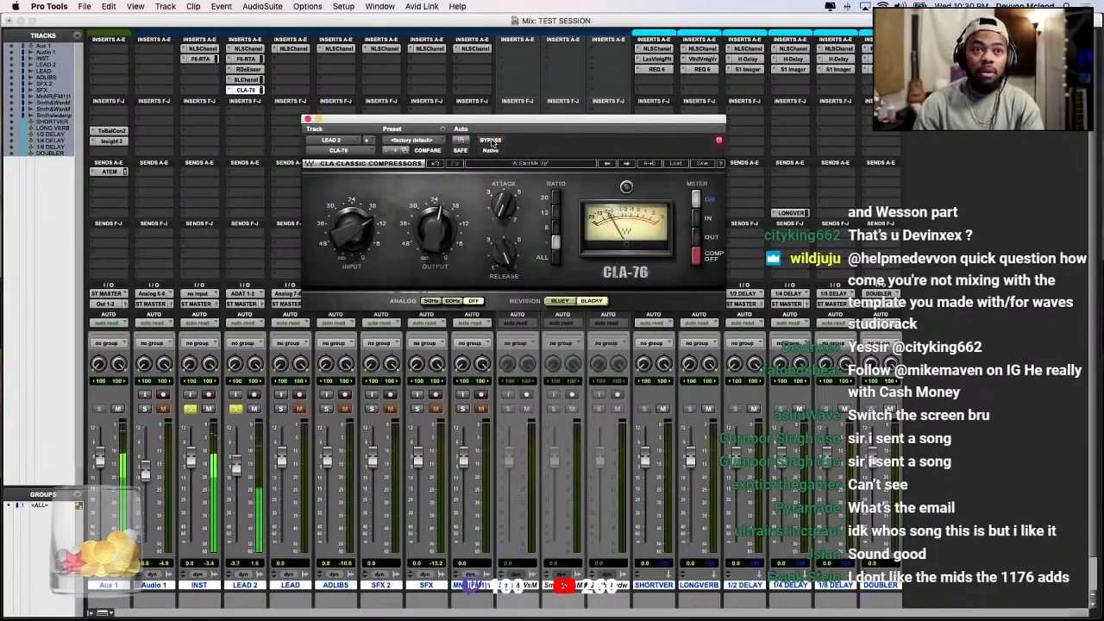
pyautogui.click(308, 119)
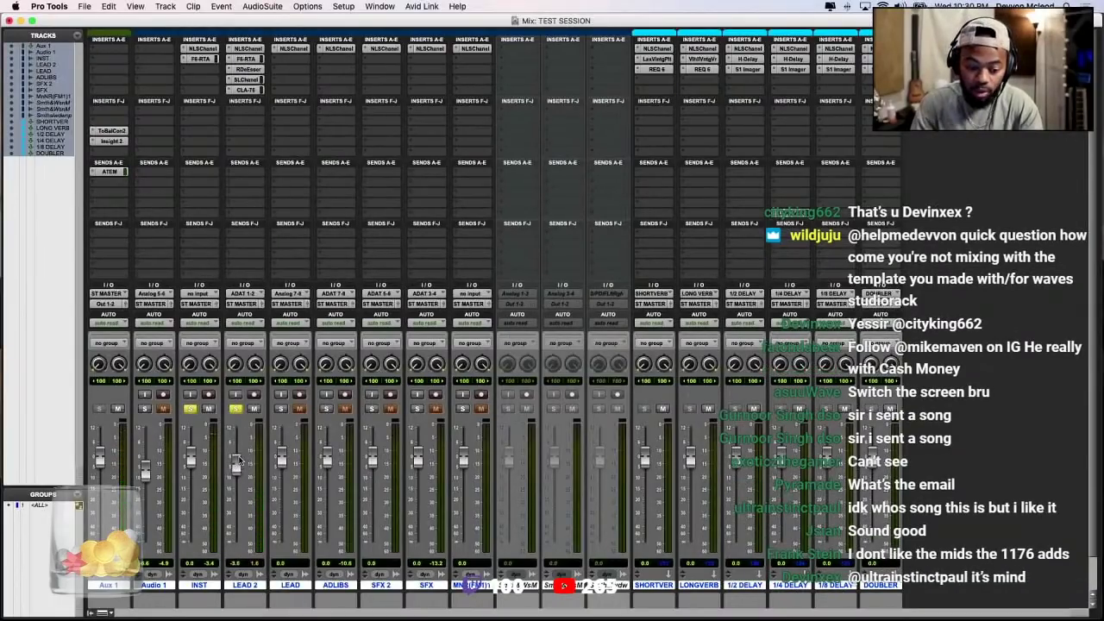
pyautogui.click(247, 90)
pyautogui.moveTo(376, 124); pyautogui.dragTo(443, 76)
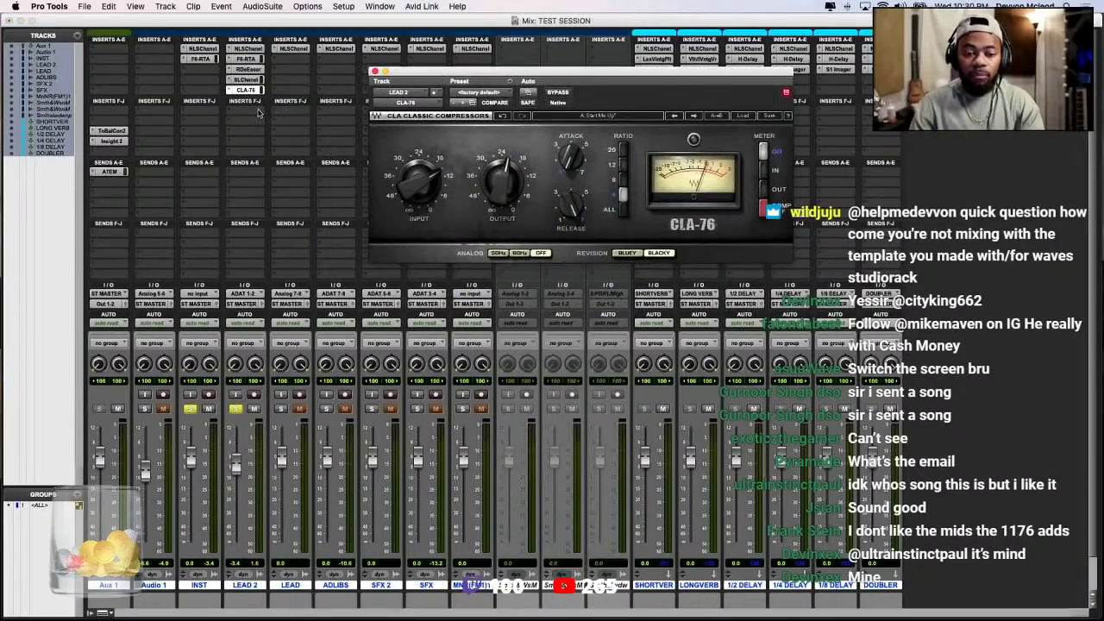
# Insert the stereo RVox in the first F-J insert slot of LEAD 2
pyautogui.click(257, 113)
pyautogui.click(262, 90)
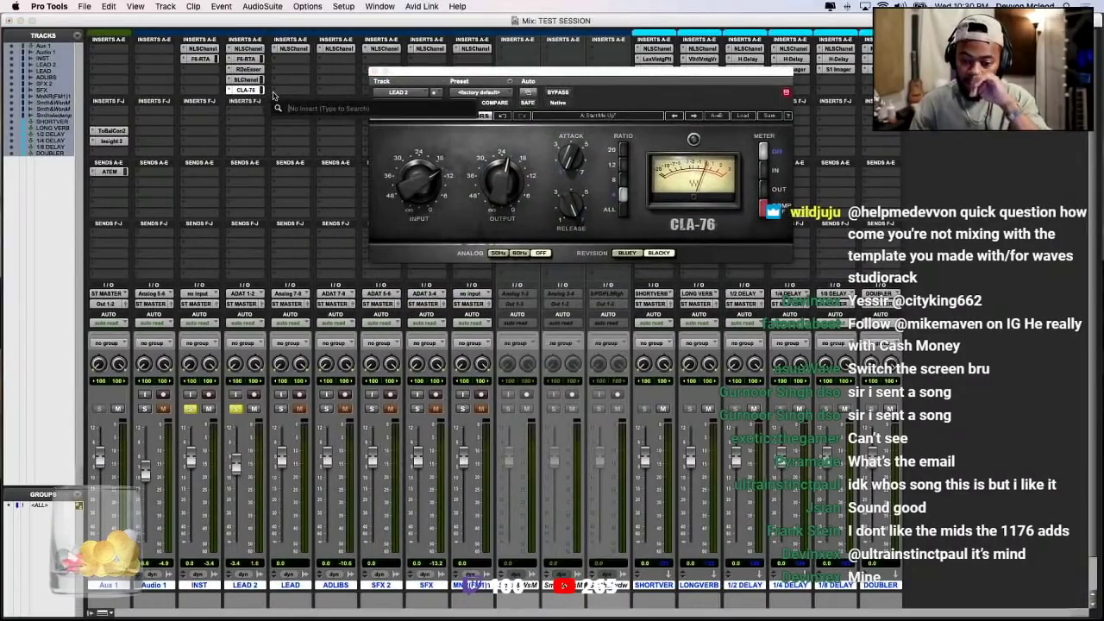
pyautogui.write('rvox')
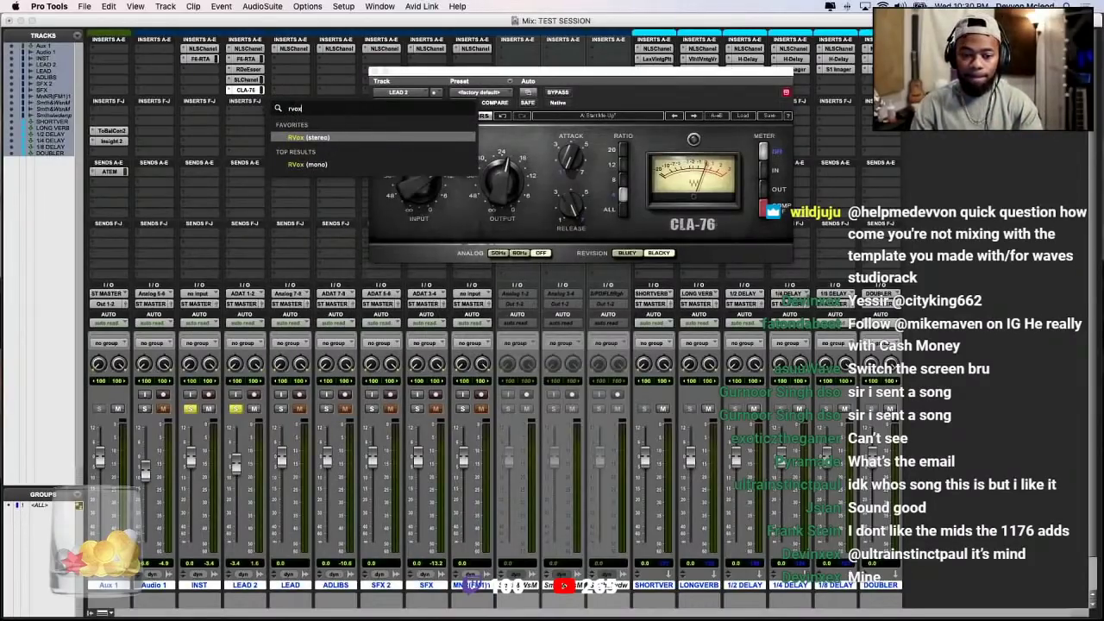
pyautogui.press('Return')
pyautogui.moveTo(417, 70); pyautogui.dragTo(414, 65)
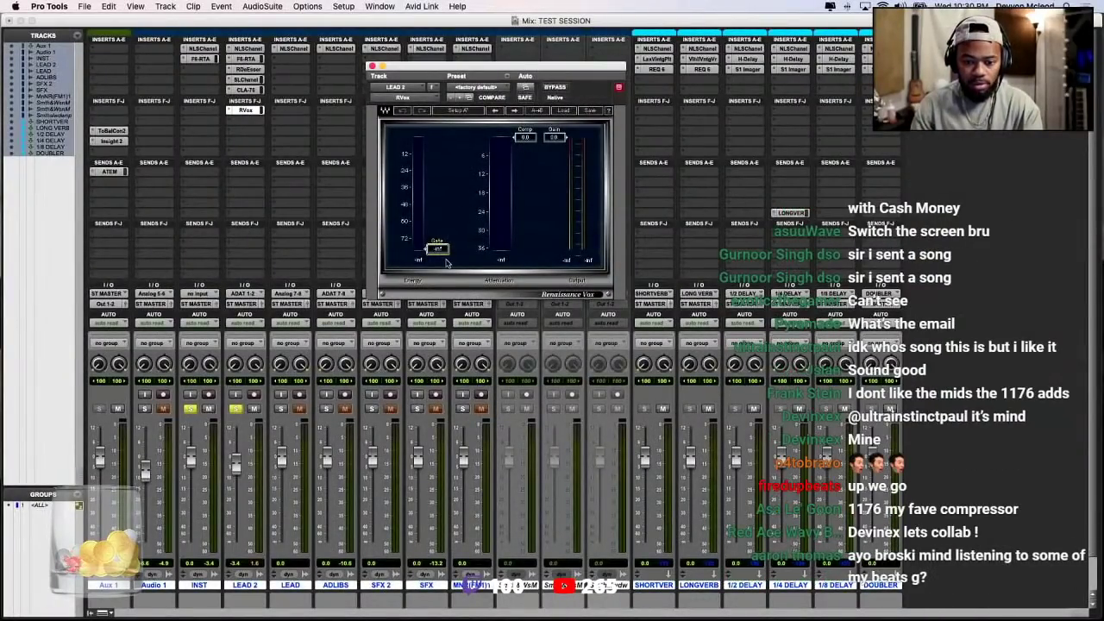
# Unsolo INST and compare LEAD 2 on its own with the RVox bypassed and active, leaving the plug-in active
pyautogui.click(189, 408)
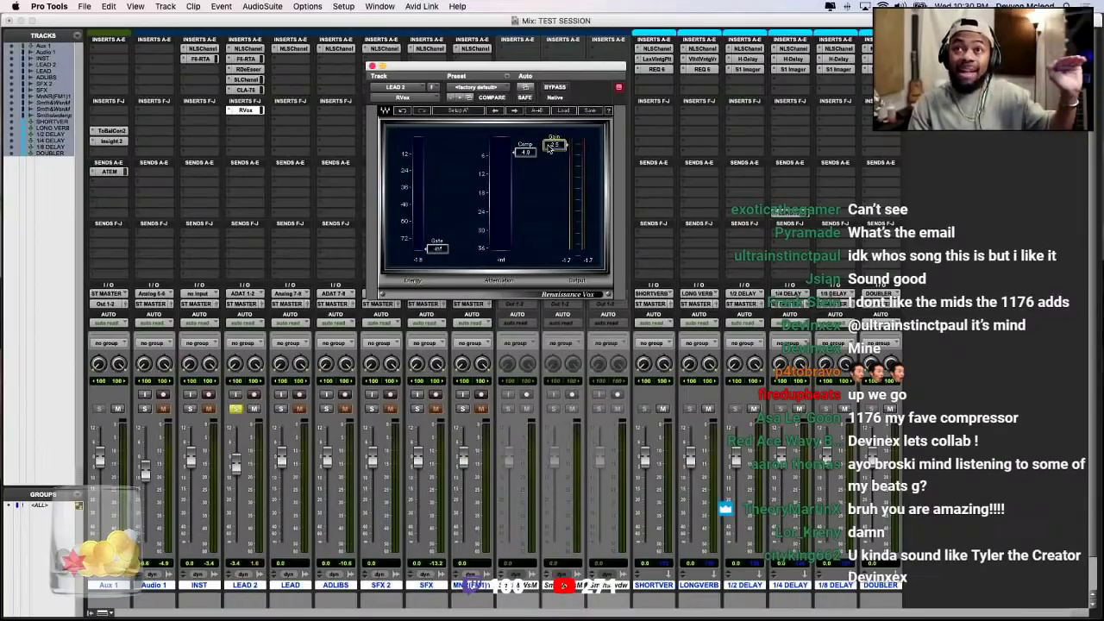
pyautogui.click(548, 90)
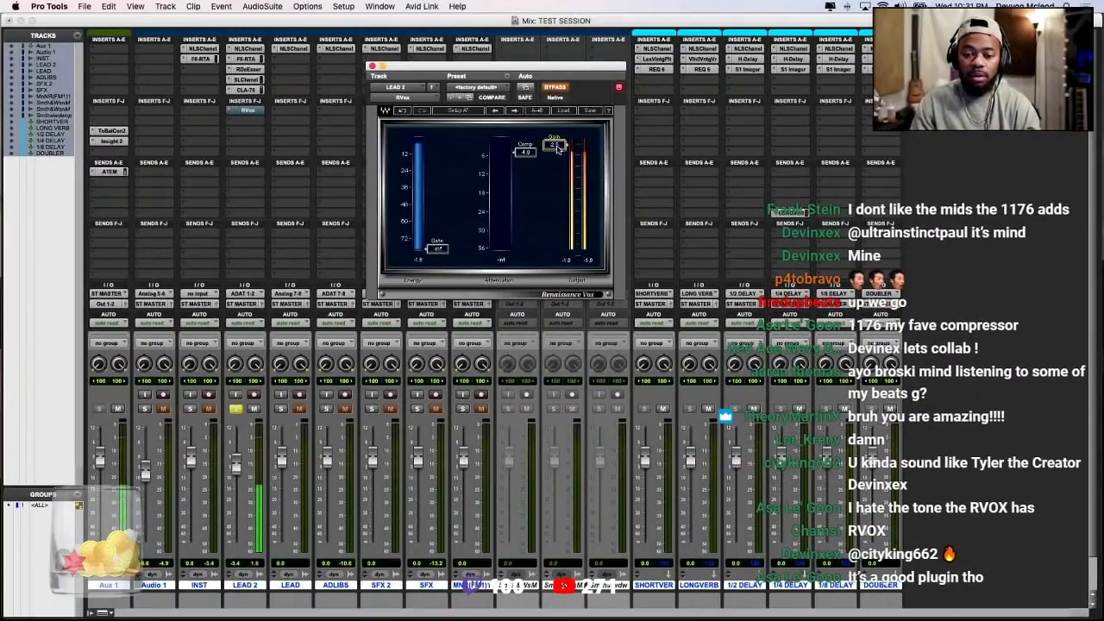
pyautogui.click(554, 87)
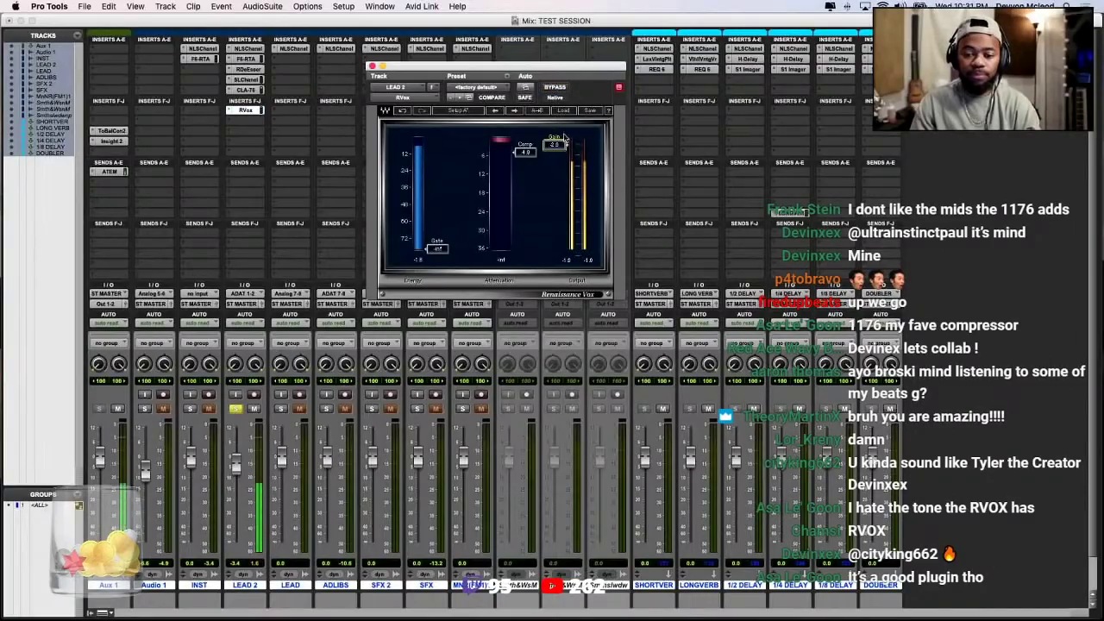
pyautogui.click(556, 88)
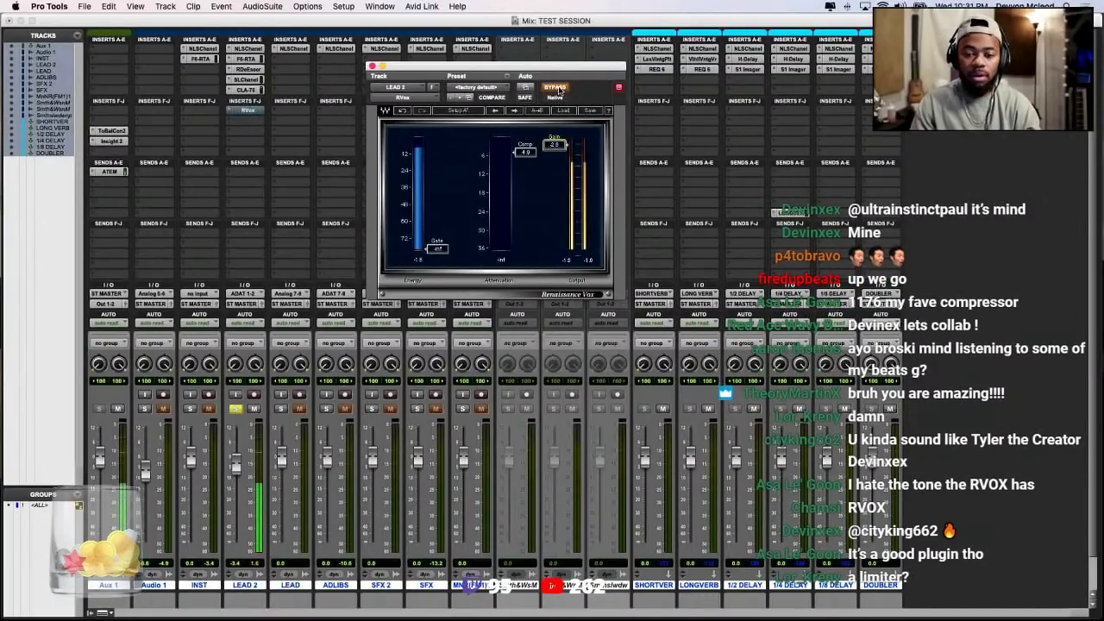
pyautogui.click(558, 88)
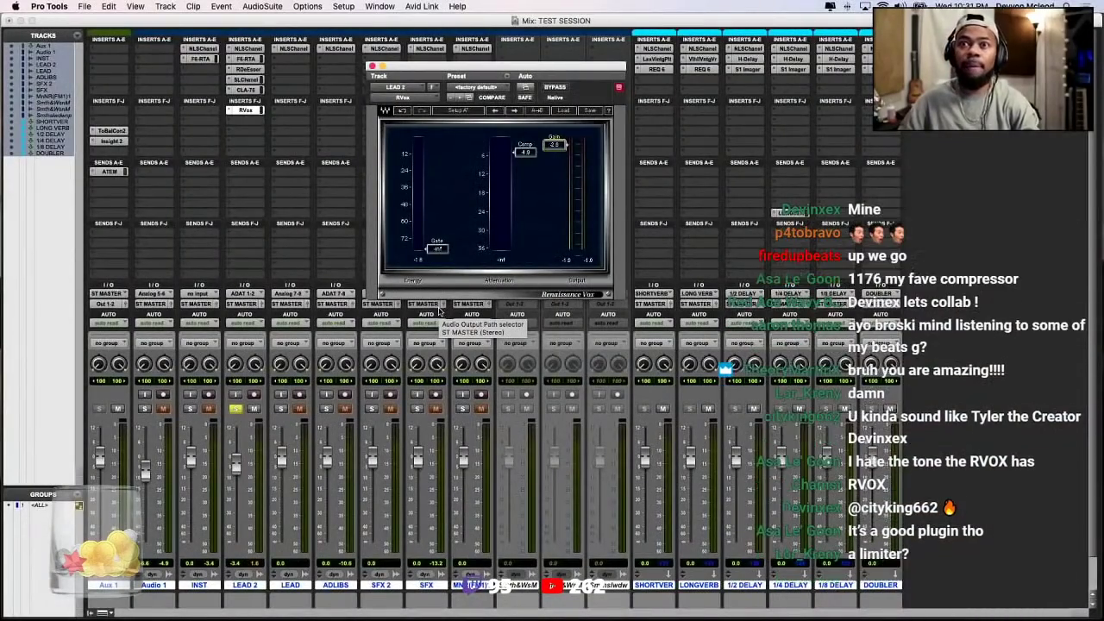
# Solo INST together with LEAD 2 and start playback
pyautogui.click(236, 408)
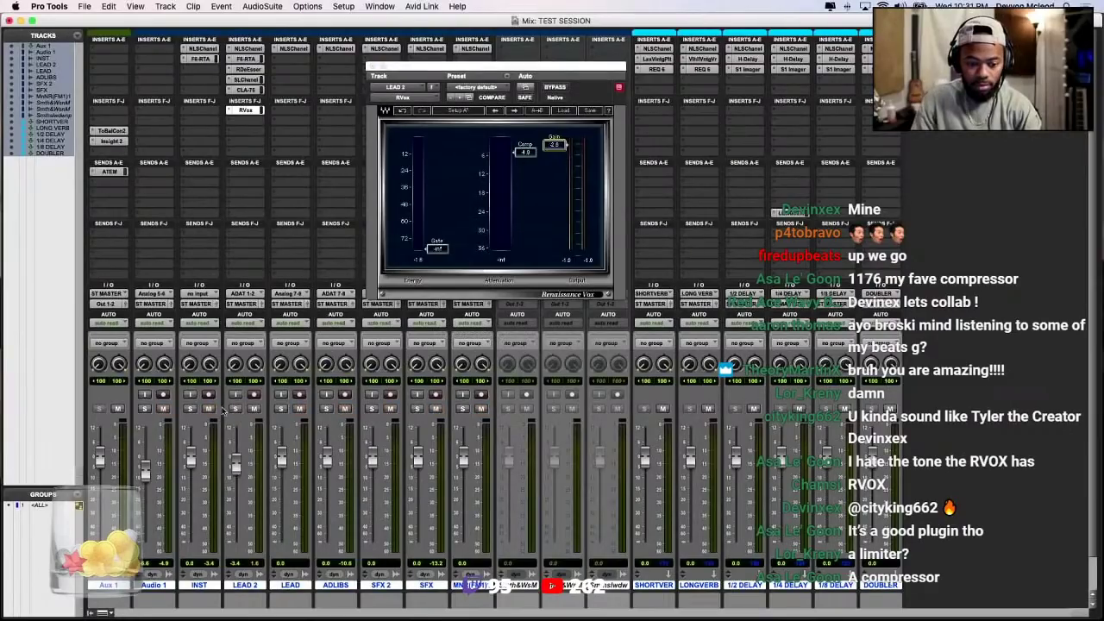
pyautogui.click(189, 408)
pyautogui.click(236, 408)
pyautogui.press('space')
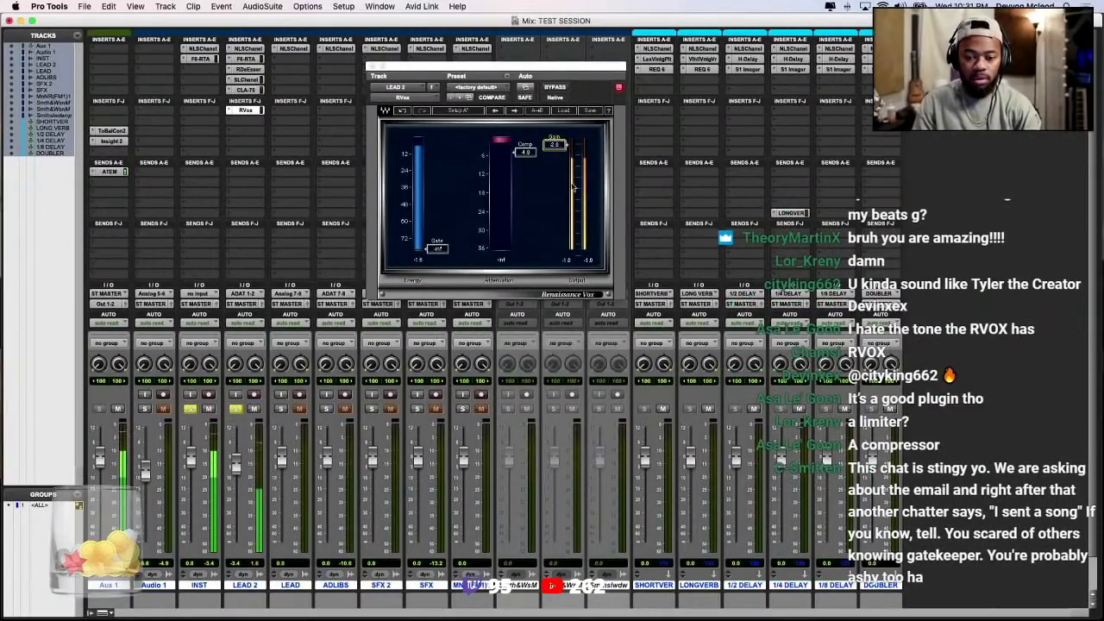
# Compare LEAD 2 against INST with the RVox bypassed and active, leave it active, and close its window
pyautogui.scroll(-2, 338, 283)
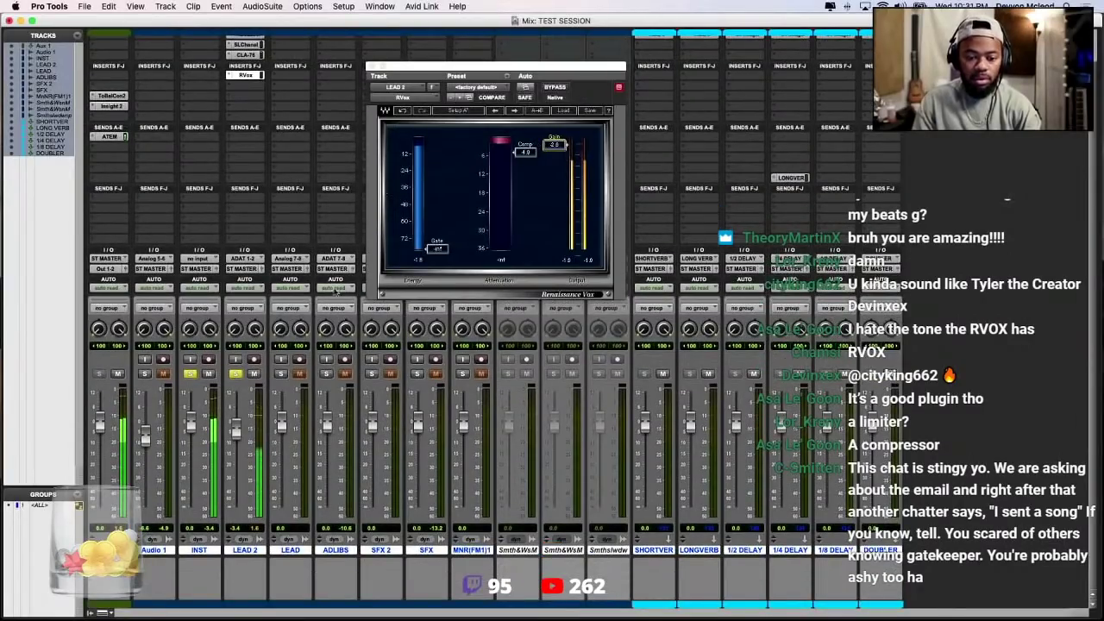
pyautogui.click(557, 90)
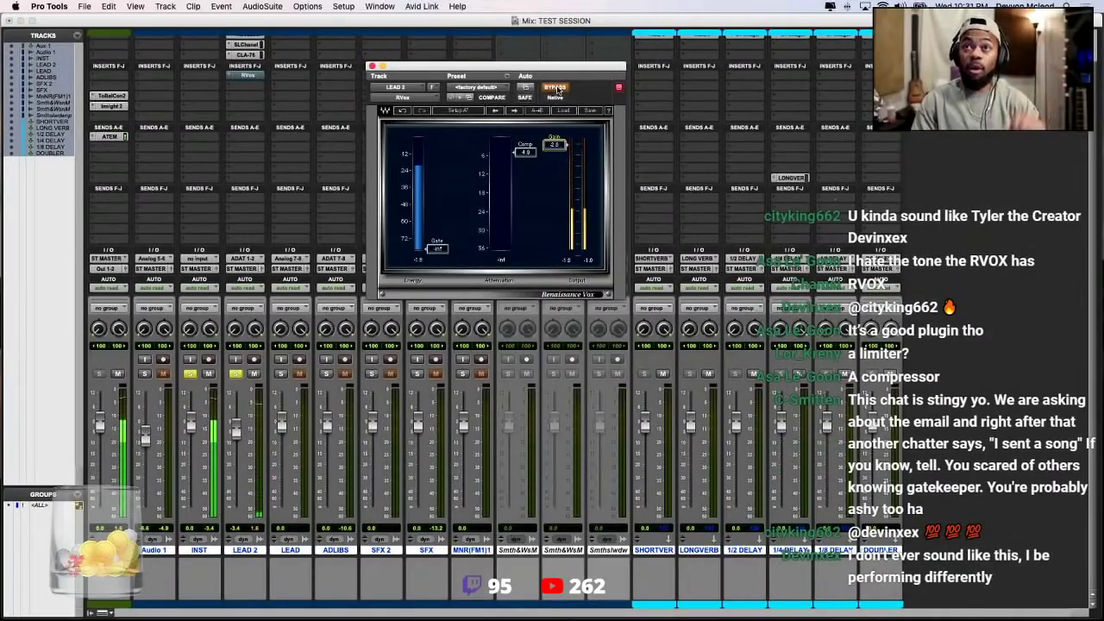
pyautogui.click(557, 90)
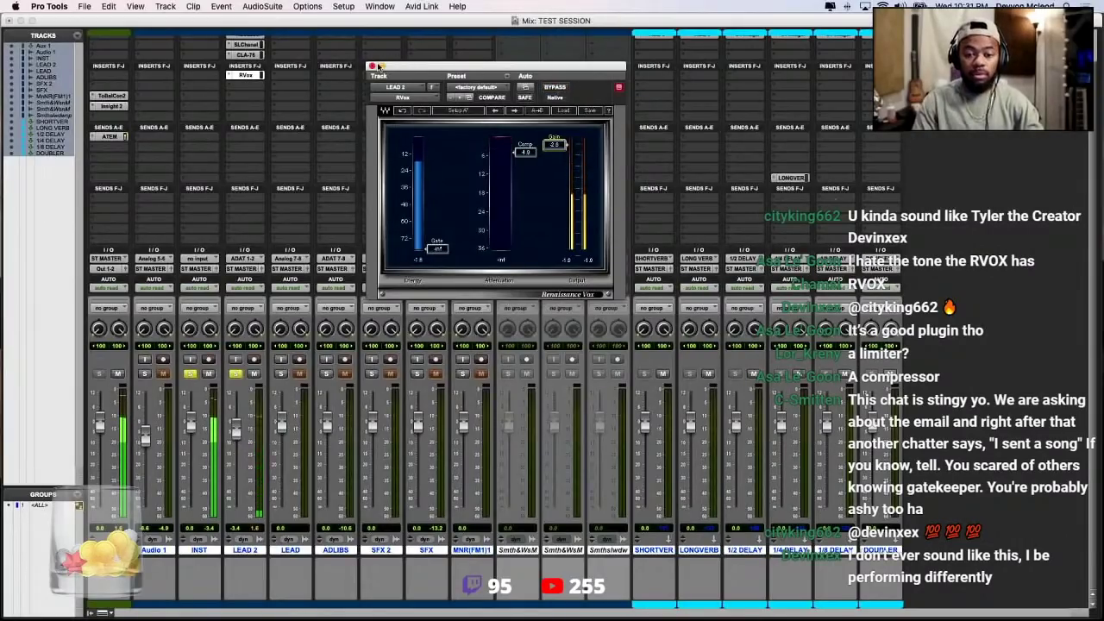
pyautogui.click(372, 66)
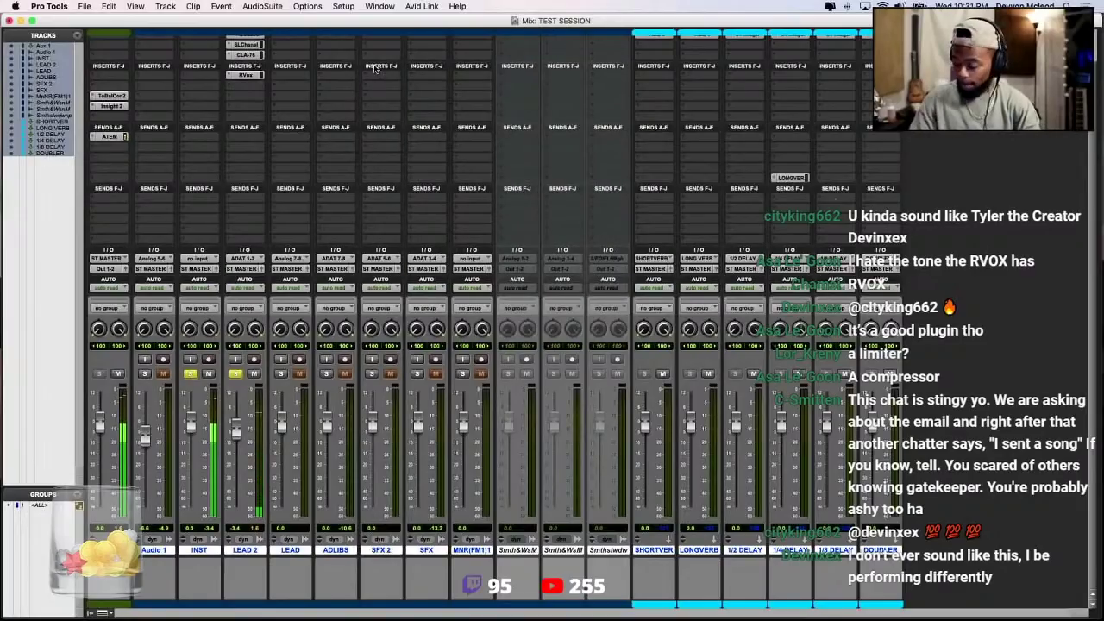
# Insert the stereo RCompressor directly below the RVox on LEAD 2 and switch its release mode from ARC to Manual
pyautogui.scroll(2, 362, 69)
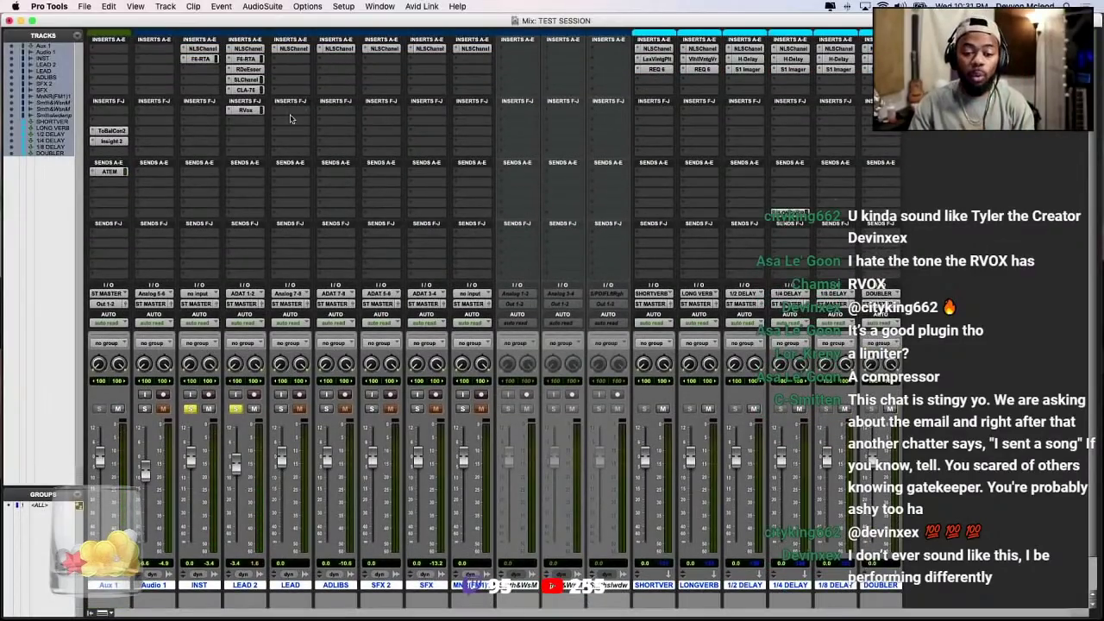
pyautogui.click(250, 122)
pyautogui.moveTo(276, 121)
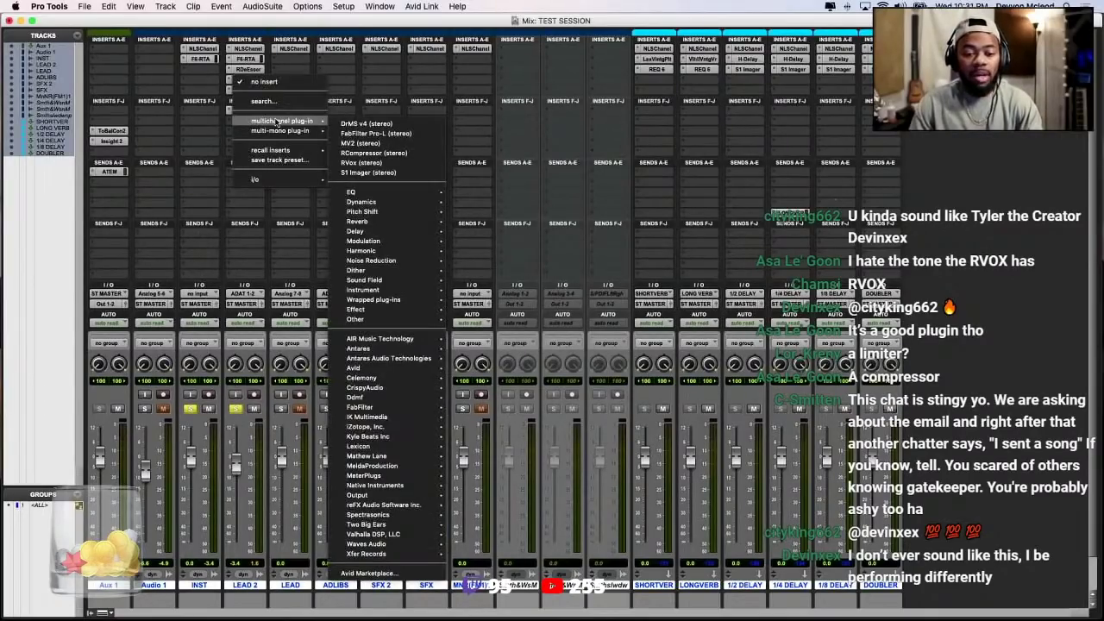
pyautogui.click(263, 101)
pyautogui.write('rec')
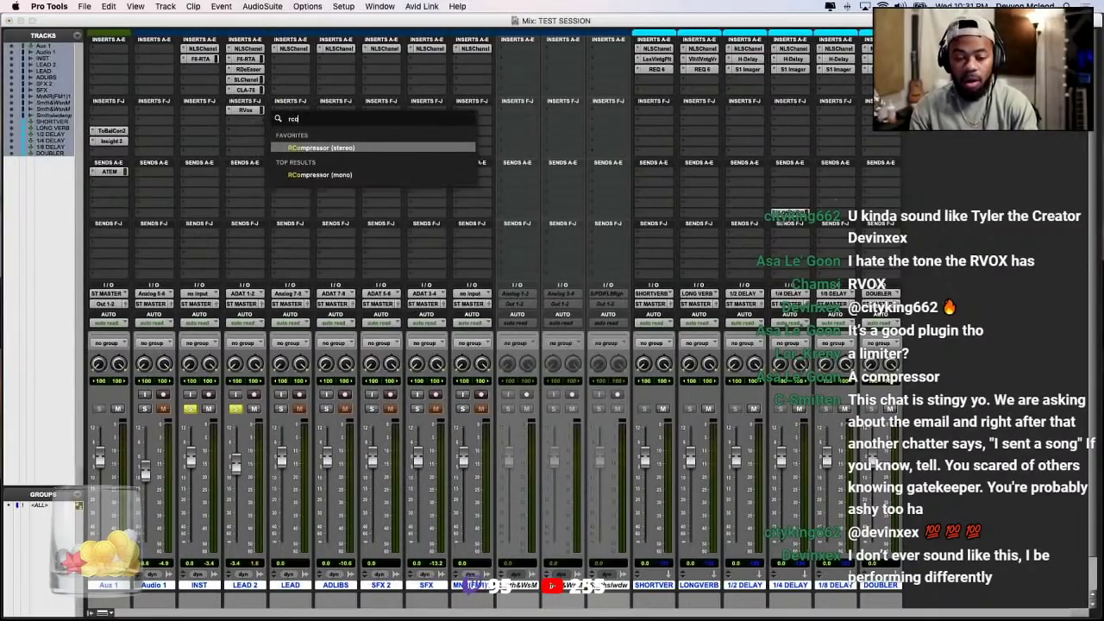
pyautogui.press('Return')
pyautogui.moveTo(439, 69); pyautogui.dragTo(273, 186)
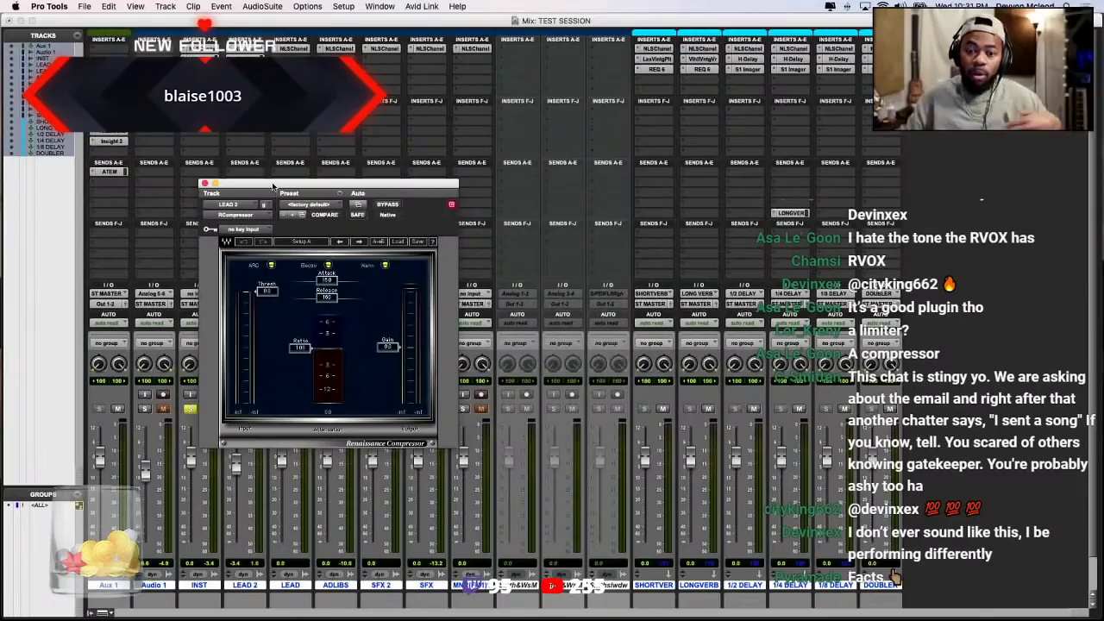
pyautogui.click(272, 266)
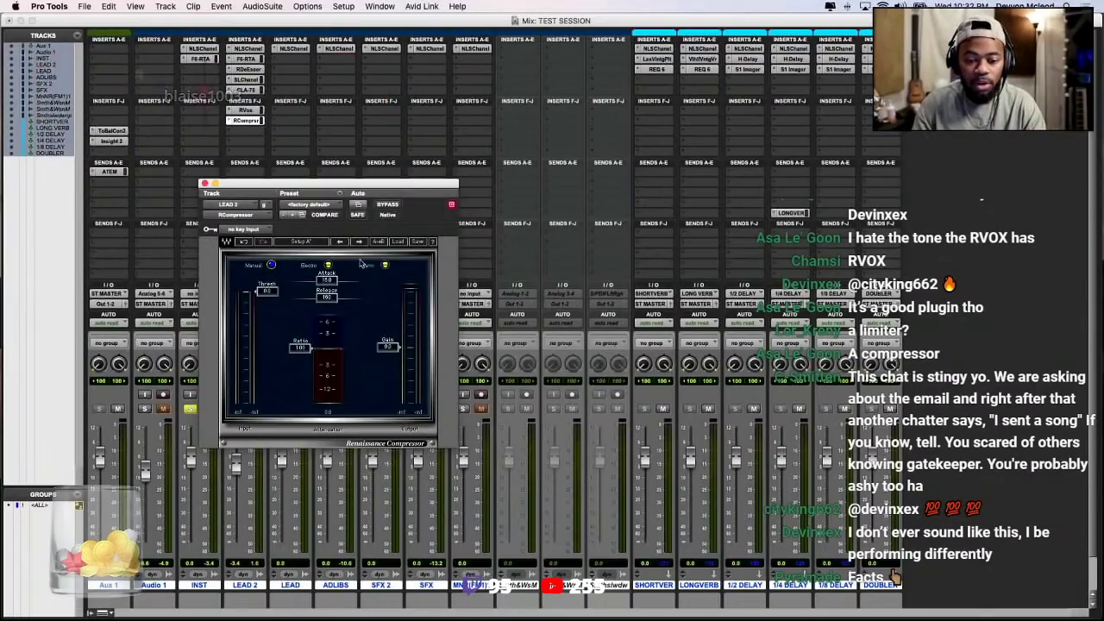
# Set the ratio of the RCompressor on LEAD 2 to 2.00
pyautogui.moveTo(265, 184); pyautogui.dragTo(311, 197)
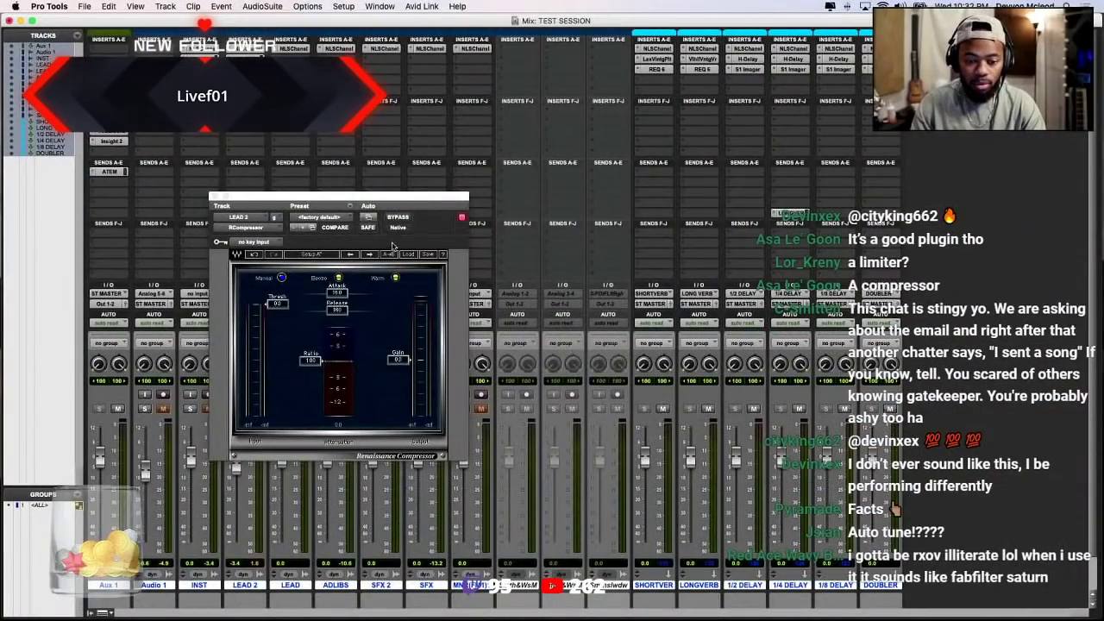
pyautogui.click(309, 362)
pyautogui.press('Return')
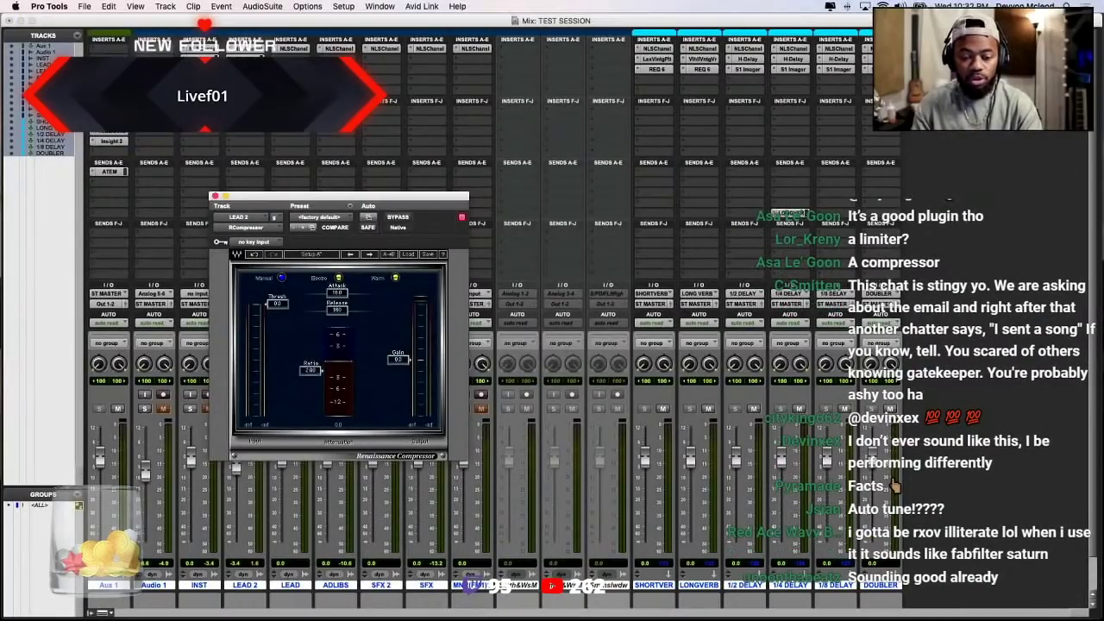
pyautogui.moveTo(356, 198); pyautogui.dragTo(489, 165)
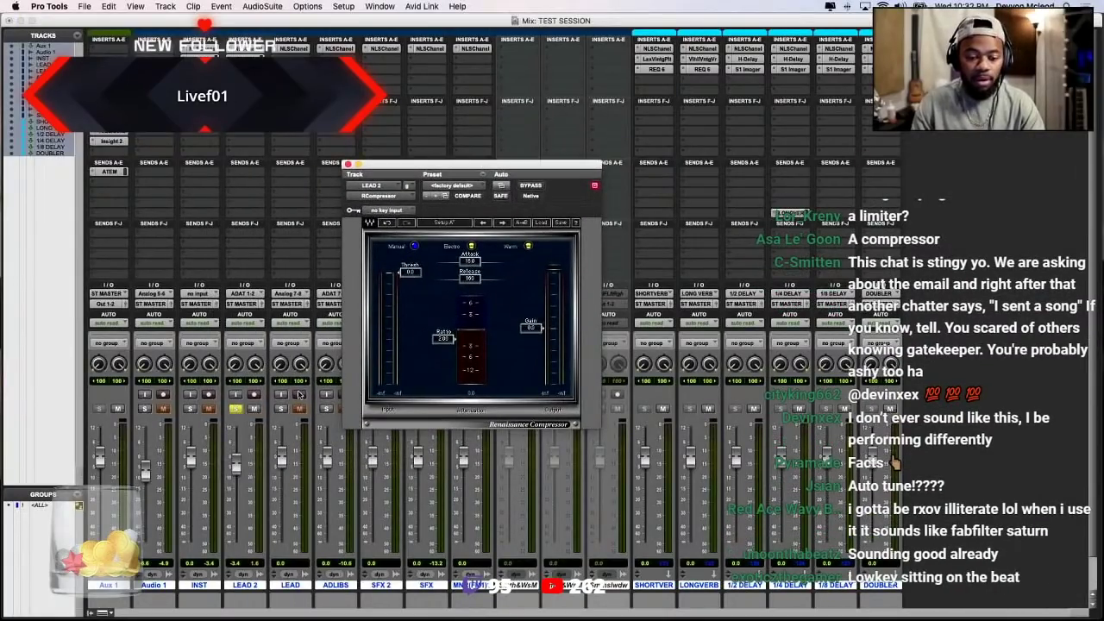
pyautogui.moveTo(449, 164); pyautogui.dragTo(401, 170)
# Lower the RCompressor's threshold to about -17.3, then readjust its attack and shorten its release to about 60.5
pyautogui.moveTo(401, 269); pyautogui.dragTo(401, 272)
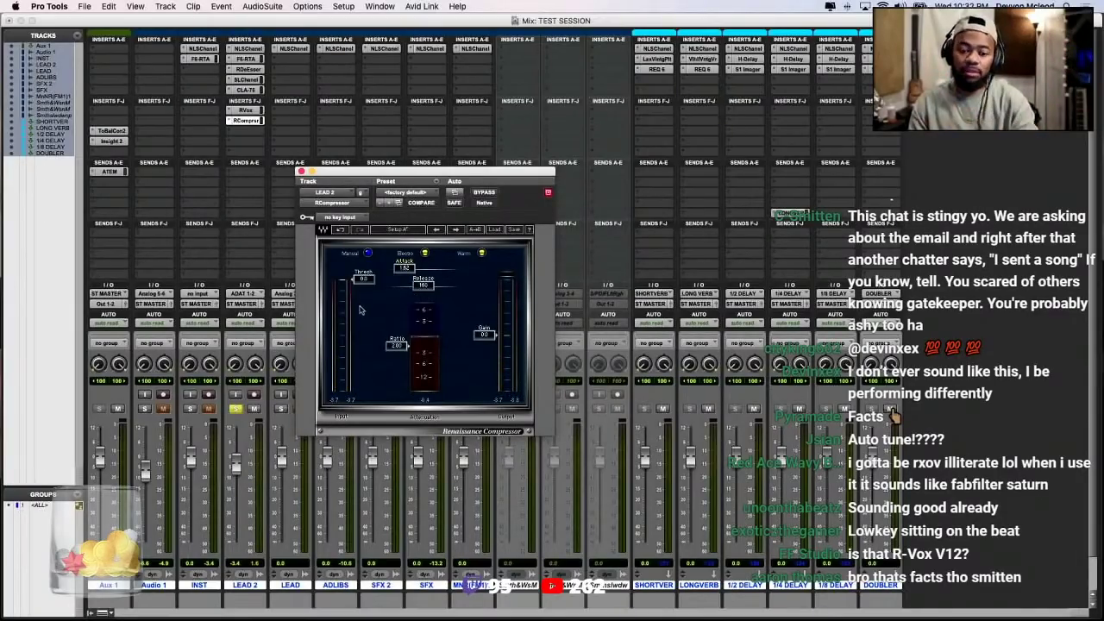
pyautogui.moveTo(364, 281); pyautogui.dragTo(364, 306)
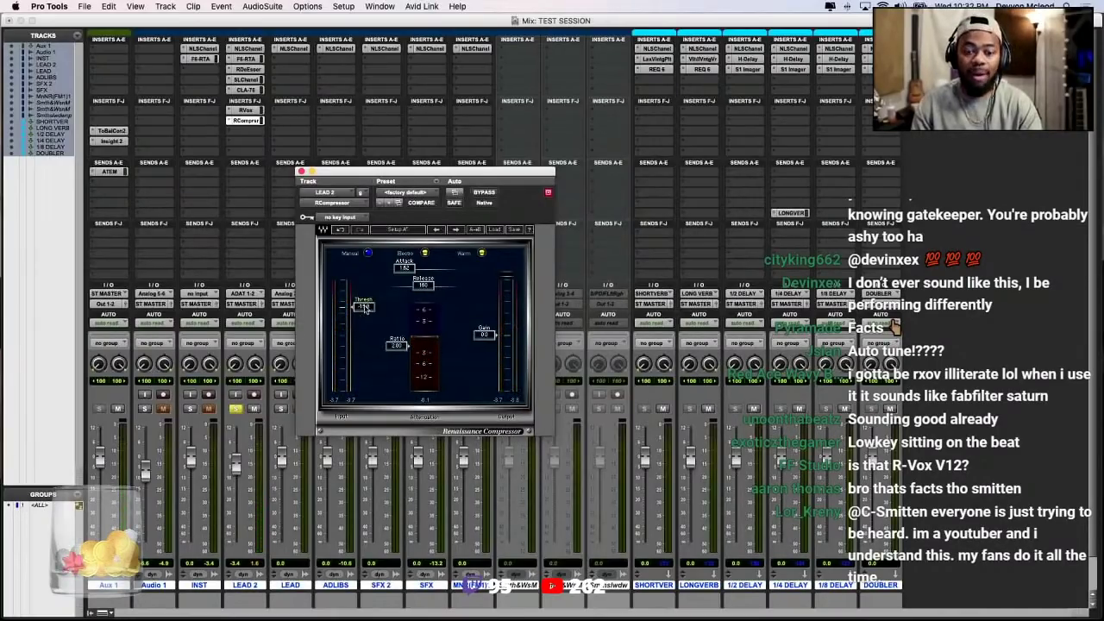
pyautogui.moveTo(365, 309); pyautogui.dragTo(365, 313)
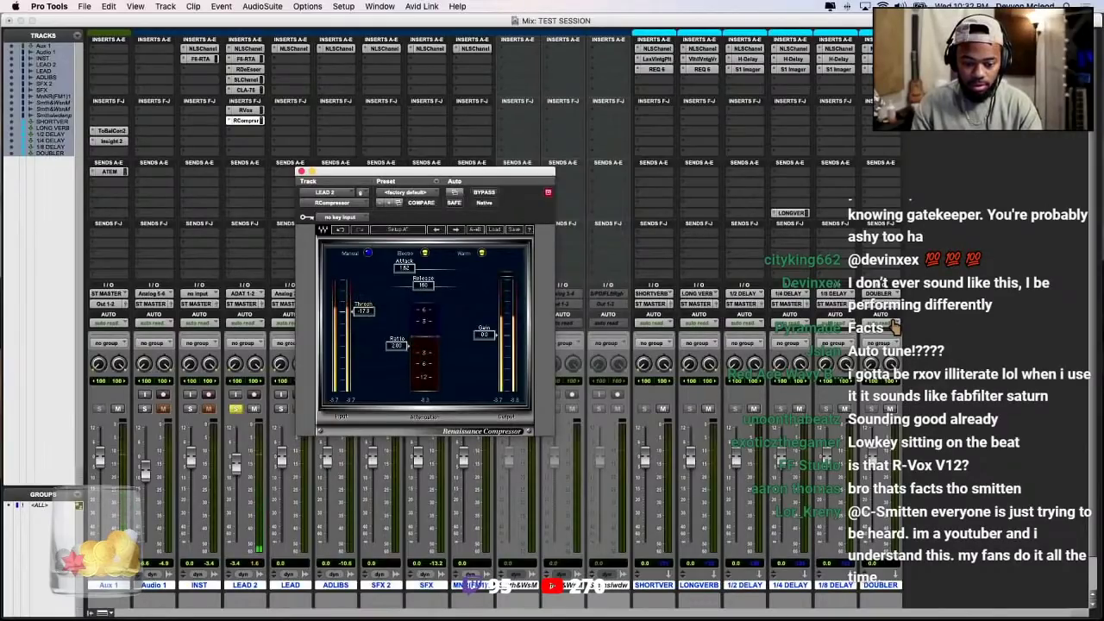
pyautogui.moveTo(410, 266); pyautogui.dragTo(420, 267)
pyautogui.moveTo(422, 285); pyautogui.dragTo(415, 285)
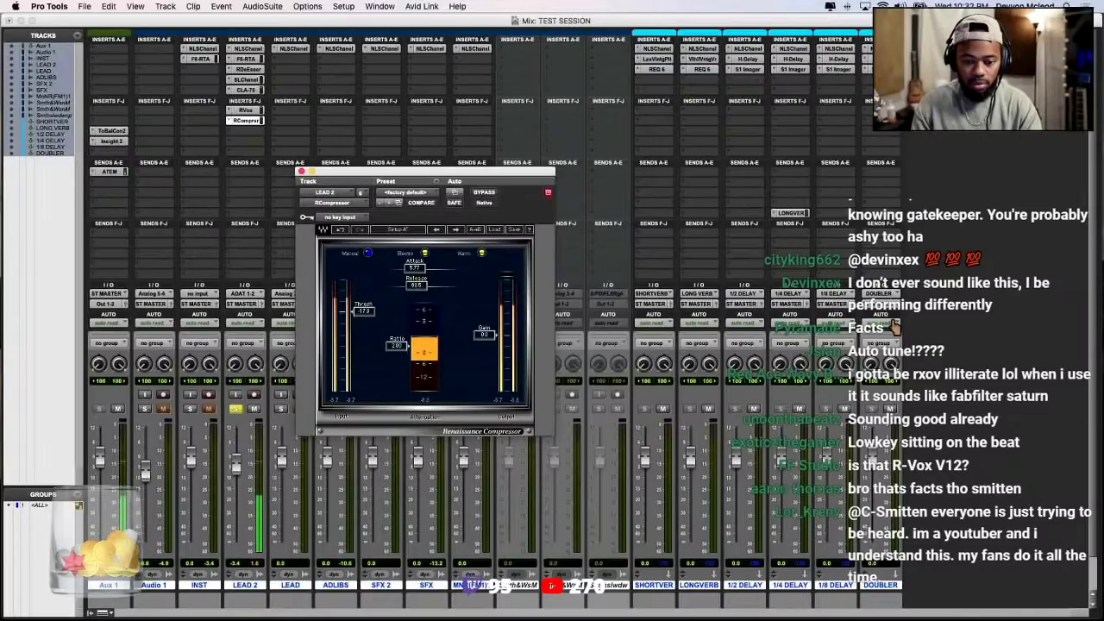
# Raise the RCompressor's gain to about 4.8 while comparing LEAD 2 with the plug-in bypassed and active, leaving it active
pyautogui.moveTo(485, 331); pyautogui.dragTo(484, 325)
pyautogui.click(488, 193)
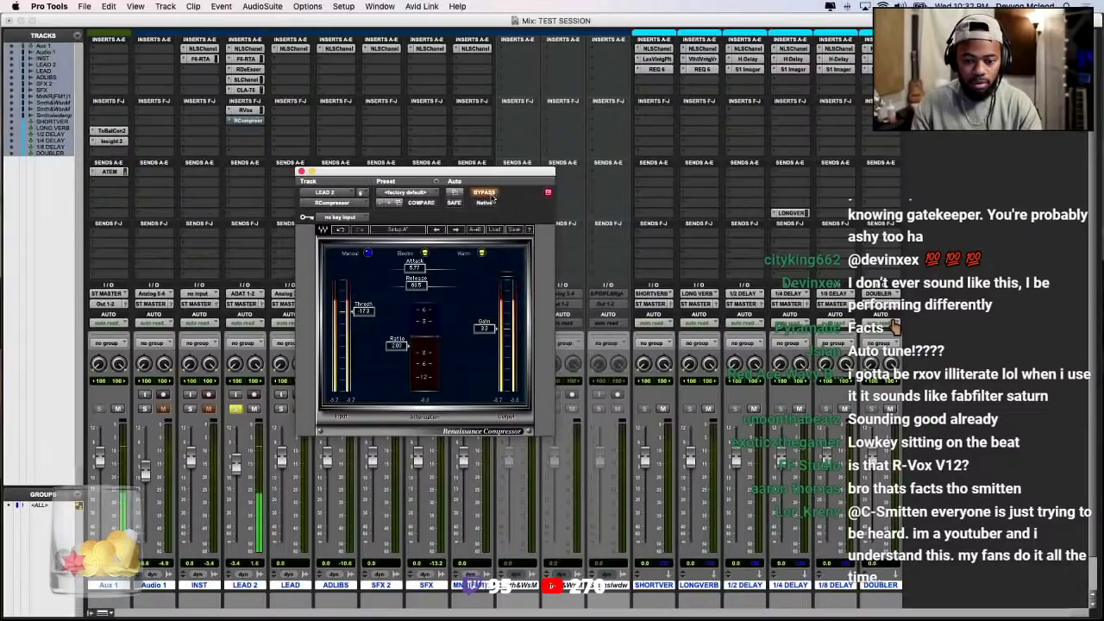
pyautogui.click(490, 194)
pyautogui.moveTo(488, 330); pyautogui.dragTo(488, 327)
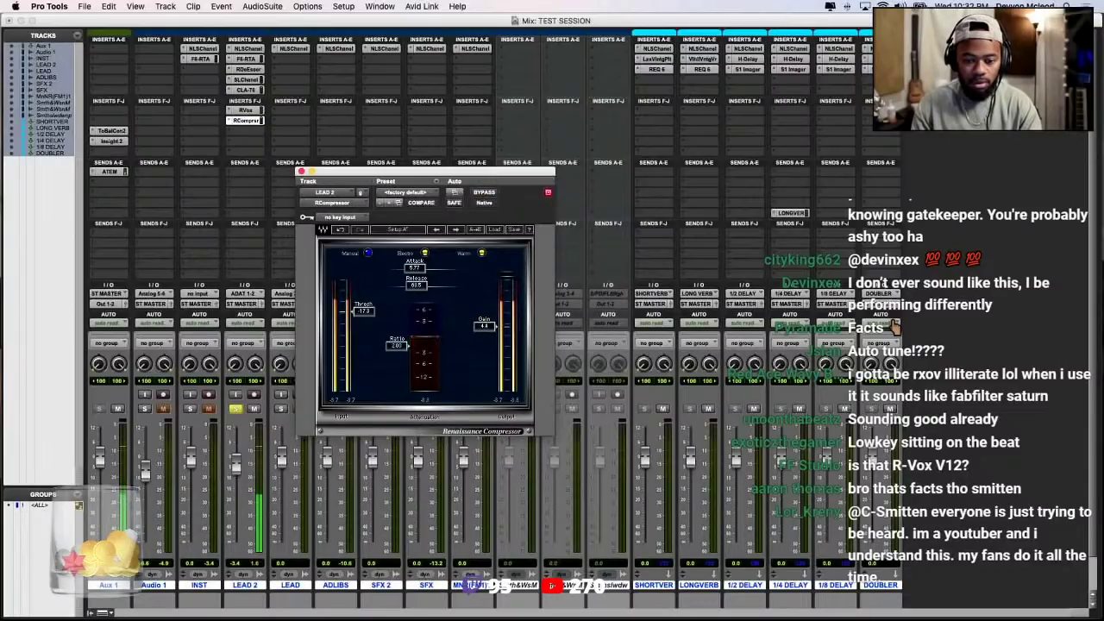
pyautogui.click(489, 193)
pyautogui.click(490, 194)
pyautogui.moveTo(483, 170); pyautogui.dragTo(493, 160)
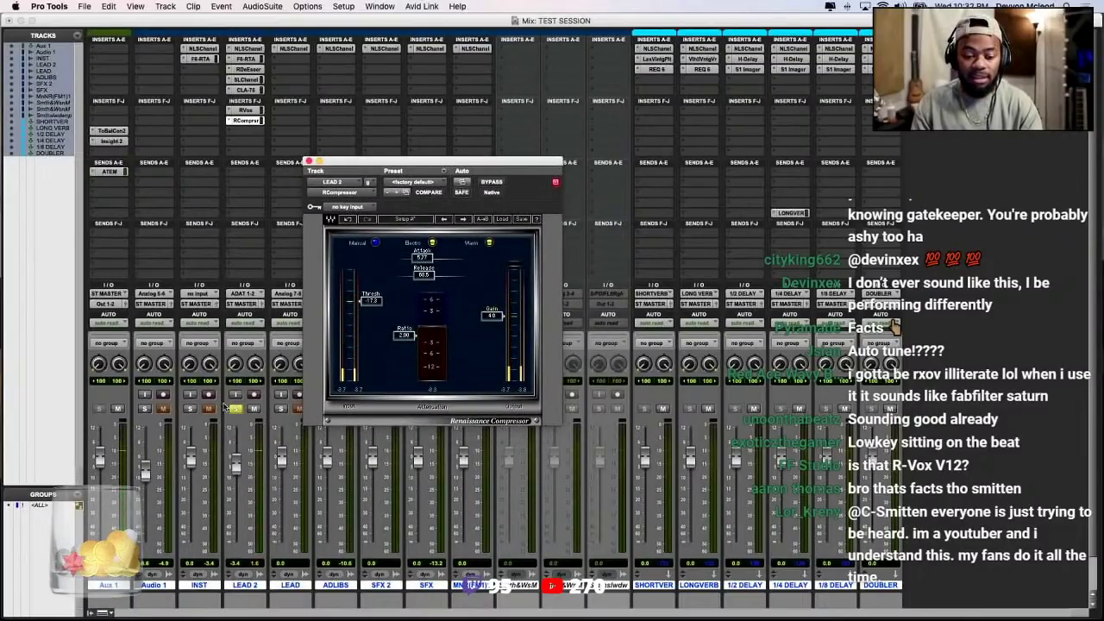
# Solo INST with LEAD 2, shorten the RCompressor's release to about 38.1, and try Smooth before returning to Warm
pyautogui.click(191, 409)
pyautogui.moveTo(420, 258); pyautogui.dragTo(420, 276)
pyautogui.moveTo(423, 259); pyautogui.dragTo(422, 257)
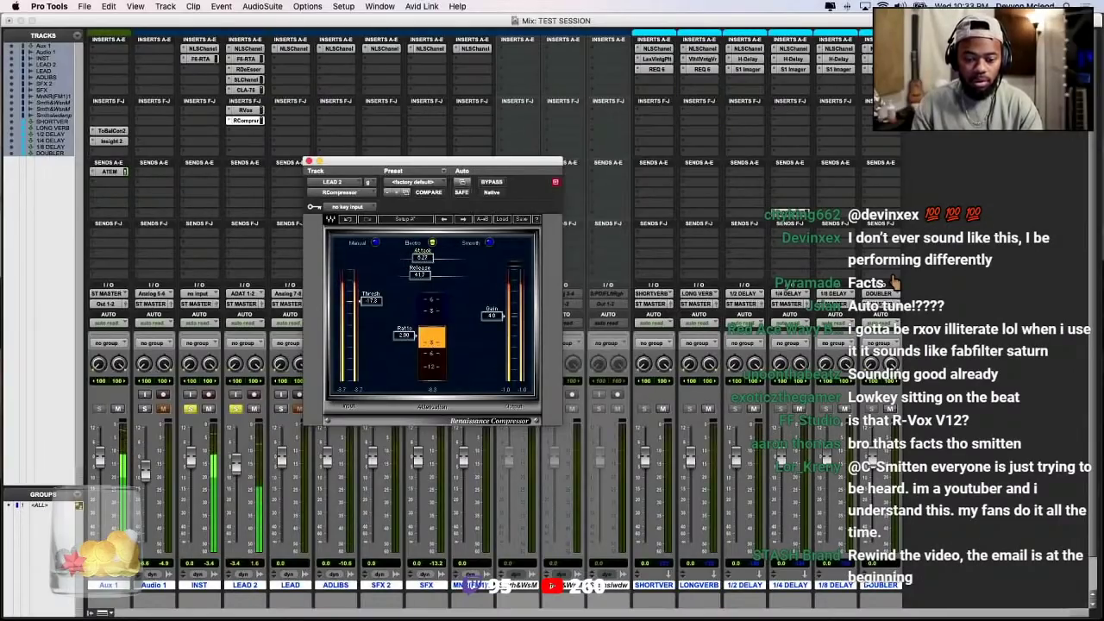
pyautogui.click(489, 243)
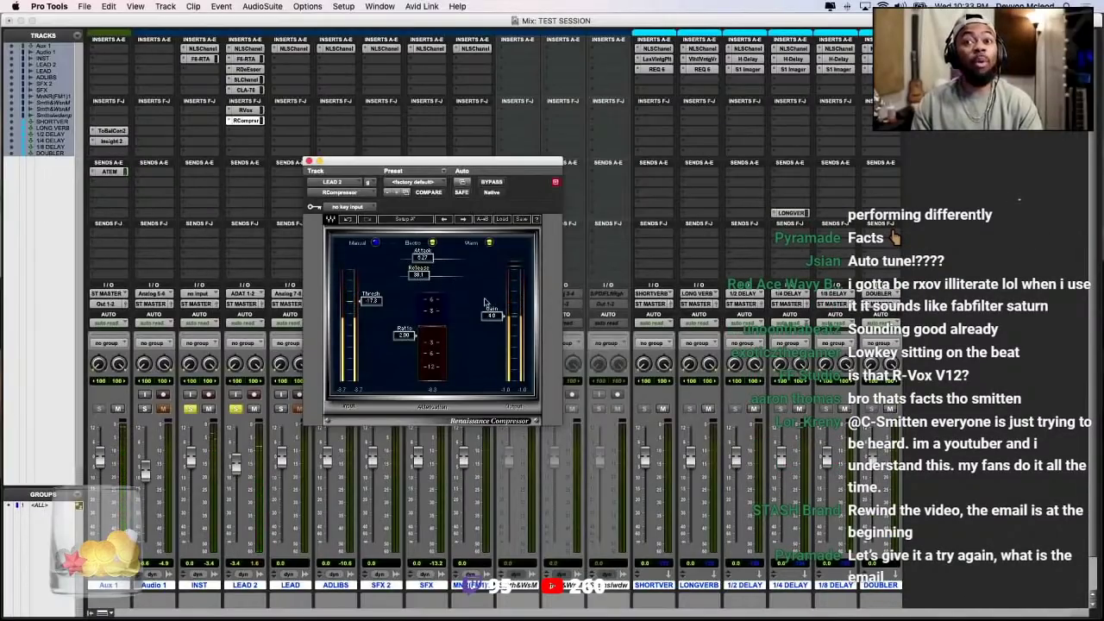
# Compare the RCompressor bypassed and active against INST, trim its gain to about 4.4, and close its window with it active
pyautogui.moveTo(465, 162); pyautogui.dragTo(483, 127)
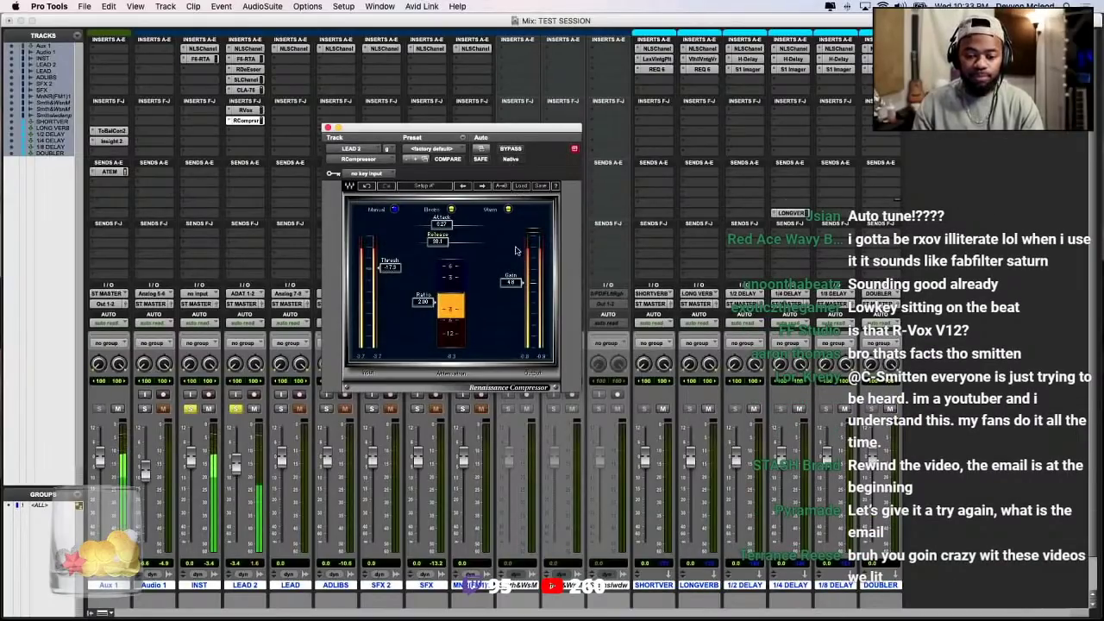
pyautogui.click(509, 149)
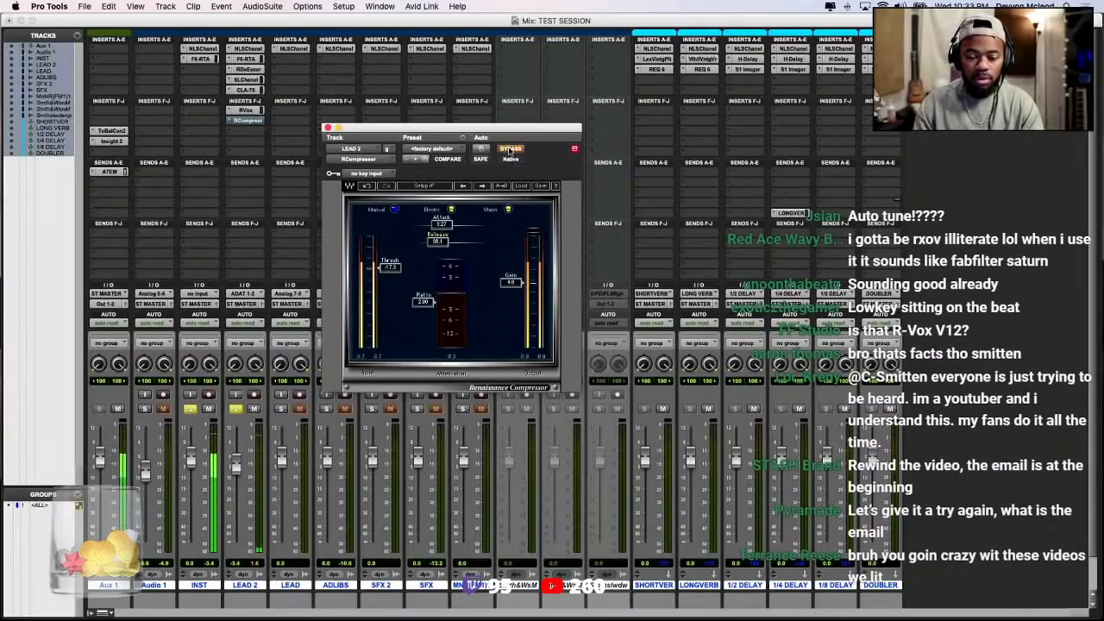
pyautogui.click(509, 149)
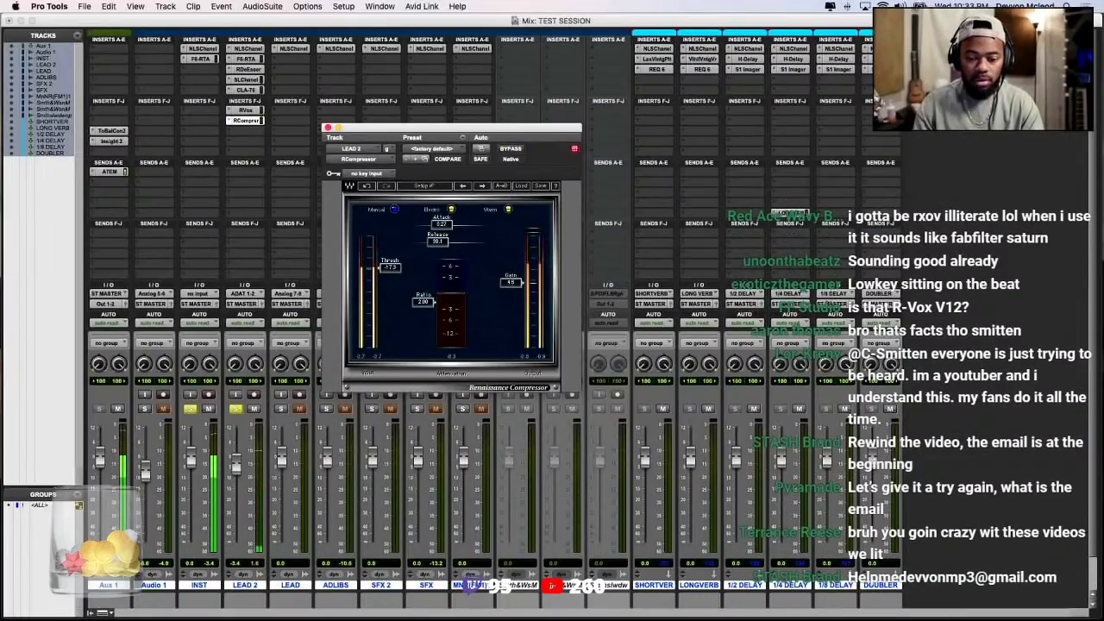
pyautogui.click(512, 150)
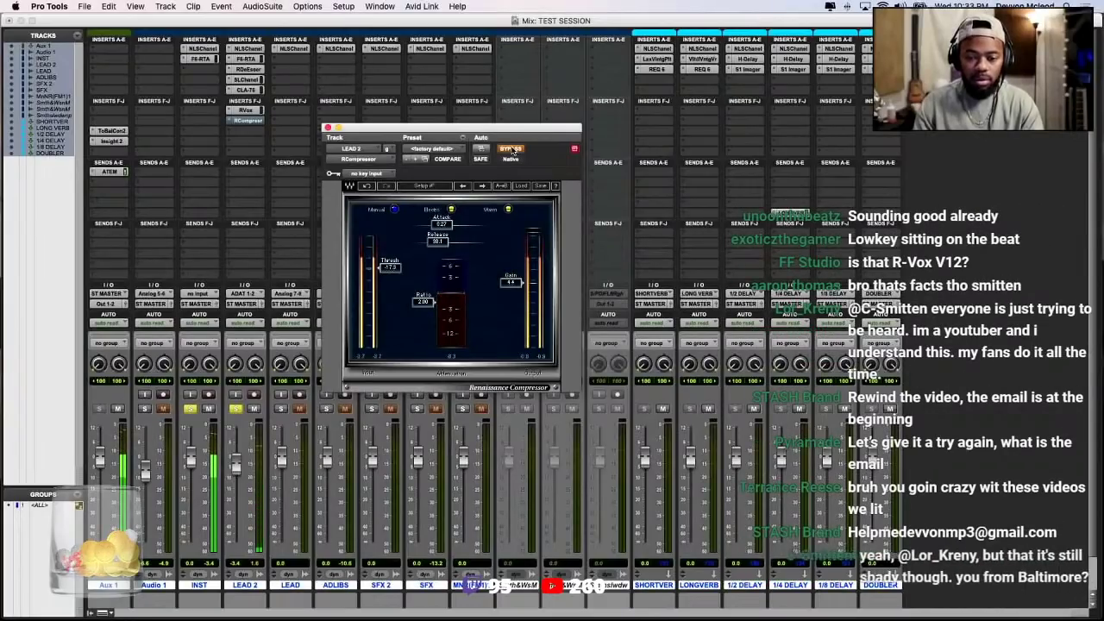
pyautogui.click(513, 150)
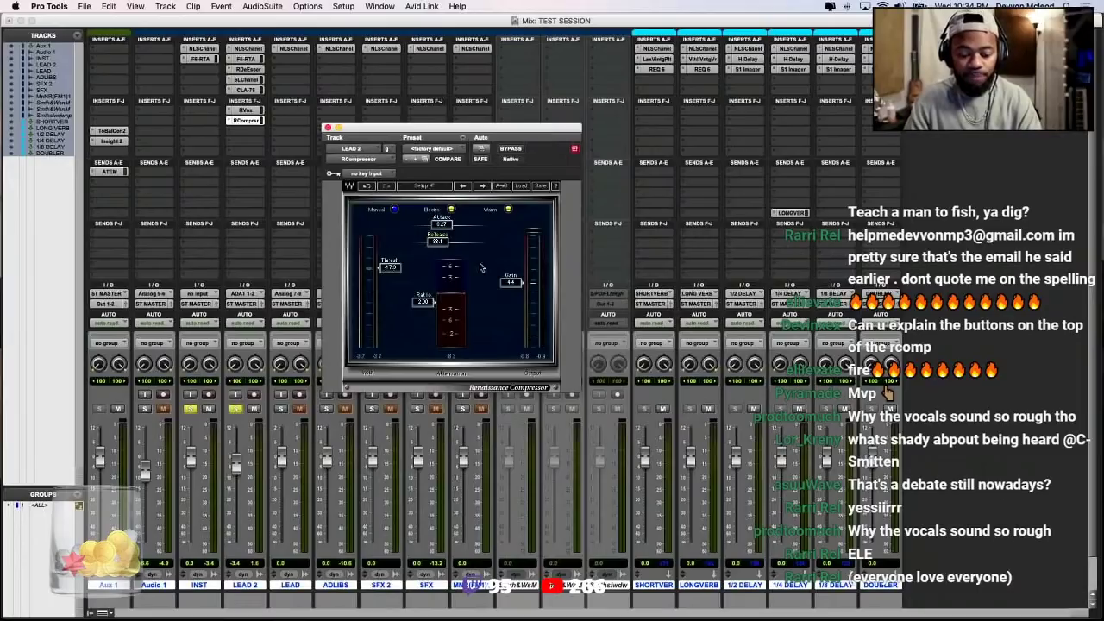
pyautogui.click(327, 127)
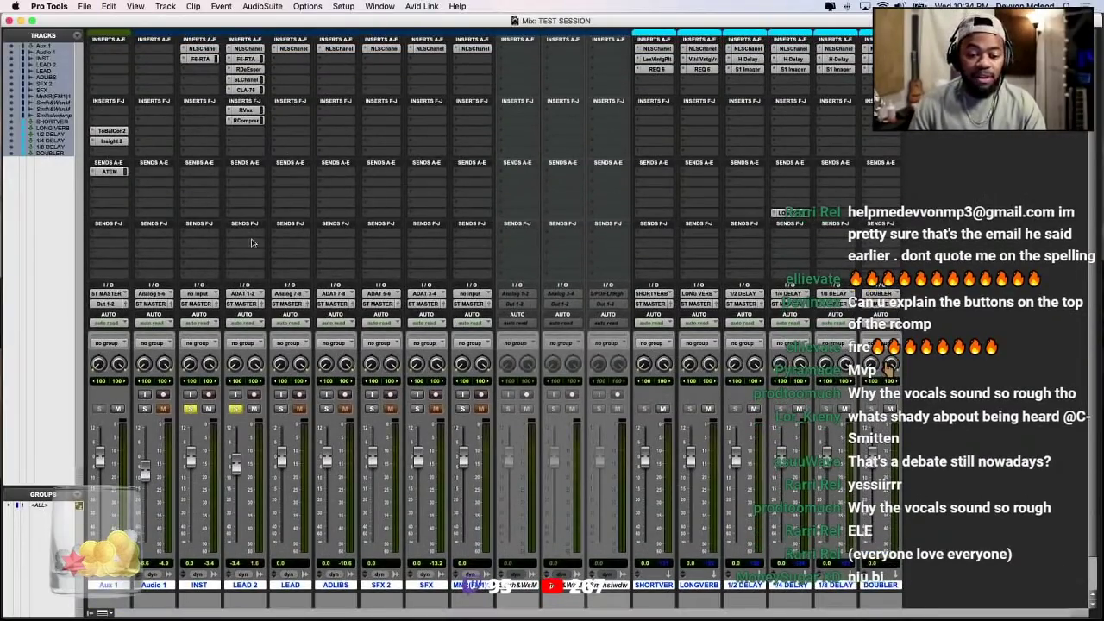
# Insert the stereo Smack Attack directly below the RCompressor on LEAD 2
pyautogui.click(251, 244)
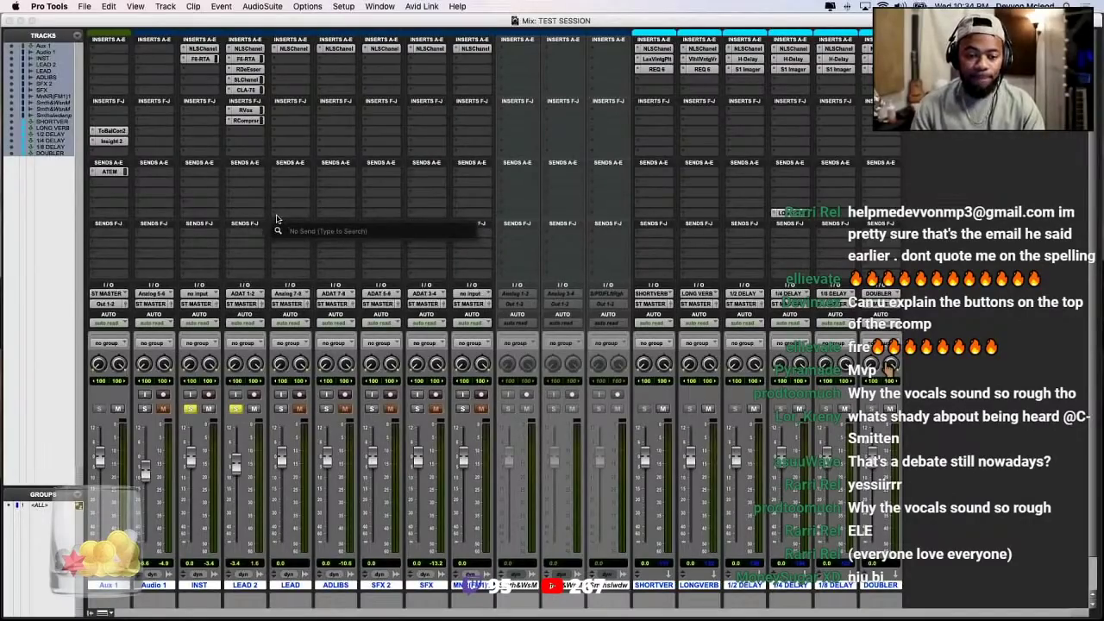
pyautogui.click(254, 140)
pyautogui.click(254, 138)
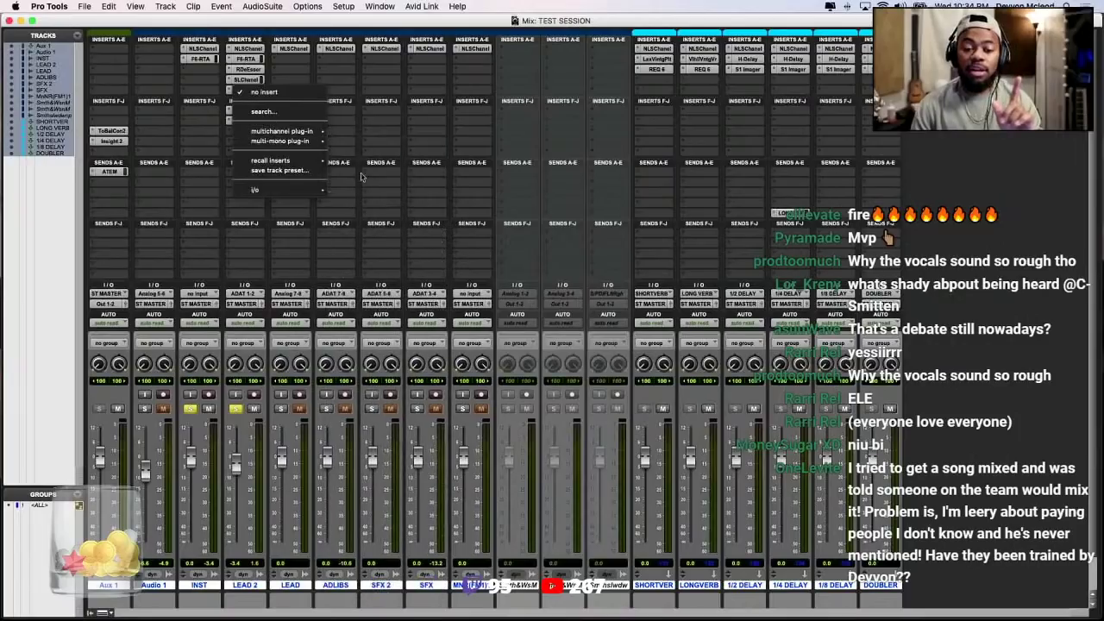
pyautogui.moveTo(306, 132)
pyautogui.moveTo(360, 212)
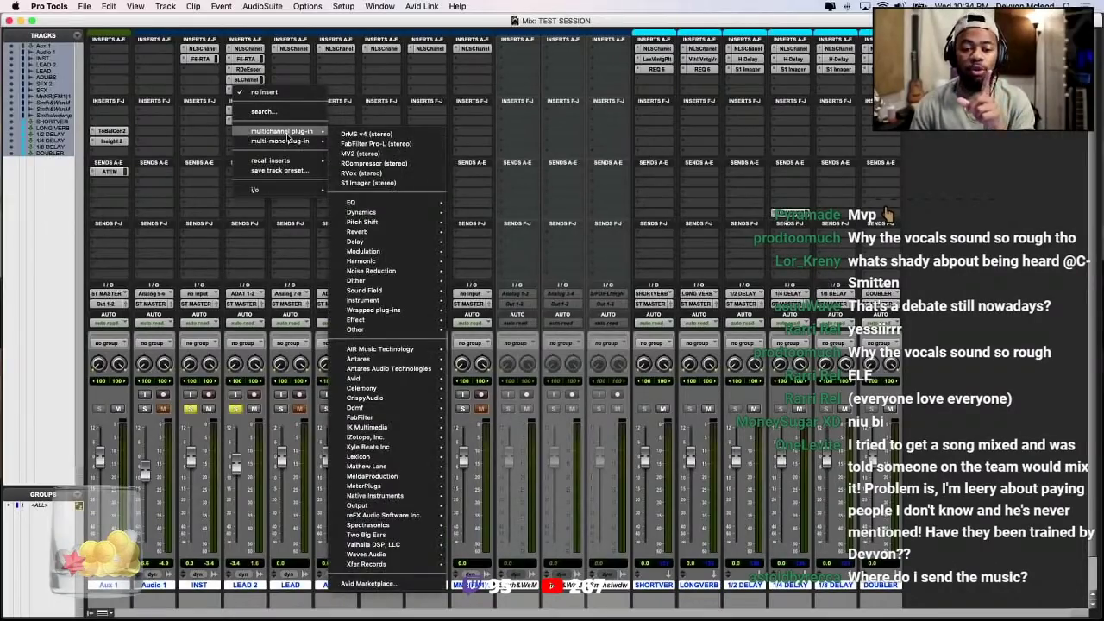
pyautogui.click(291, 115)
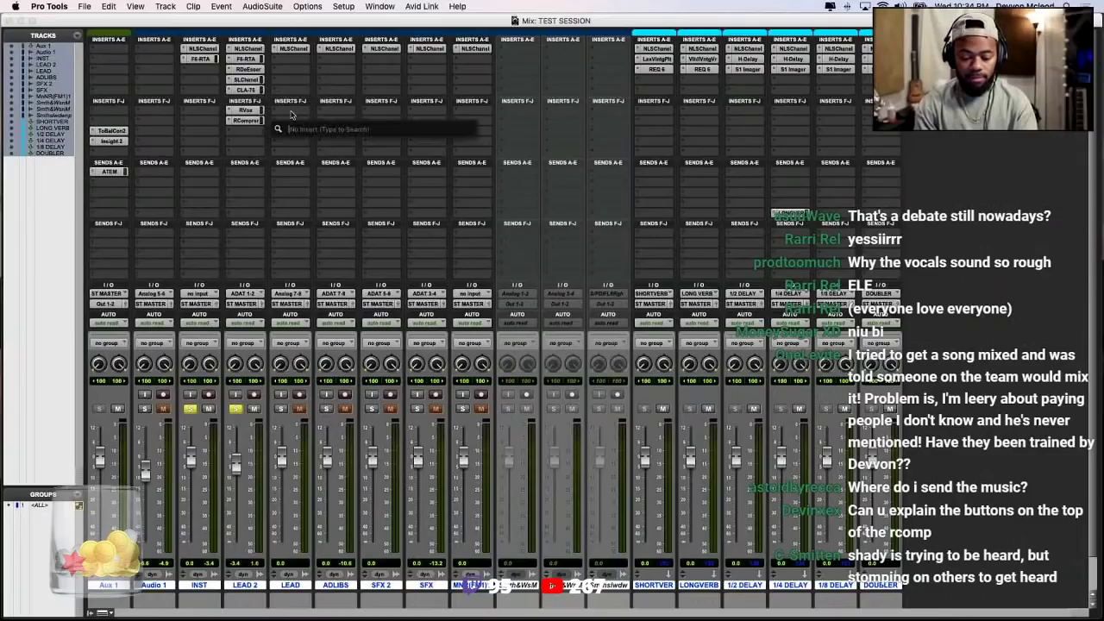
pyautogui.write('smack')
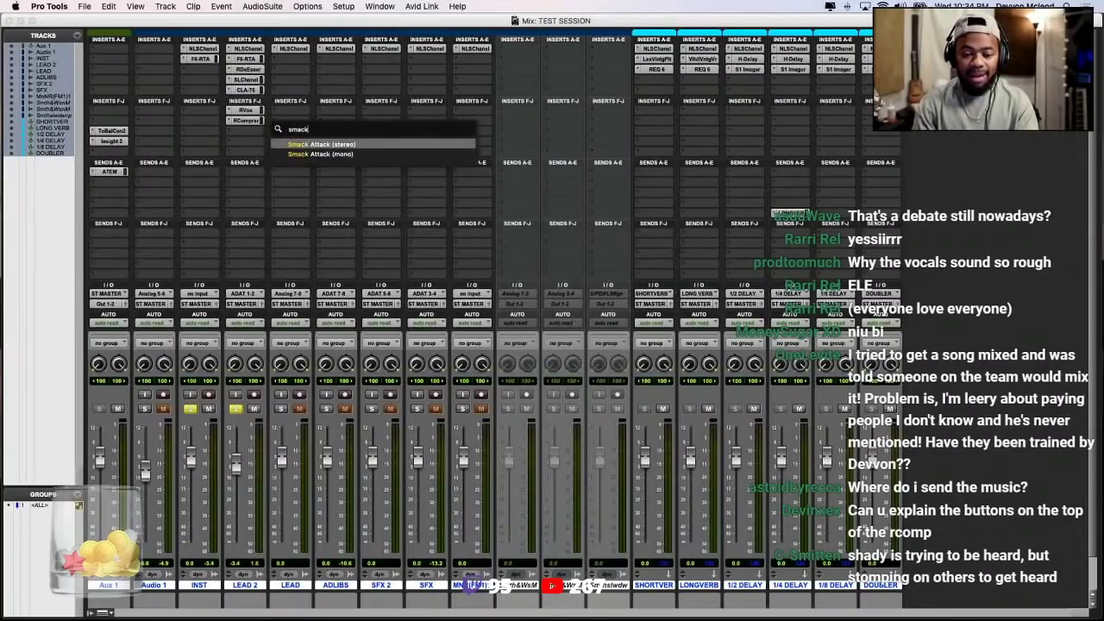
pyautogui.press('Return')
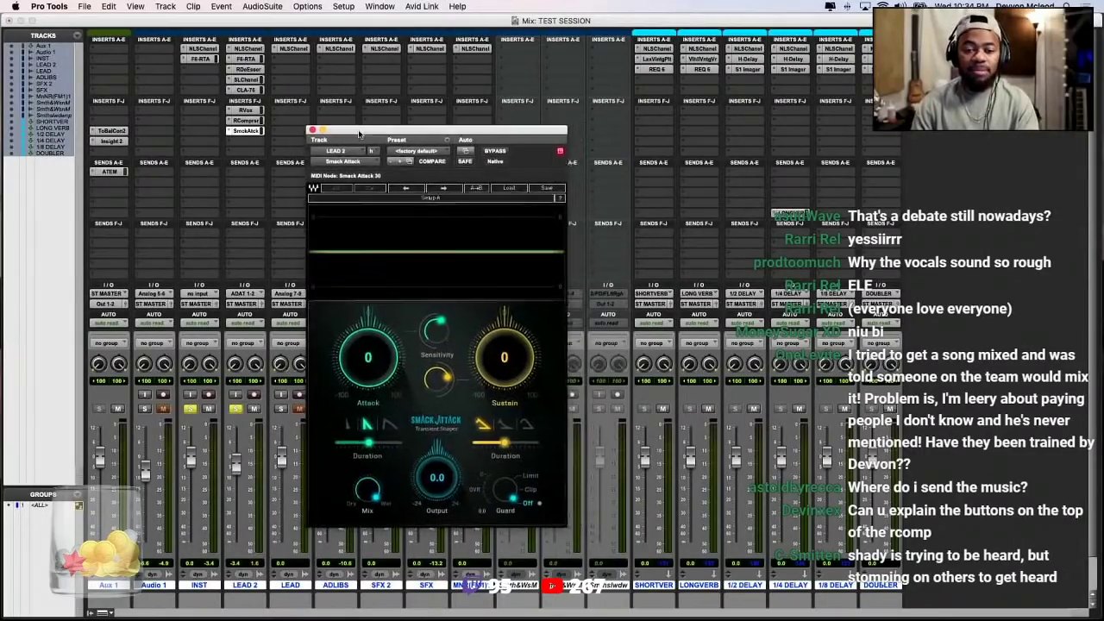
# Load the A Lil More preset in Smack Attack and lower its output to about -1.9
pyautogui.click(412, 153)
pyautogui.click(432, 63)
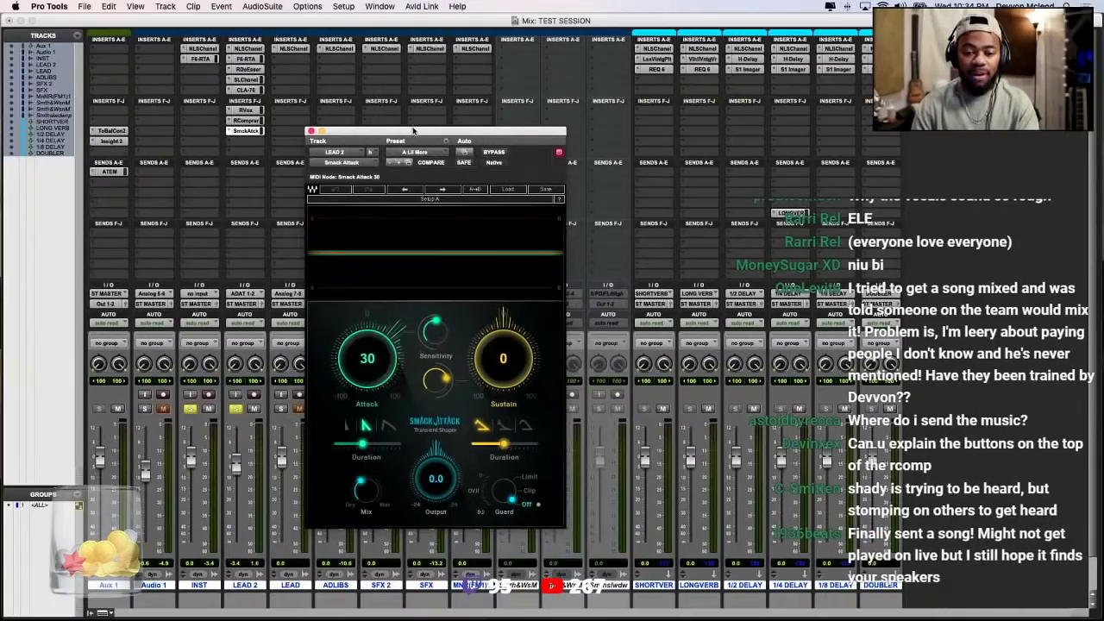
pyautogui.moveTo(414, 140); pyautogui.dragTo(436, 91)
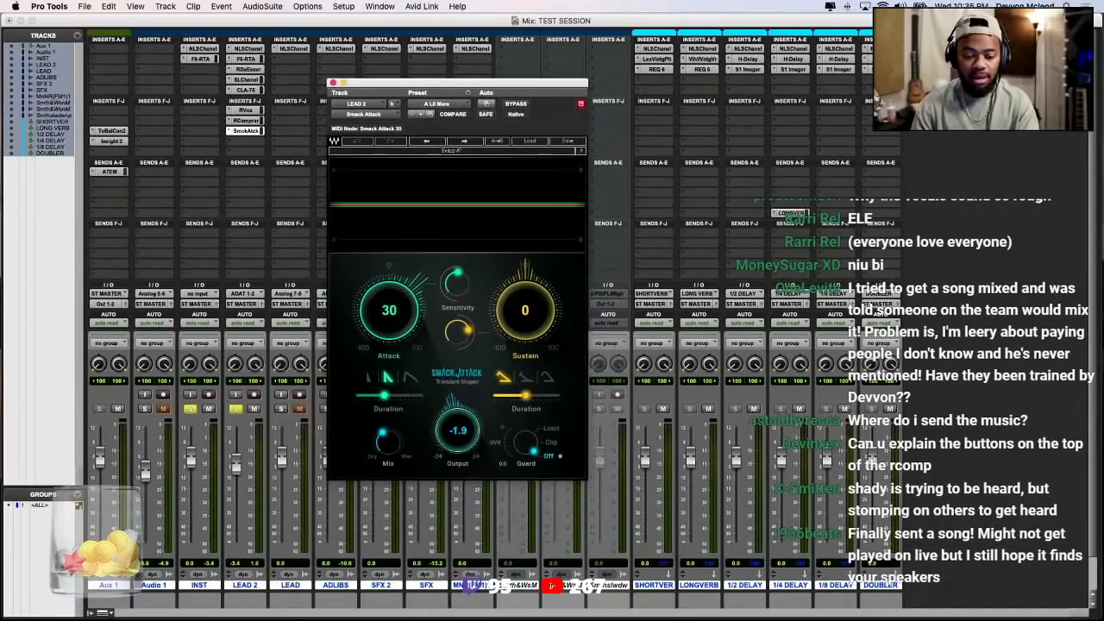
# Unsolo INST and lower Smack Attack's output to about -2.2 while comparing it bypassed and active, leaving it active
pyautogui.click(192, 408)
pyautogui.click(538, 112)
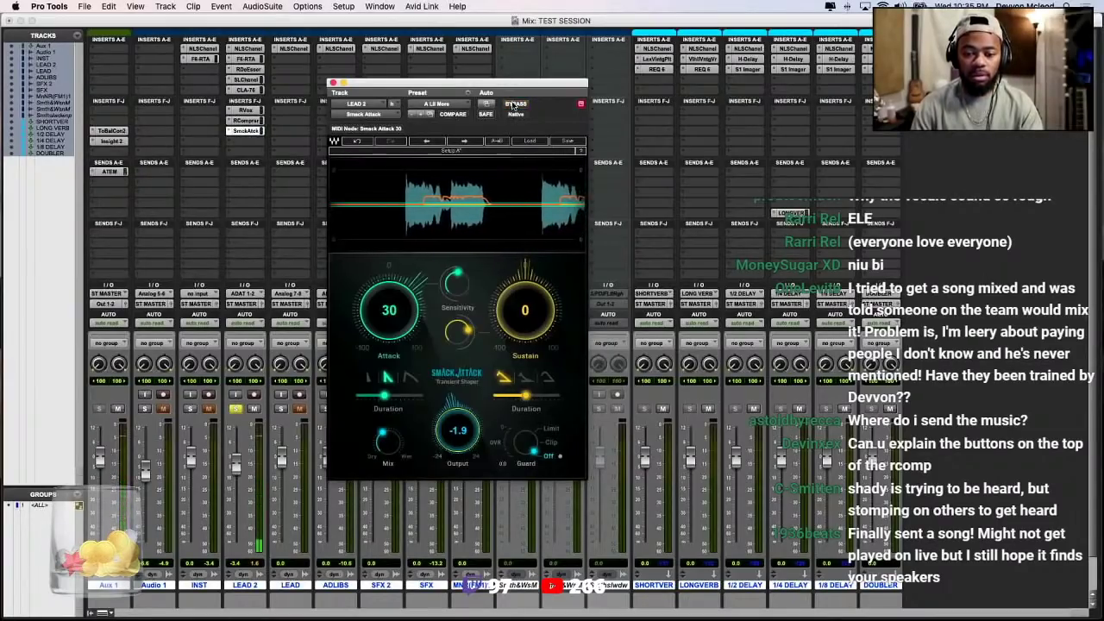
pyautogui.click(513, 104)
pyautogui.click(513, 104)
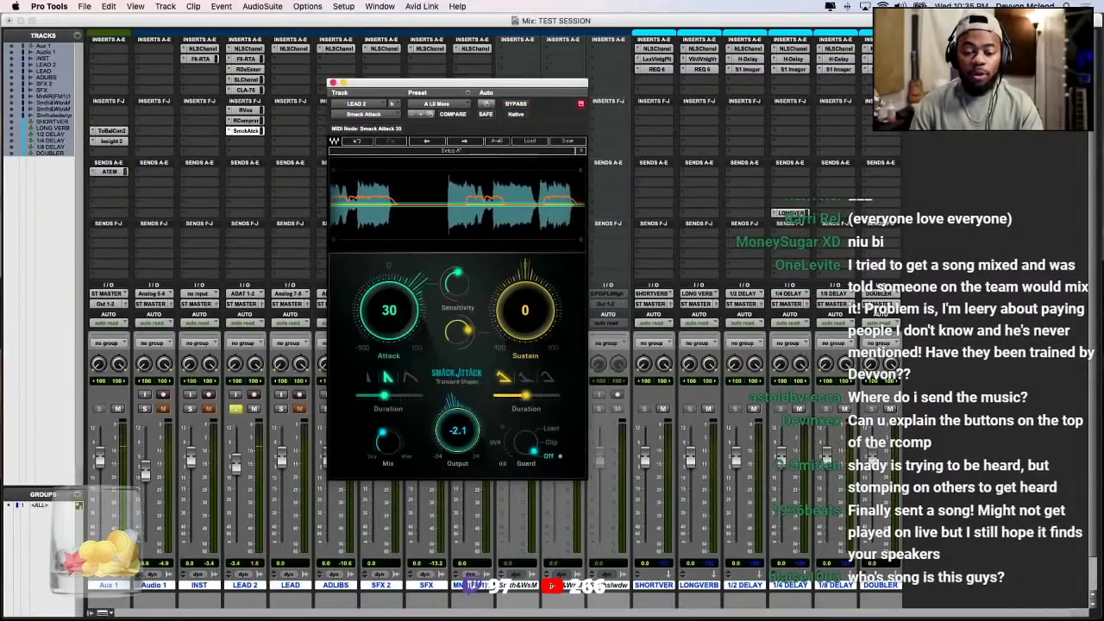
pyautogui.scroll(-3, 457, 395)
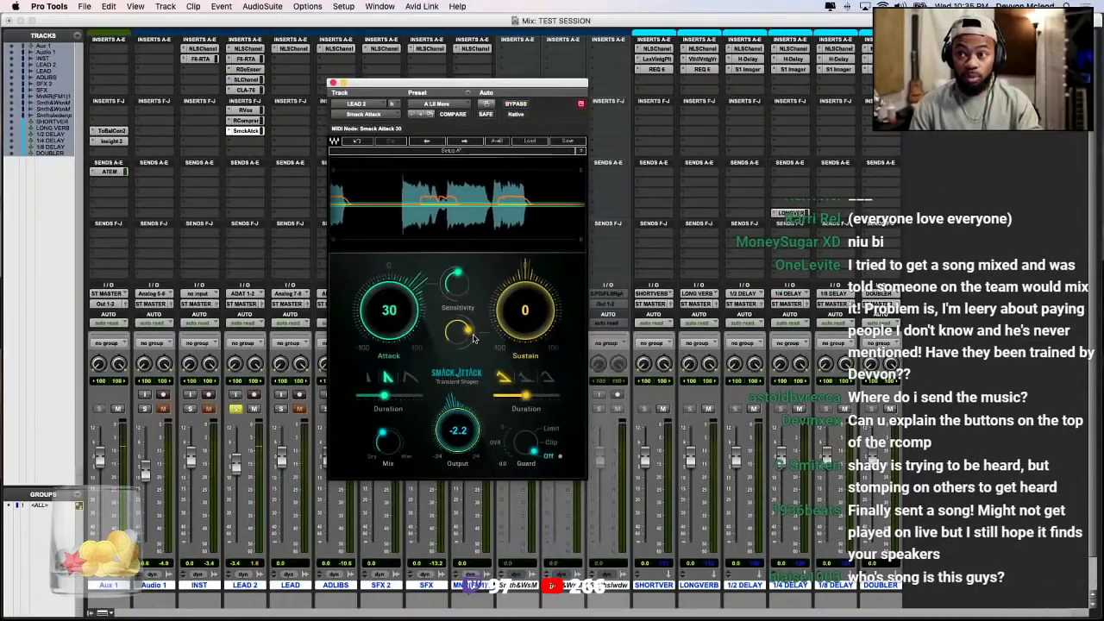
pyautogui.click(516, 104)
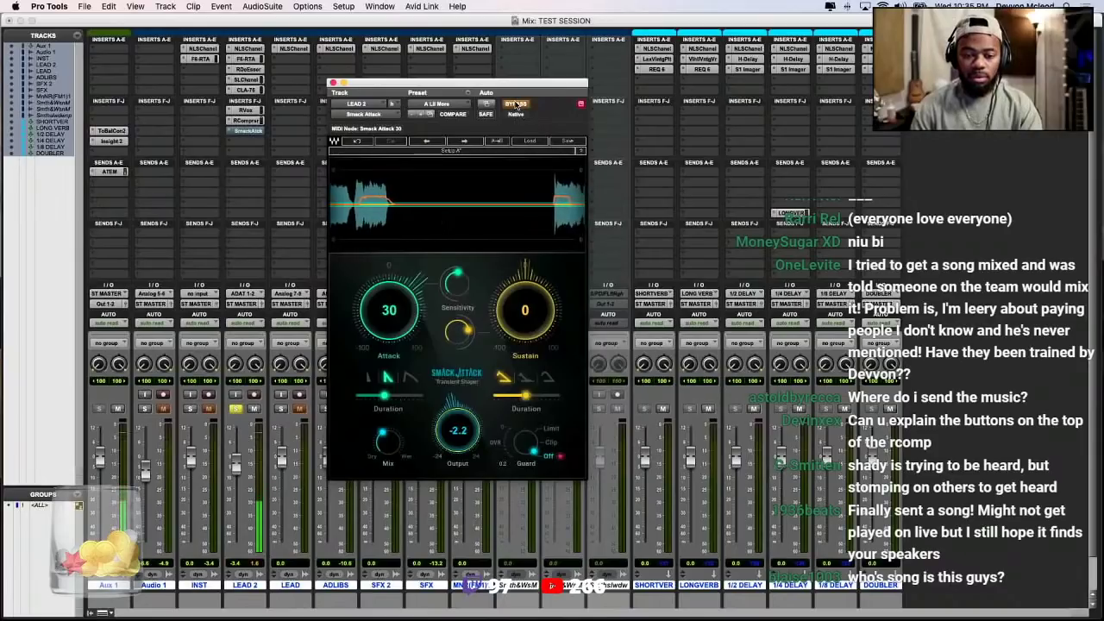
pyautogui.click(516, 104)
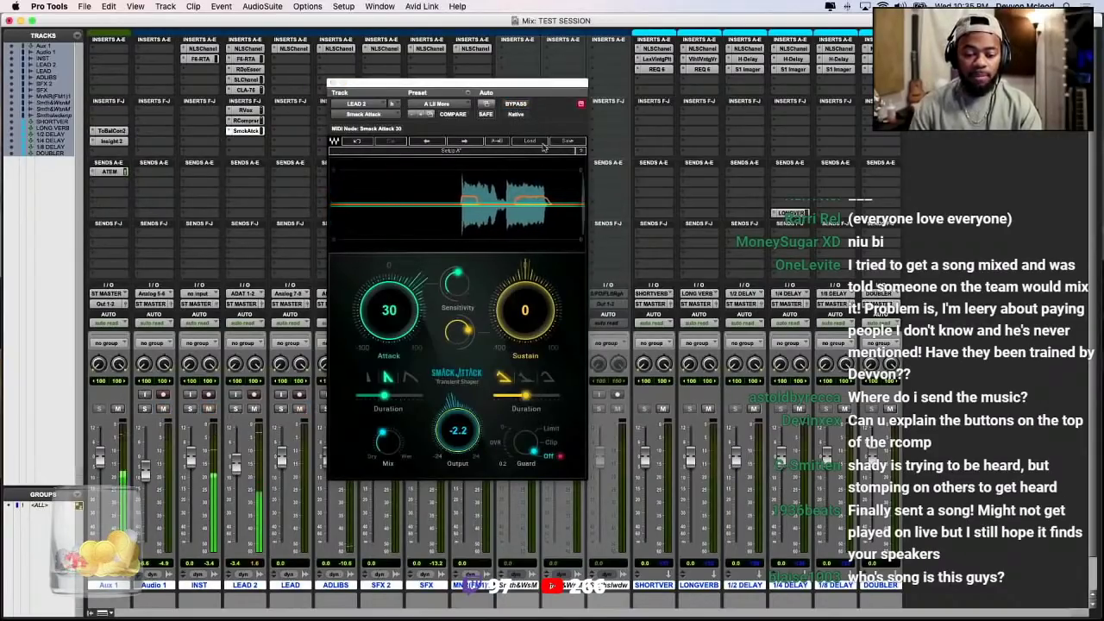
# Lower Smack Attack's output to about -2.7 while listening against INST, close its window, and unsolo INST
pyautogui.moveTo(493, 84); pyautogui.dragTo(505, 75)
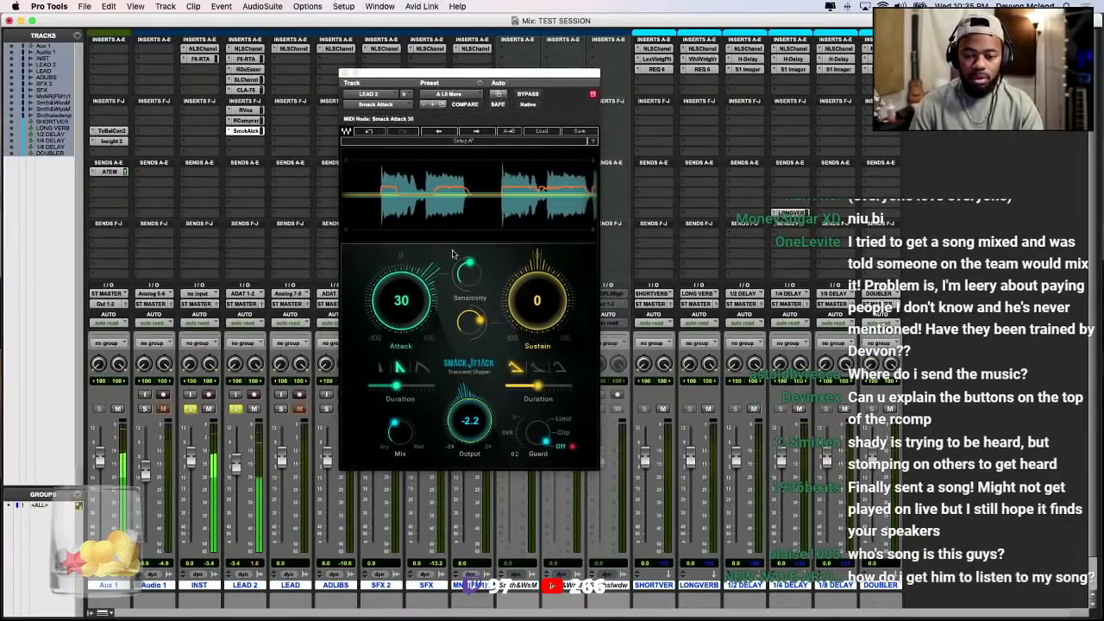
pyautogui.click(528, 94)
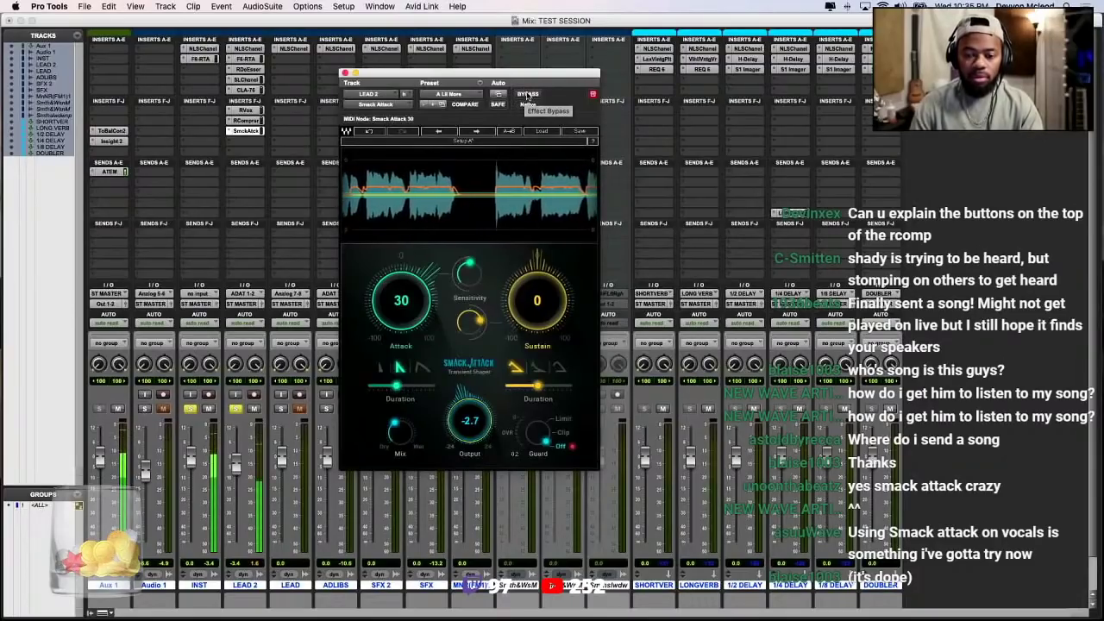
pyautogui.click(345, 72)
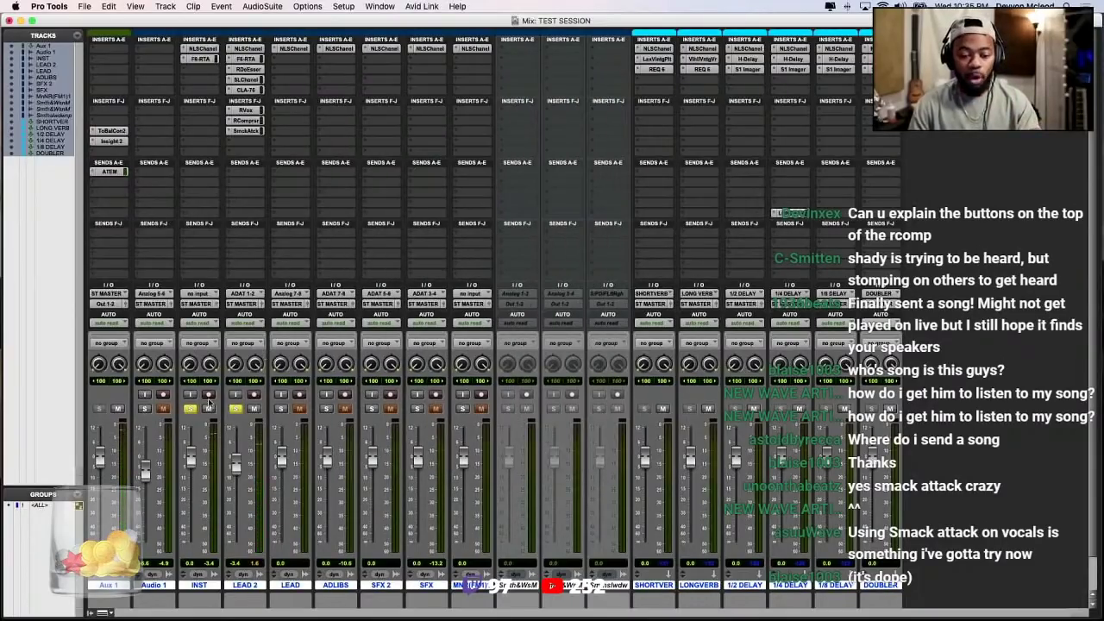
pyautogui.click(189, 409)
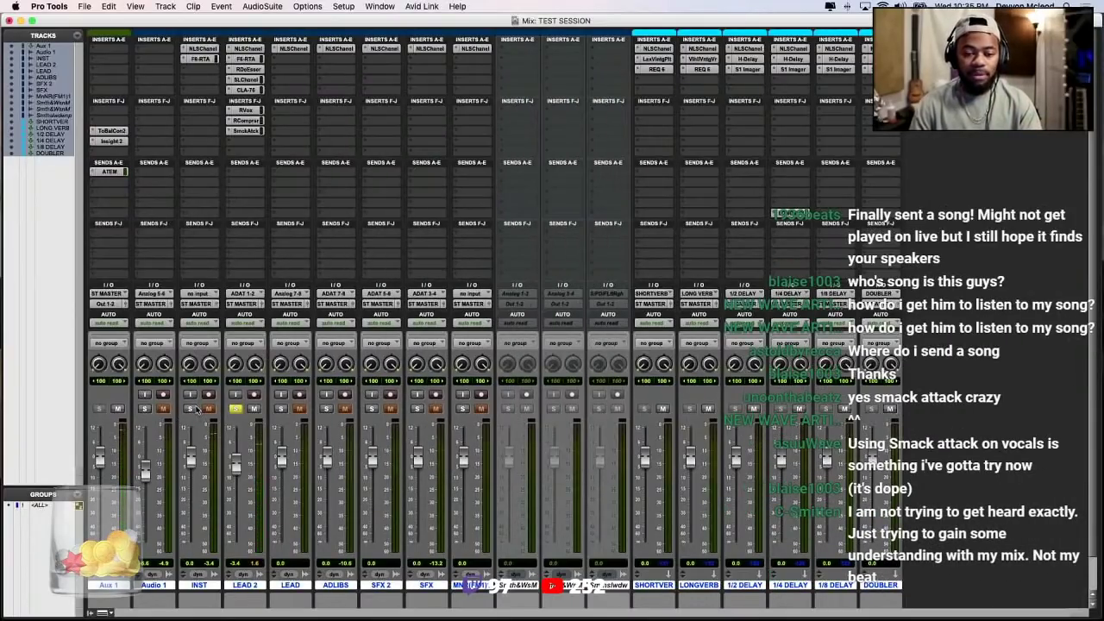
# Insert the stereo FabFilter Saturn directly below Smack Attack on LEAD 2 and enable its HQ mode
pyautogui.click(245, 131)
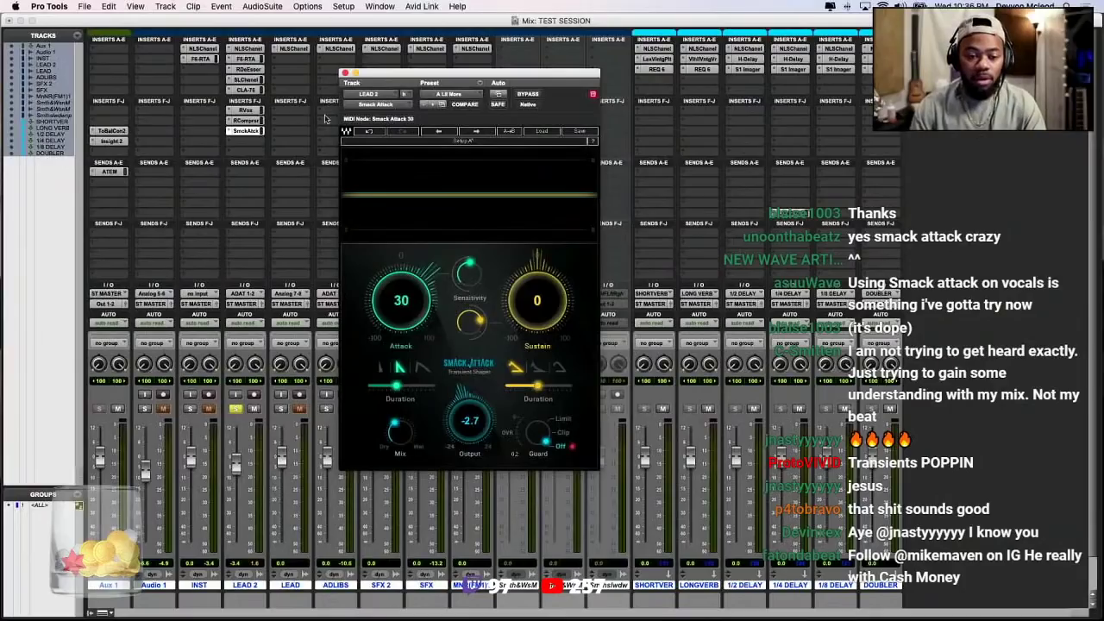
pyautogui.click(242, 144)
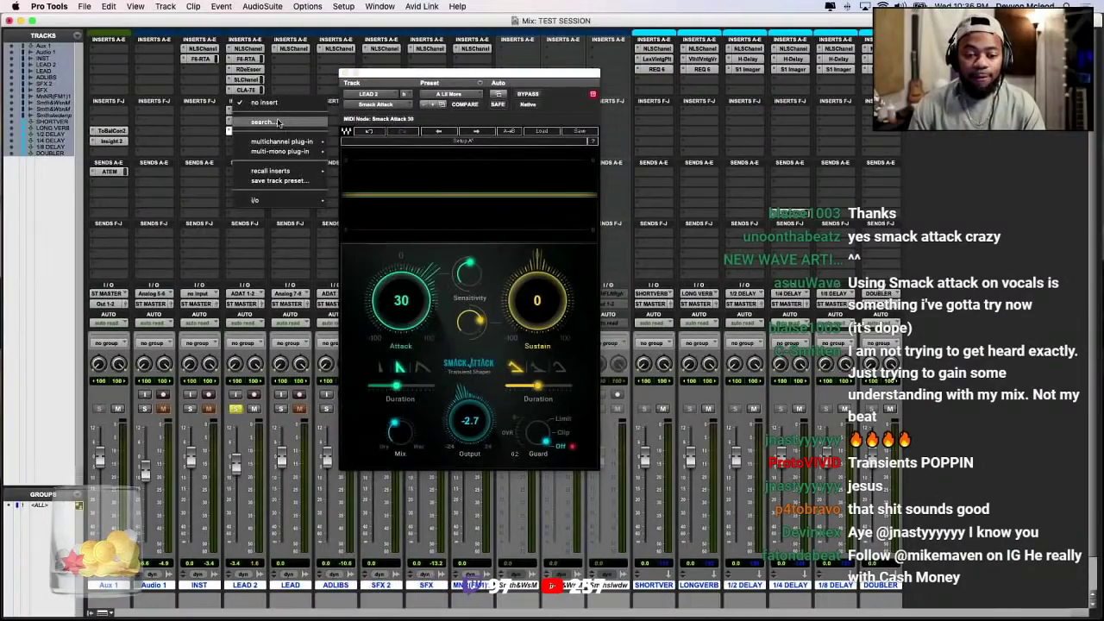
pyautogui.write('fab')
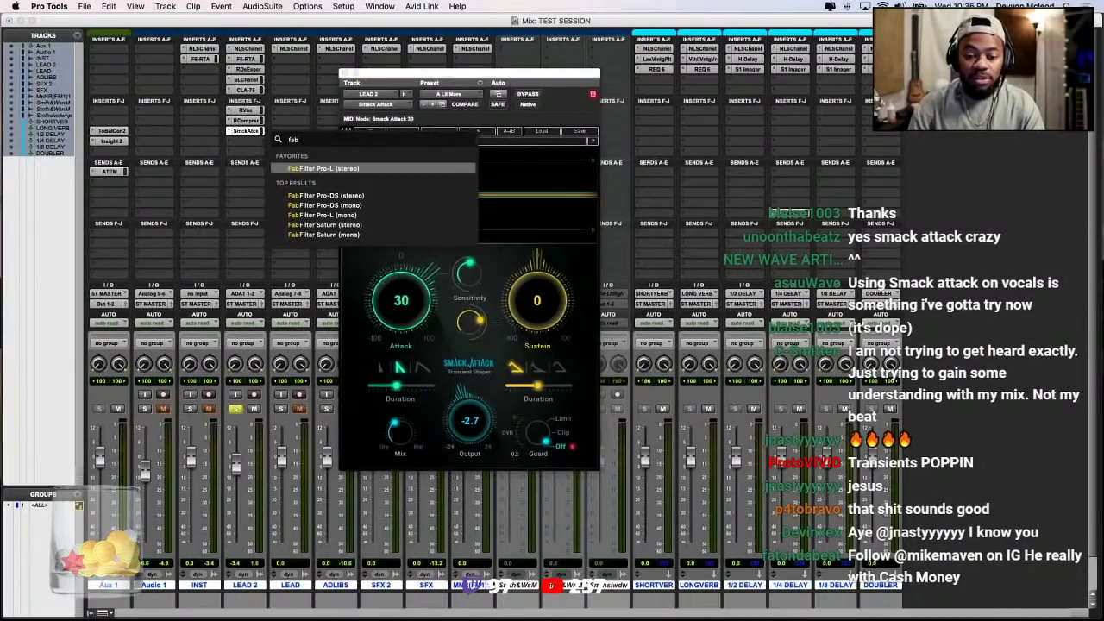
pyautogui.press('Down')
pyautogui.press('Down')
pyautogui.press('Down')
pyautogui.press('Down')
pyautogui.press('Return')
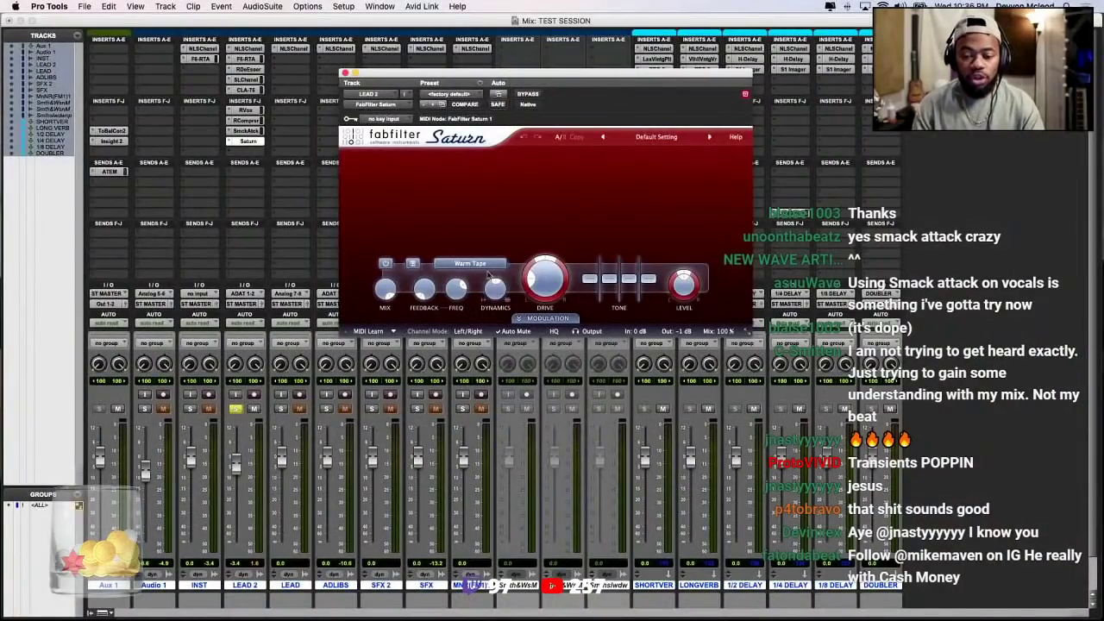
pyautogui.click(554, 332)
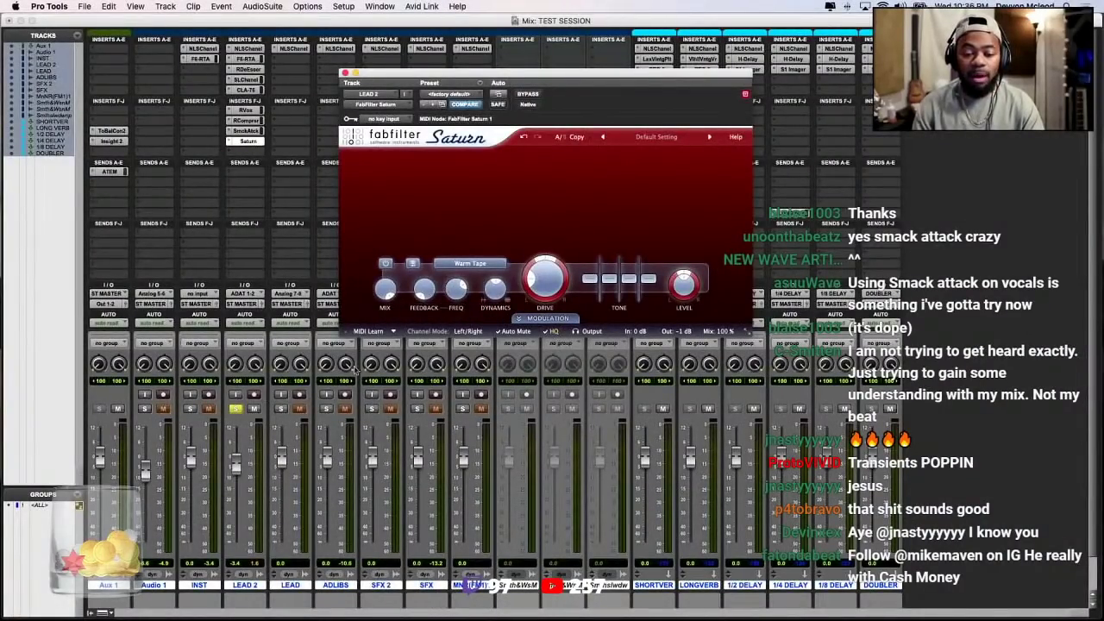
# Audition Saturn's Clean Tube and Warm Tube styles on the soloed LEAD 2 vocal
pyautogui.click(470, 263)
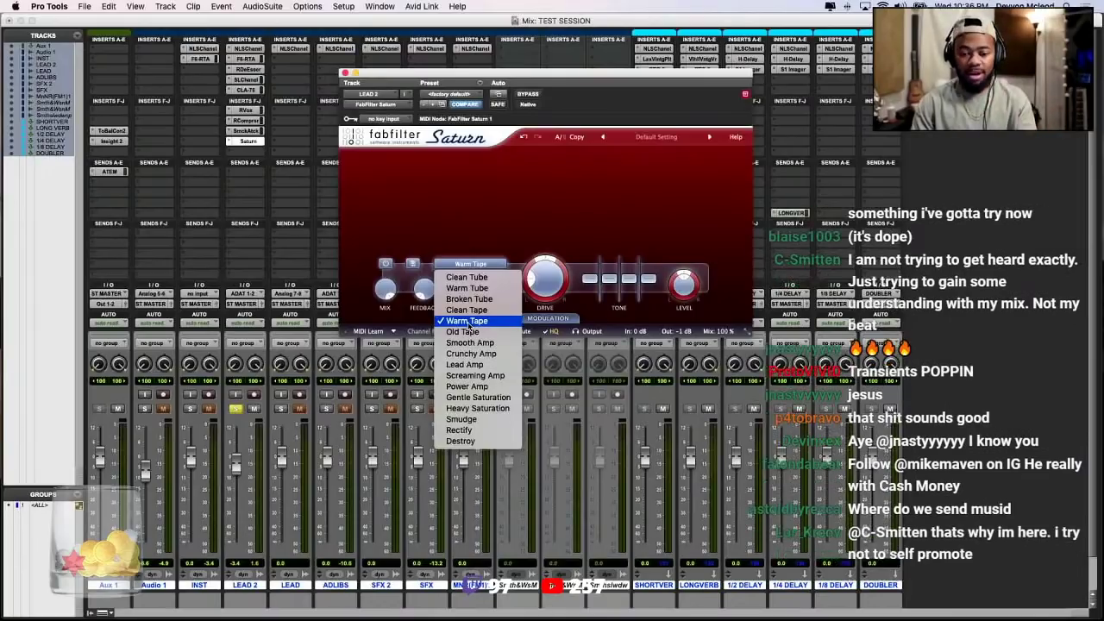
pyautogui.click(269, 250)
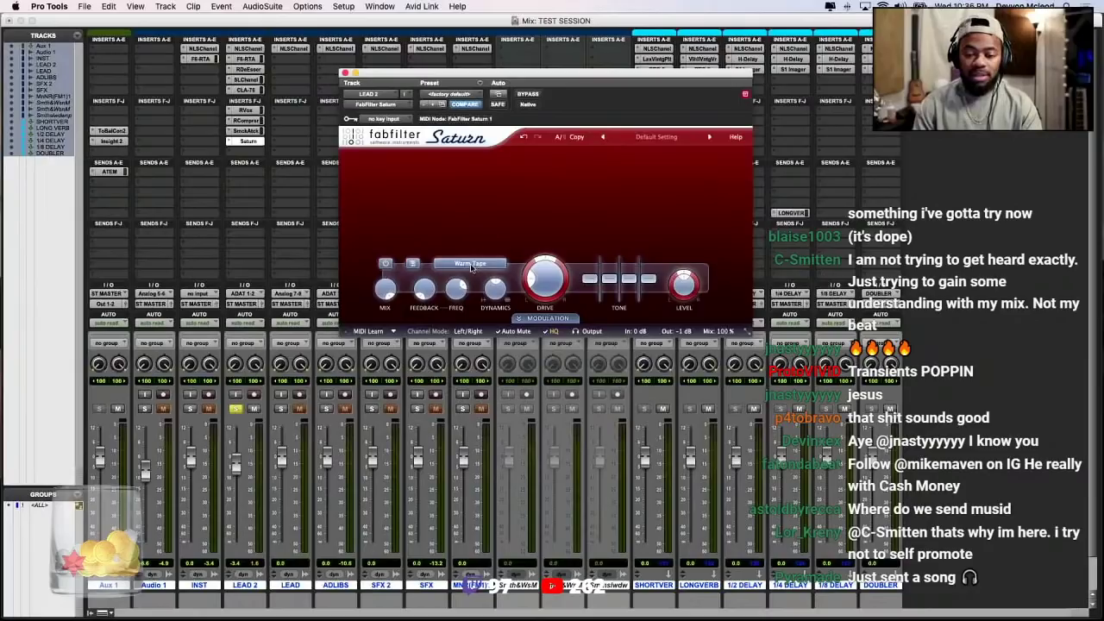
pyautogui.click(474, 265)
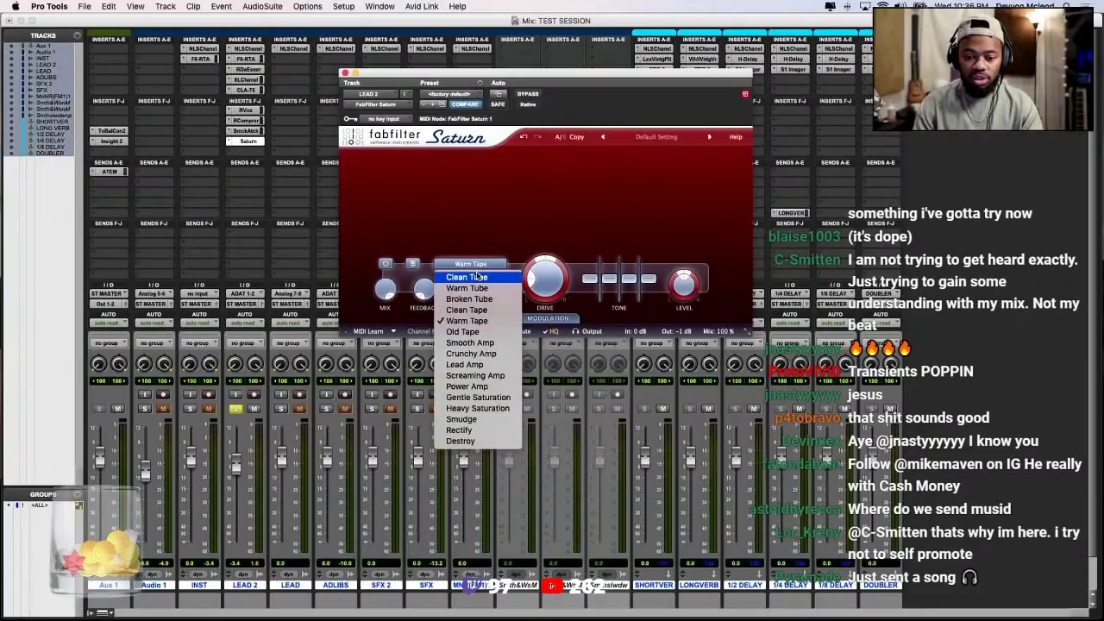
pyautogui.click(477, 277)
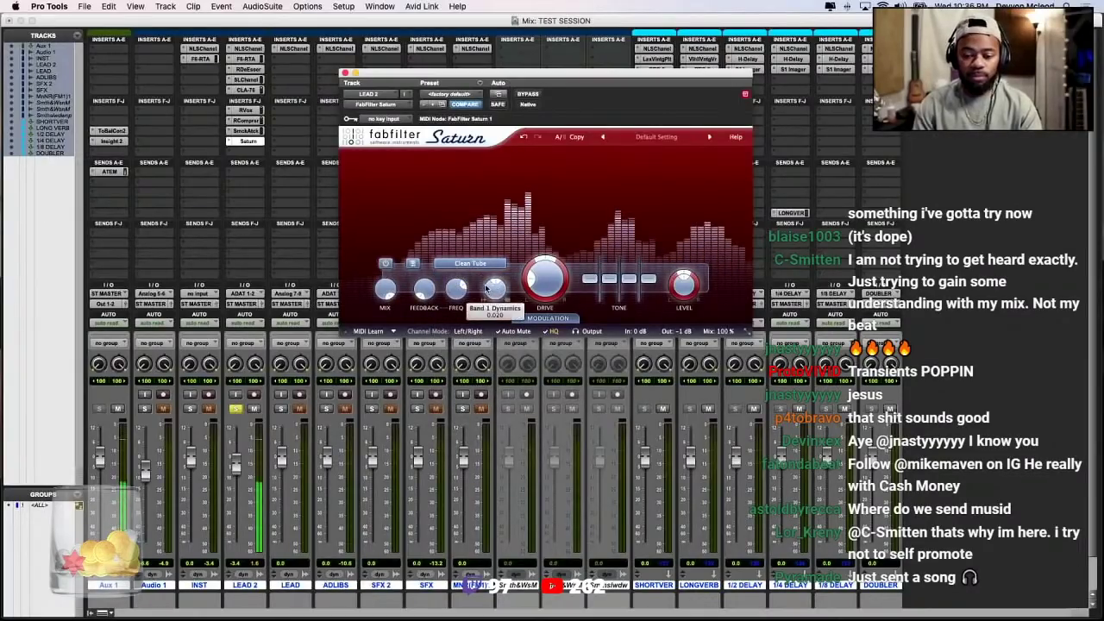
pyautogui.click(472, 268)
pyautogui.click(470, 288)
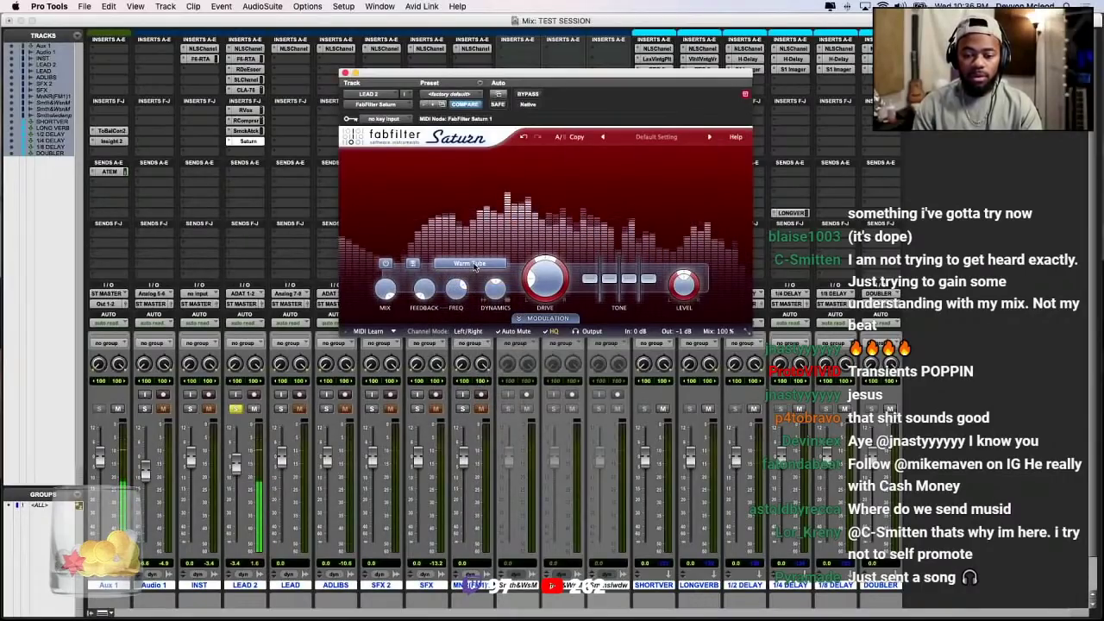
pyautogui.press('space')
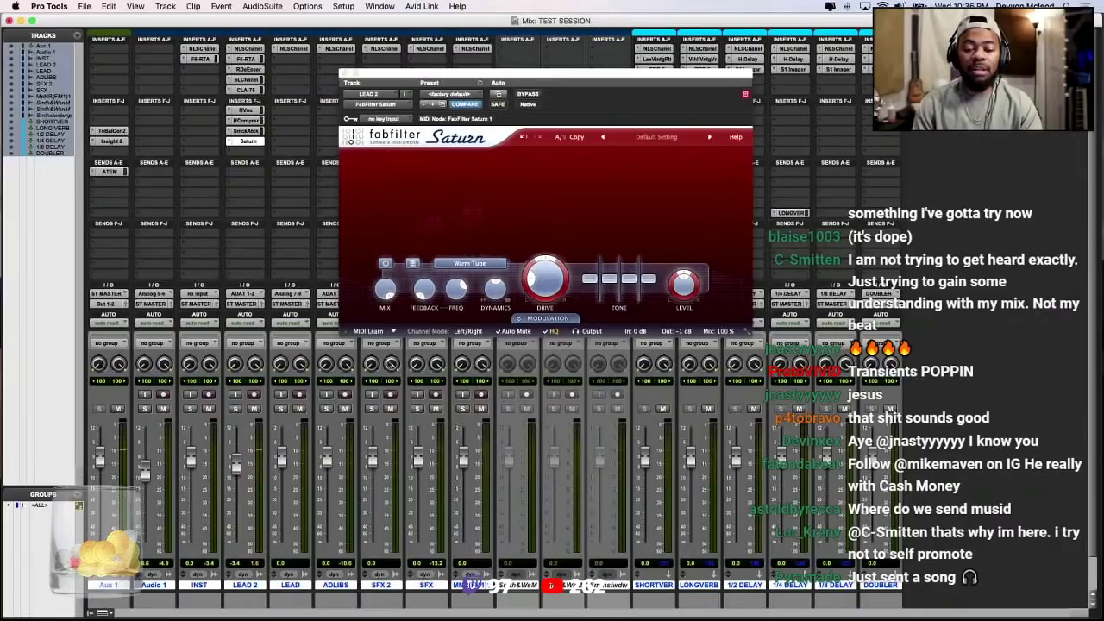
# Solo INST alongside LEAD 2, try Saturn's Clean Tube and Clean Tape styles during playback, and settle on Warm Tape
pyautogui.click(234, 408)
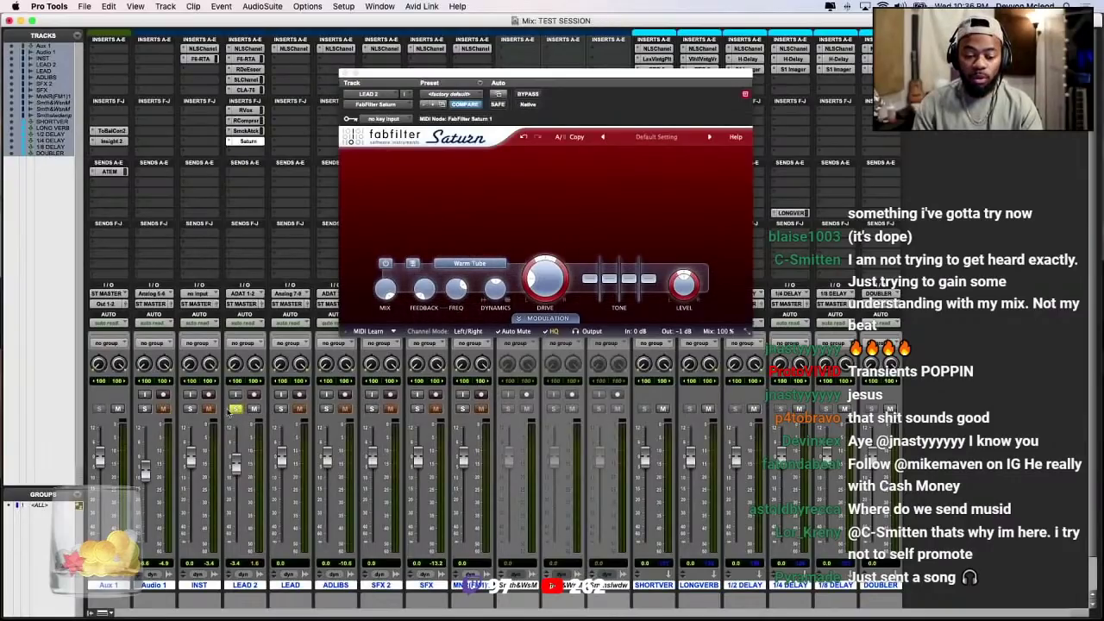
pyautogui.press('space')
pyautogui.click(471, 264)
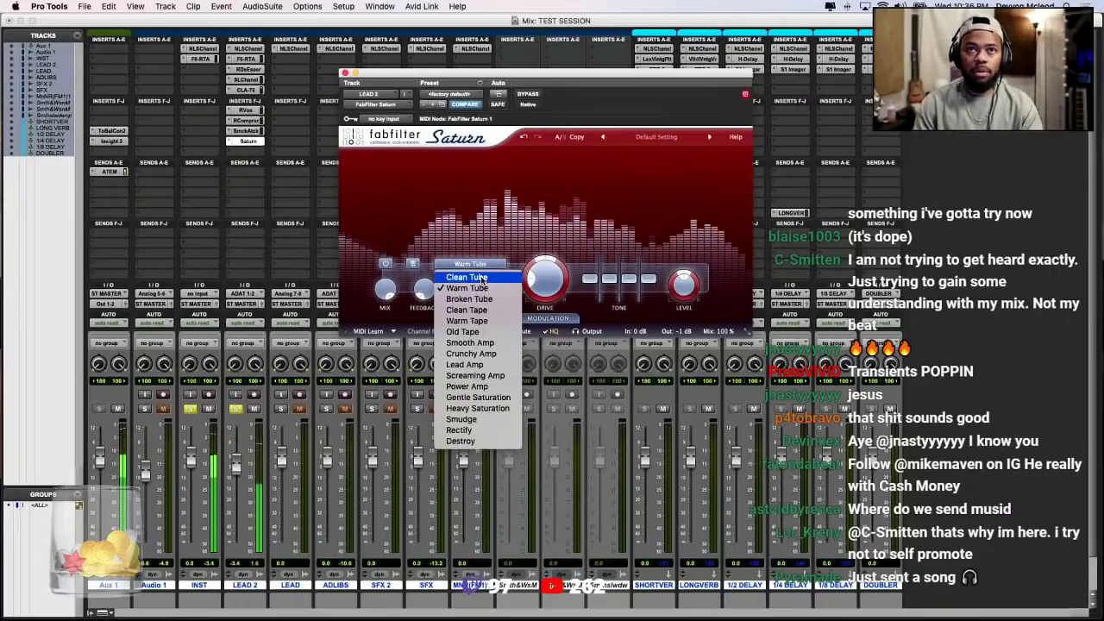
pyautogui.click(482, 283)
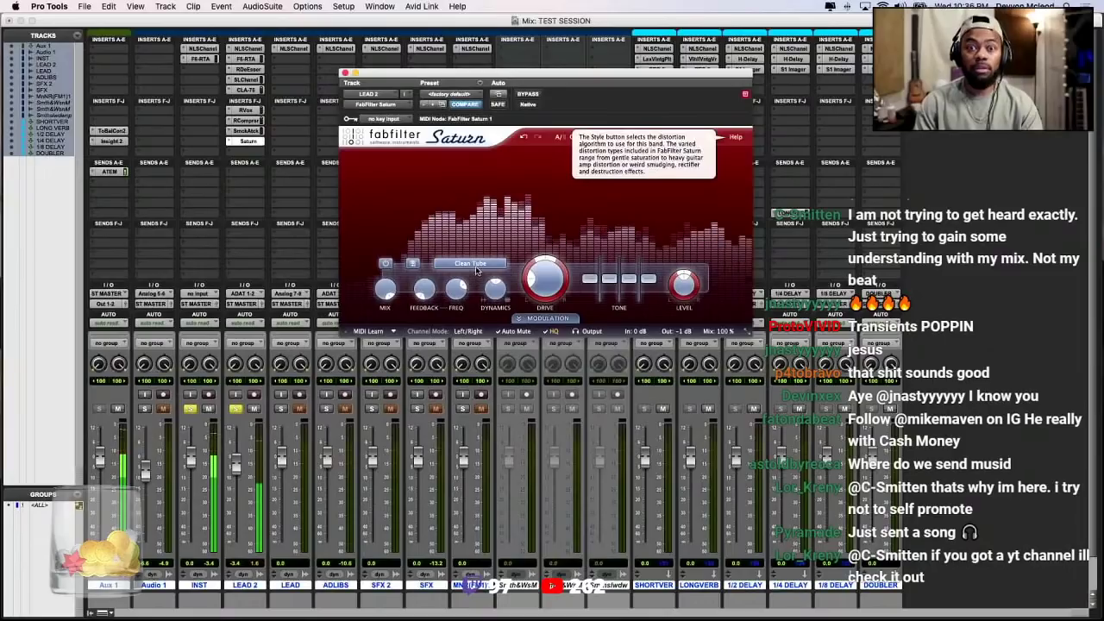
pyautogui.click(478, 270)
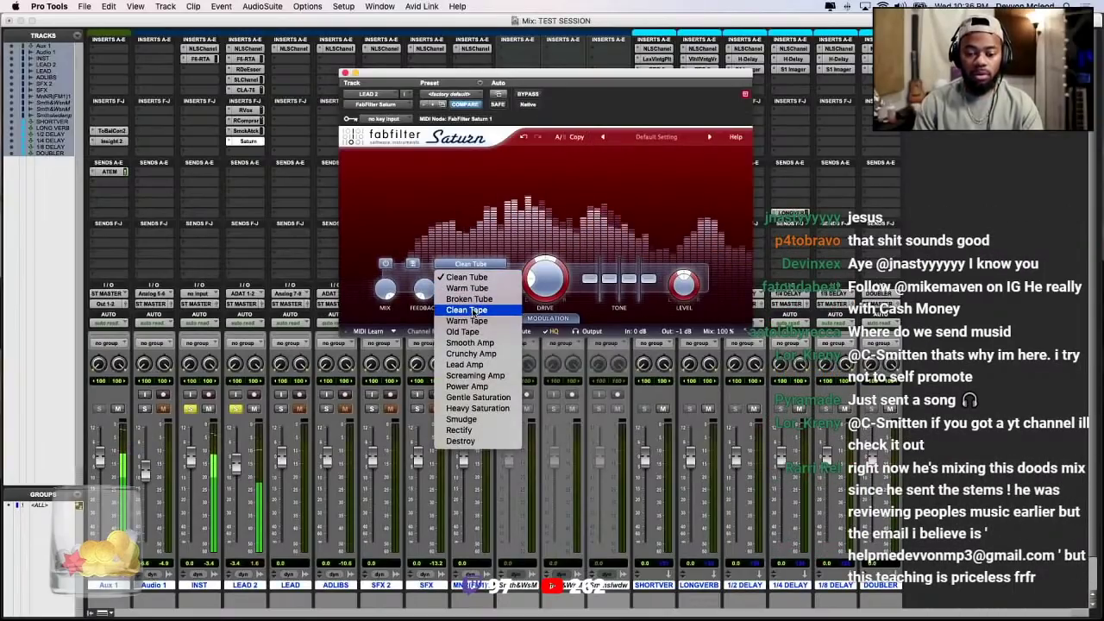
pyautogui.click(477, 279)
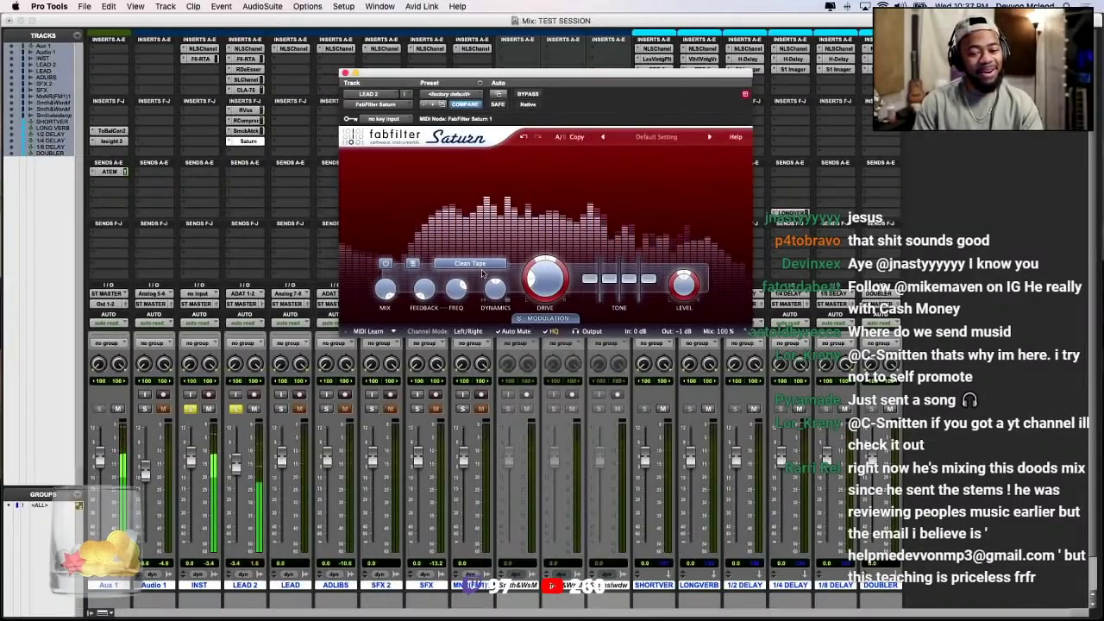
pyautogui.click(486, 268)
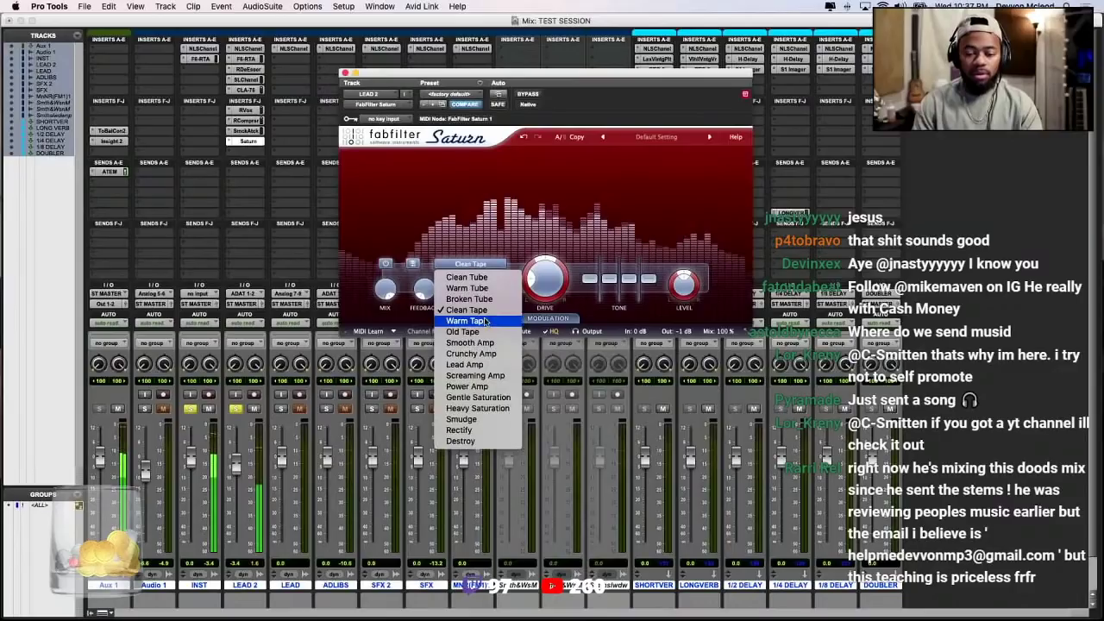
pyautogui.click(476, 273)
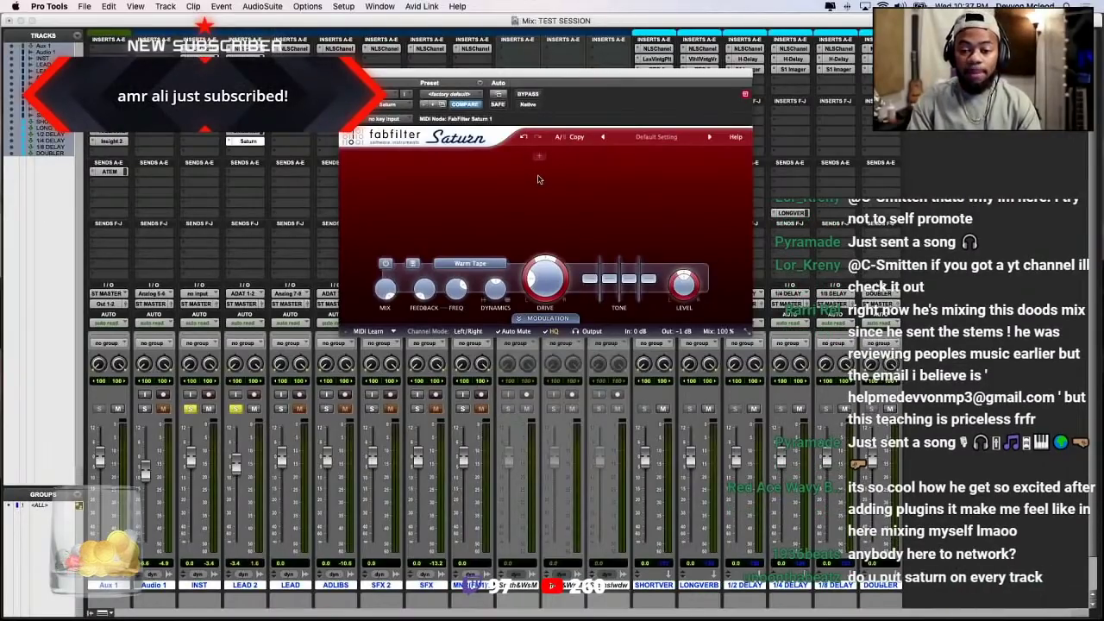
# Play the vocal with INST and compare Saturn's Warm Tape bypassed and active, leaving it active
pyautogui.press('space')
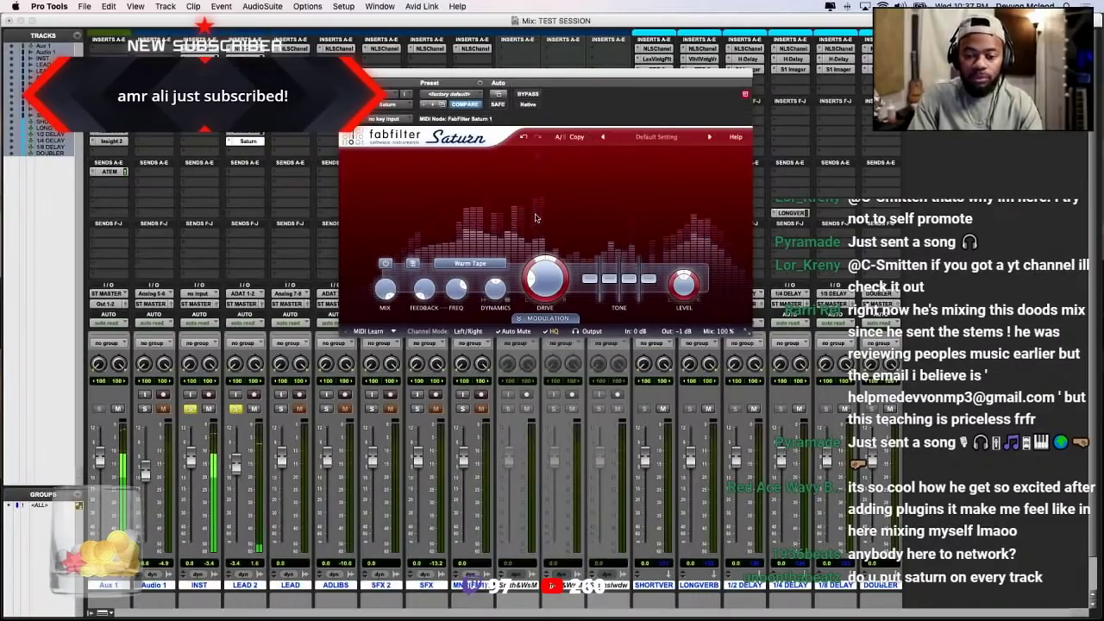
pyautogui.click(528, 95)
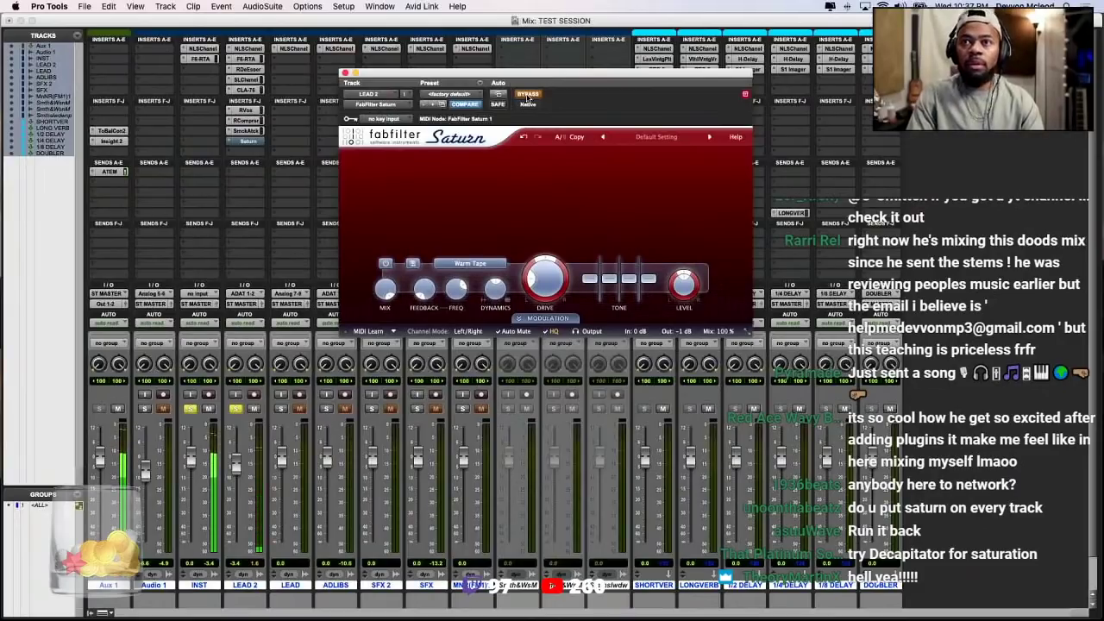
pyautogui.click(528, 95)
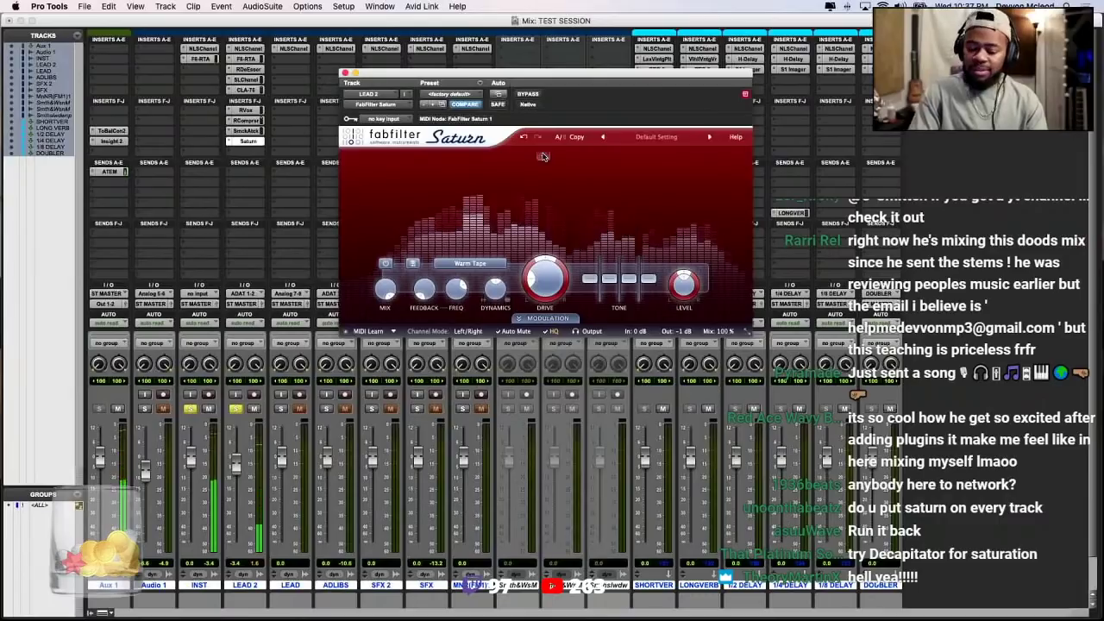
pyautogui.press('space')
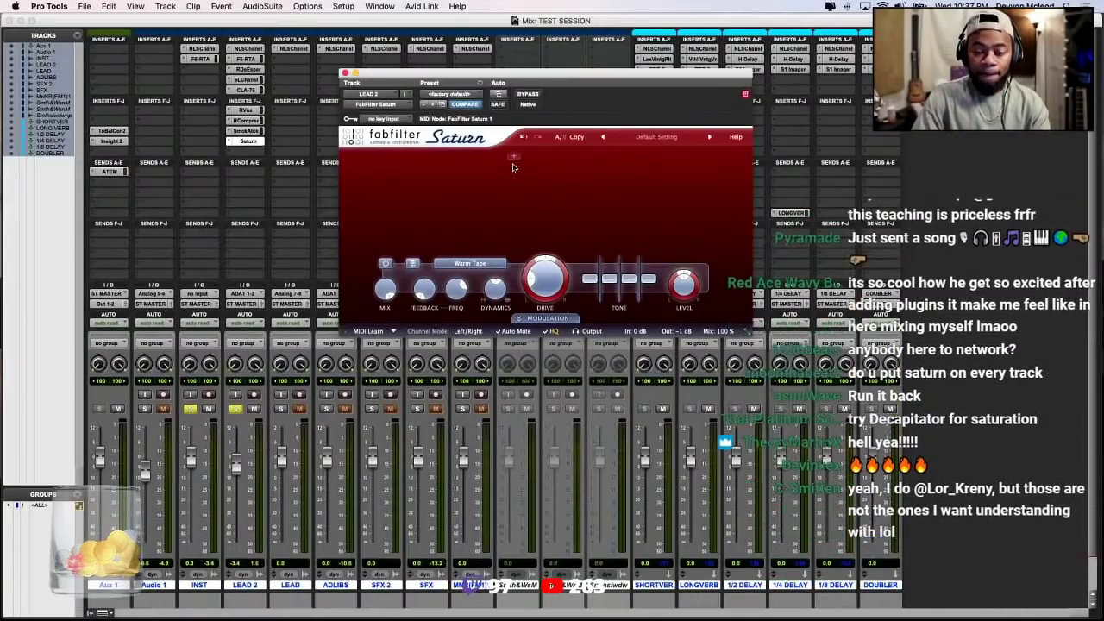
# Split Saturn into two bands with a crossover at about 735 Hz
pyautogui.moveTo(477, 80); pyautogui.dragTo(506, 74)
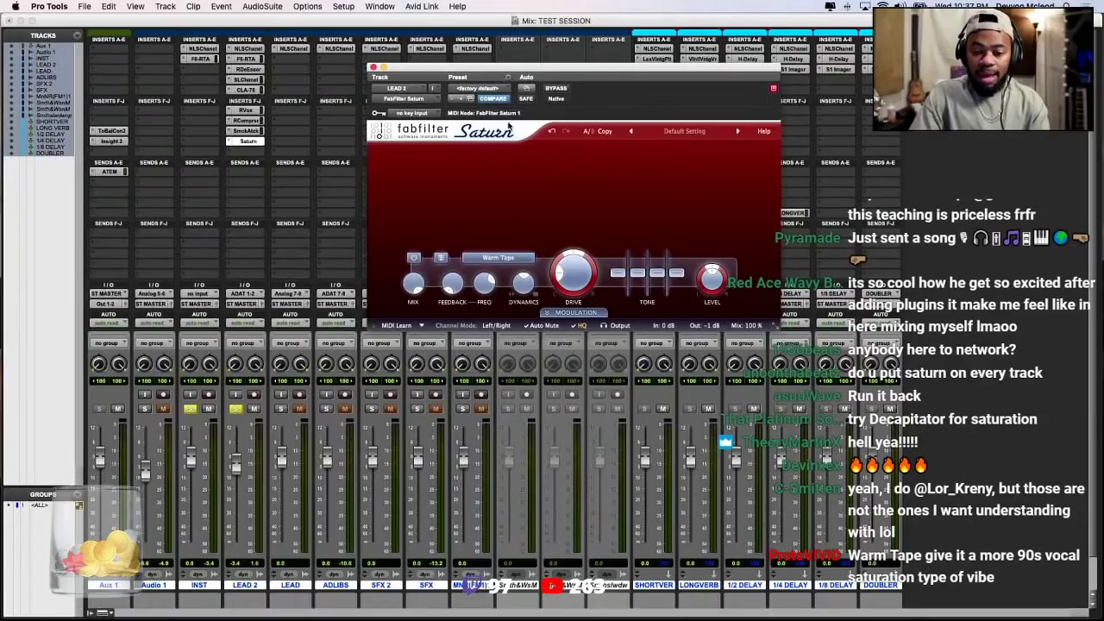
pyautogui.click(578, 154)
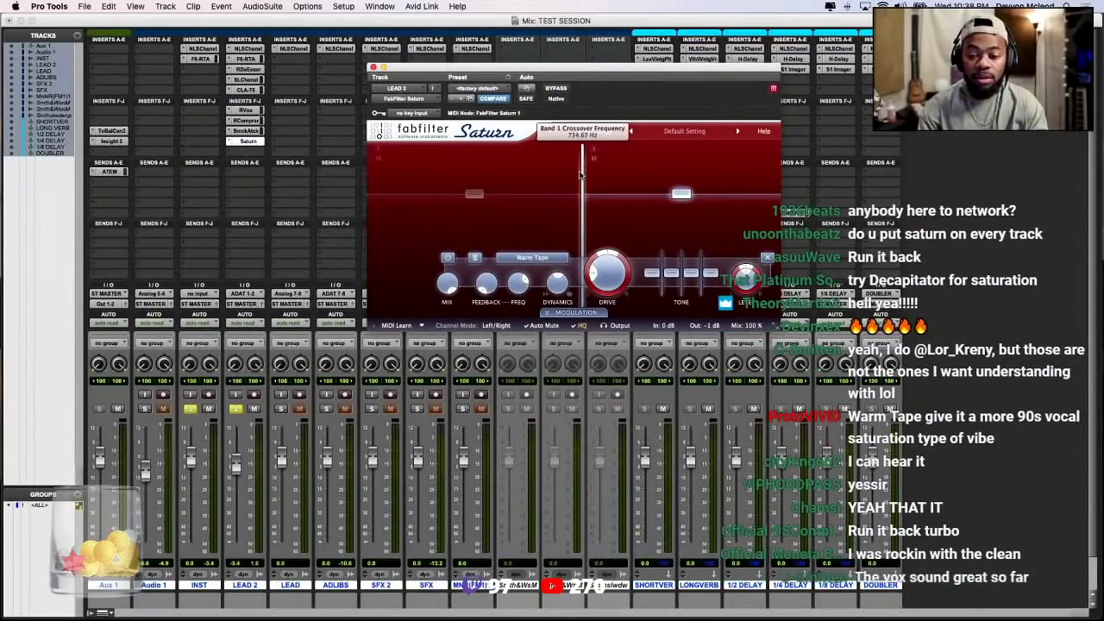
pyautogui.moveTo(574, 76); pyautogui.dragTo(398, 119)
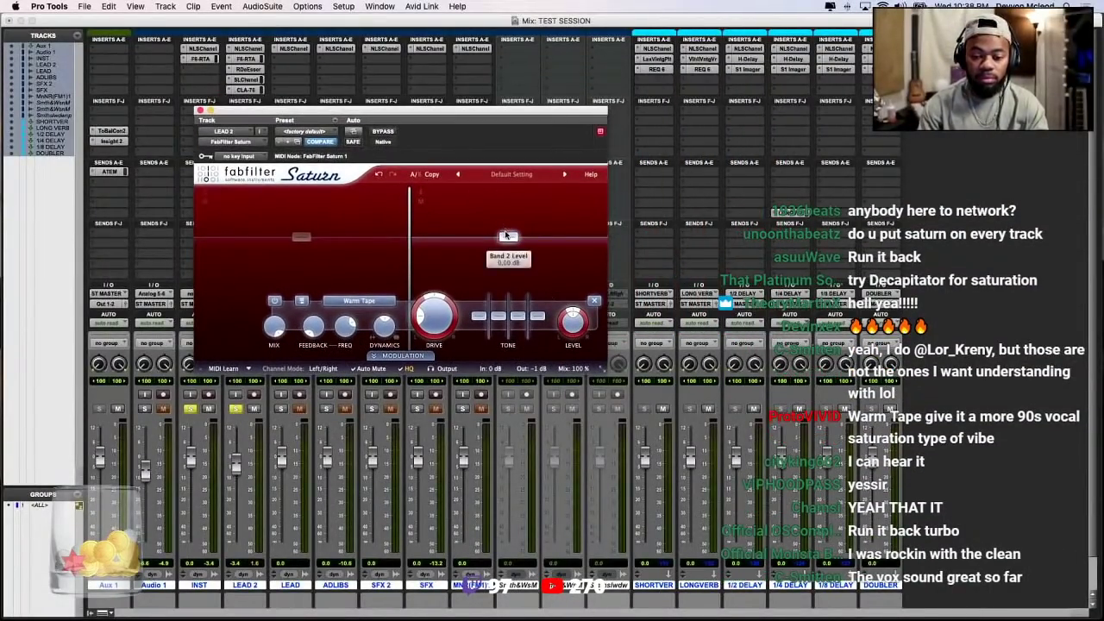
# Raise Saturn's band 2 level to about +1.7 dB and lower its treble to about -0.5 dB
pyautogui.moveTo(507, 236); pyautogui.dragTo(508, 234)
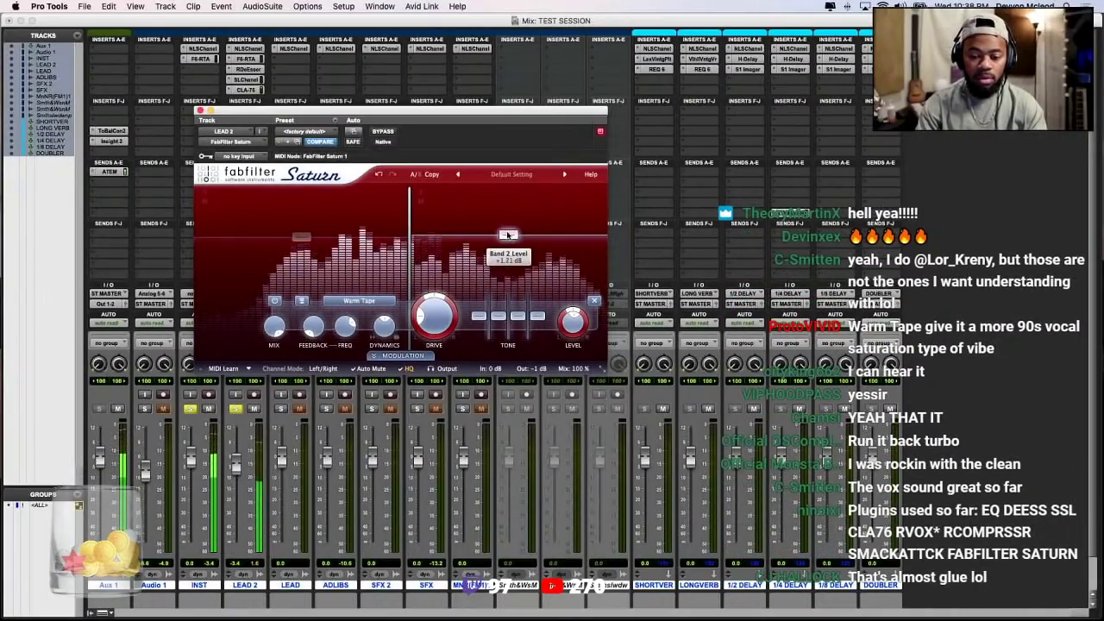
pyautogui.moveTo(507, 235); pyautogui.dragTo(508, 234)
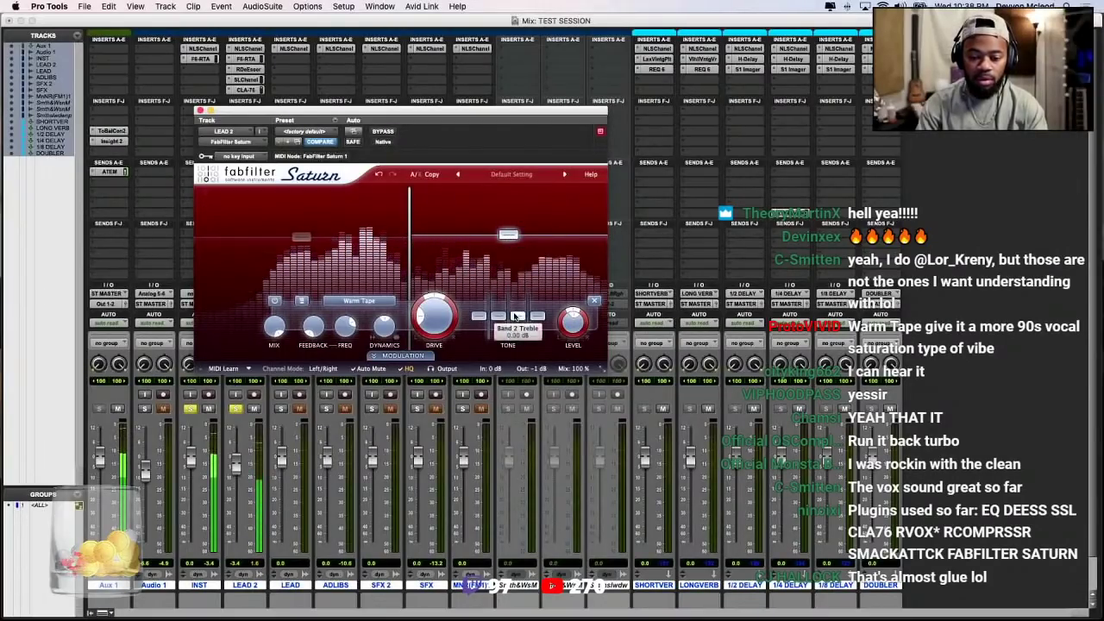
pyautogui.moveTo(516, 319); pyautogui.dragTo(516, 320)
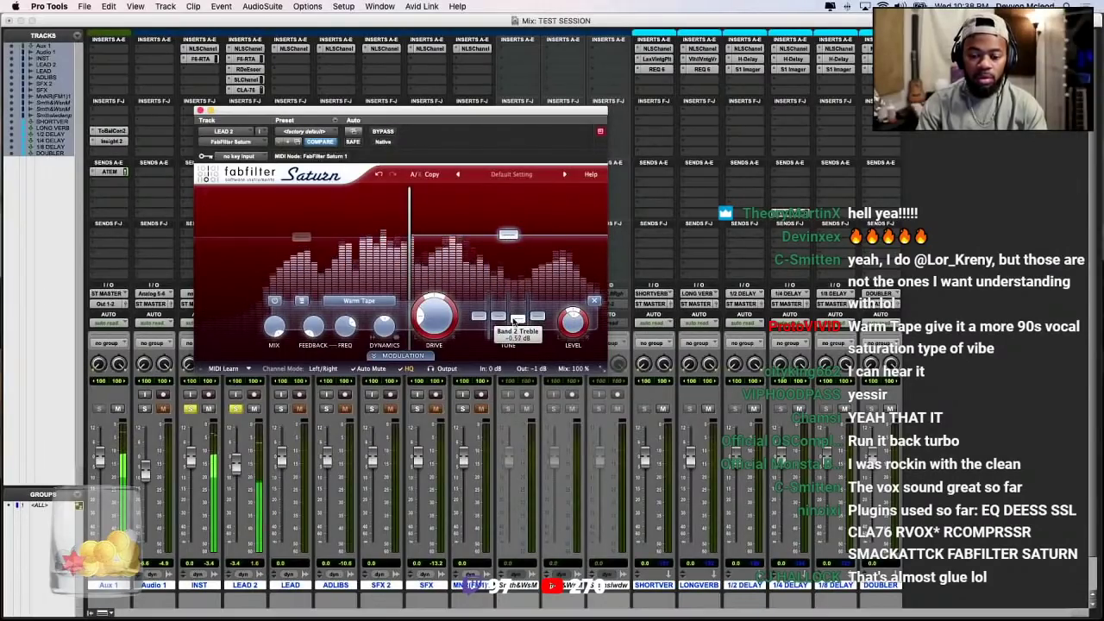
# Compare the two-band Saturn setting bypassed and active during playback, leaving it active
pyautogui.click(388, 134)
pyautogui.moveTo(388, 111); pyautogui.dragTo(453, 109)
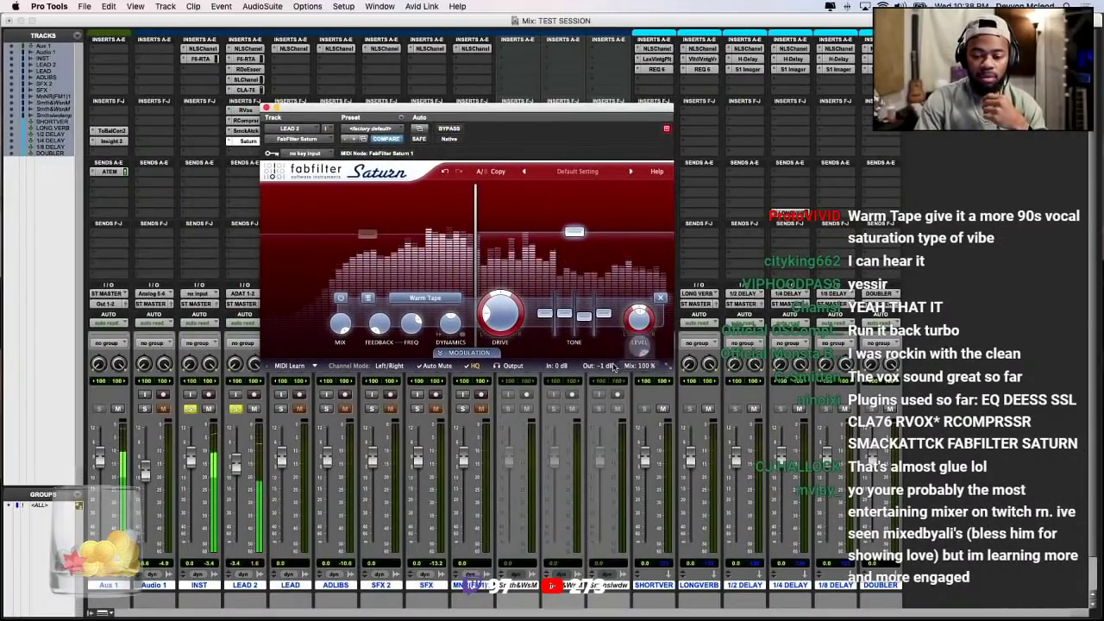
pyautogui.click(449, 130)
pyautogui.click(449, 129)
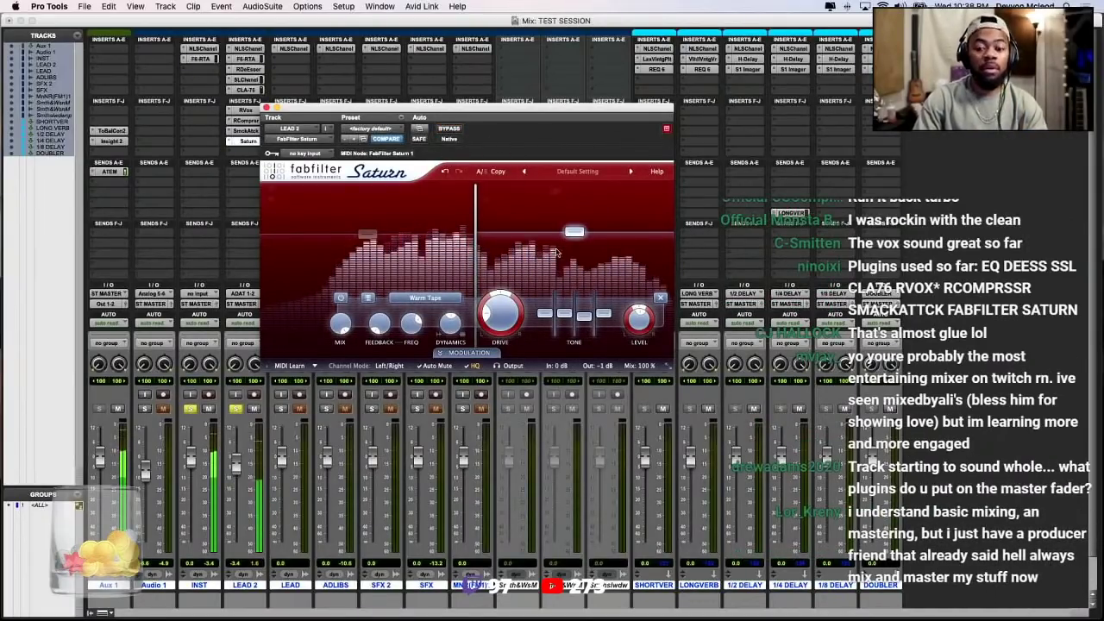
# Lower Saturn's output gain to about -2 dB, unsolo INST, and close the plug-in window
pyautogui.press('space')
pyautogui.scroll(-1, 599, 341)
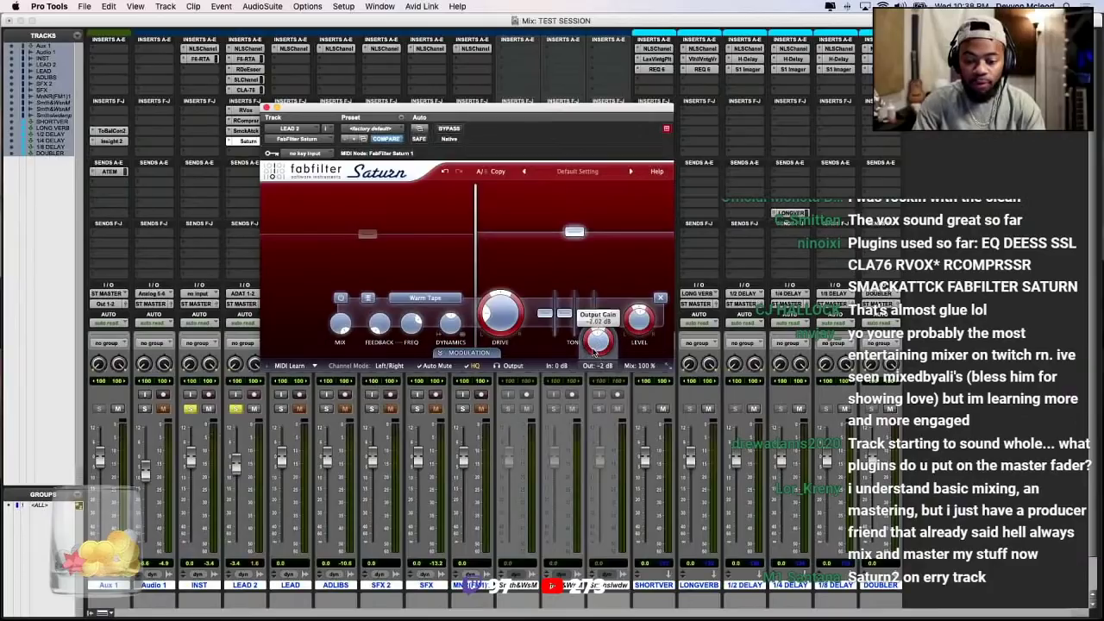
pyautogui.press('space')
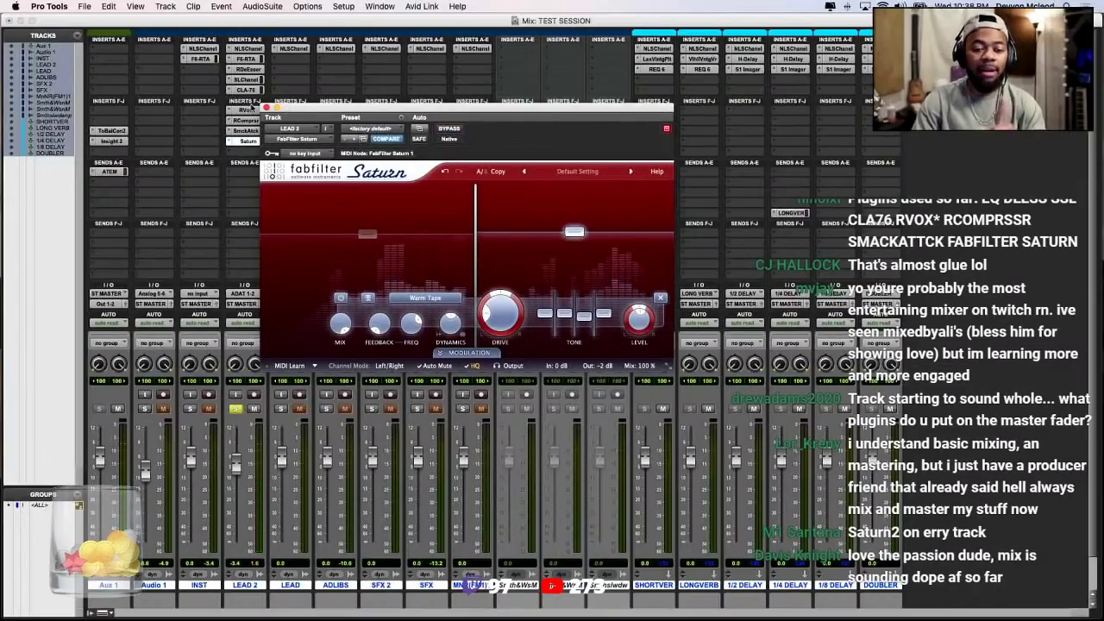
pyautogui.click(267, 108)
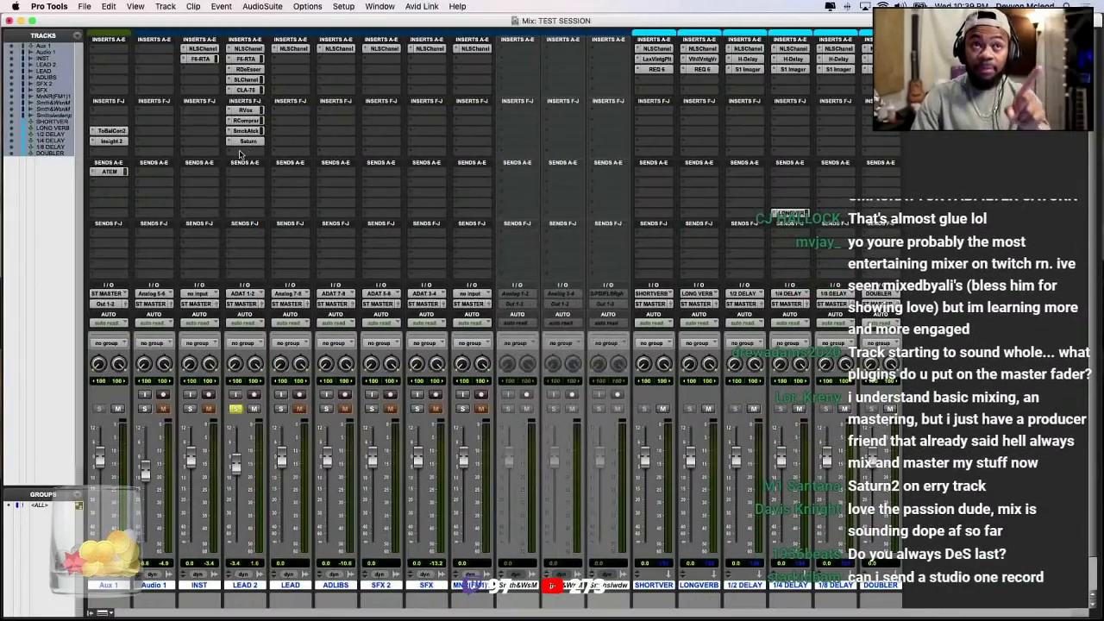
# Insert the stereo FabFilter Pro-DS in LEAD 2's last insert slot and load the custom mastering de-esser preset
pyautogui.click(240, 152)
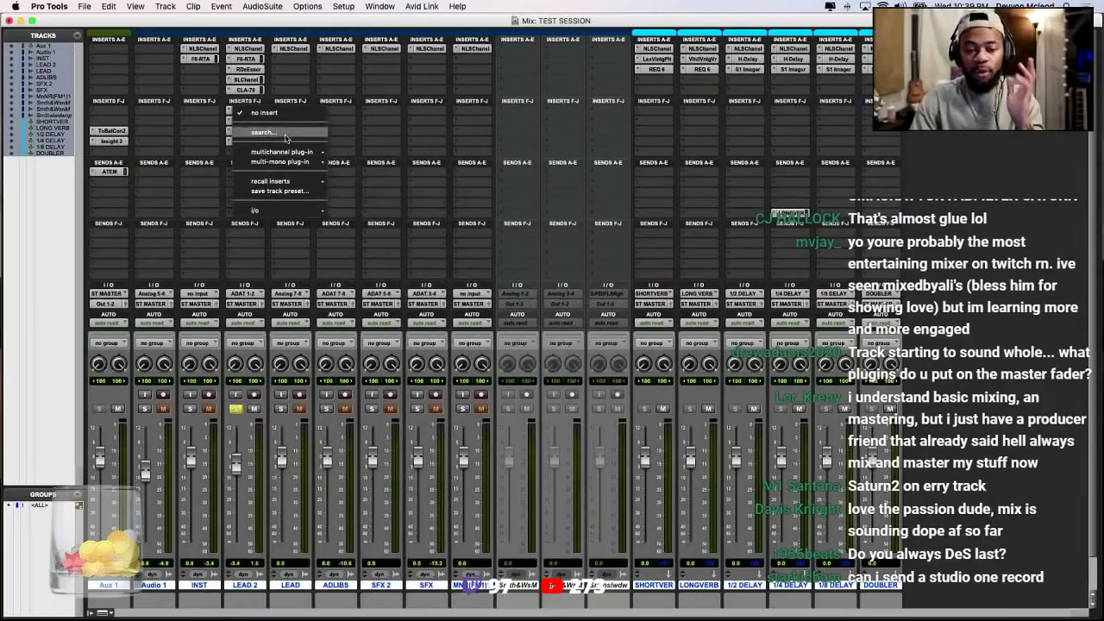
pyautogui.write('pro')
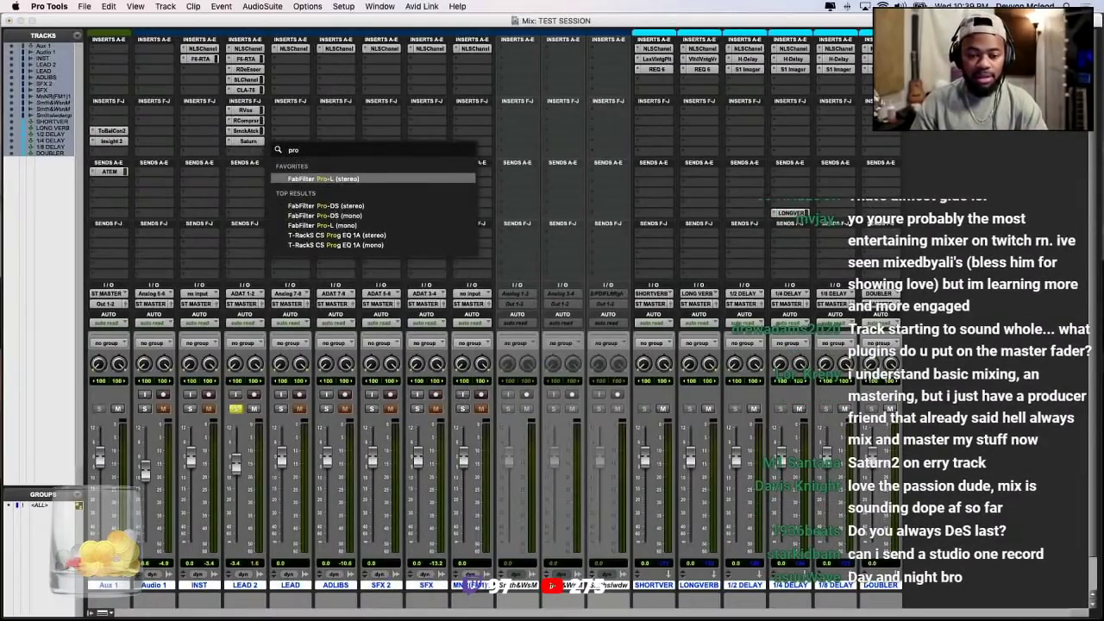
pyautogui.press('Down')
pyautogui.press('Return')
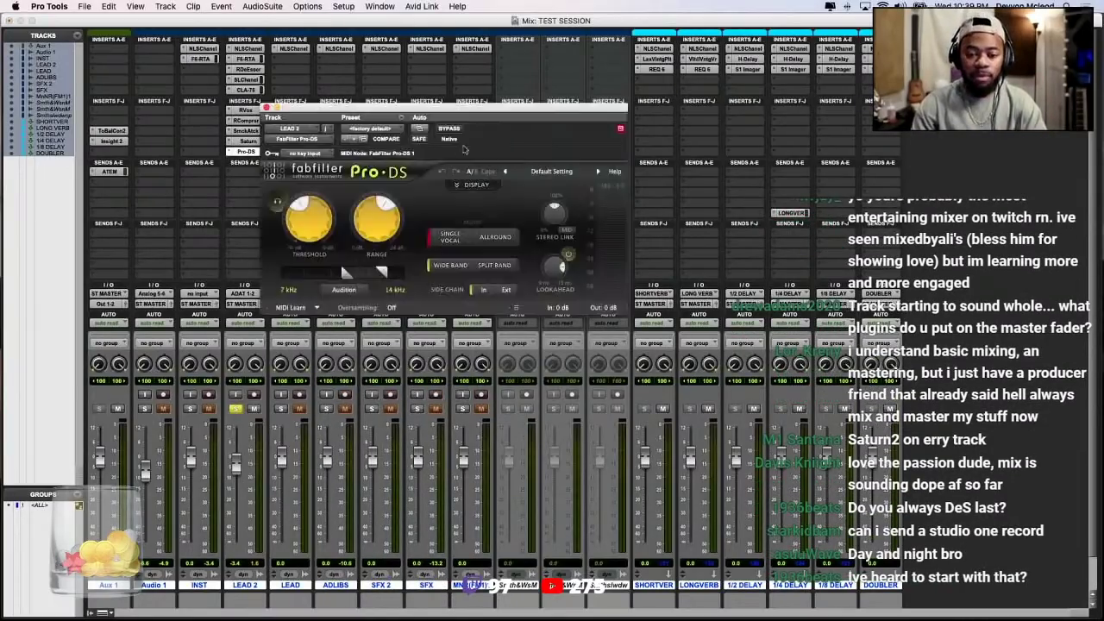
pyautogui.click(393, 132)
pyautogui.click(399, 116)
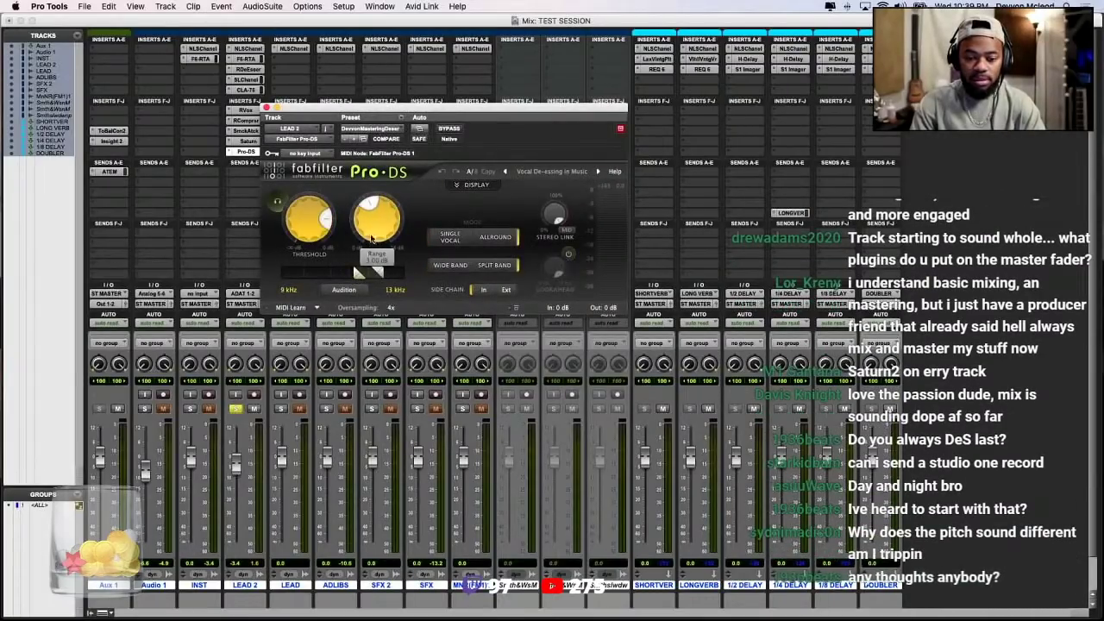
# Raise Pro-DS's range above 3 dB during playback and compare the de-esser bypassed and active, leaving it active
pyautogui.press('space')
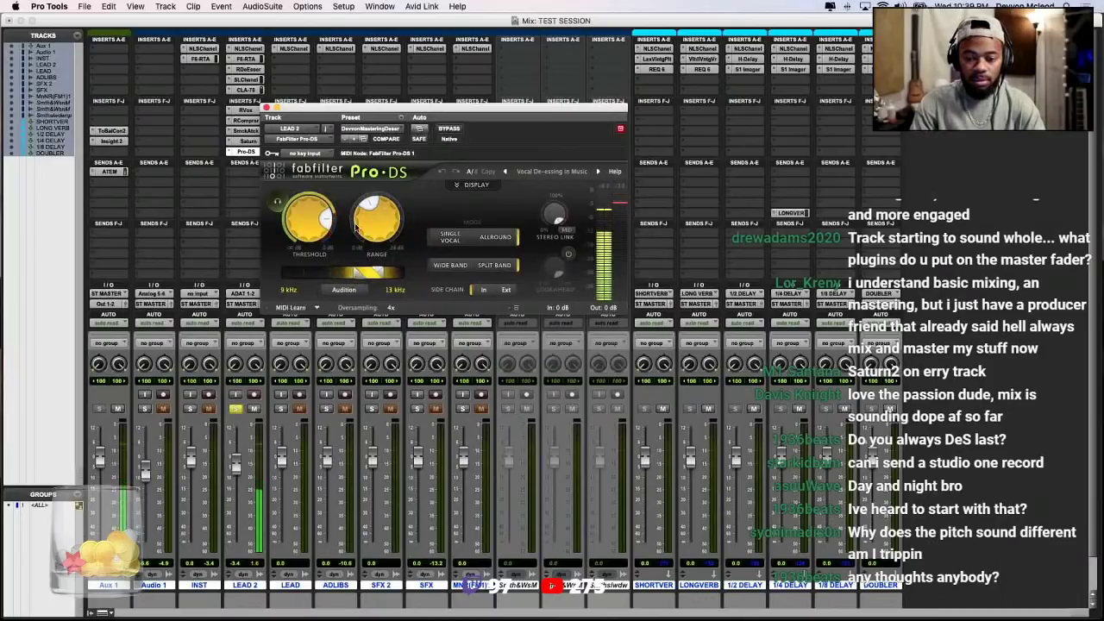
pyautogui.moveTo(371, 221)
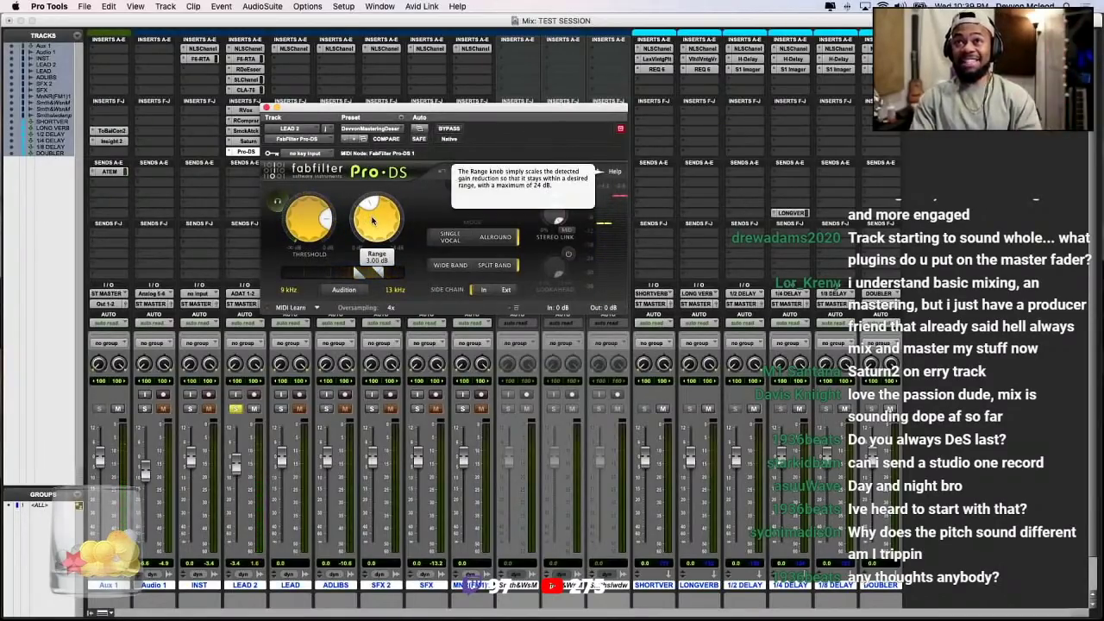
pyautogui.moveTo(372, 220); pyautogui.dragTo(372, 212)
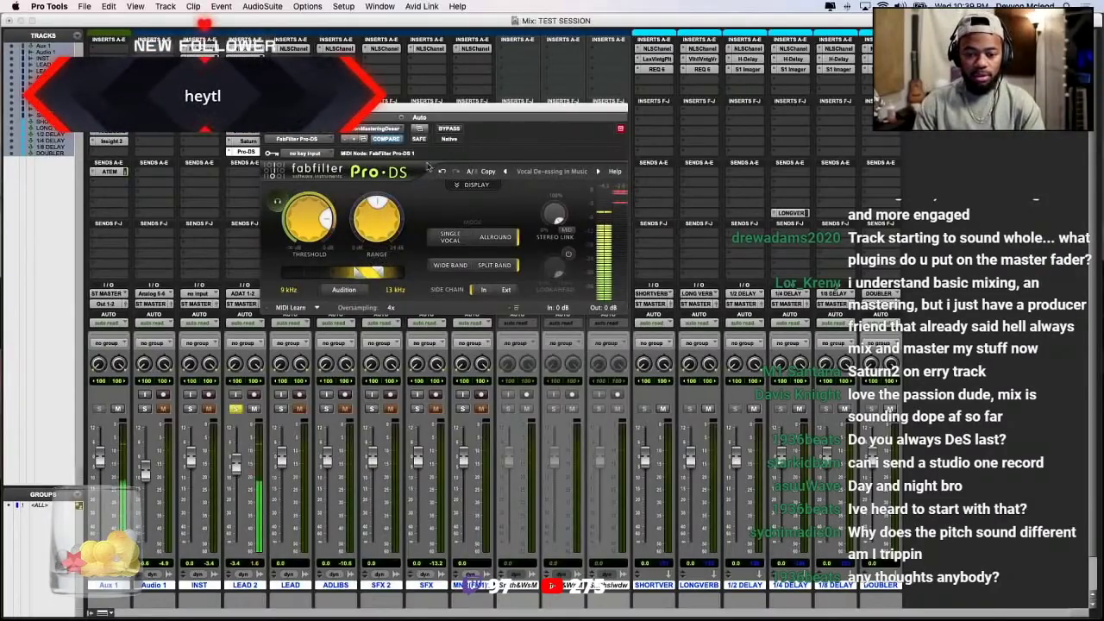
pyautogui.click(446, 128)
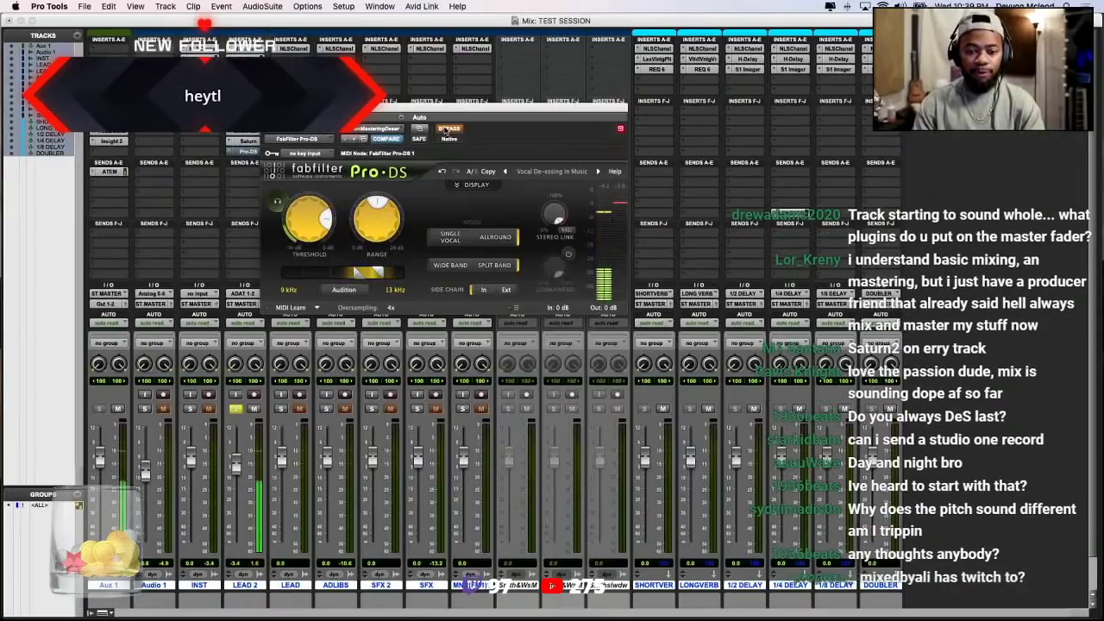
pyautogui.click(445, 128)
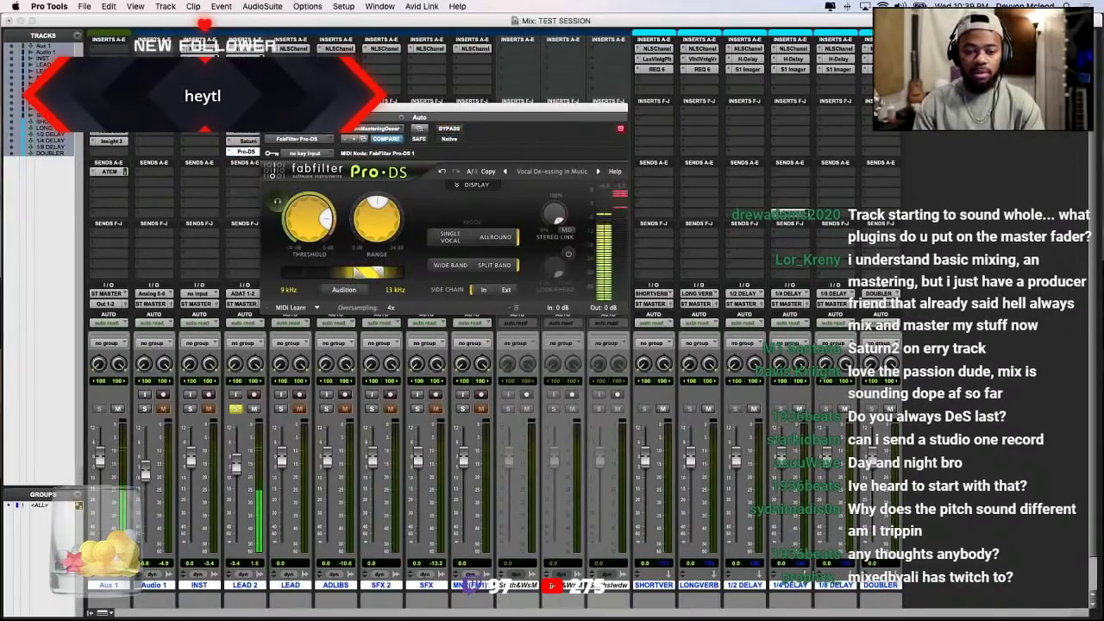
# Close the Pro-DS window, raise LEAD 2's fader to about -2.9 dB, and keep INST and LEAD 2 soloed
pyautogui.click(246, 151)
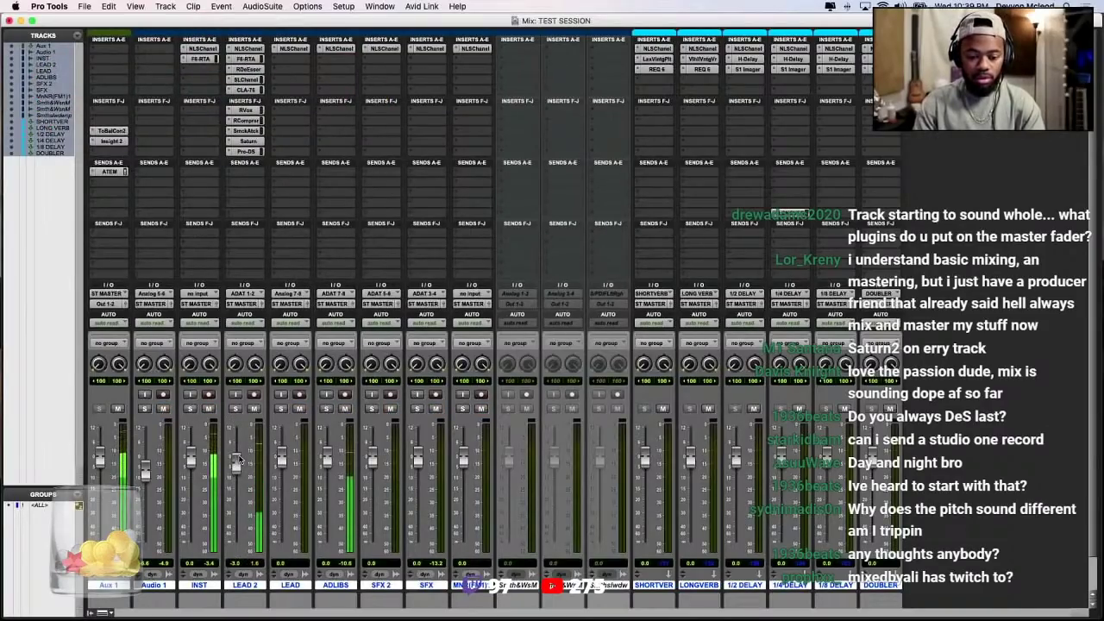
pyautogui.click(236, 408)
pyautogui.click(190, 408)
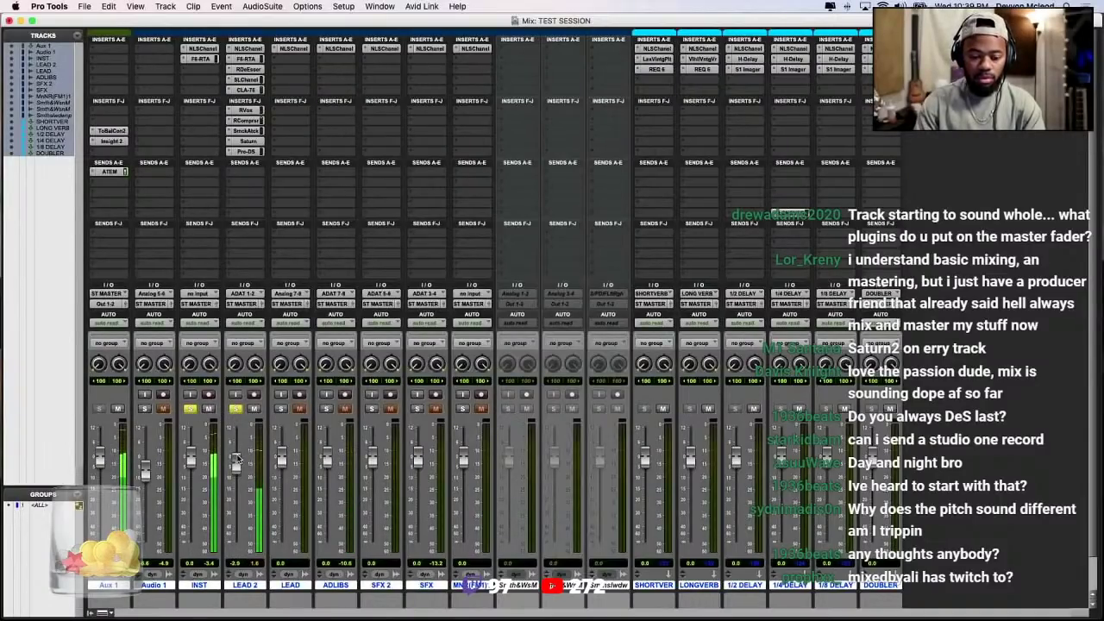
pyautogui.scroll(-2, 299, 273)
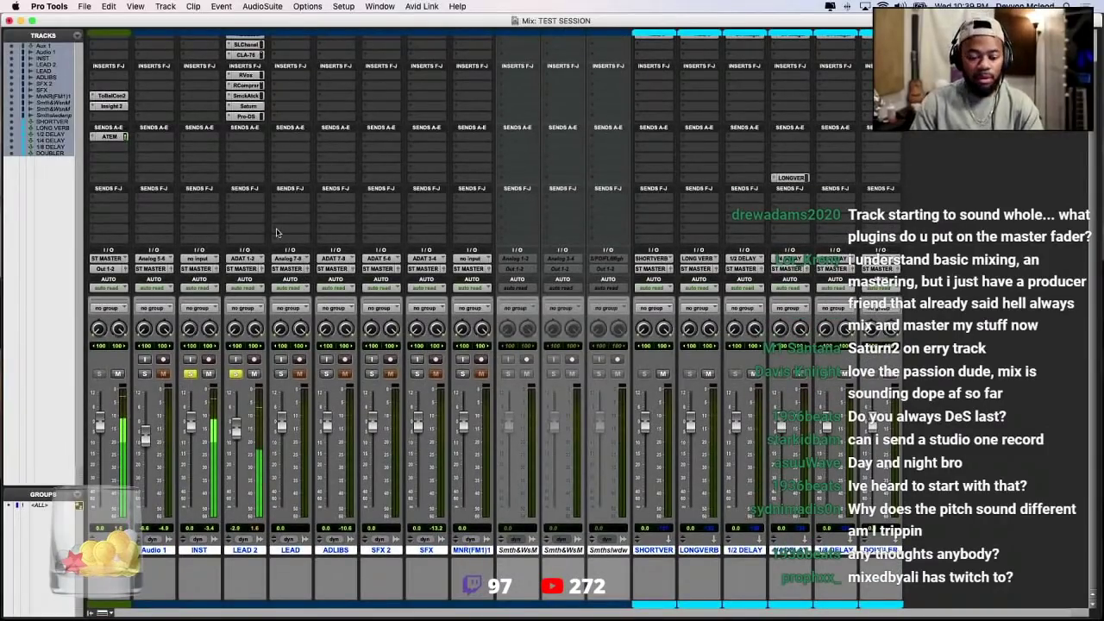
pyautogui.click(255, 143)
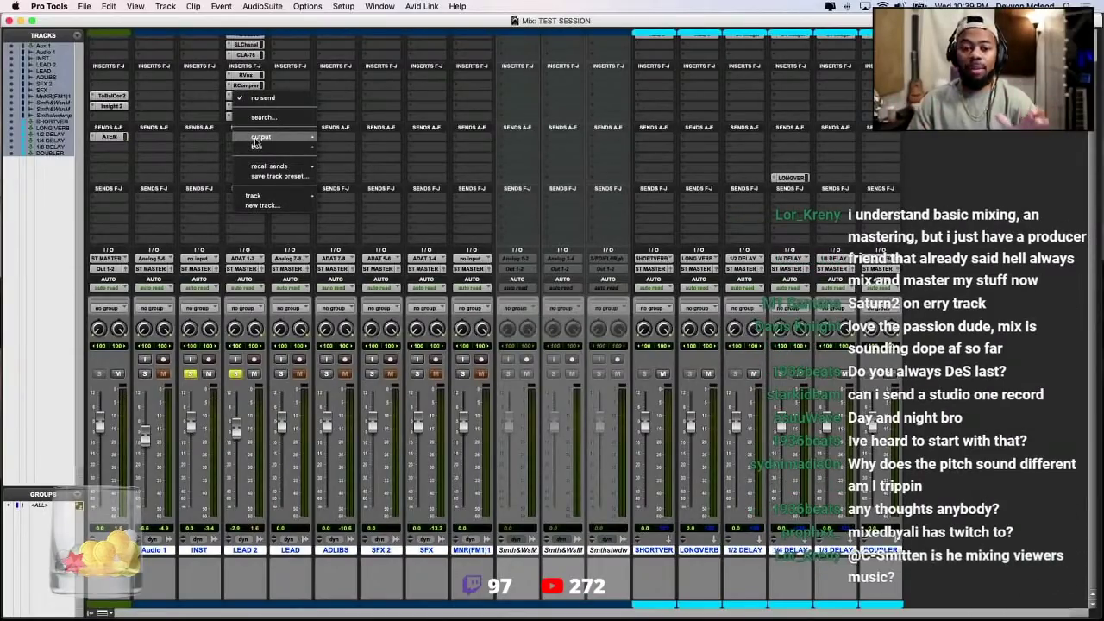
pyautogui.click(254, 208)
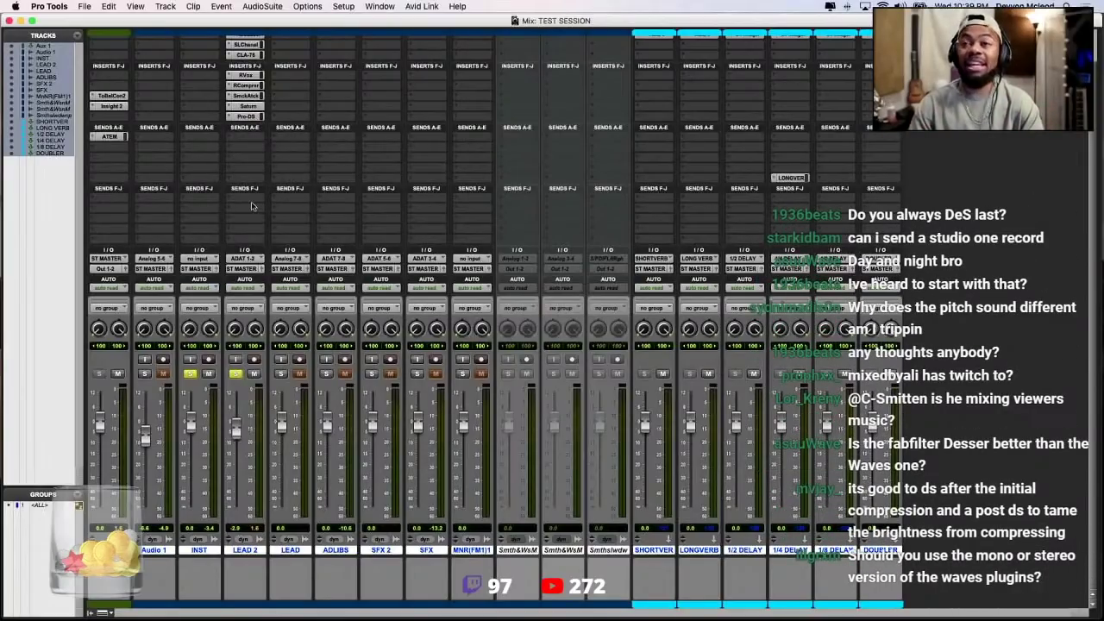
pyautogui.scroll(2, 241, 186)
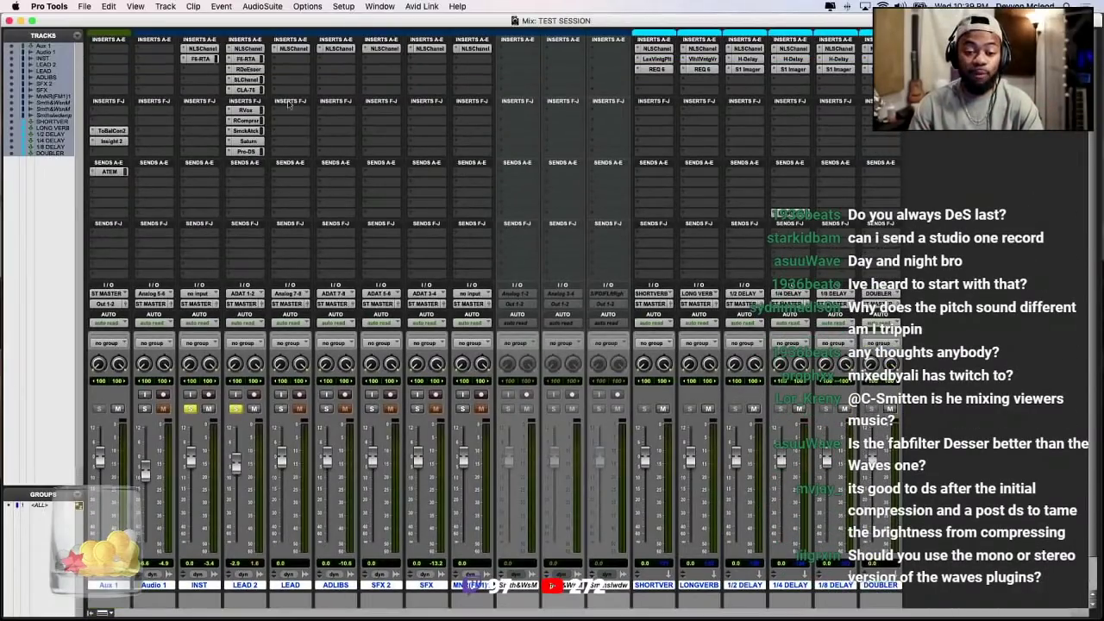
# Compare LEAD 2 with its whole insert chain bypassed and active during playback, leaving every insert active
pyautogui.click(250, 50)
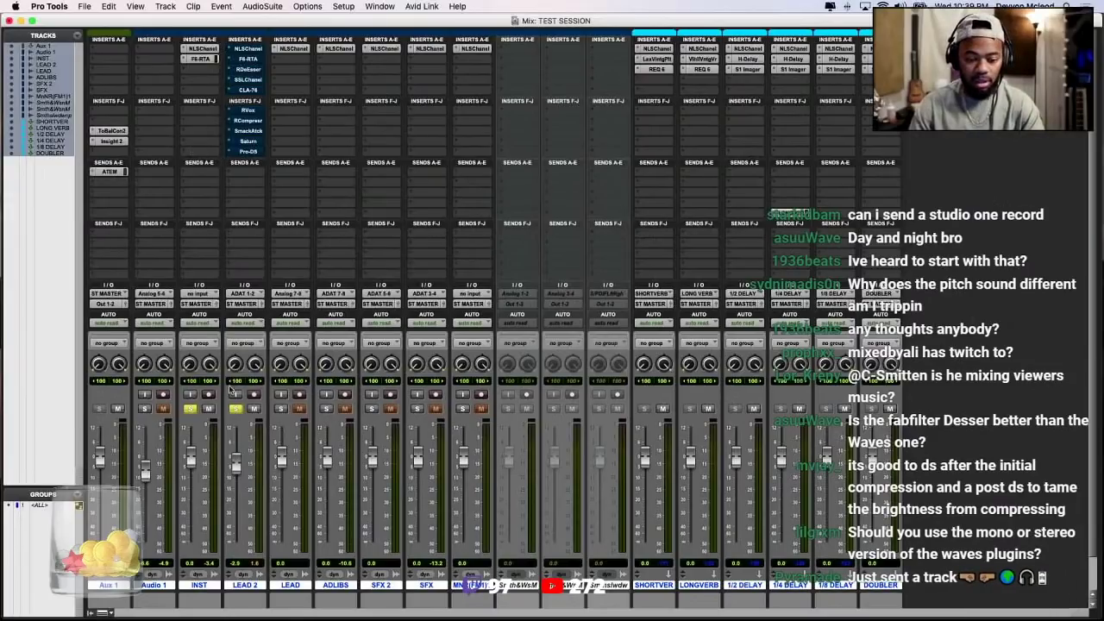
pyautogui.press('space')
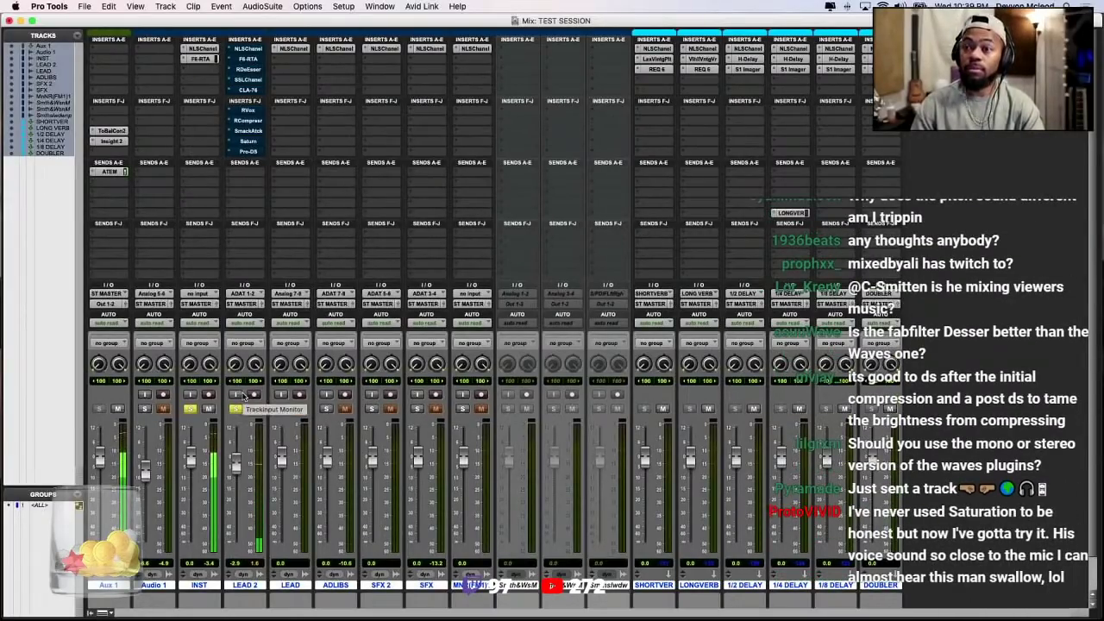
pyautogui.keyDown('super'); pyautogui.click(256, 55); pyautogui.keyUp('super')
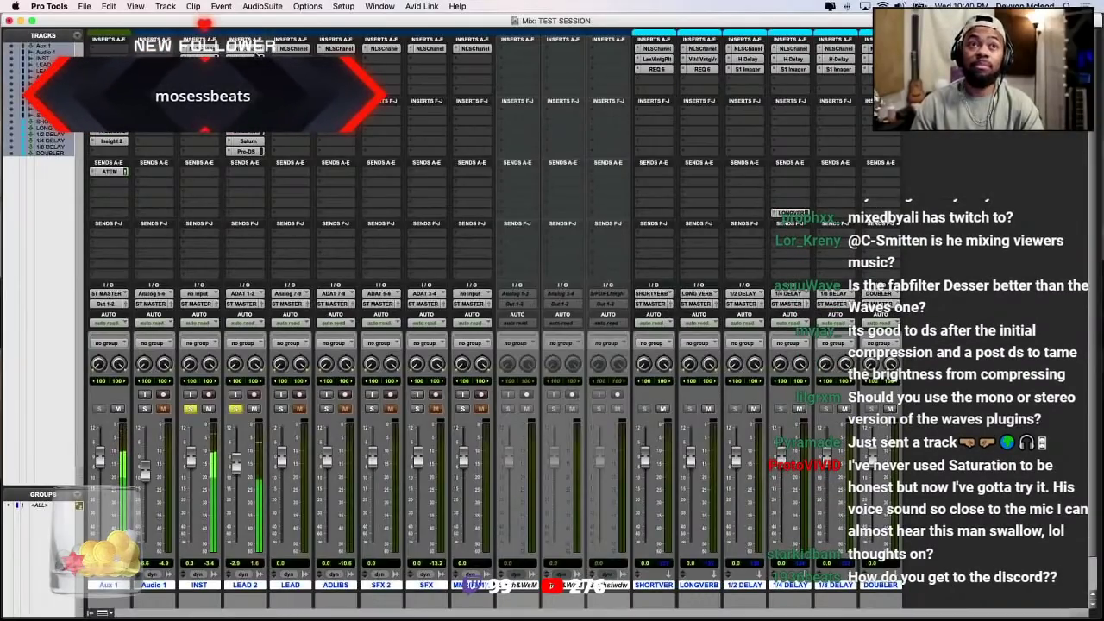
# Add a send from LEAD 2 to the SHORT VERB (Stereo) bus and raise its level to -21.8 dB
pyautogui.scroll(-2, 294, 220)
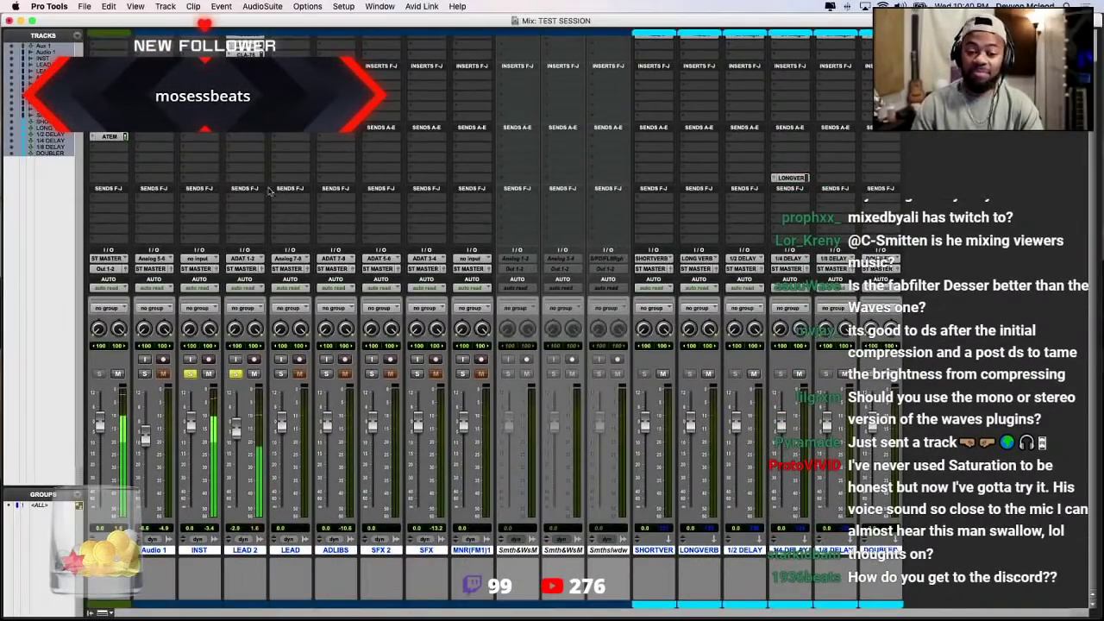
pyautogui.click(259, 142)
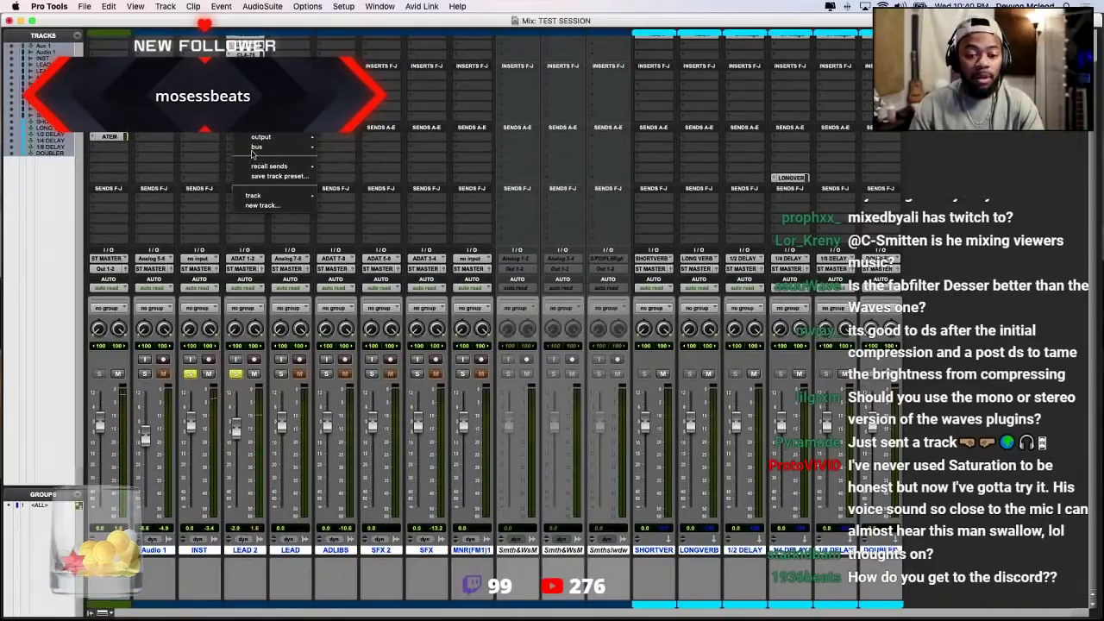
pyautogui.moveTo(255, 150)
pyautogui.moveTo(375, 152)
pyautogui.scroll(-8, 473, 517)
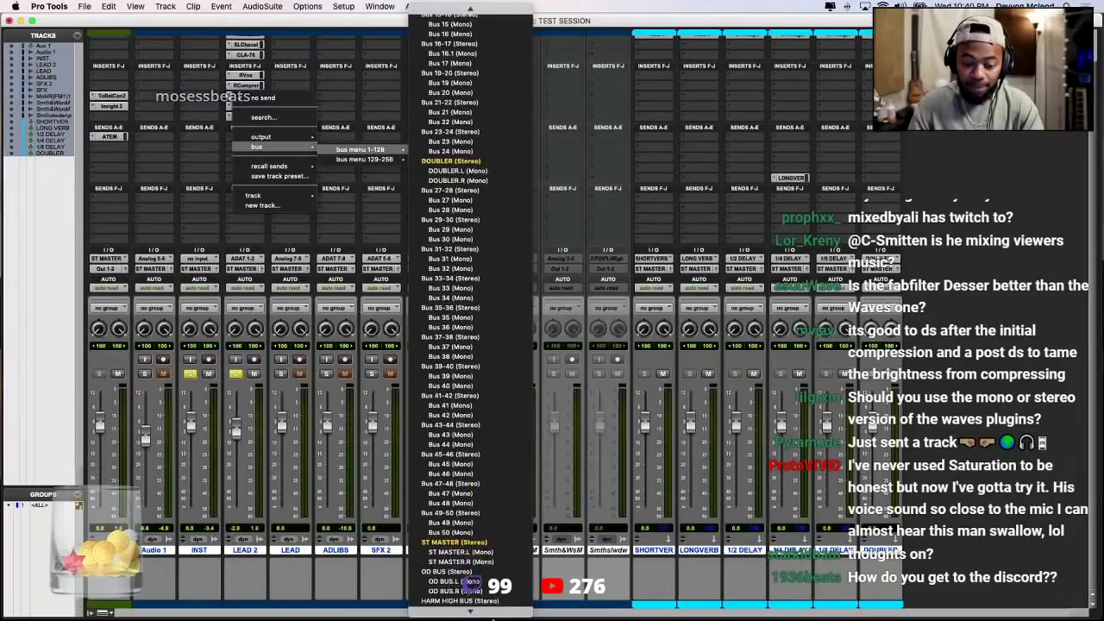
pyautogui.scroll(-3, 474, 585)
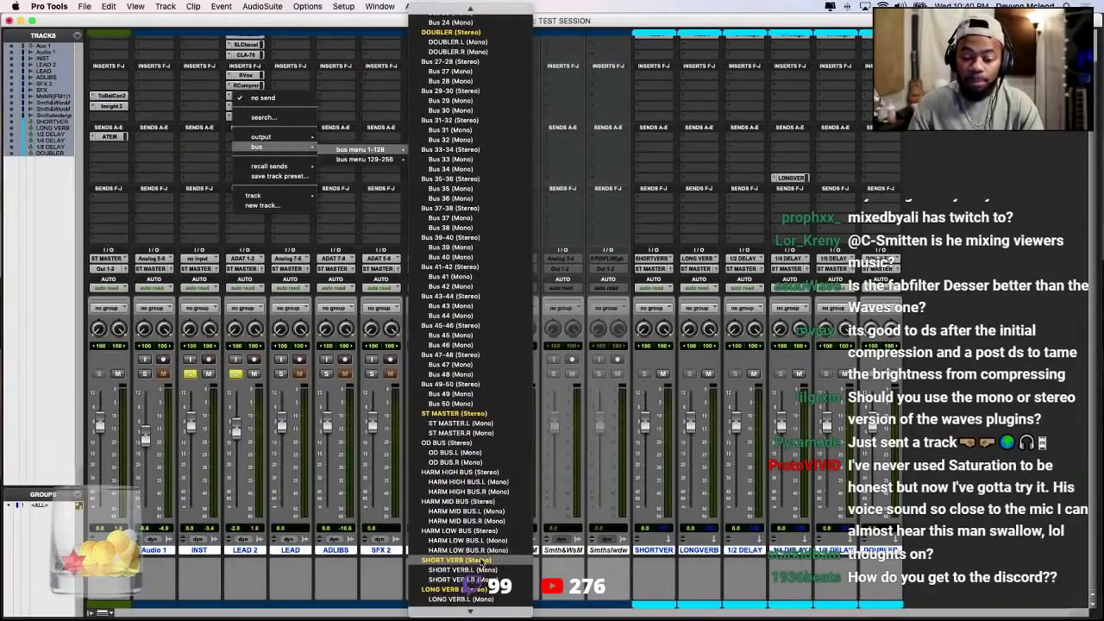
pyautogui.click(481, 561)
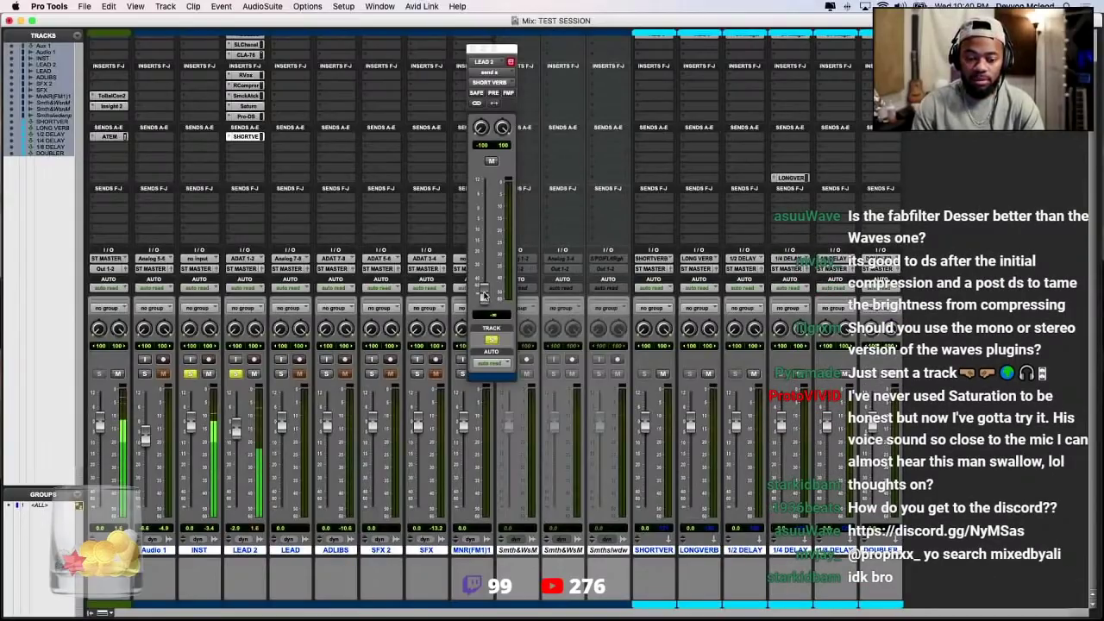
pyautogui.moveTo(484, 294); pyautogui.dragTo(482, 237)
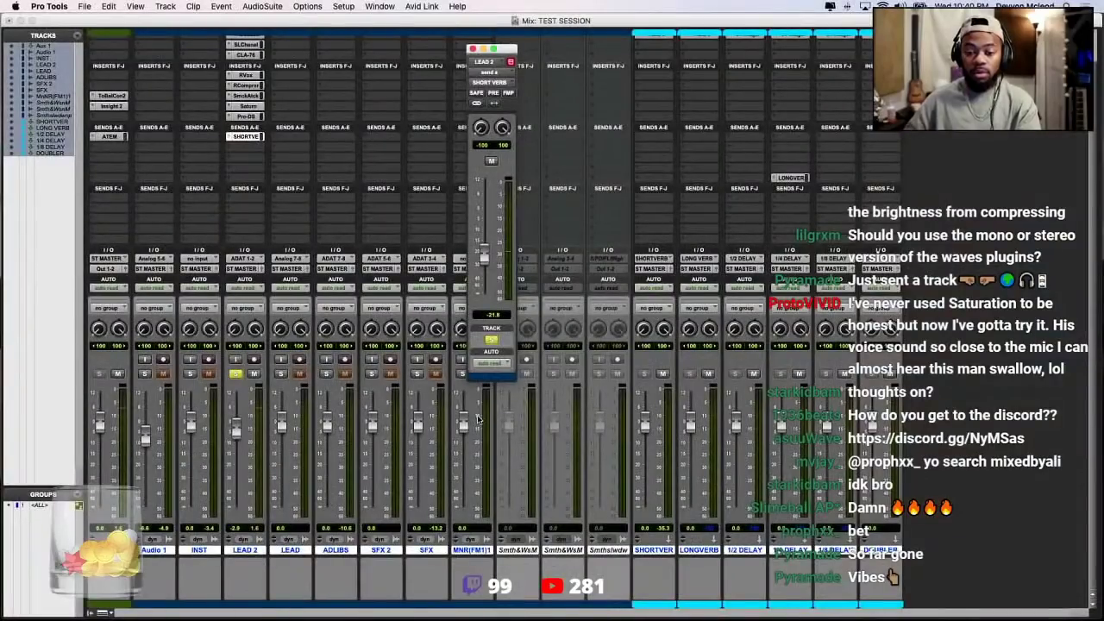
# Solo INST and LEAD 2, compare the SHORT VERB send muted and unmuted, and close the send window with it unmuted
pyautogui.hotkey('shift', 's')
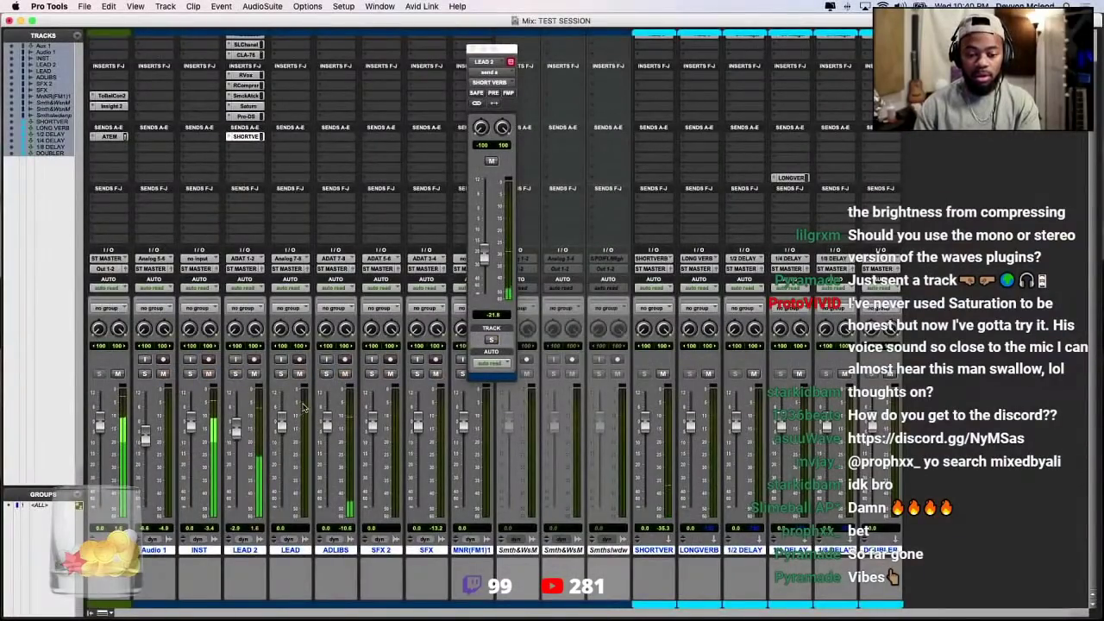
pyautogui.click(235, 373)
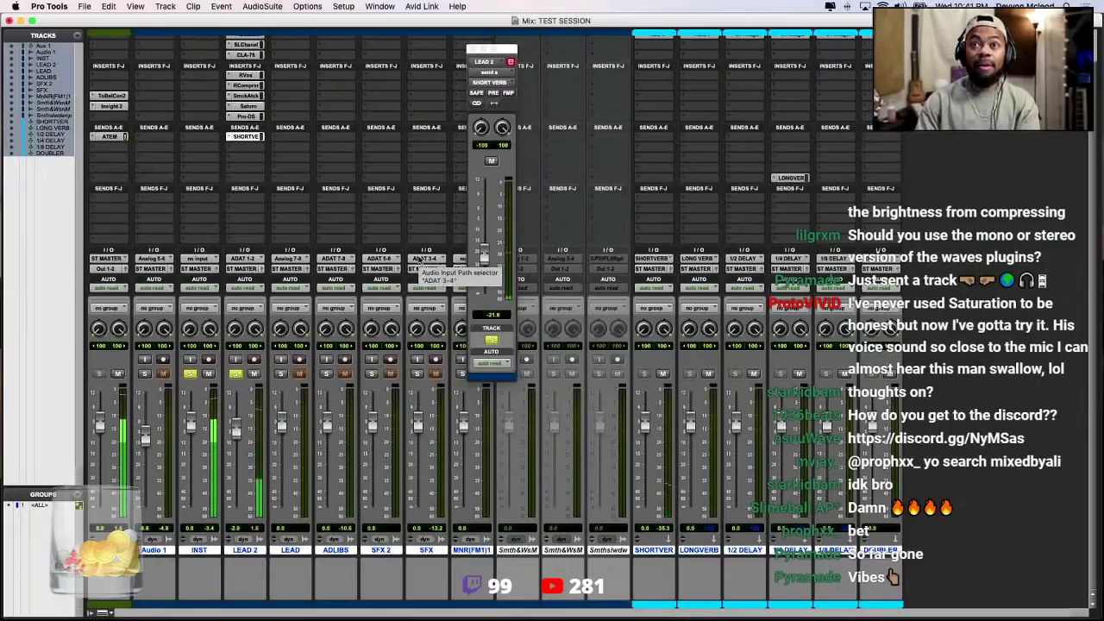
pyautogui.click(491, 162)
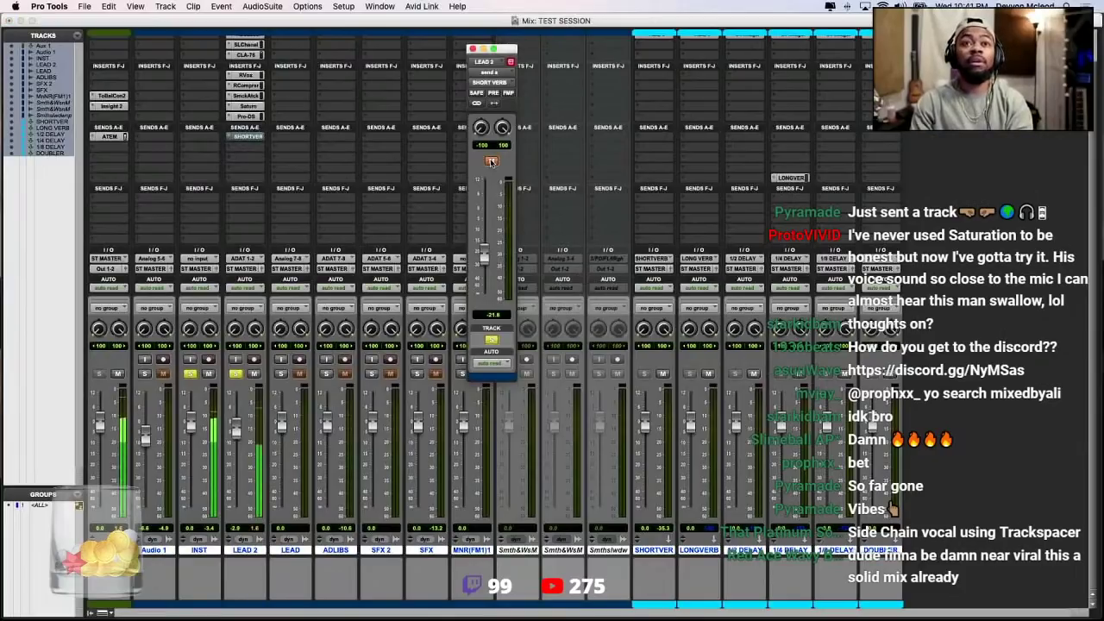
pyautogui.click(492, 161)
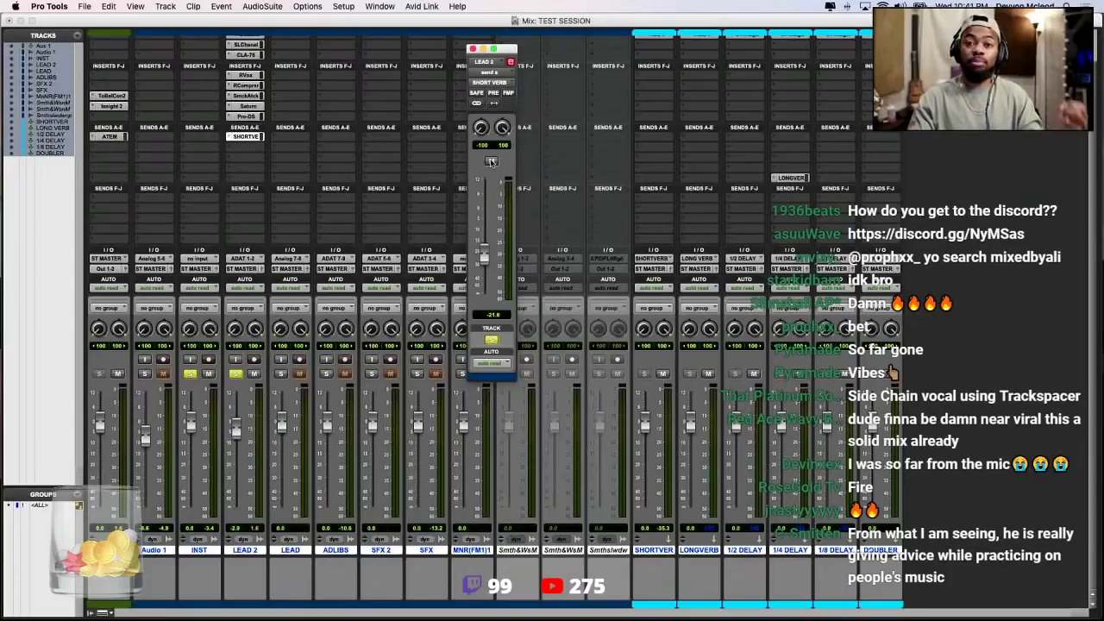
pyautogui.scroll(2, 340, 155)
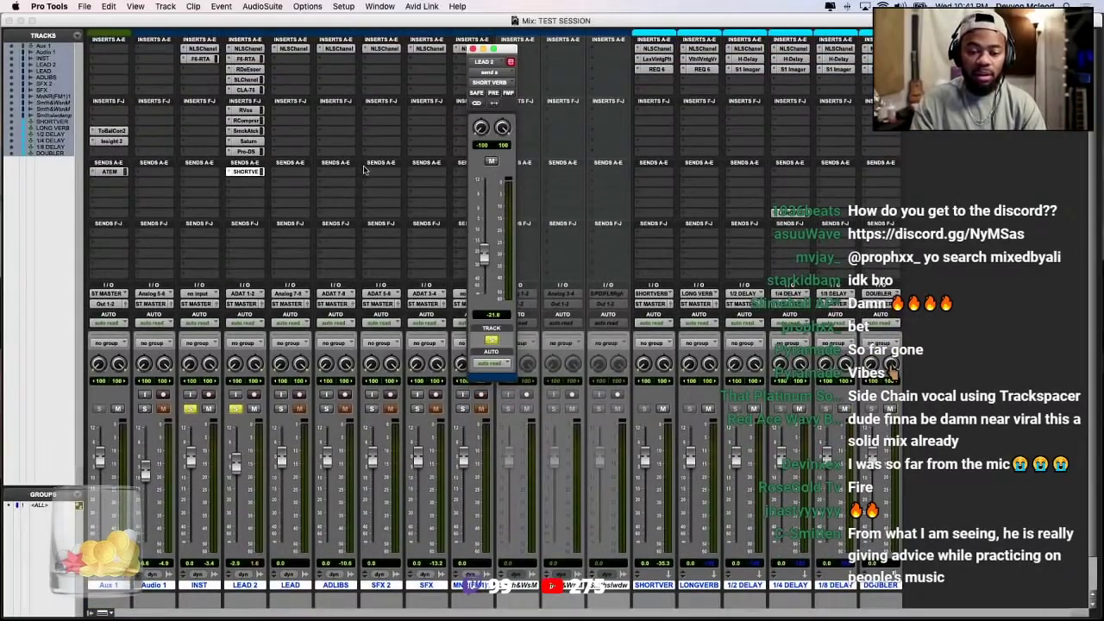
pyautogui.click(471, 49)
# Add a second send from LEAD 2 to the LONG VERB bus
pyautogui.scroll(-2, 284, 259)
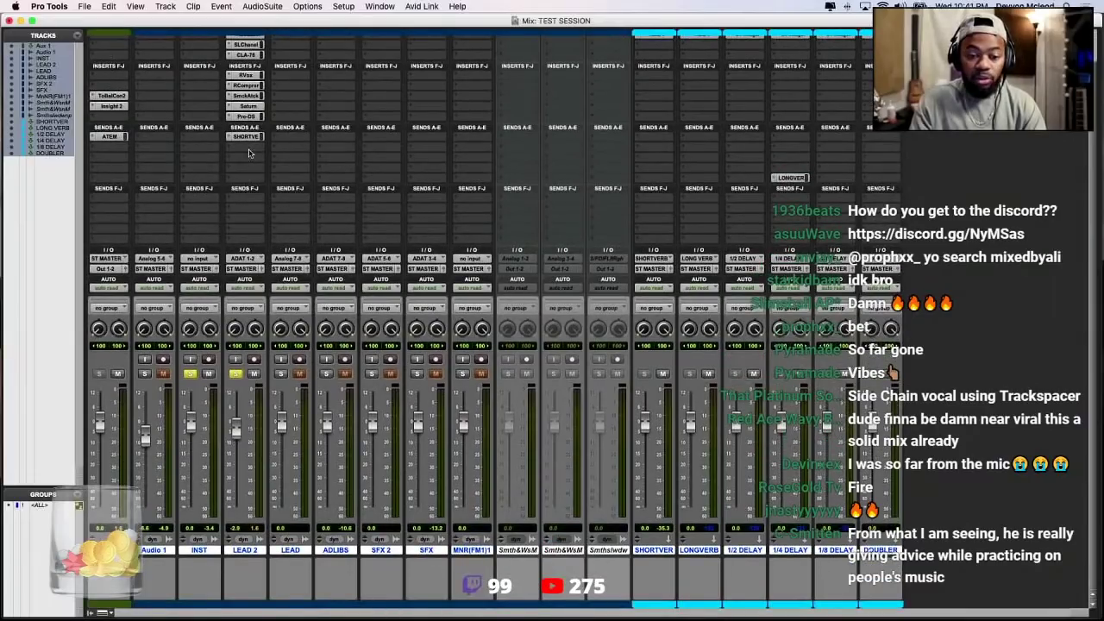
pyautogui.click(249, 154)
pyautogui.moveTo(291, 157)
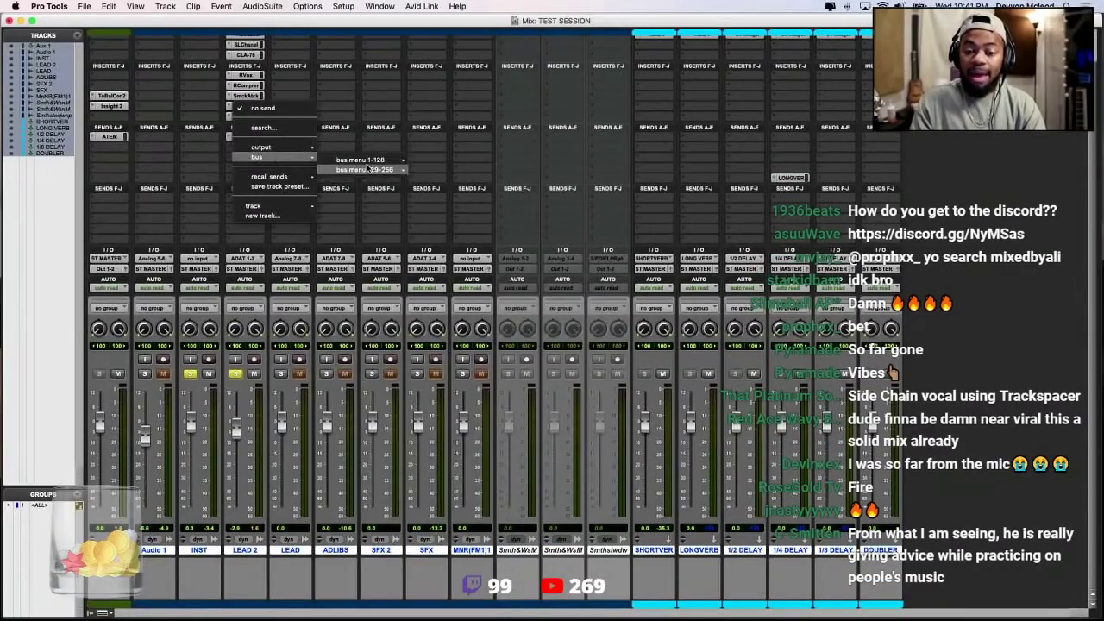
pyautogui.moveTo(362, 160)
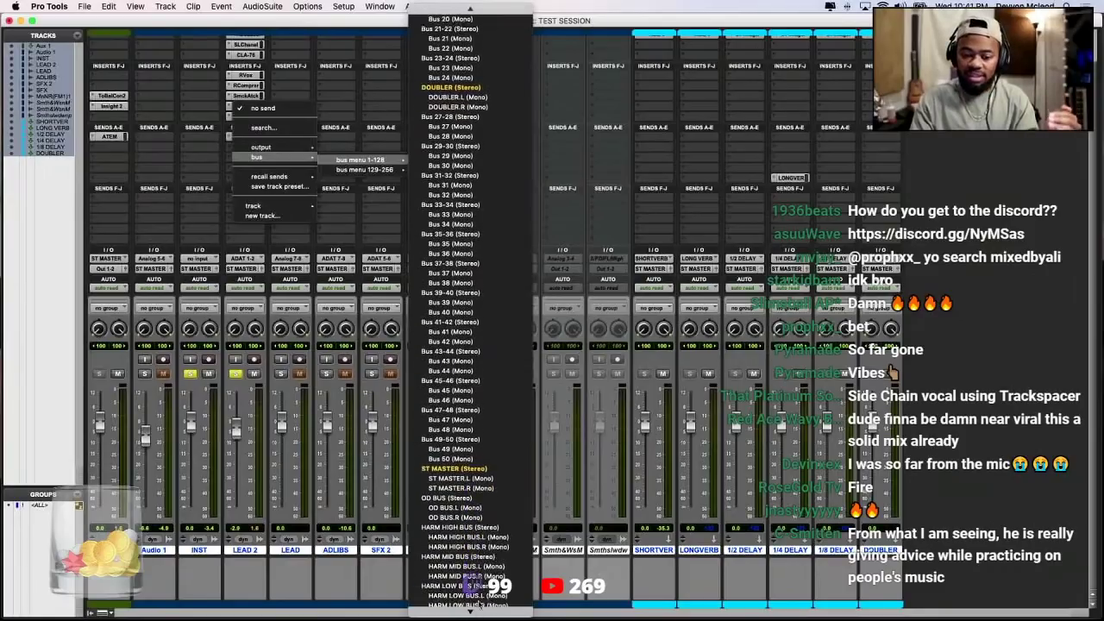
pyautogui.click(477, 586)
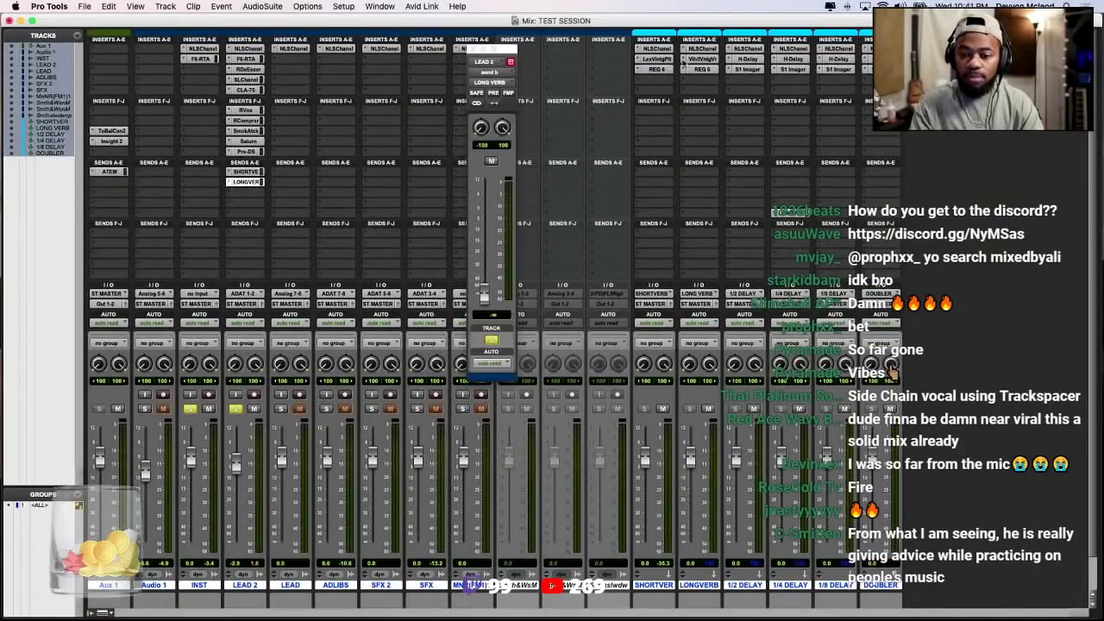
# Examine the Lexicon Vintage Plate settings on SHORT VERB and the ValhallaVintageVerb settings on LONG VERB
pyautogui.click(656, 59)
pyautogui.moveTo(538, 106); pyautogui.dragTo(522, 108)
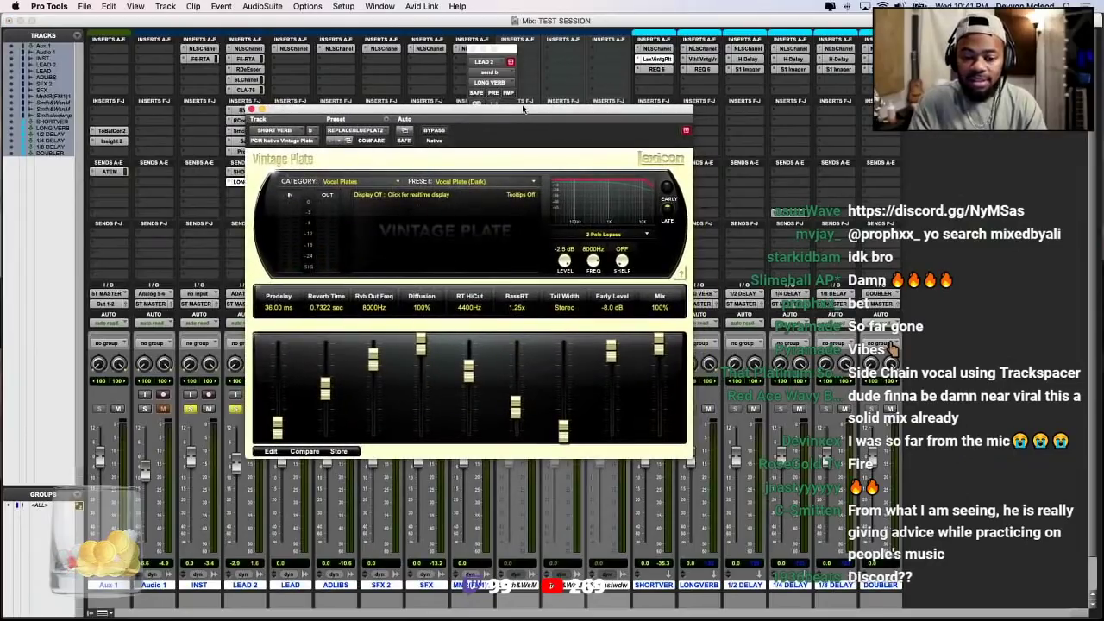
pyautogui.click(701, 59)
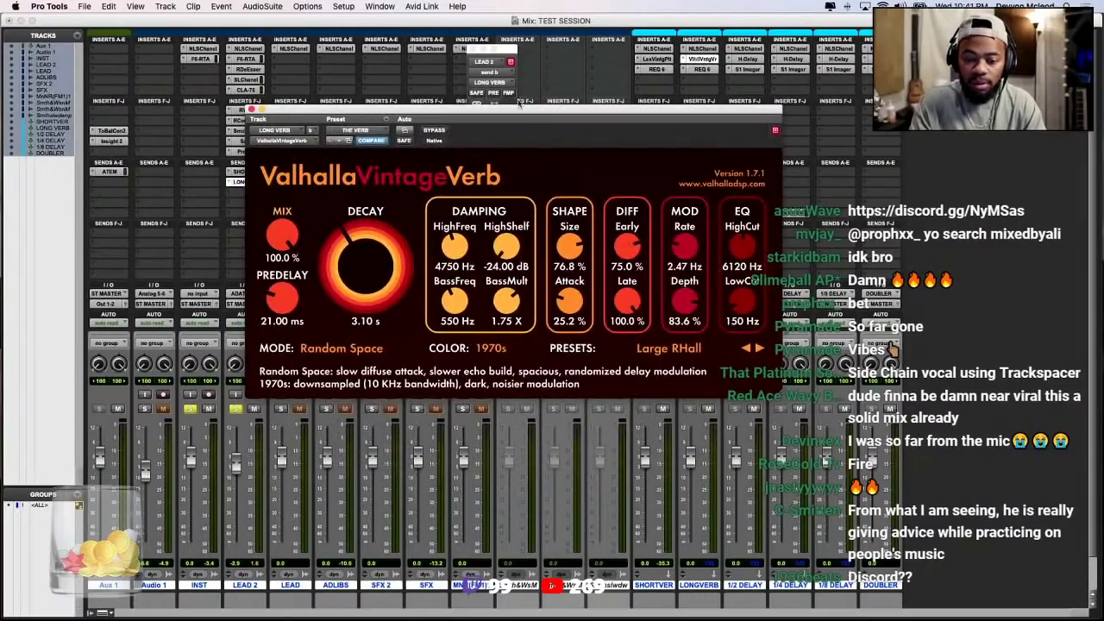
# Arrange the reverb plug-in and send windows side by side and raise LEAD 2's LONG VERB send to -13.8 dB
pyautogui.moveTo(476, 106); pyautogui.dragTo(716, 131)
pyautogui.moveTo(511, 60); pyautogui.dragTo(249, 101)
pyautogui.moveTo(662, 138); pyautogui.dragTo(466, 65)
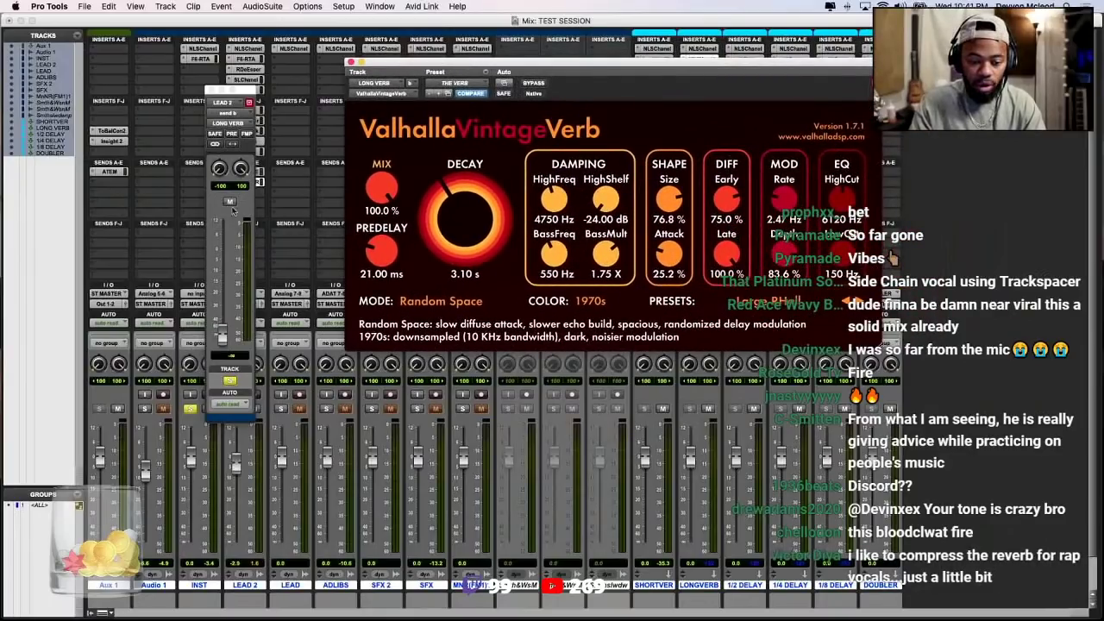
pyautogui.moveTo(246, 91); pyautogui.dragTo(355, 106)
pyautogui.moveTo(333, 349); pyautogui.dragTo(335, 295)
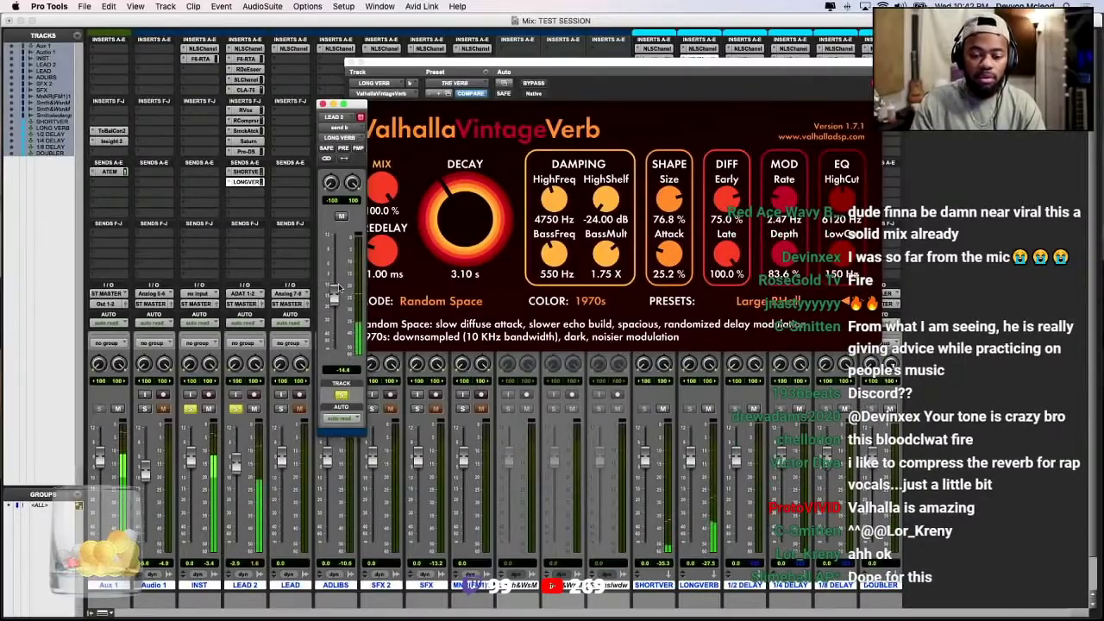
pyautogui.moveTo(333, 300); pyautogui.dragTo(336, 293)
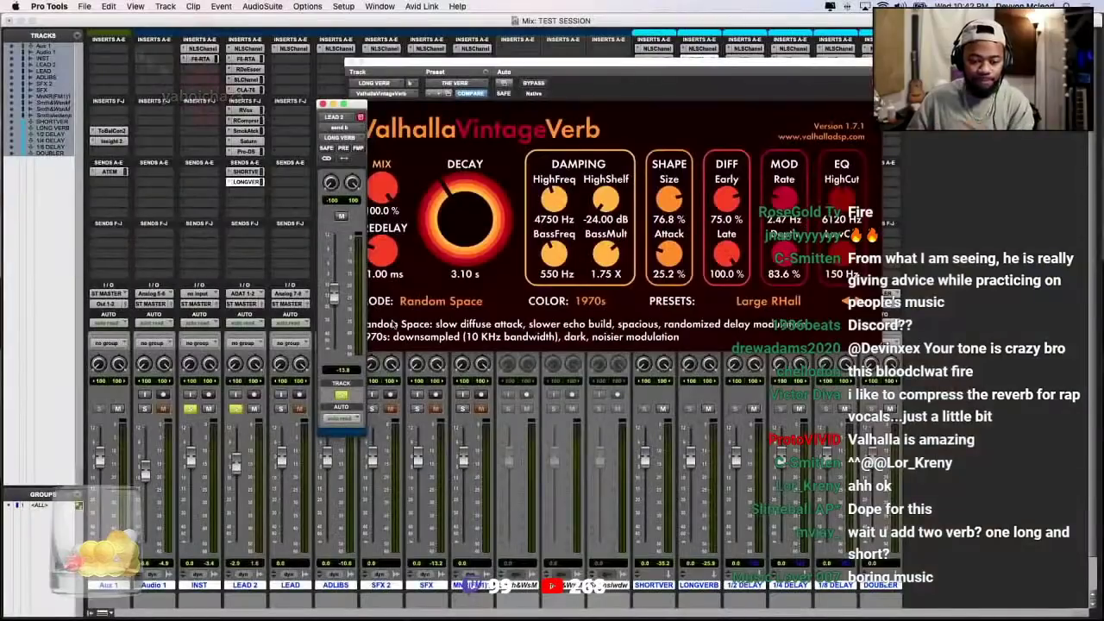
# Compare LEAD 2 with its SHORT VERB and LONG VERB sends muted and unmuted, leave them unmuted, and close the send and ValhallaVintageVerb windows
pyautogui.click(246, 172)
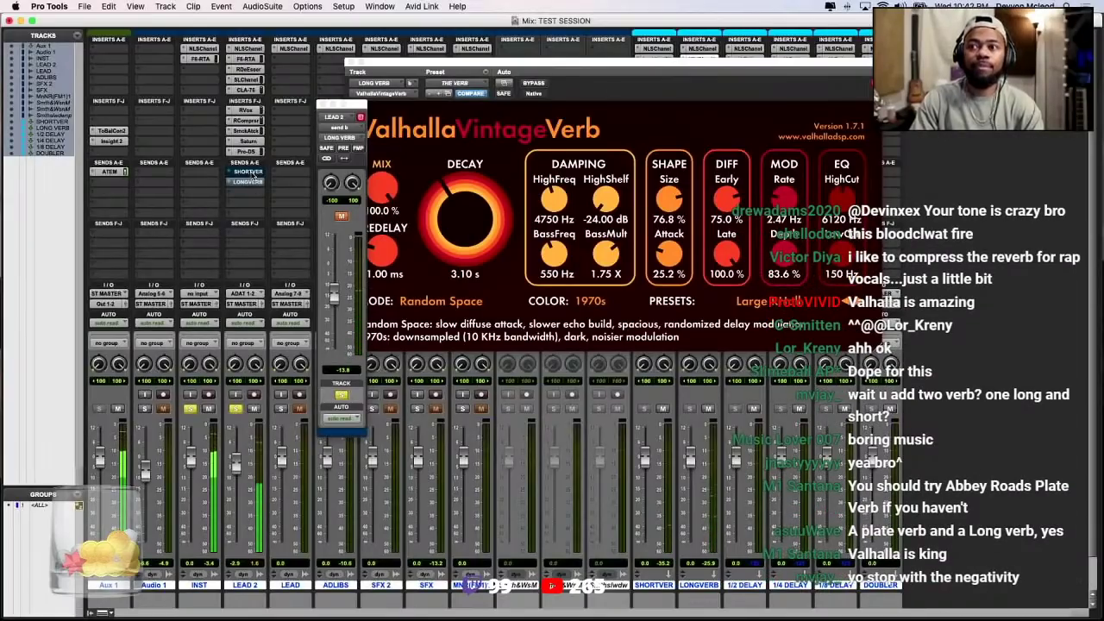
pyautogui.click(249, 180)
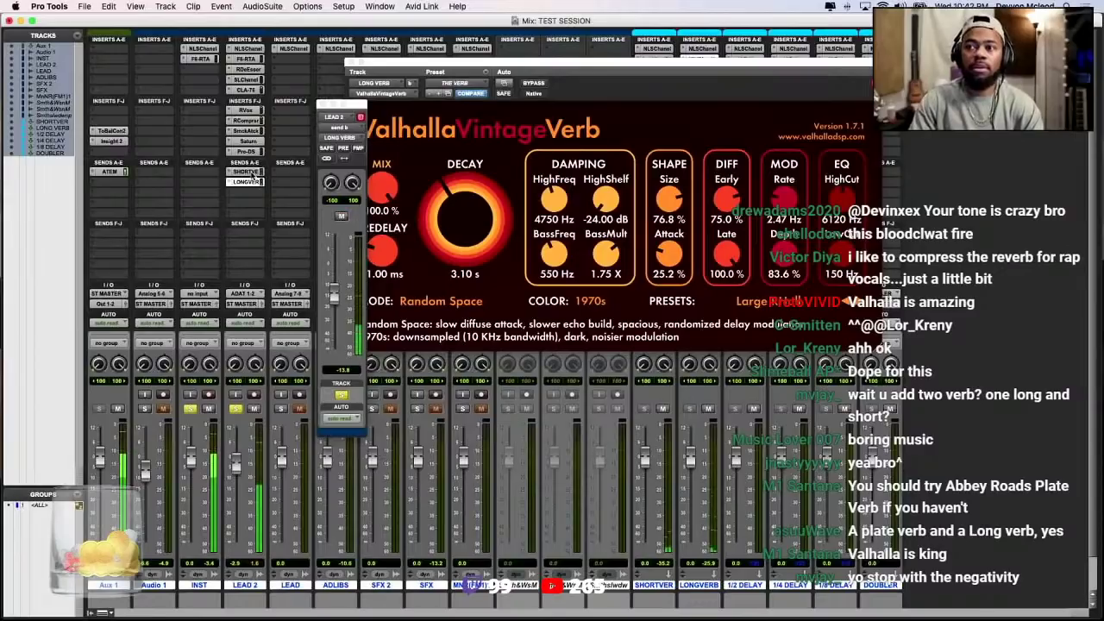
pyautogui.click(322, 104)
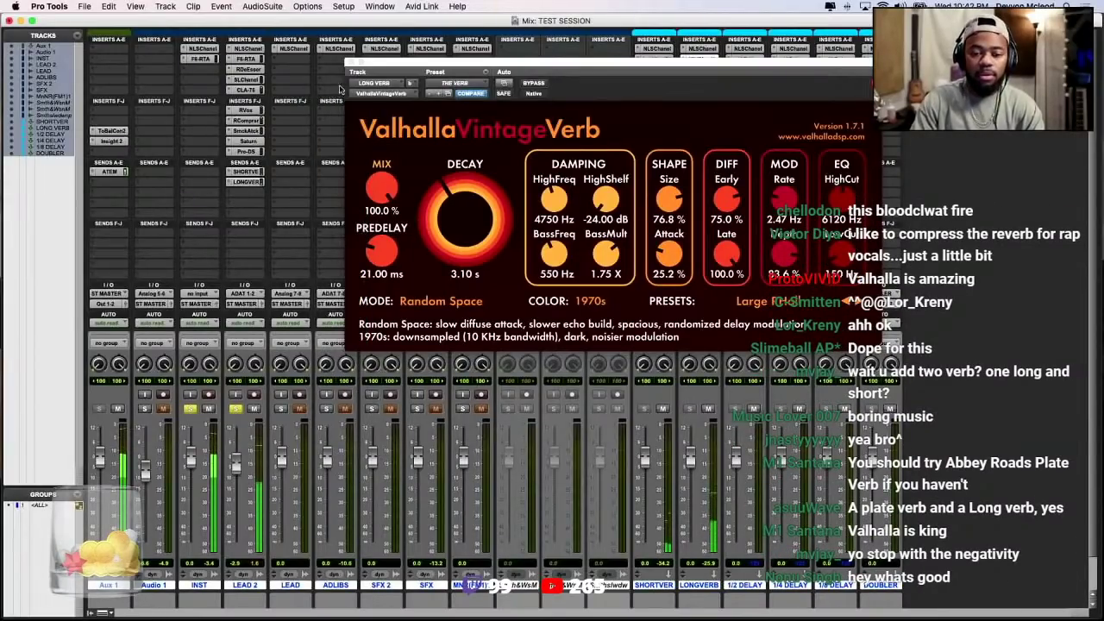
pyautogui.click(350, 63)
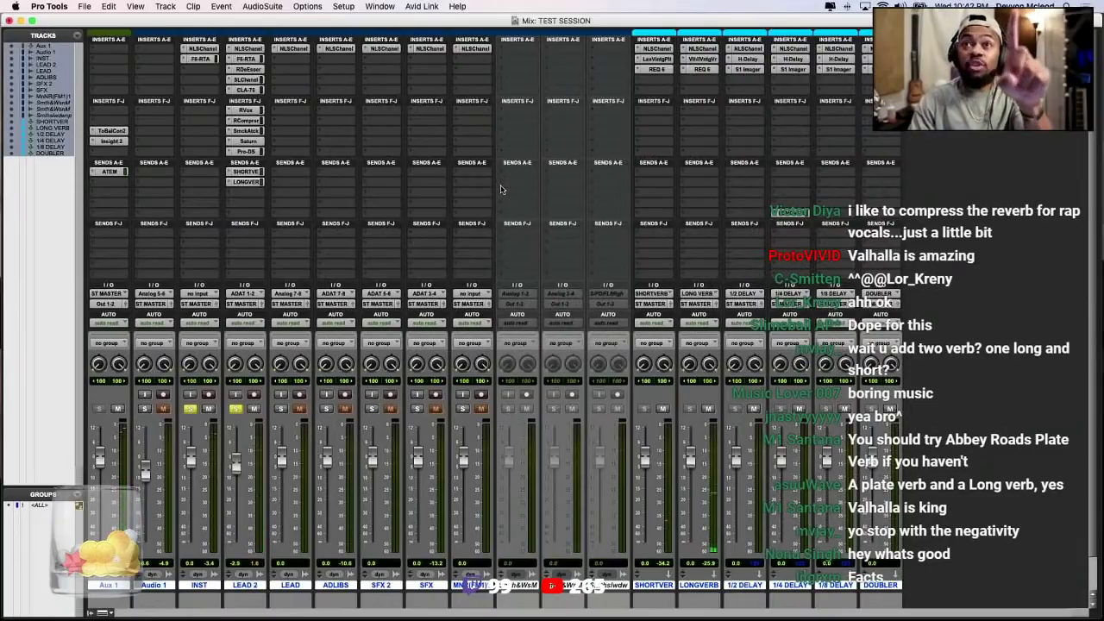
# Set the session tempo to 117 BPM at the start of the timeline and place the playback position at 3|2|186
pyautogui.press('super+equal')
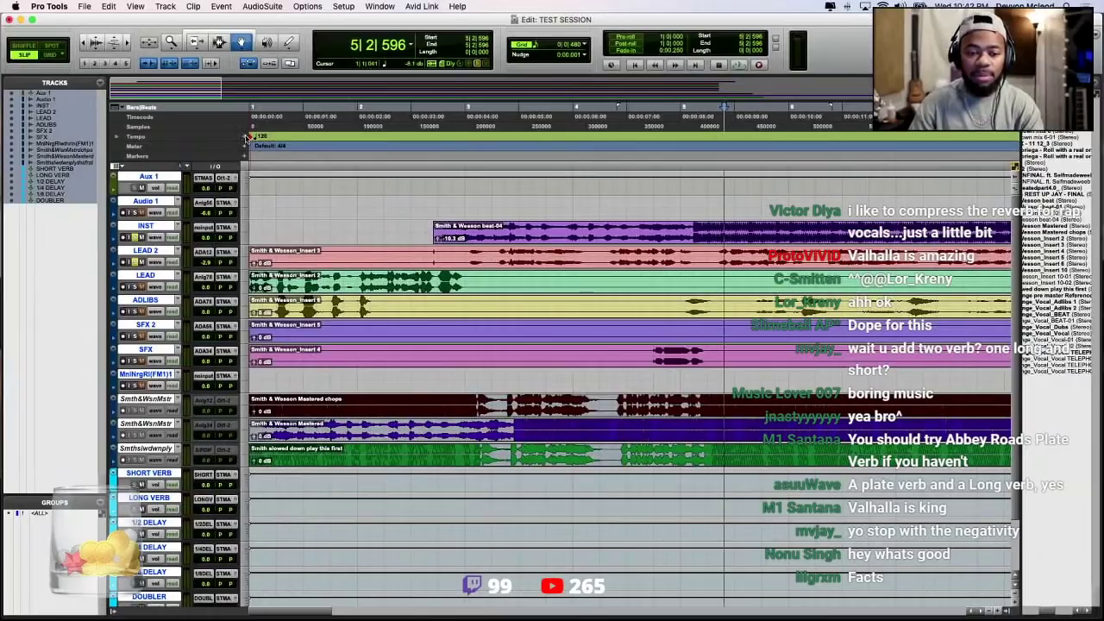
pyautogui.press('space')
pyautogui.click(247, 137)
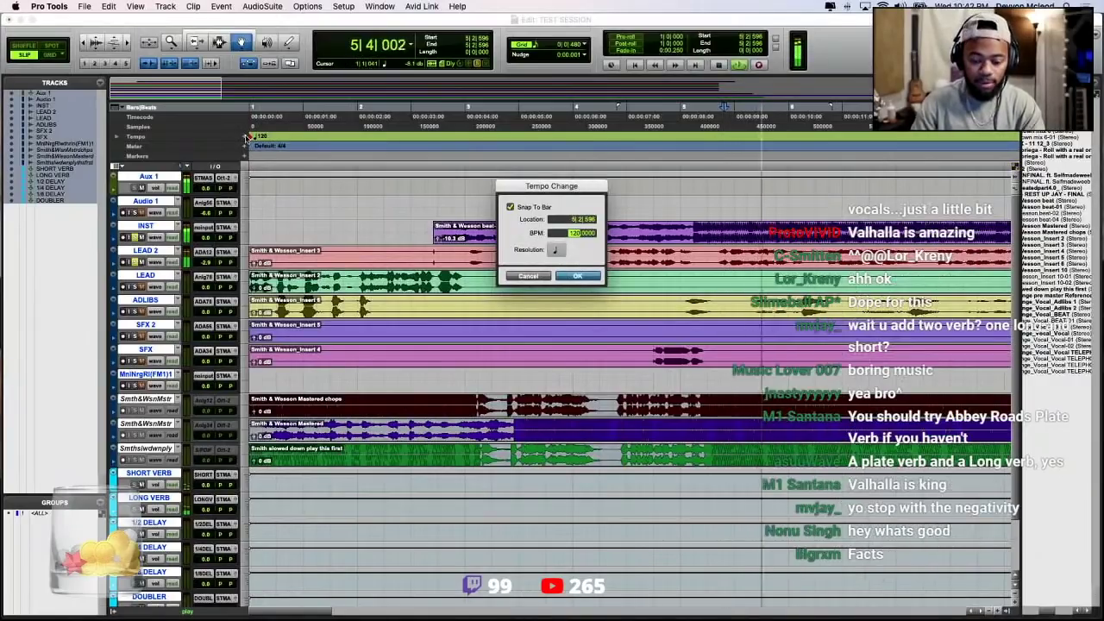
pyautogui.write('117')
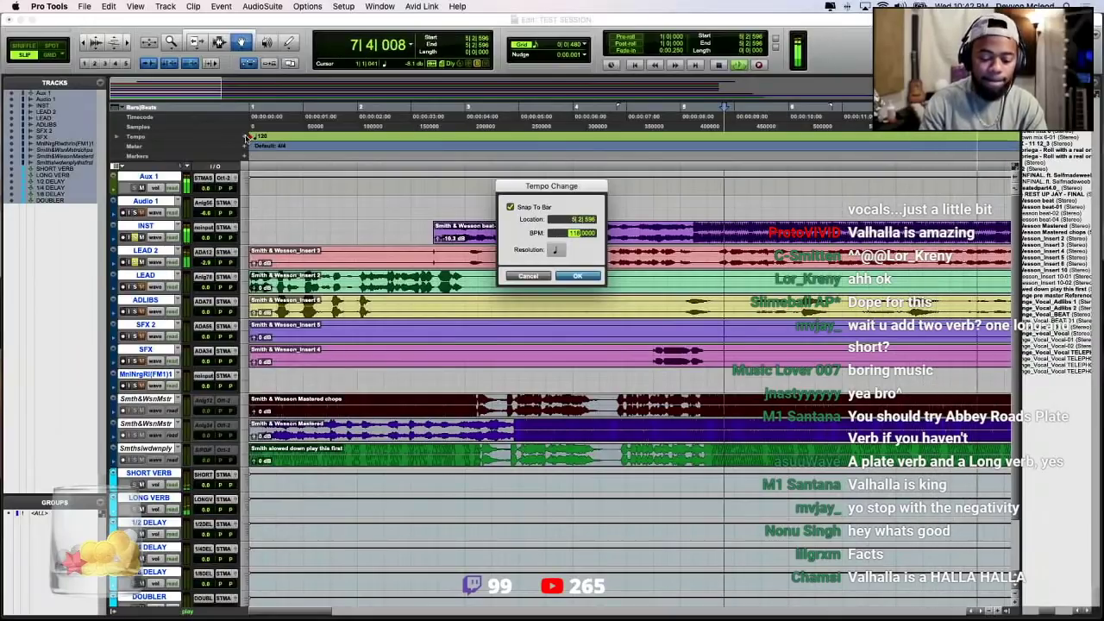
pyautogui.press('Return')
pyautogui.press('space')
pyautogui.doubleClick(248, 138)
pyautogui.write('117')
pyautogui.press('Return')
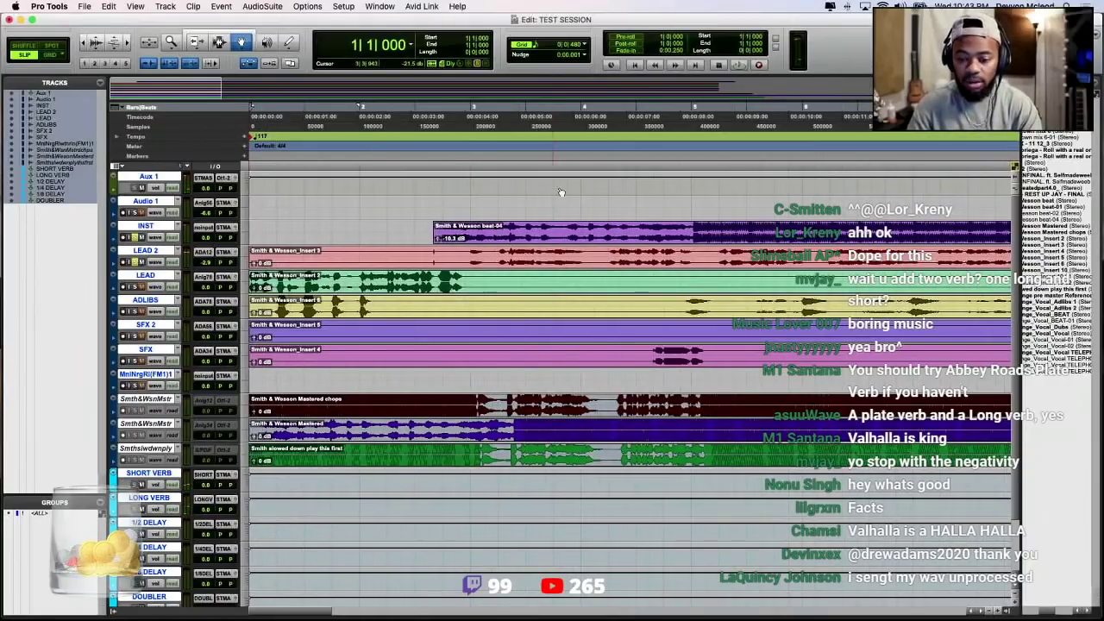
pyautogui.click(692, 126)
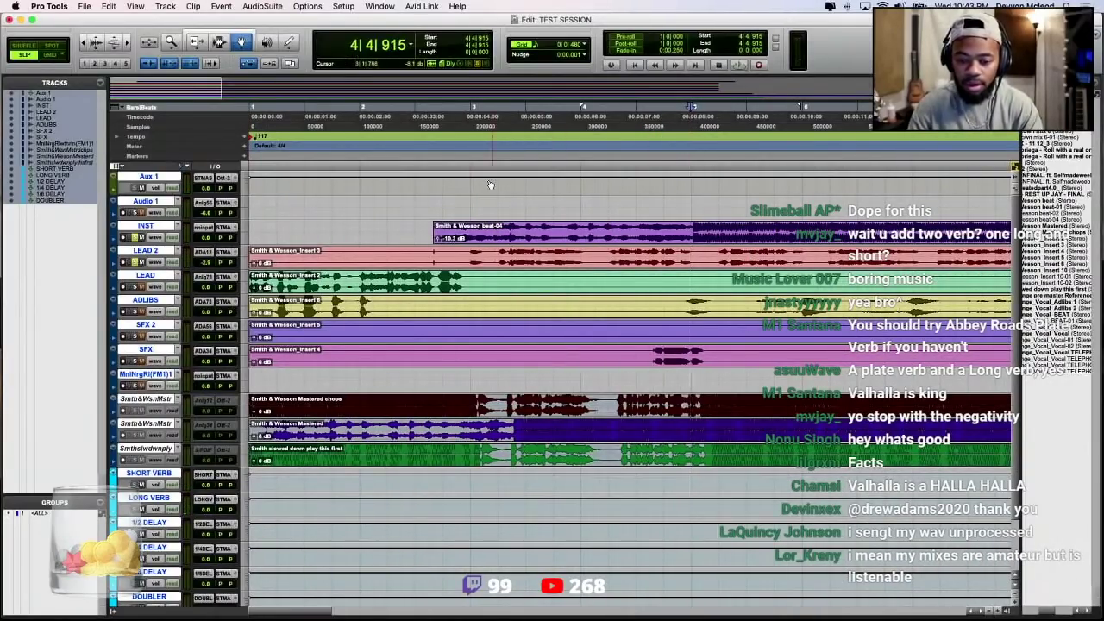
pyautogui.click(504, 133)
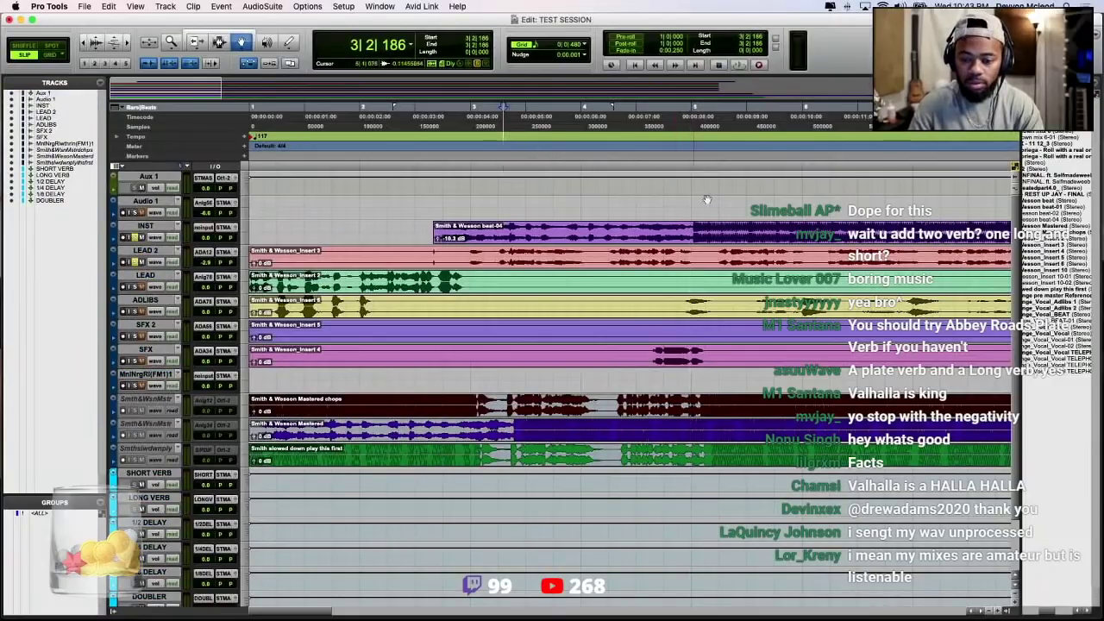
# Add a third send from LEAD 2 to the 1/4 DELAY bus in the mixer and bring up its level
pyautogui.press('super+equal')
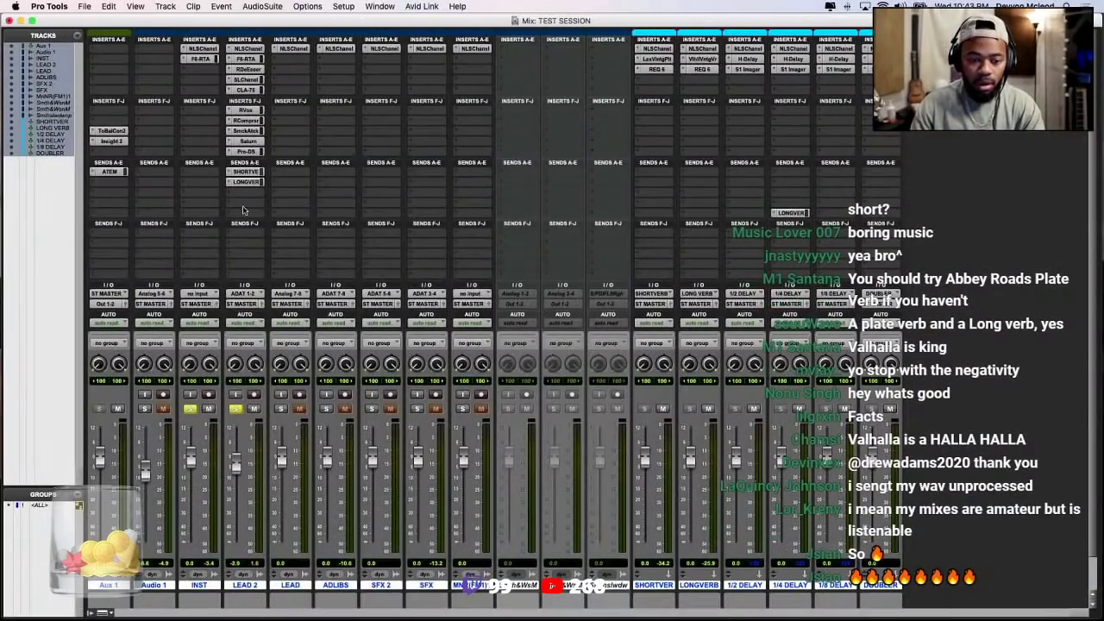
pyautogui.click(252, 198)
pyautogui.moveTo(257, 202)
pyautogui.moveTo(360, 205)
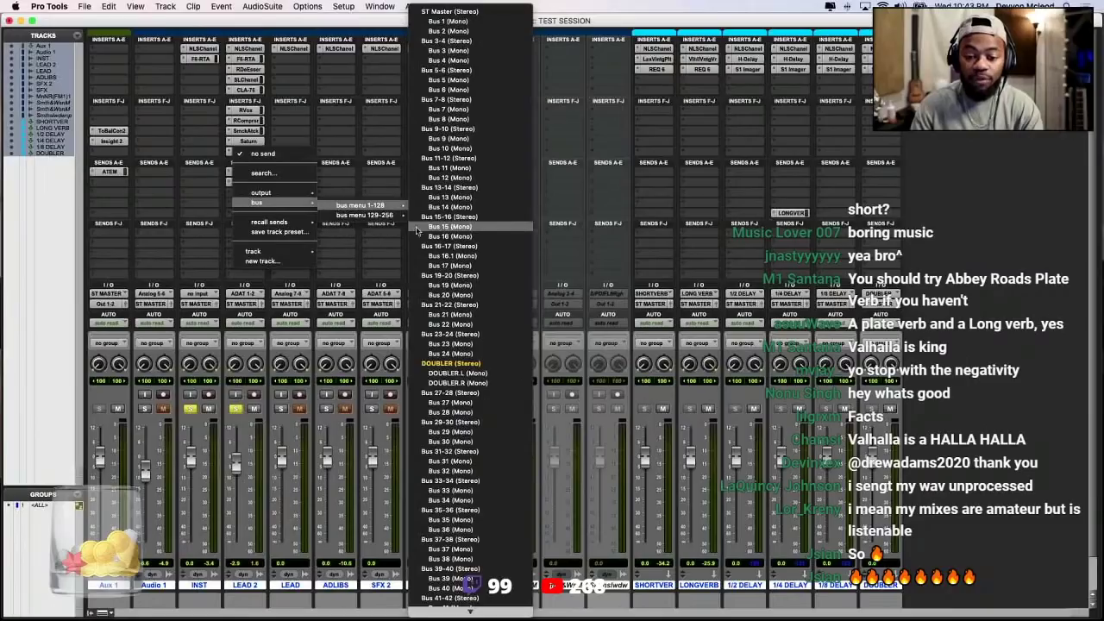
pyautogui.moveTo(460, 615)
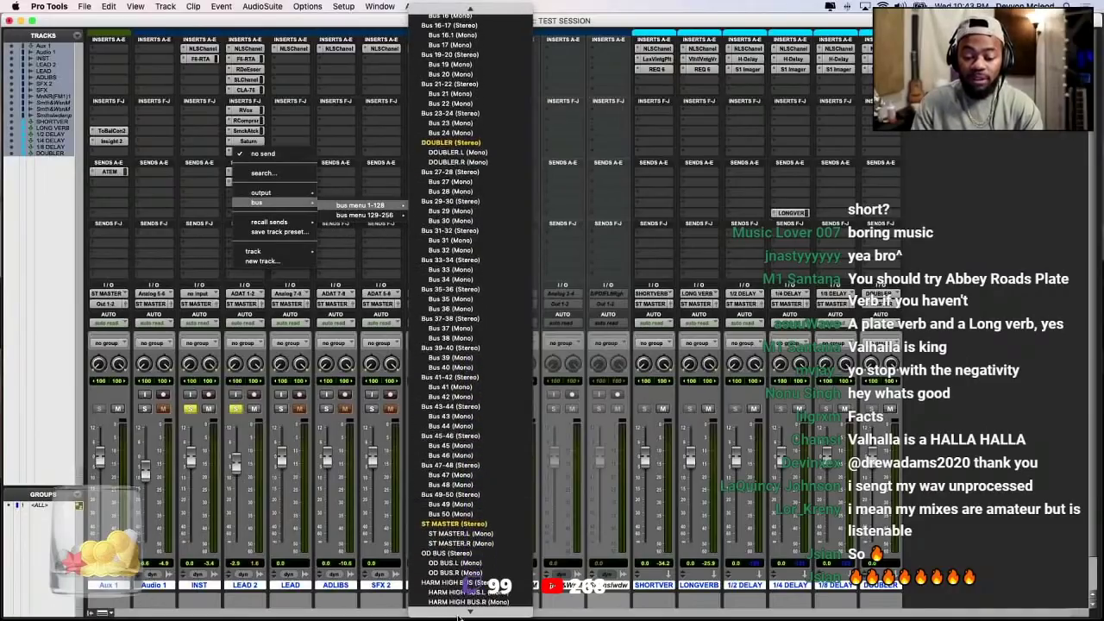
pyautogui.click(459, 496)
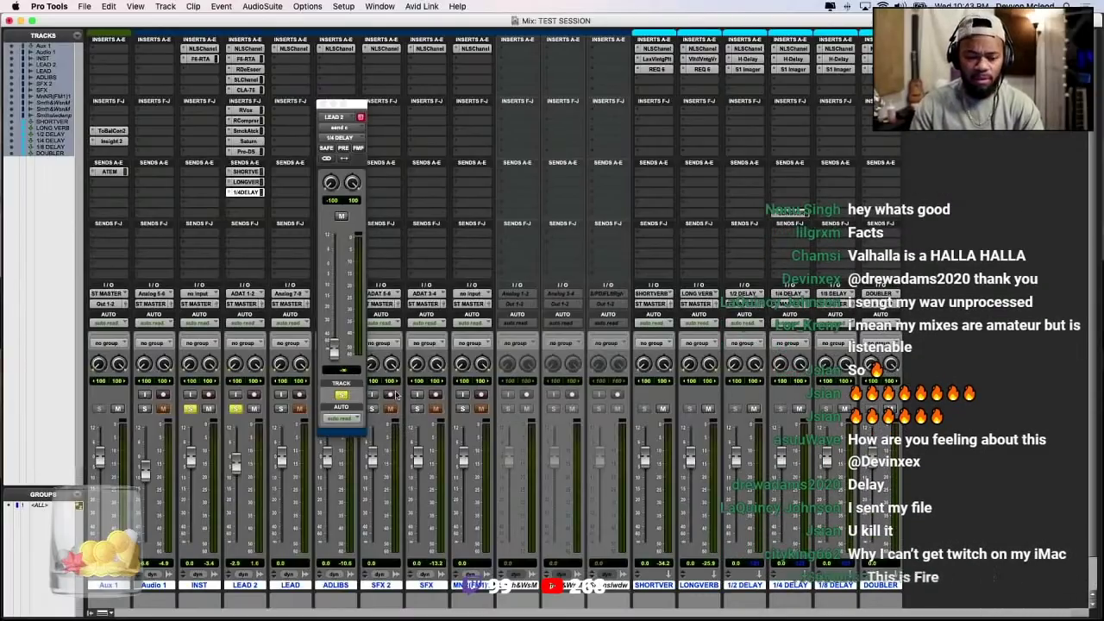
pyautogui.moveTo(335, 349); pyautogui.dragTo(335, 344)
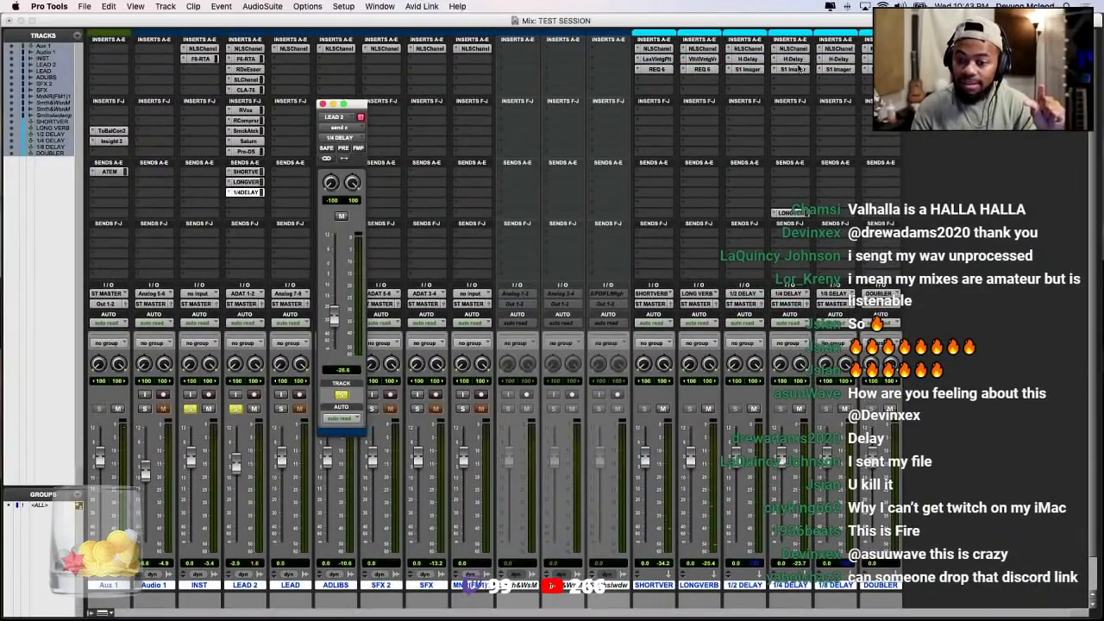
# Open the H-Delay on the 1/4 DELAY track, turn on LoFi, and move the plug-in clear of the send window
pyautogui.click(795, 59)
pyautogui.click(638, 175)
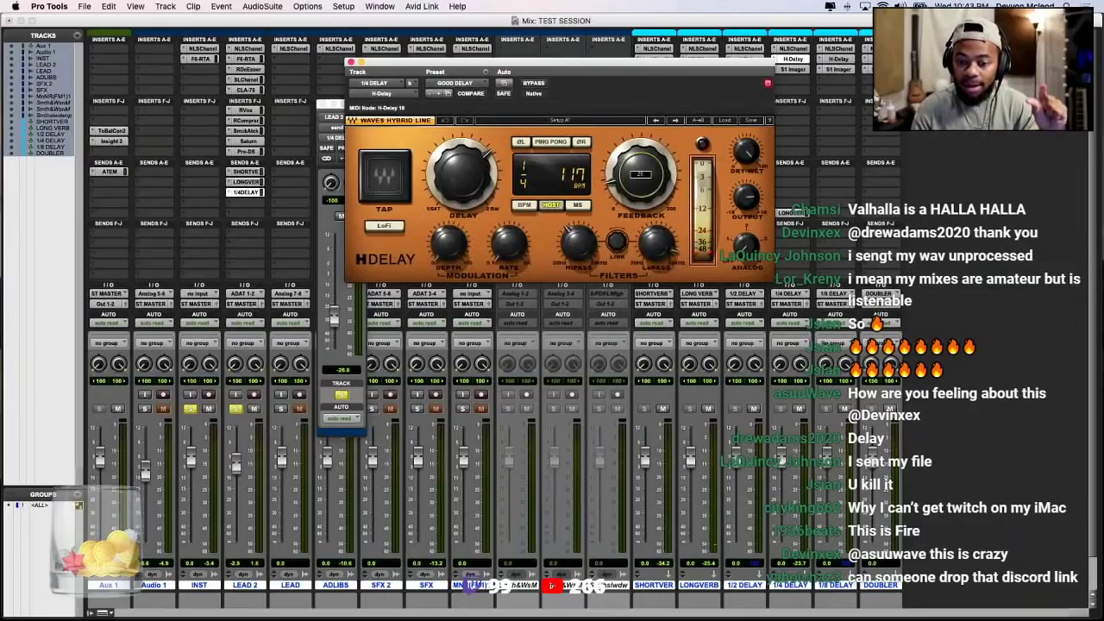
pyautogui.click(379, 228)
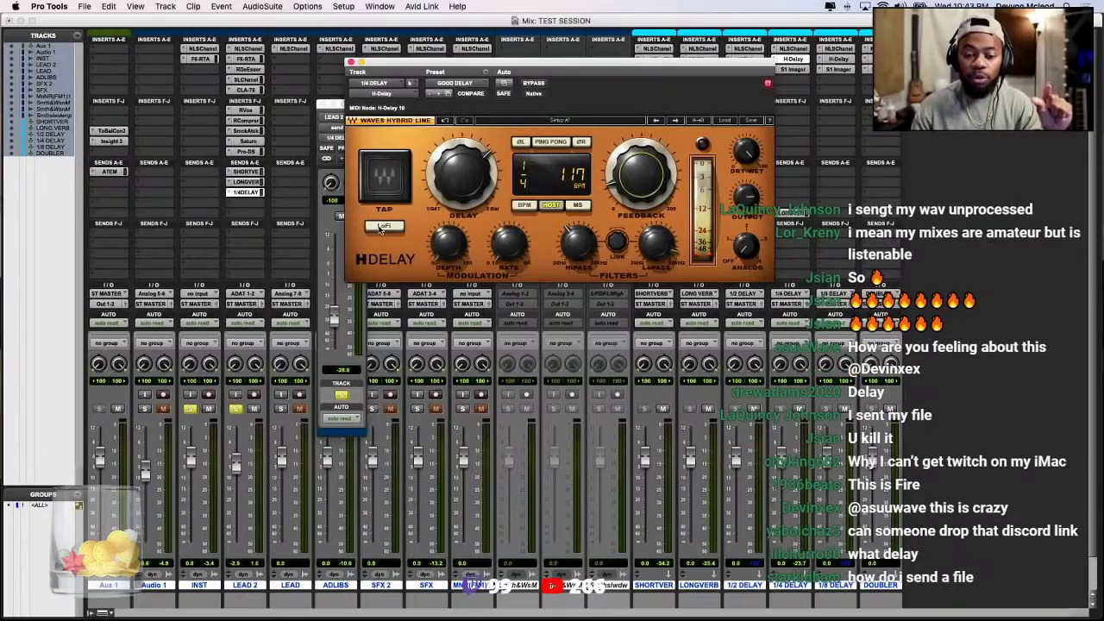
pyautogui.click(380, 228)
pyautogui.moveTo(420, 65); pyautogui.dragTo(525, 129)
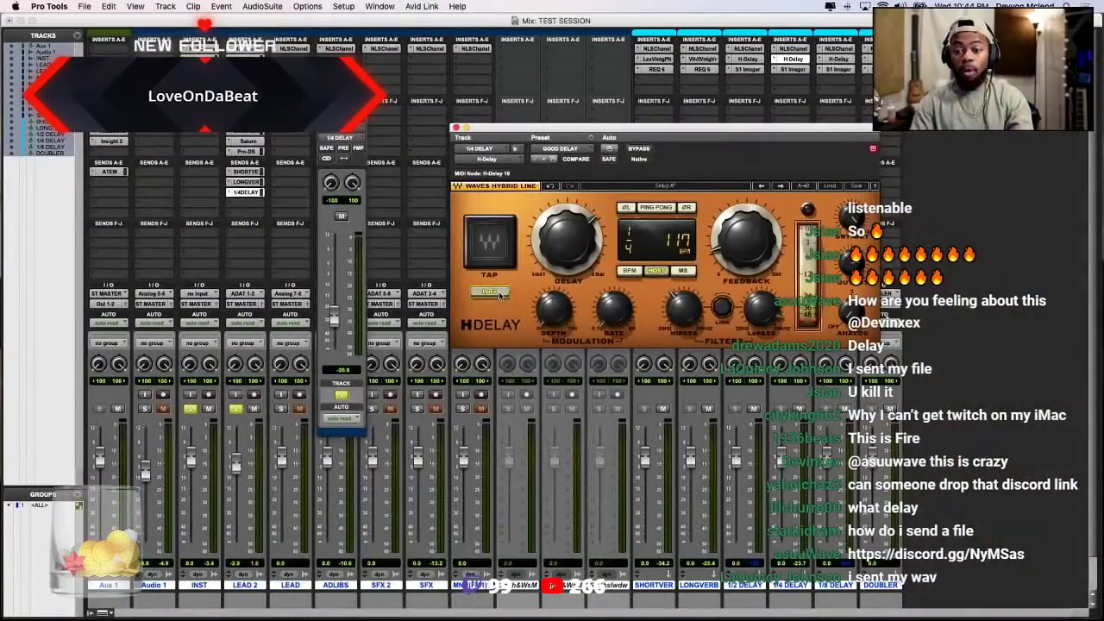
# With the 1/4 DELAY track's S1 Imager open, fine-tune LEAD 2's delay send level and close the send and plug-in windows
pyautogui.click(794, 70)
pyautogui.moveTo(74, 29); pyautogui.dragTo(485, 13)
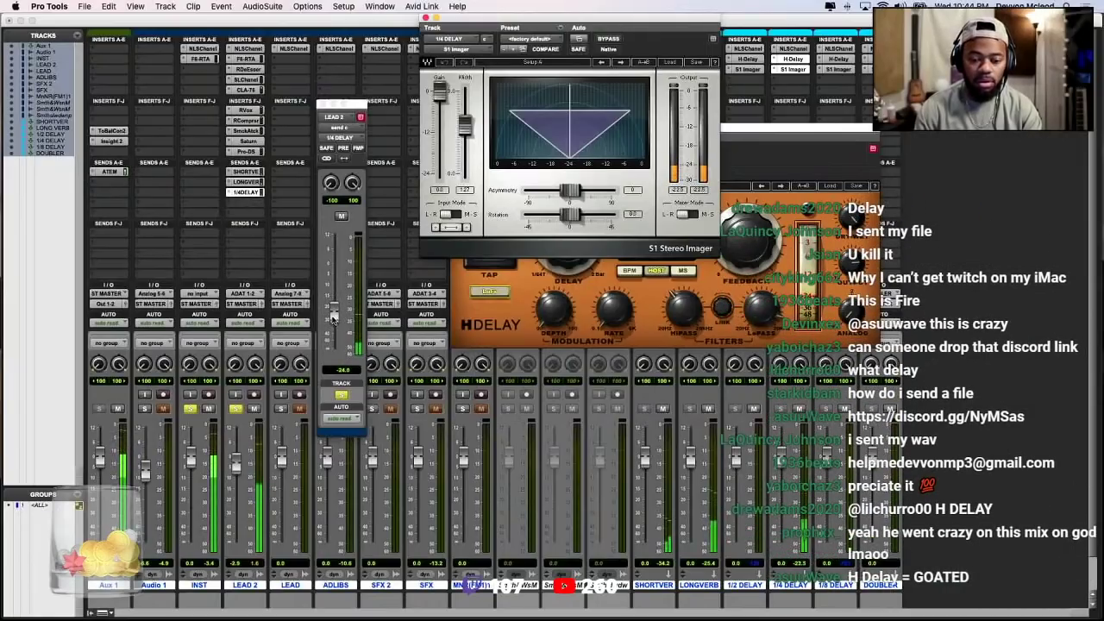
pyautogui.moveTo(333, 307); pyautogui.dragTo(335, 330)
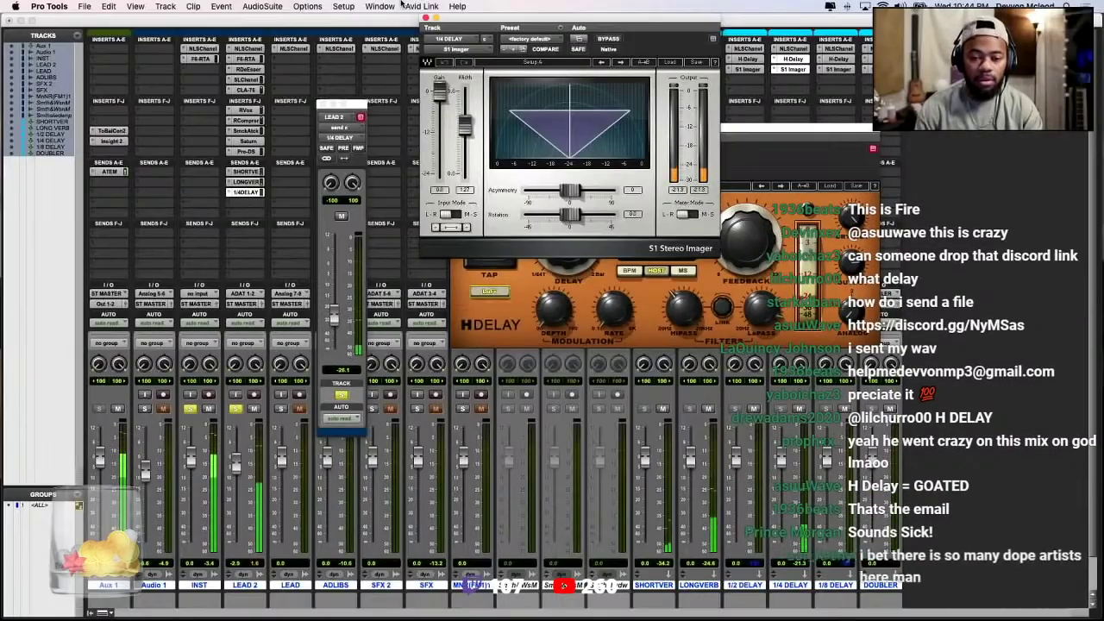
pyautogui.click(426, 19)
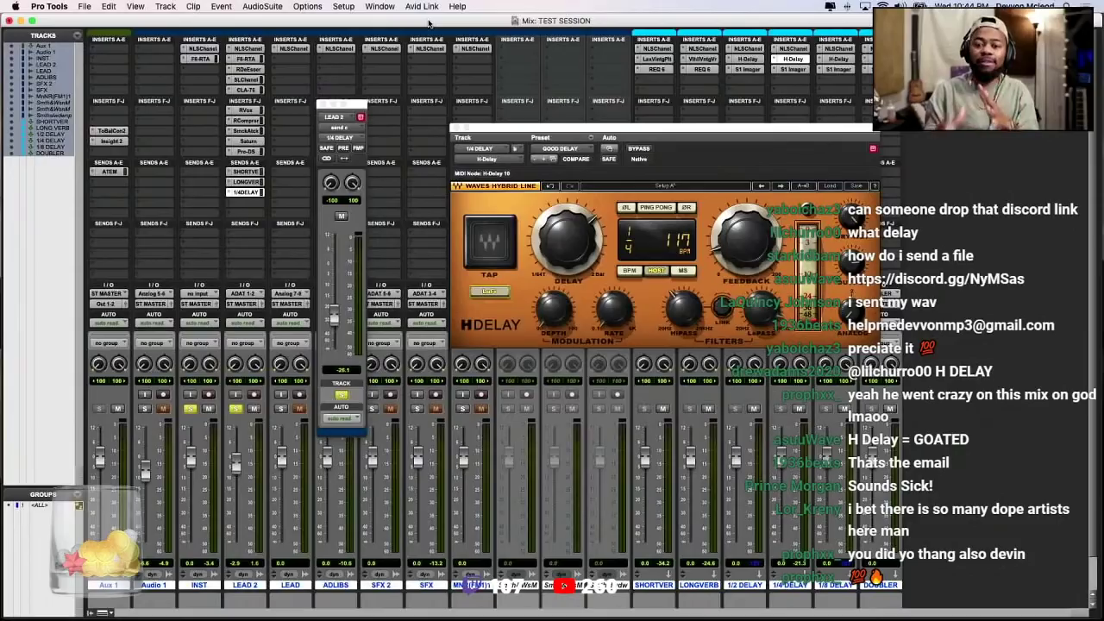
pyautogui.click(325, 104)
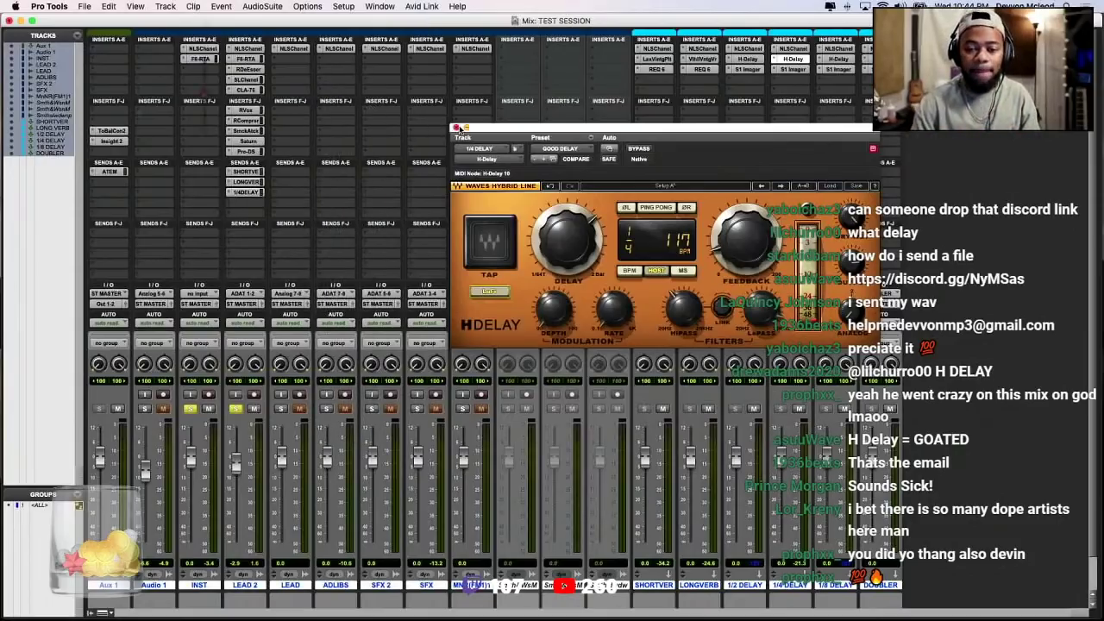
pyautogui.click(455, 127)
# Select only the LEAD 2 track and start importing session data from Narcotics_MIX_Plugins Changed.ptx
pyautogui.scroll(-2, 455, 128)
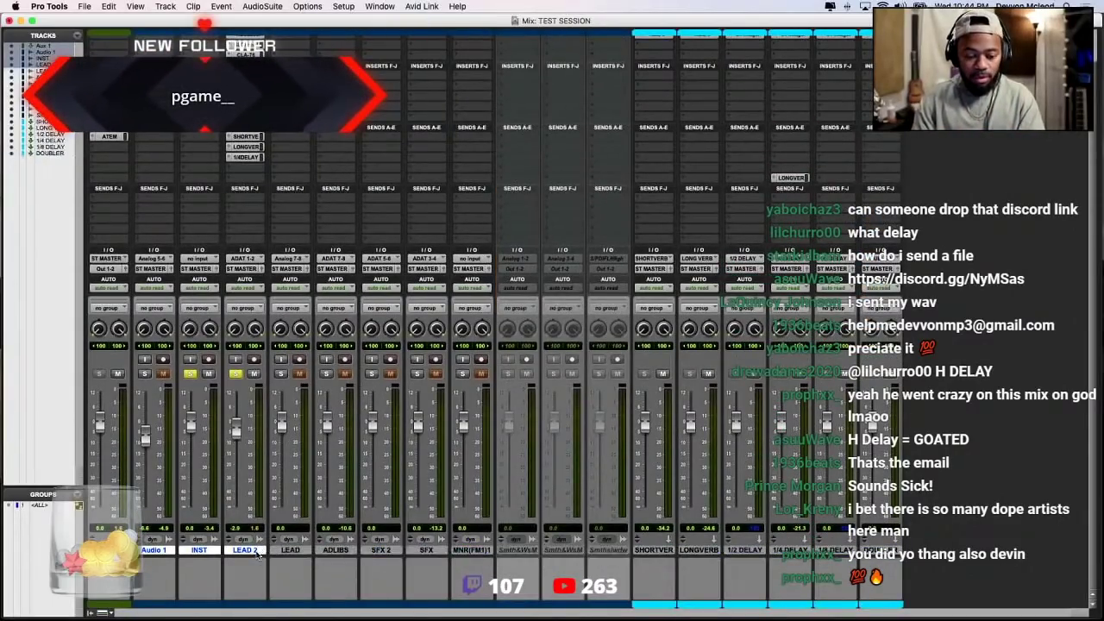
pyautogui.click(250, 552)
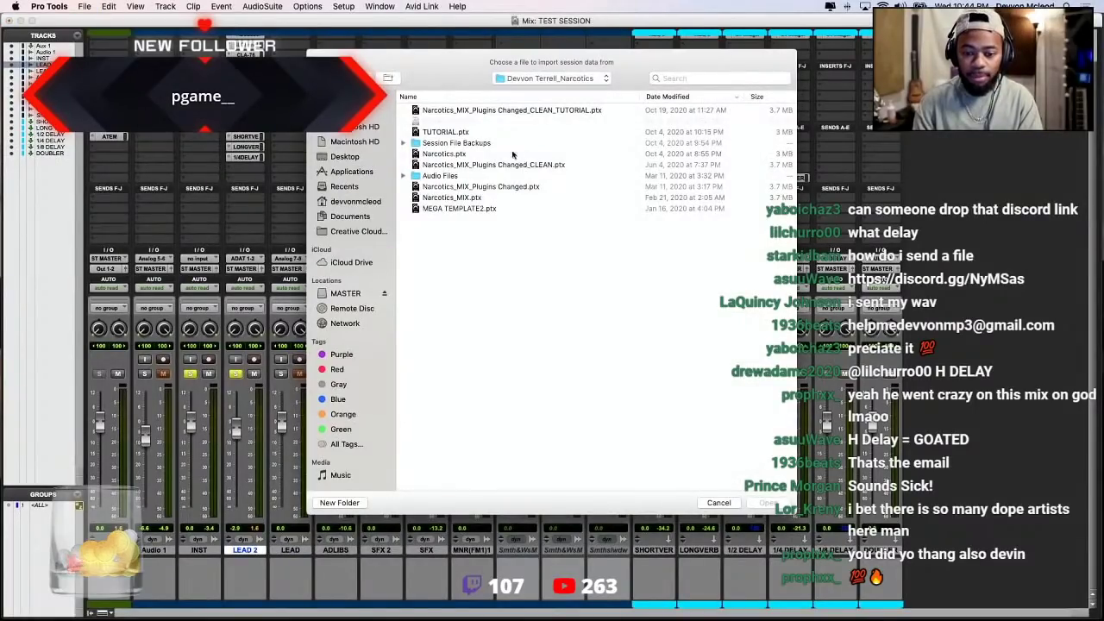
pyautogui.doubleClick(458, 187)
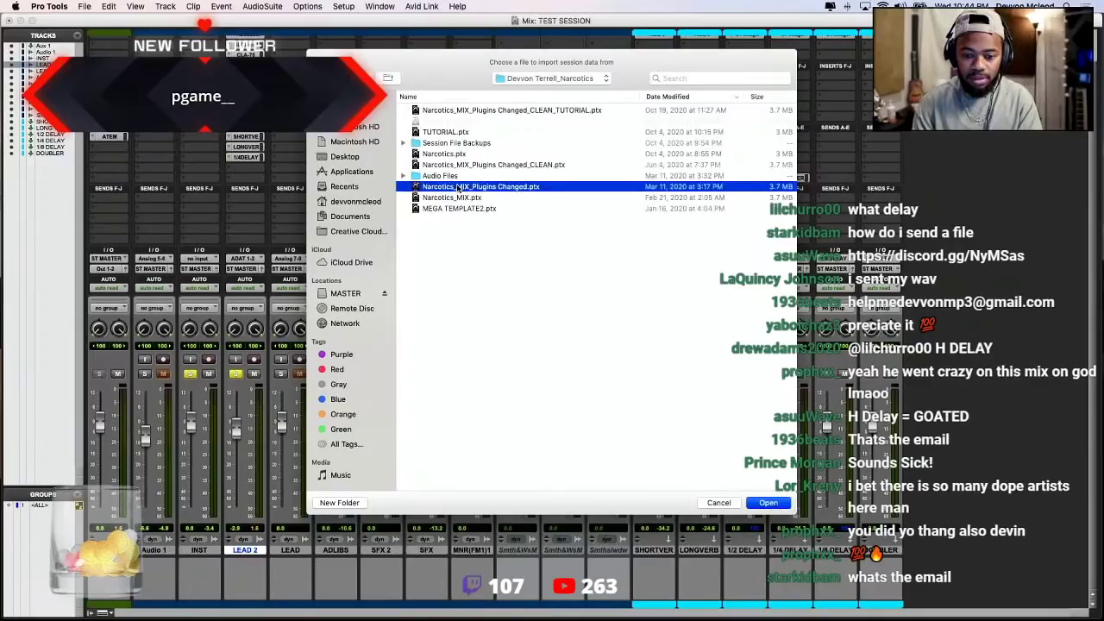
# Import only the PARALLEL COMP stereo aux from the Narcotics session as a new track, and pull its fader all the way down
pyautogui.scroll(-3, 412, 373)
pyautogui.scroll(-8, 412, 373)
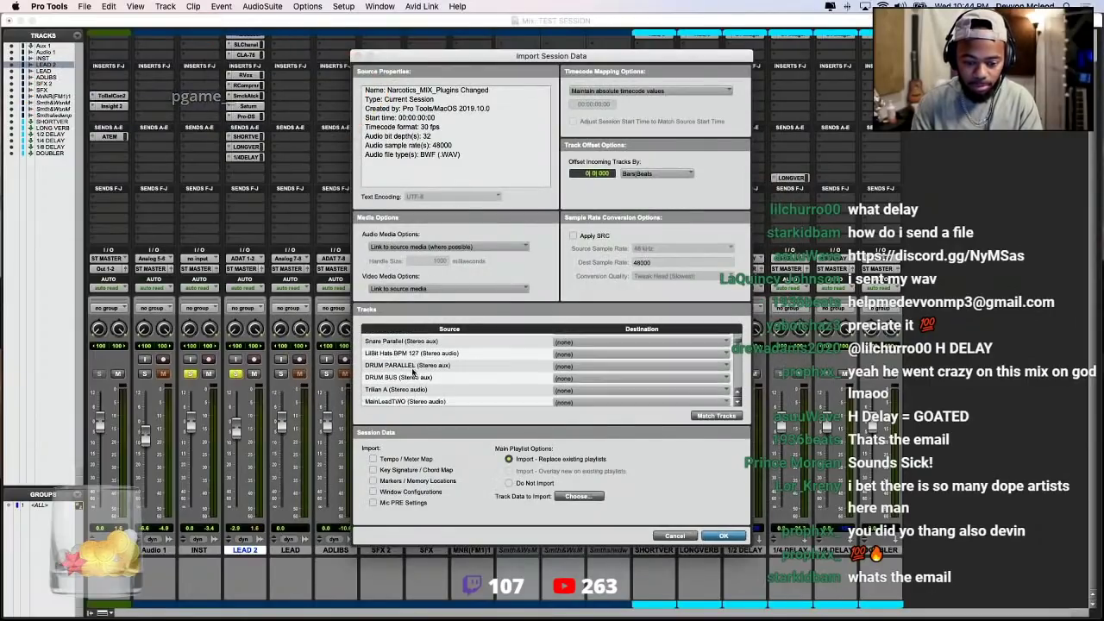
pyautogui.scroll(-6, 412, 372)
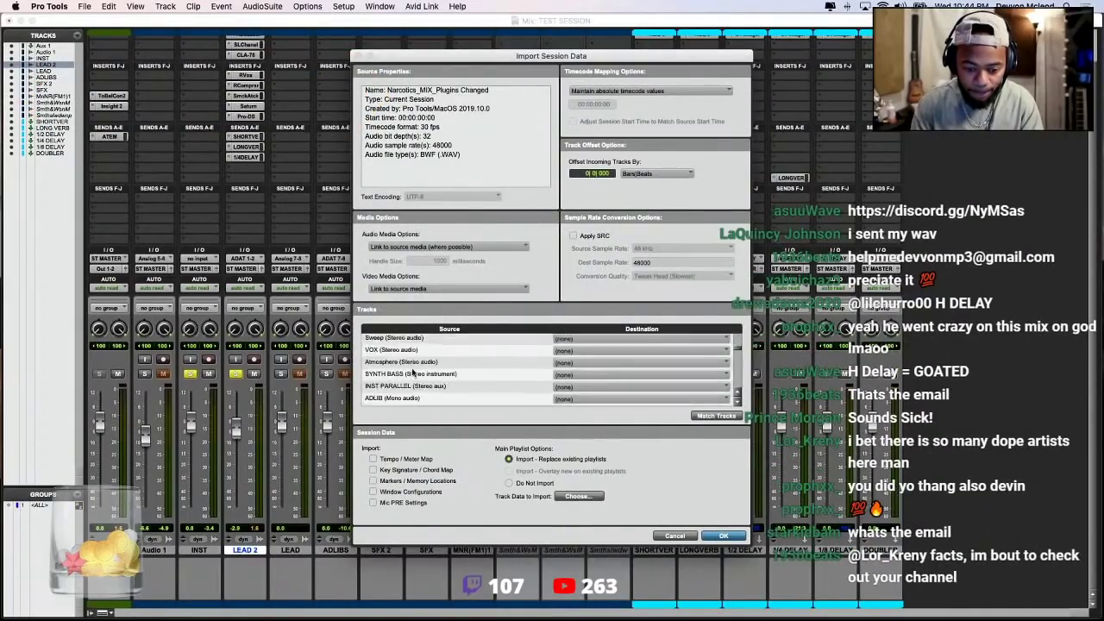
pyautogui.scroll(5, 412, 373)
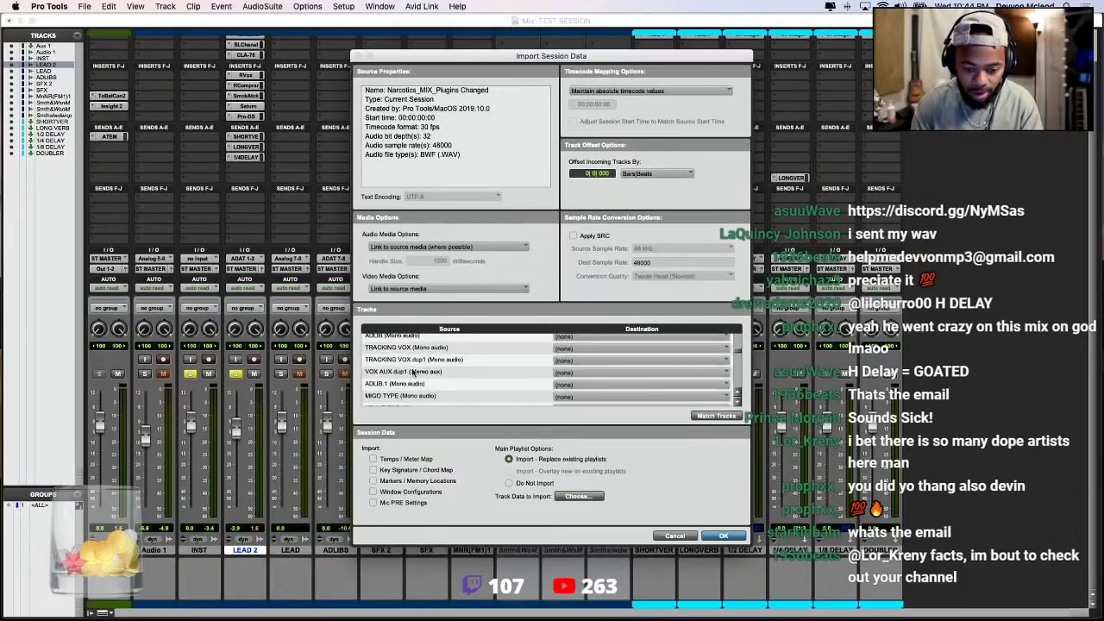
pyautogui.scroll(5, 412, 371)
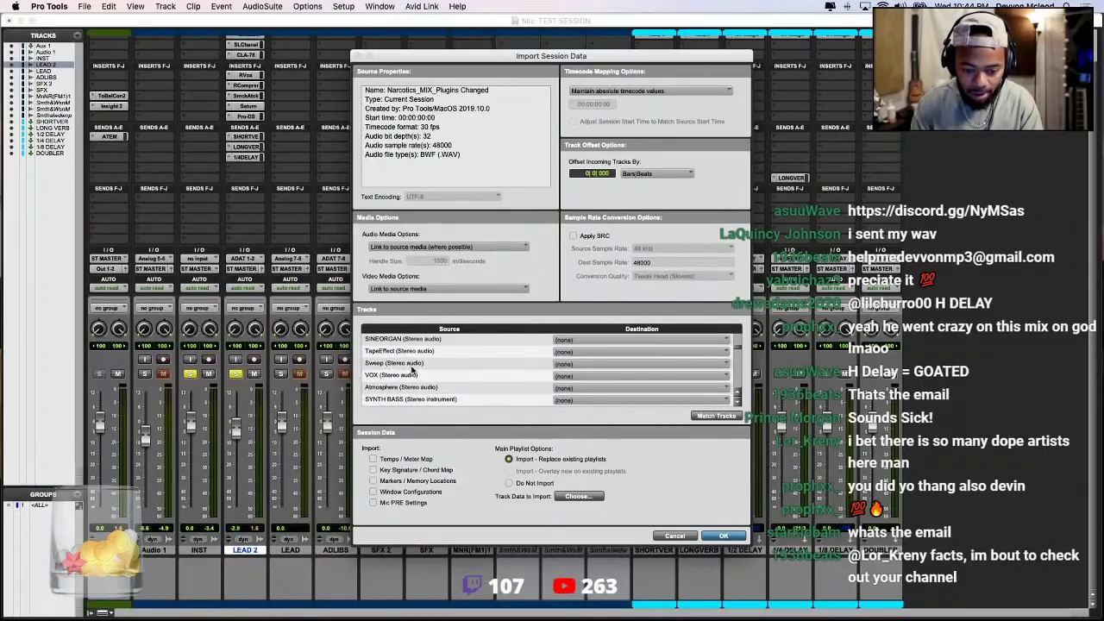
pyautogui.scroll(6, 412, 367)
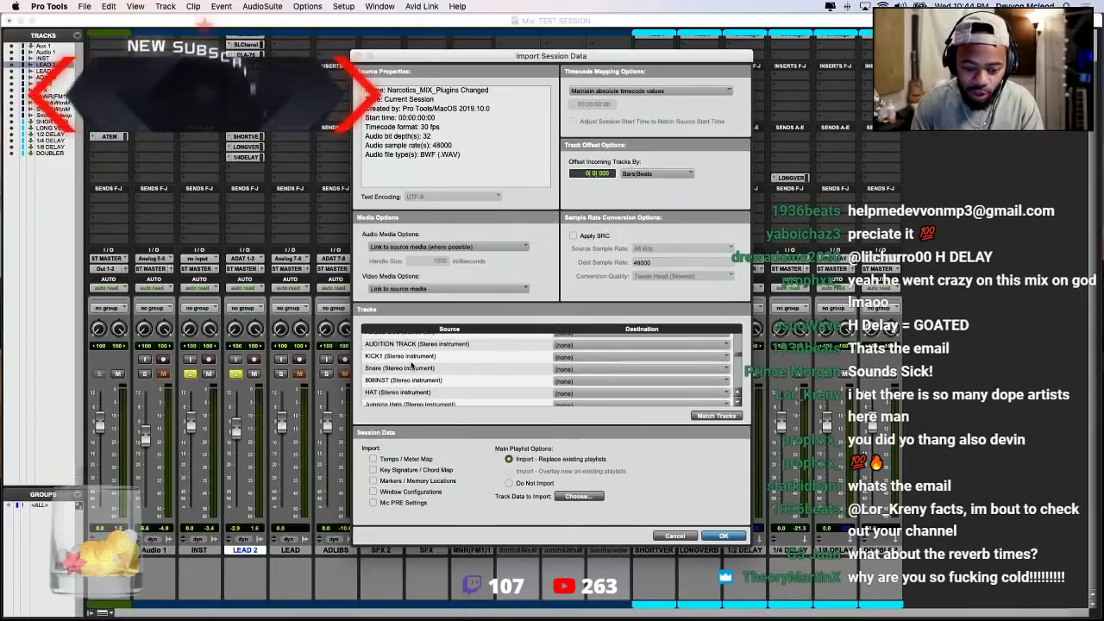
pyautogui.scroll(-8, 412, 367)
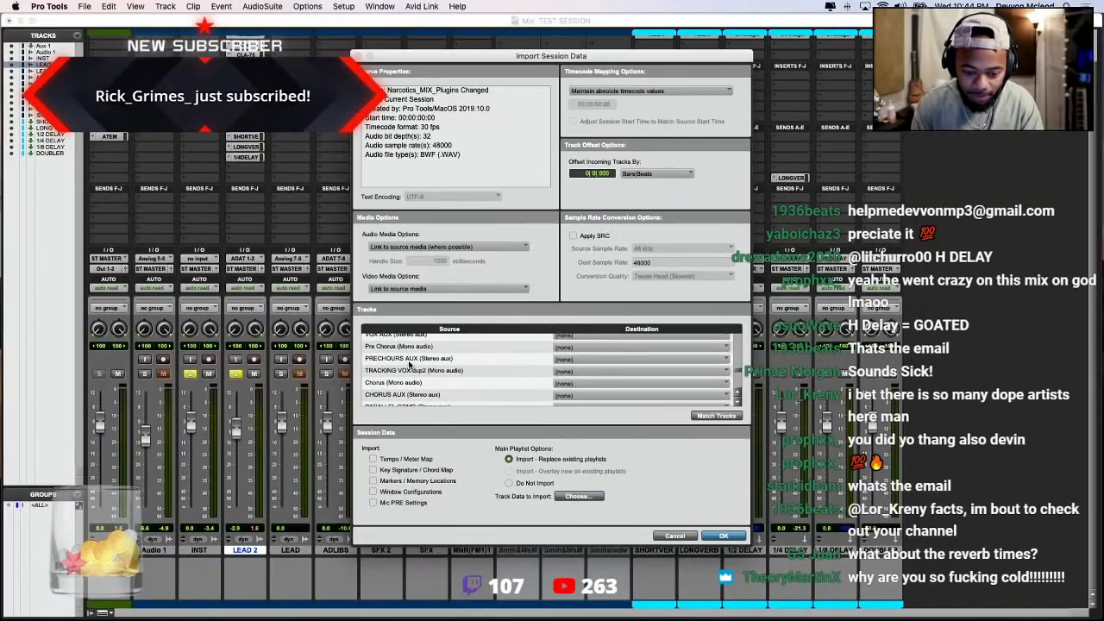
pyautogui.scroll(-2, 409, 364)
pyautogui.click(423, 375)
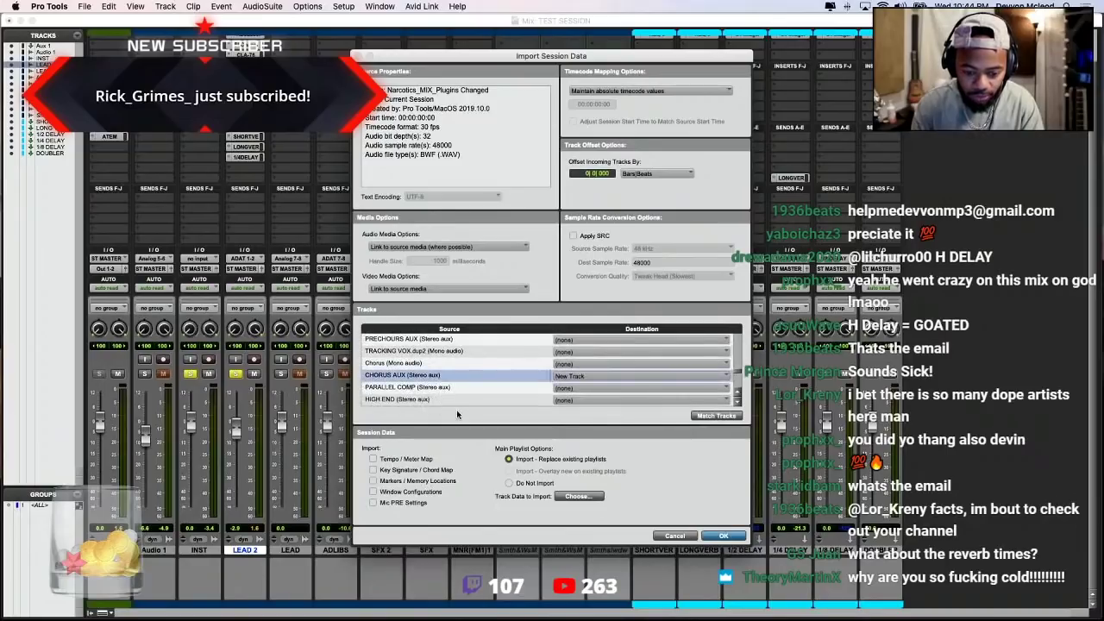
pyautogui.keyDown('shift'); pyautogui.click(453, 387); pyautogui.keyUp('shift')
pyautogui.click(452, 387)
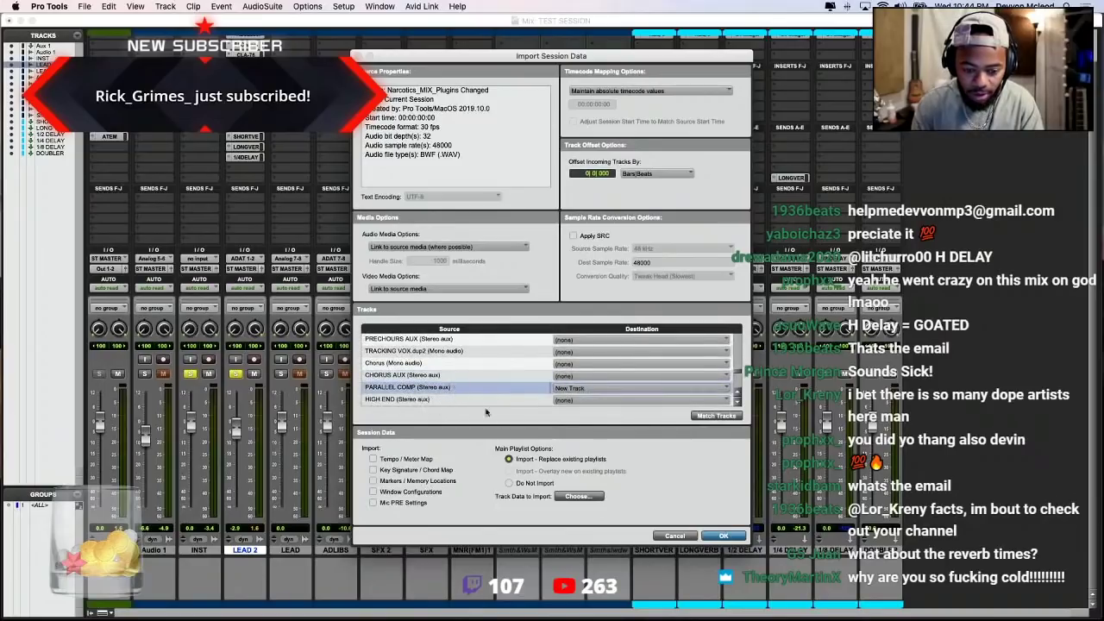
pyautogui.click(722, 535)
pyautogui.moveTo(288, 551); pyautogui.dragTo(282, 552)
pyautogui.moveTo(281, 479); pyautogui.dragTo(280, 515)
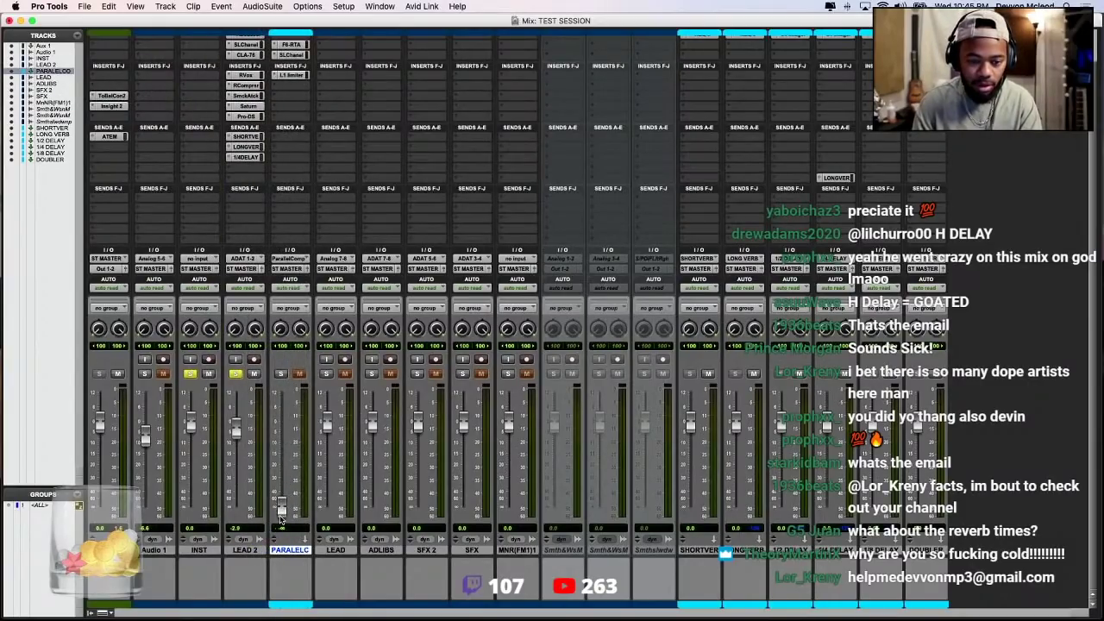
# Add a send to the stereo Parallel Comp bus in LEAD 2's first F-J slot and set its level to 0.0 dB
pyautogui.click(237, 192)
pyautogui.moveTo(257, 207)
pyautogui.moveTo(360, 210)
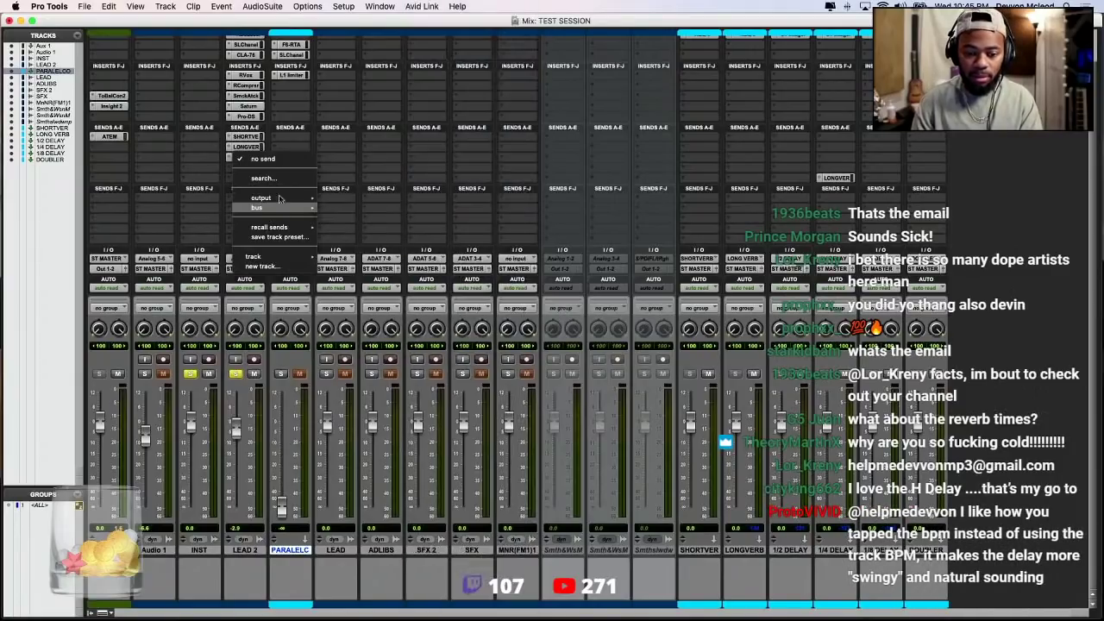
pyautogui.click(263, 178)
pyautogui.write('pa')
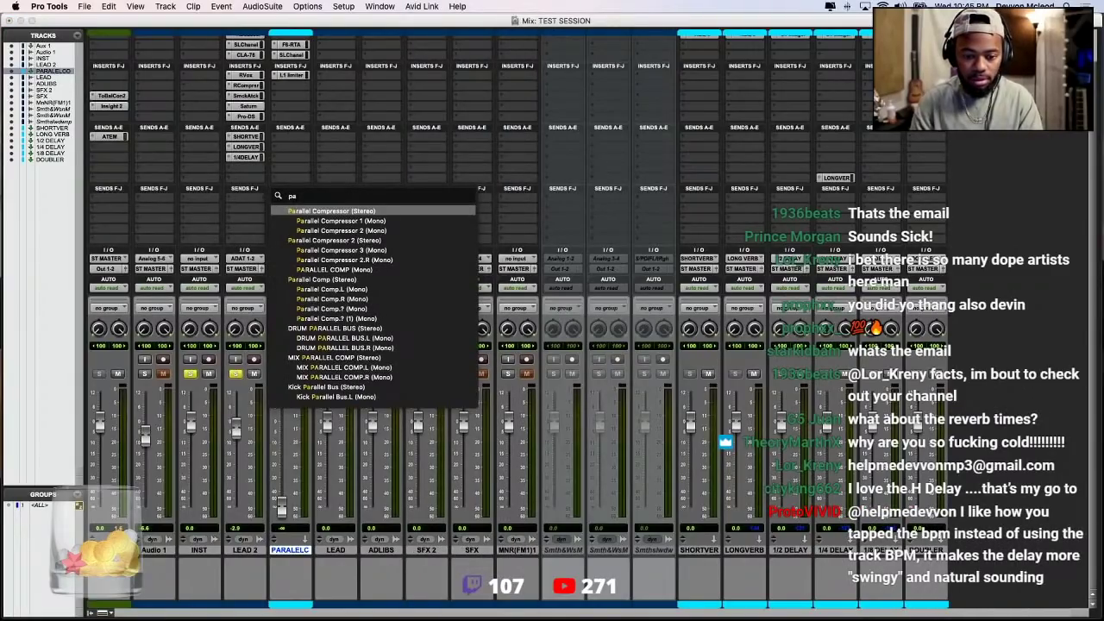
pyautogui.press('Down')
pyautogui.press('Down')
pyautogui.press('Down')
pyautogui.press('Down')
pyautogui.press('Down')
pyautogui.press('Down')
pyautogui.press('Down')
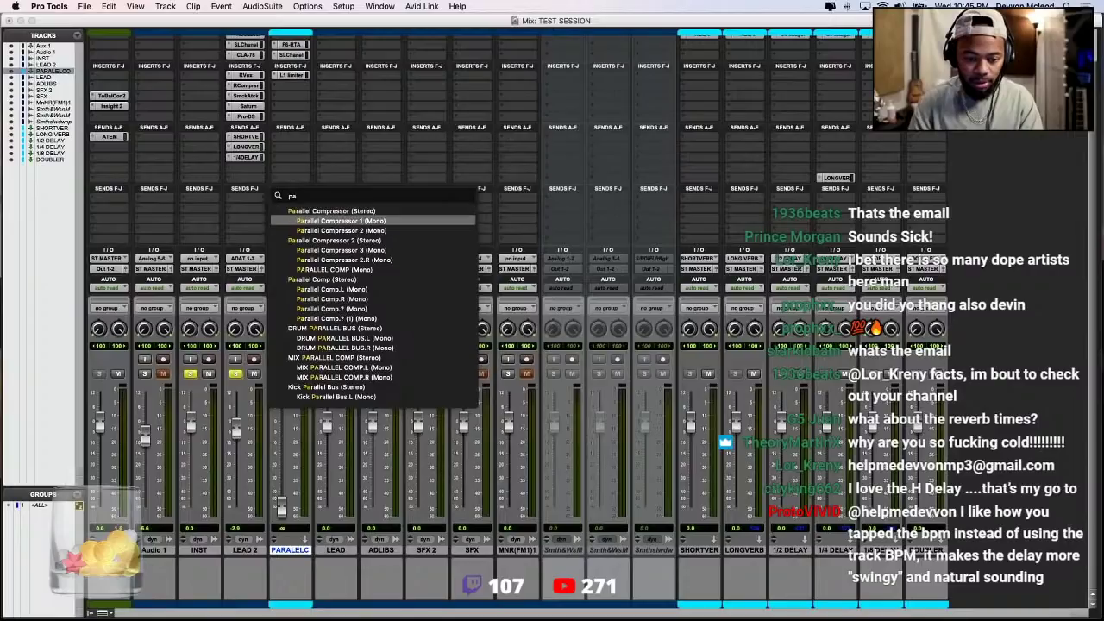
pyautogui.press('Return')
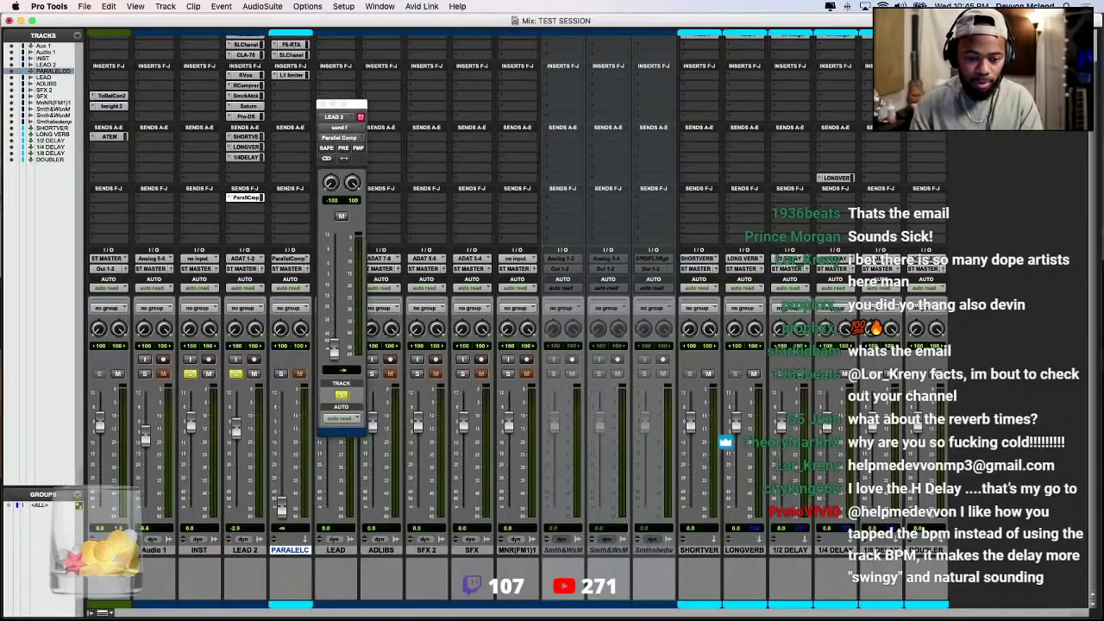
pyautogui.keyDown('alt'); pyautogui.click(334, 348); pyautogui.keyUp('alt')
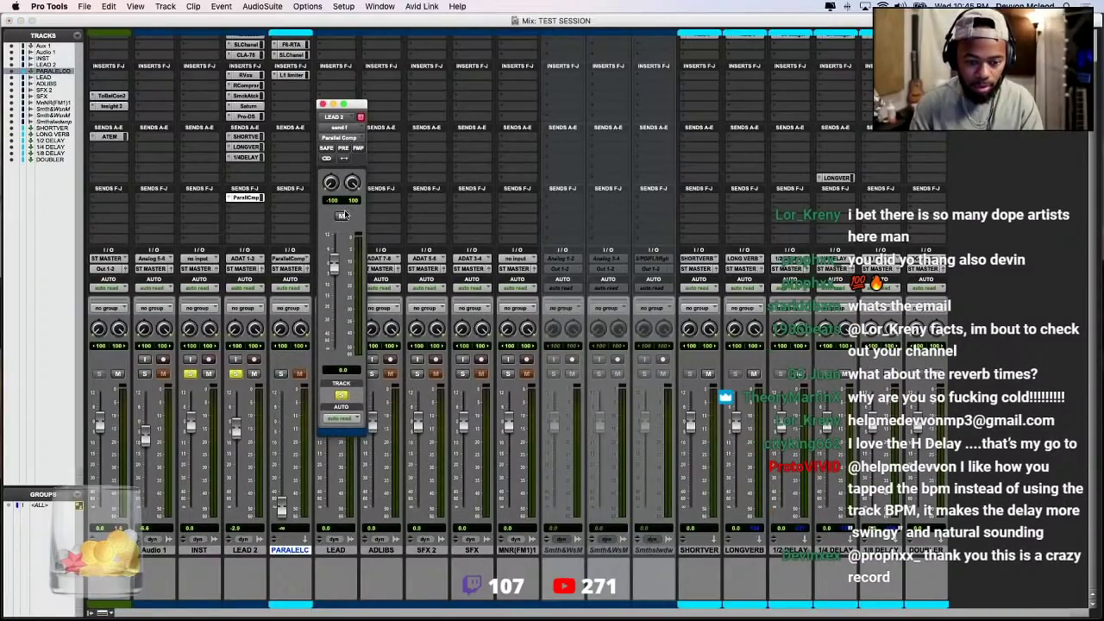